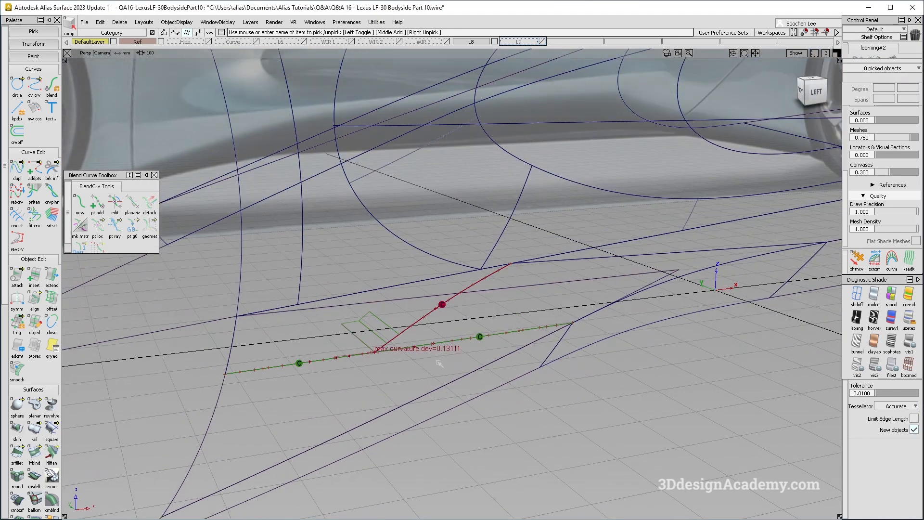
Step: Examine the lower bodyside surfaces around the shared slanted edge in multi-colour shading, from several angles
key("shift+alt")
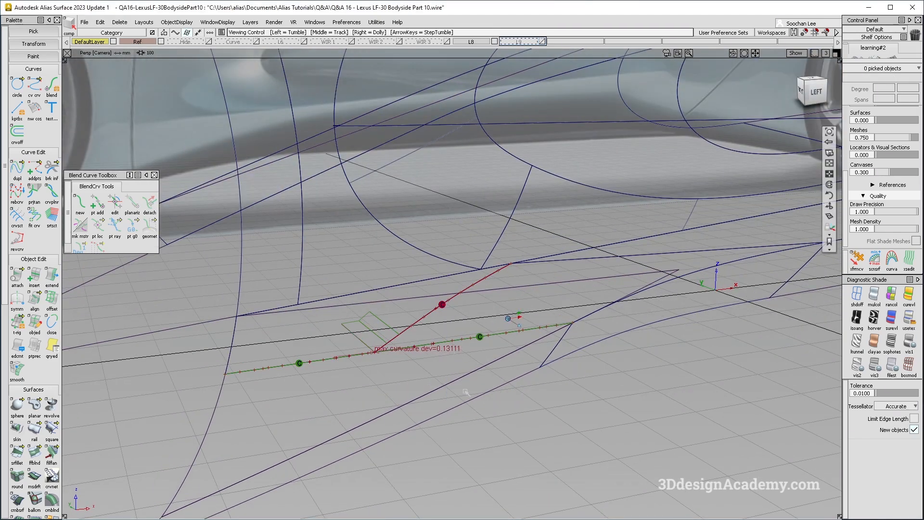
left_click_drag(499, 383, 564, 440, "alt+shift")
left_click(875, 295)
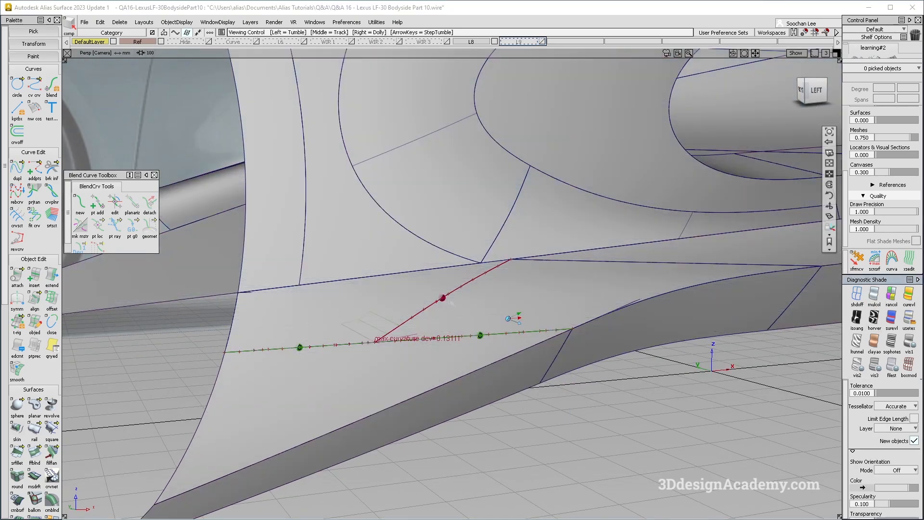
left_click_drag(674, 298, 559, 290, "alt+shift")
mouse_move(345, 294)
left_mouse_down("alt+shift")
mouse_move(486, 301)
mouse_move(514, 316)
mouse_move(511, 332)
left_mouse_up("alt+shift")
left_click(586, 287)
left_click_drag(430, 321, 486, 308, "alt+shift")
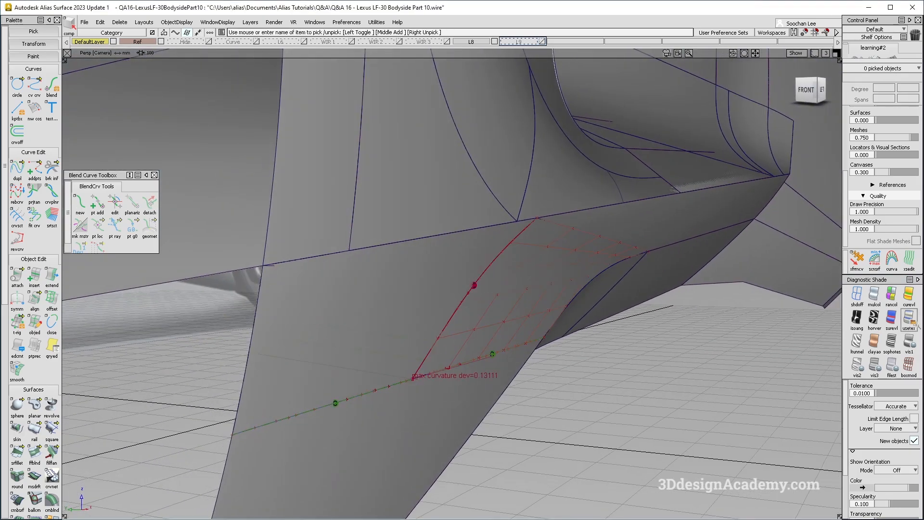
left_click(857, 294)
Step: Examine the CVs and hulls of the two adjoining square patches from the side and front
left_click(481, 289)
mouse_move(482, 289)
left_mouse_down("alt+shift")
mouse_move(507, 277)
mouse_move(483, 269)
mouse_move(503, 262)
mouse_move(554, 288)
mouse_move(531, 288)
mouse_move(647, 366)
mouse_move(524, 304)
left_mouse_up("alt+shift")
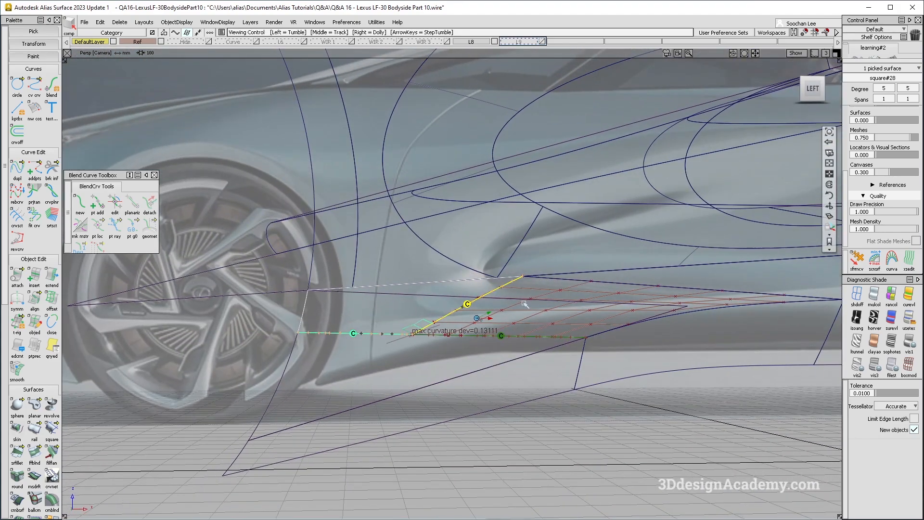
left_click(469, 289)
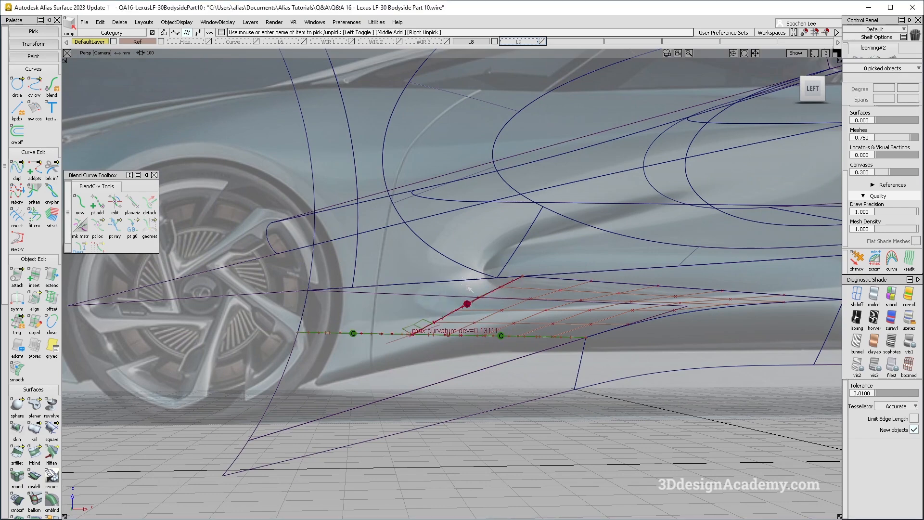
left_click_drag(538, 300, 483, 292, "alt+shift")
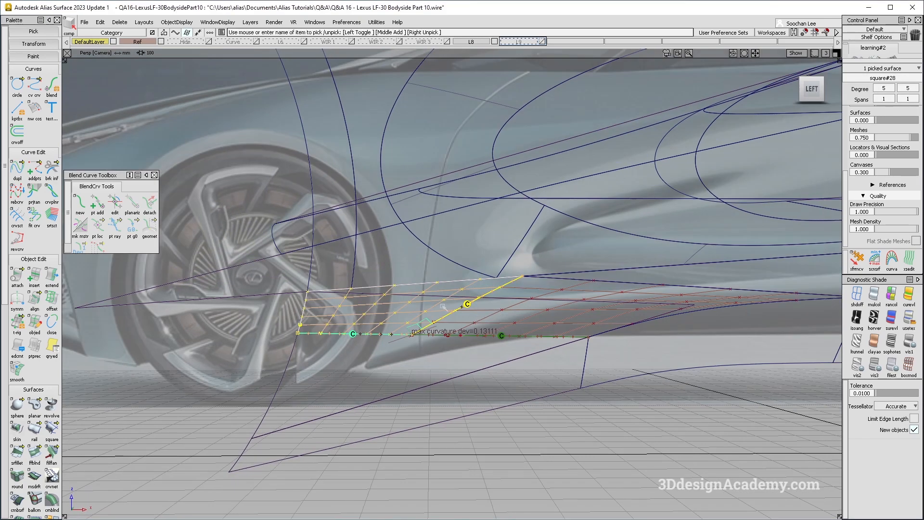
left_click(484, 292)
mouse_move(467, 306)
left_mouse_down("alt+shift")
mouse_move(496, 320)
mouse_move(555, 286)
mouse_move(479, 304)
left_mouse_up("alt+shift")
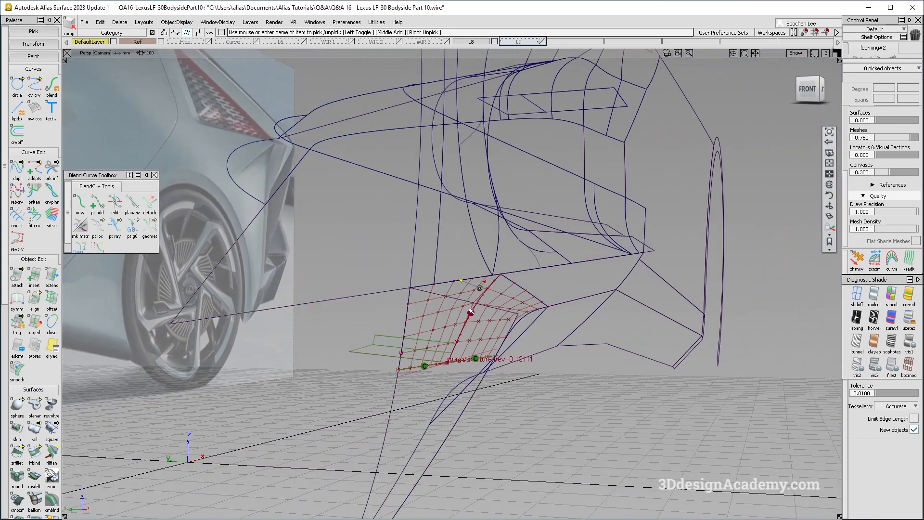
left_click_drag(532, 326, 427, 313, "alt+shift")
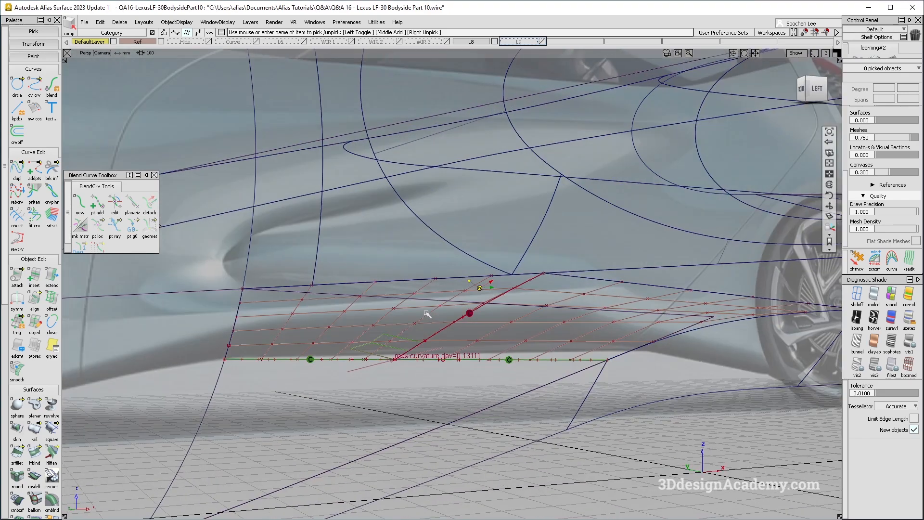
left_click_drag(555, 293, 402, 316, "alt+shift")
right_click_drag(402, 316, 415, 319, "alt+shift")
left_click_drag(473, 294, 491, 280, "alt+shift")
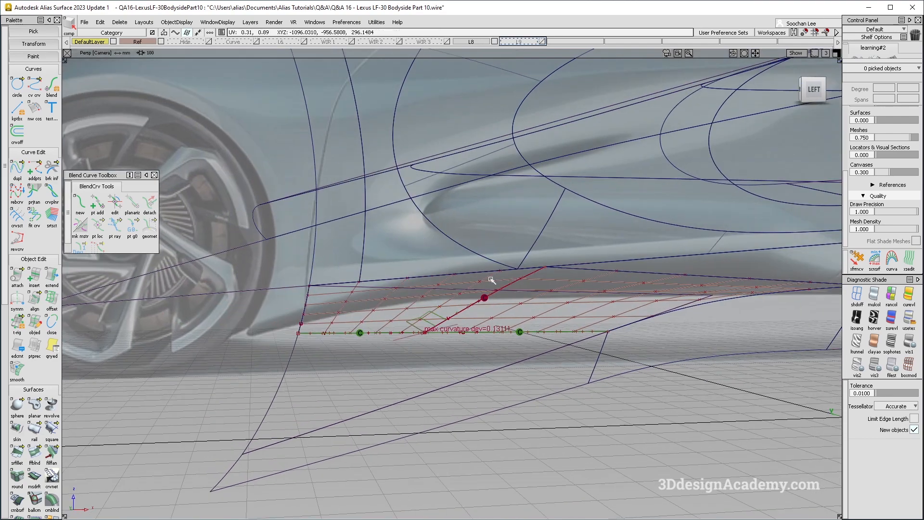
Step: Delete the front square patch between the wheel-side edge and the slanted edge
key("Escape")
key("Delete")
left_click(414, 313)
left_click_drag(386, 313, 380, 324, "alt+shift")
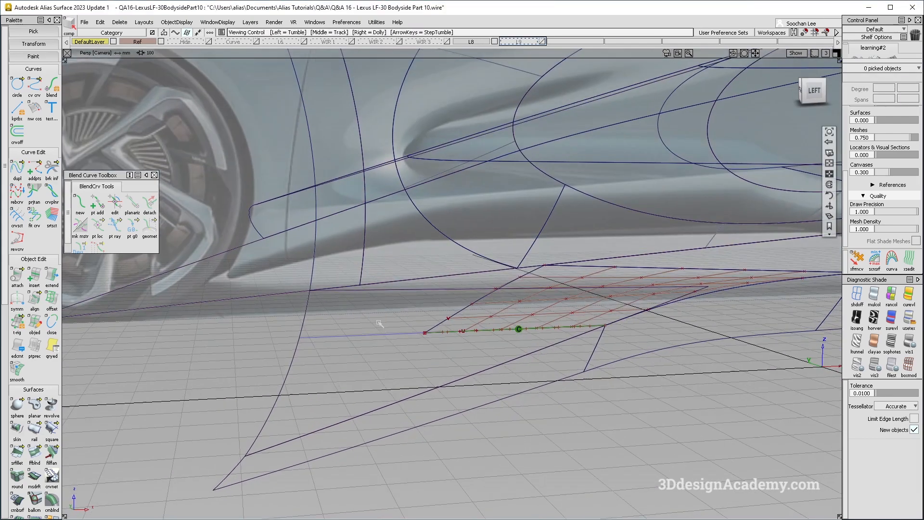
Step: Align the lower edge of the remaining square patch to the adjoining surface with G2 continuity and the Partial option
double_click(34, 299)
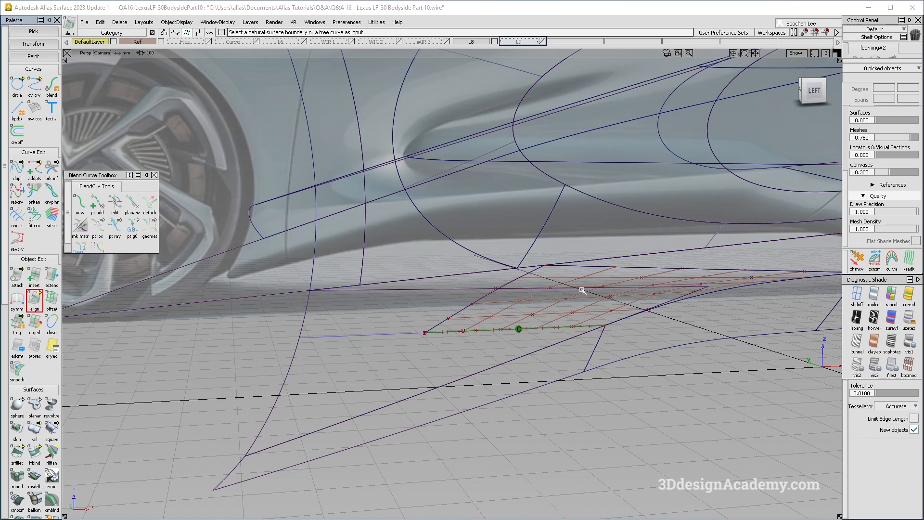
left_click(551, 331)
left_click(805, 254)
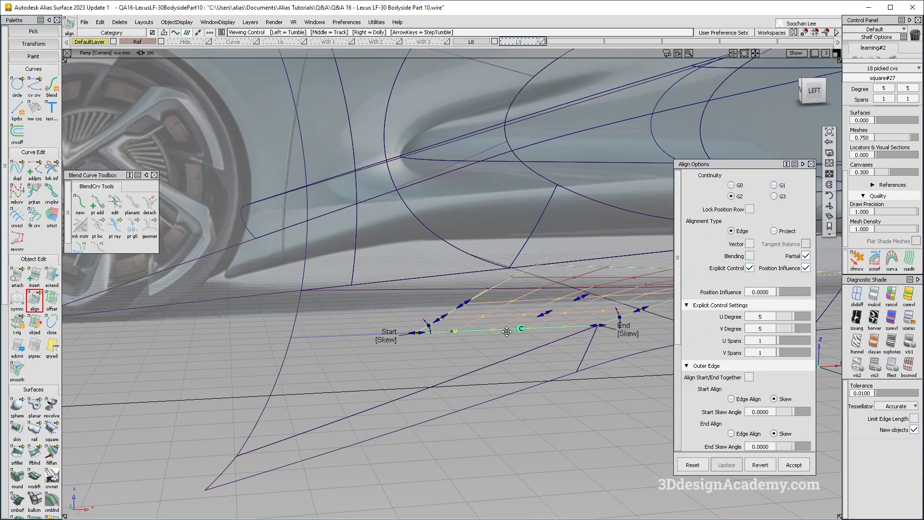
middle_click_drag(514, 331, 386, 327, "alt+shift")
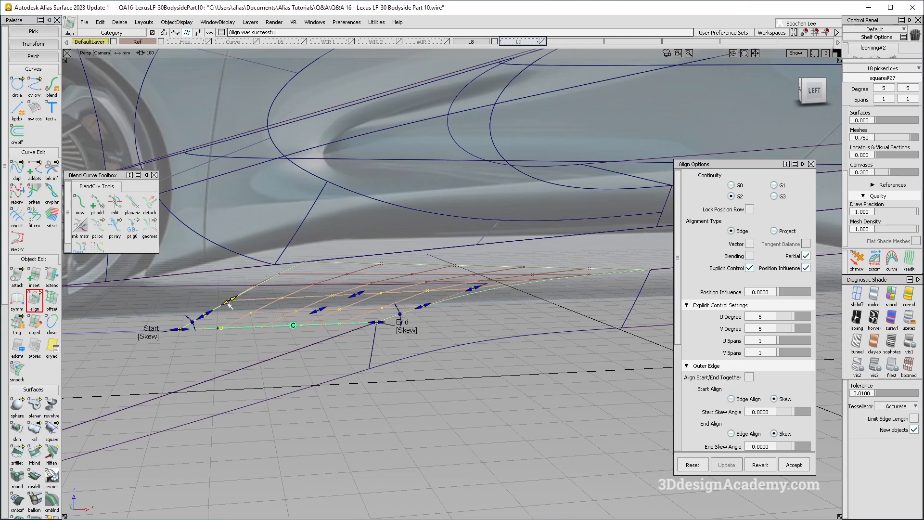
middle_click_drag(430, 331, 471, 334, "alt+shift")
middle_click_drag(519, 421, 495, 375, "alt+shift")
Step: Align the patch's upper edge to its neighbouring surface with G2 and adjust the lower edge's start tangent scale
left_click_drag(495, 384, 497, 194, "ctrl+shift")
left_click(496, 196)
left_click(496, 195)
left_click_drag(486, 230, 279, 283, "alt+shift")
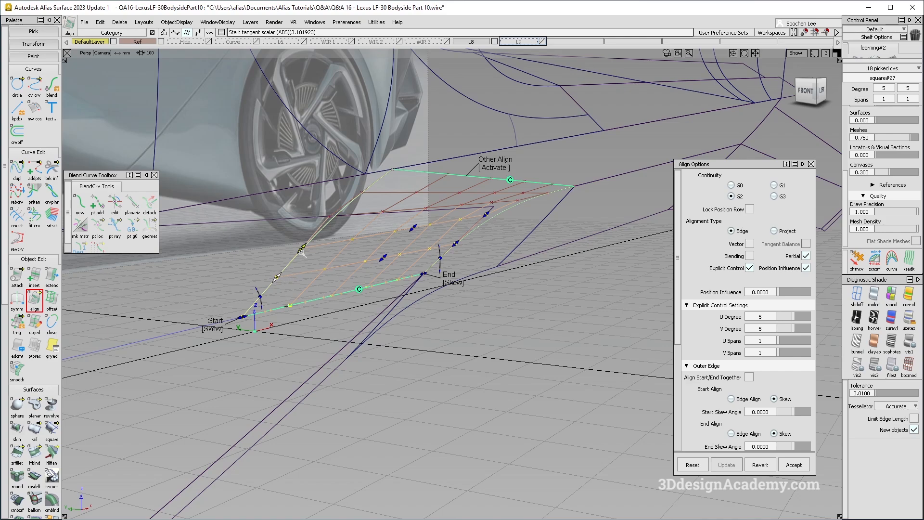
Step: Show the CVs and hulls of the lower side surface that adjoins the square patch
left_click_drag(486, 223, 501, 247, "alt+shift")
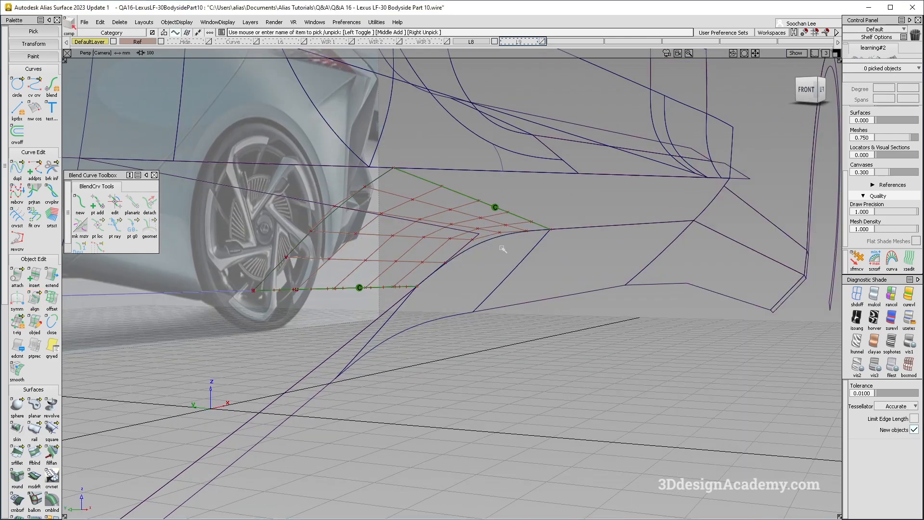
left_click_drag(419, 236, 457, 270, "alt+shift")
left_click_drag(532, 202, 518, 224, "ctrl+shift")
left_click(482, 245)
mouse_move(483, 267)
left_mouse_down("alt+shift")
mouse_move(489, 241)
mouse_move(391, 224)
left_mouse_up("alt+shift")
left_click_drag(410, 283, 411, 328, "ctrl+shift")
Step: Set the lower-edge alignment's start curvature scale to about 6.29 with AutoScale G2 switched off
left_click(308, 265)
mouse_move(284, 260)
left_mouse_down("alt+shift")
mouse_move(316, 257)
mouse_move(324, 289)
left_mouse_up("alt+shift")
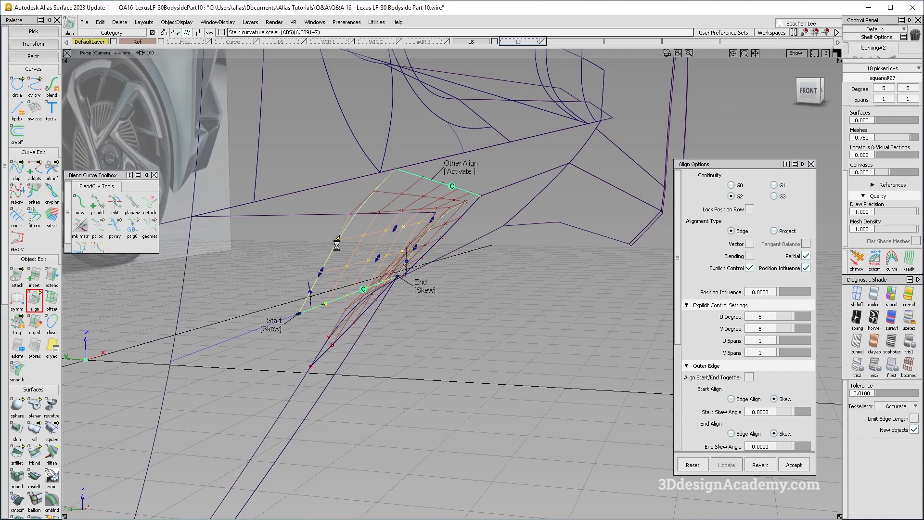
scroll(737, 374, "down", 5)
left_click(750, 344)
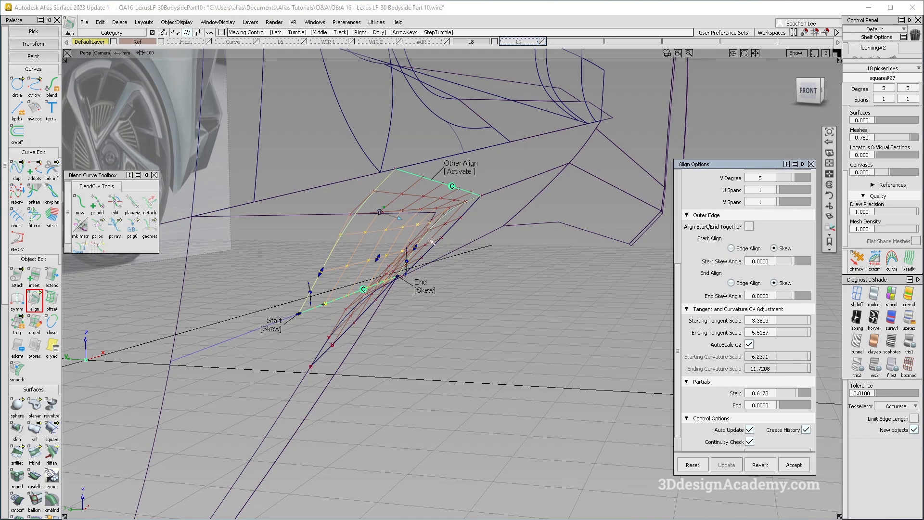
left_click_drag(476, 265, 425, 242, "alt+shift")
left_click(750, 344)
left_click_drag(482, 266, 377, 268, "alt+shift")
left_click_drag(518, 277, 409, 277, "alt+shift")
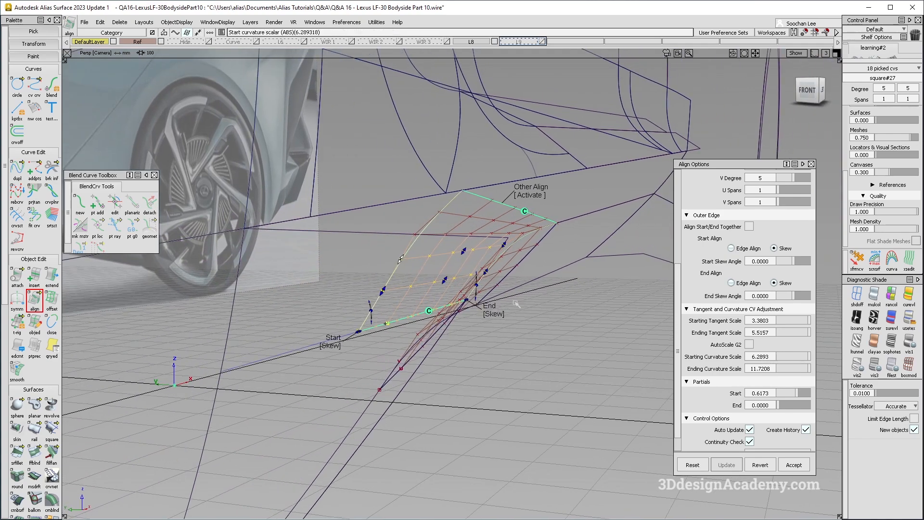
Step: Activate the upper-edge alignment, adjust its start tangent scale, and undo the last tweak
left_click(513, 209)
left_click(542, 218)
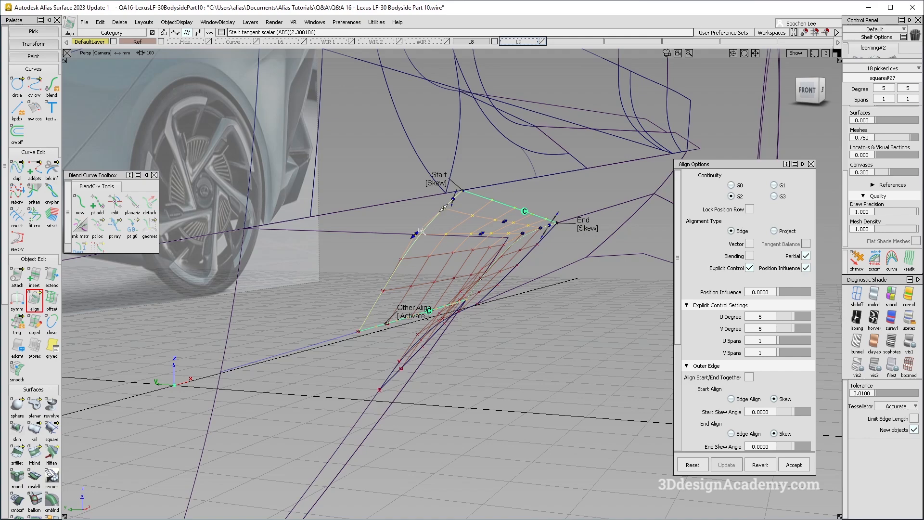
left_click_drag(426, 229, 427, 229)
left_click_drag(427, 231, 515, 248, "alt+shift")
key("ctrl+z")
Step: Pick the square patch in the left view and delete its construction history
mouse_move(450, 271)
left_mouse_down("alt+shift")
mouse_move(394, 225)
mouse_move(454, 230)
mouse_move(375, 269)
left_mouse_up("alt+shift")
left_click_drag(373, 273, 341, 187, "ctrl+shift")
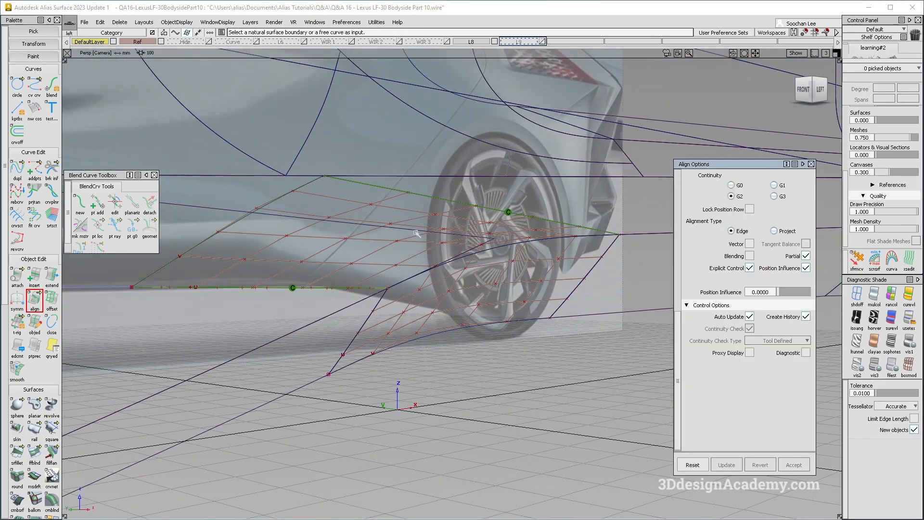
key("F6")
left_click_drag(385, 253, 389, 284, "ctrl+shift")
left_click(402, 287)
right_click_drag(403, 289, 353, 284, "alt+shift")
middle_click_drag(352, 284, 393, 286, "alt+shift")
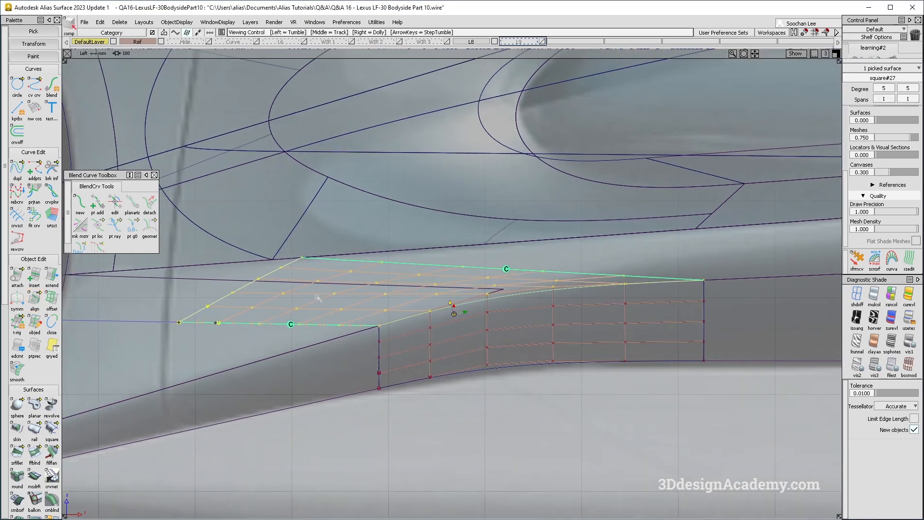
right_click_drag(393, 286, 265, 267, "alt+shift")
middle_click_drag(264, 267, 433, 279, "alt+shift")
left_click(120, 21)
left_click(144, 46)
Step: Planarize the patch's hulls individually in the left view using Hull Planarize with type Single and a View based plane
scroll(46, 368, "down", 5)
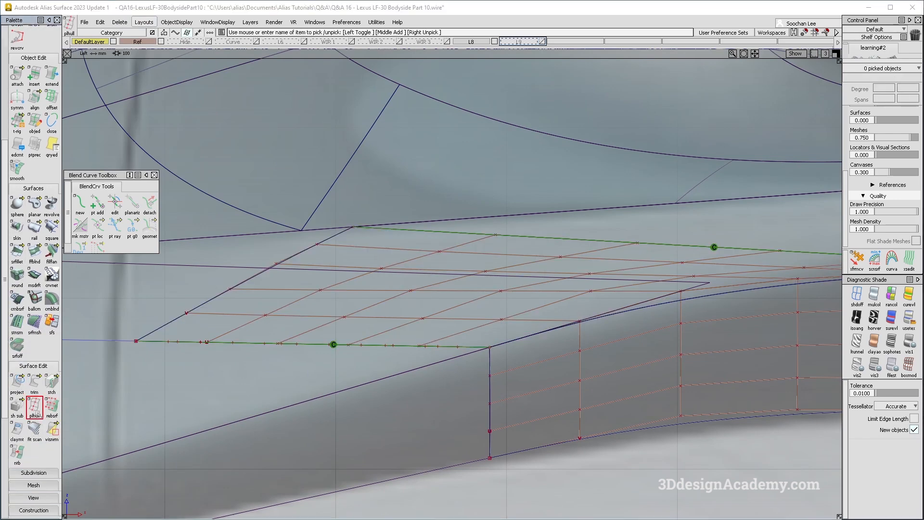
left_click(253, 276)
left_click_drag(410, 315, 415, 237, "ctrl+shift")
left_click(468, 253)
middle_click_drag(470, 266, 357, 260, "alt+shift")
left_click(337, 263)
left_click(299, 285)
left_click(263, 311)
right_click_drag(363, 335, 468, 336, "alt+shift")
left_click_drag(469, 336, 474, 270, "ctrl+shift")
middle_click_drag(498, 319, 433, 316, "alt+shift")
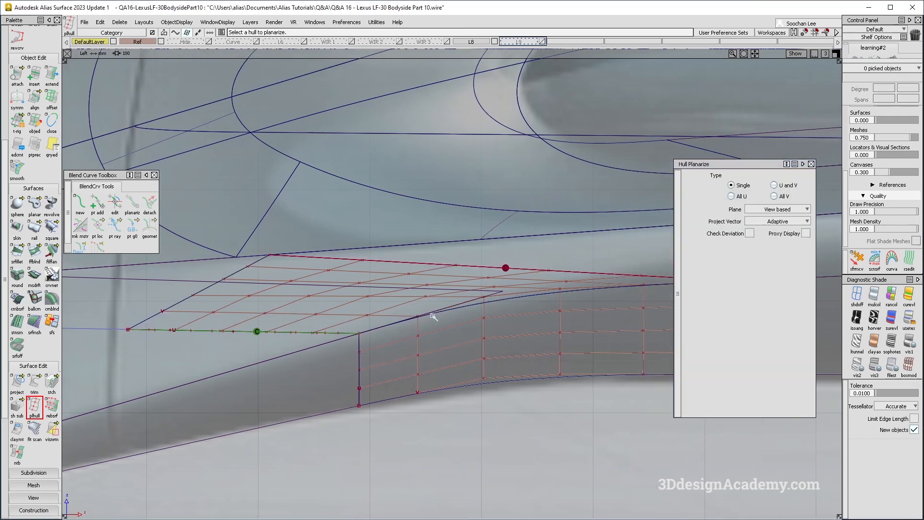
Step: Realign the patch's upper edge to the adjoining surface with G2 continuity, and return to the perspective view
left_click(34, 99)
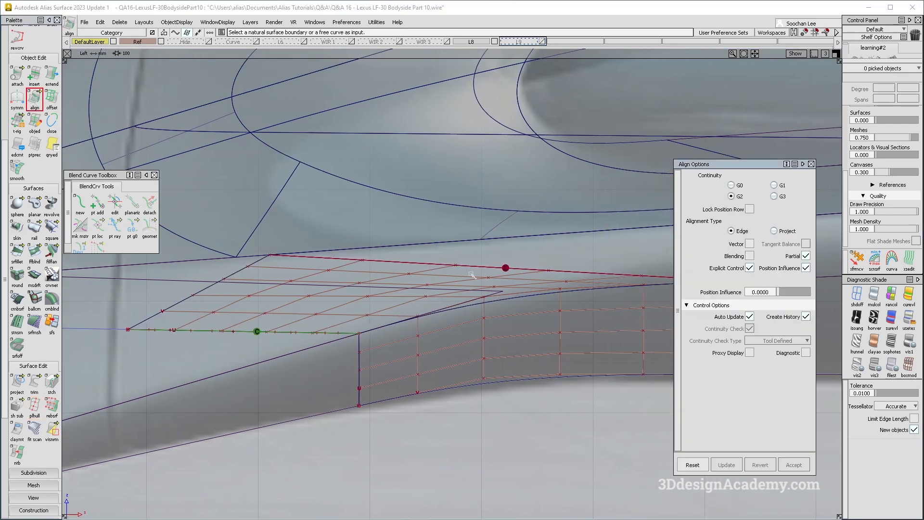
left_click(472, 268)
left_click(472, 268)
middle_click_drag(249, 247, 290, 235, "alt+shift")
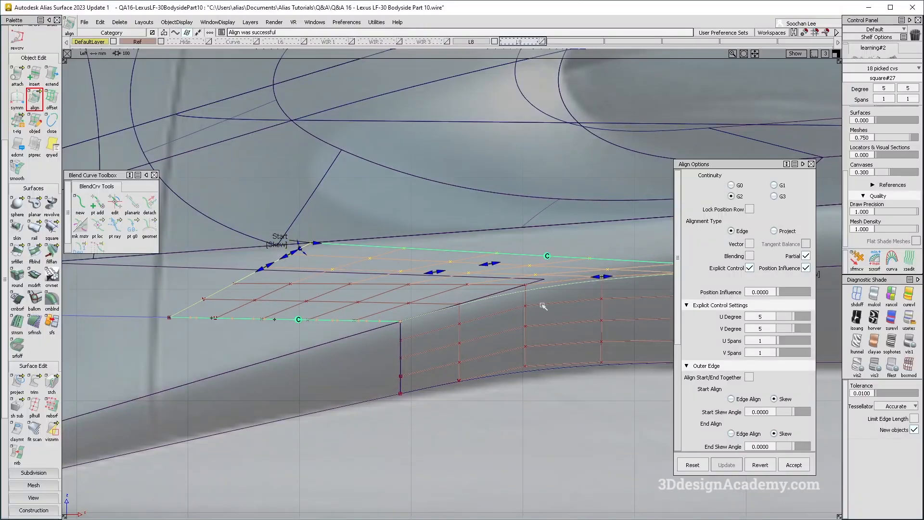
key("F8")
left_click_drag(493, 275, 588, 273, "alt+shift")
left_click_drag(452, 318, 308, 308, "ctrl+shift")
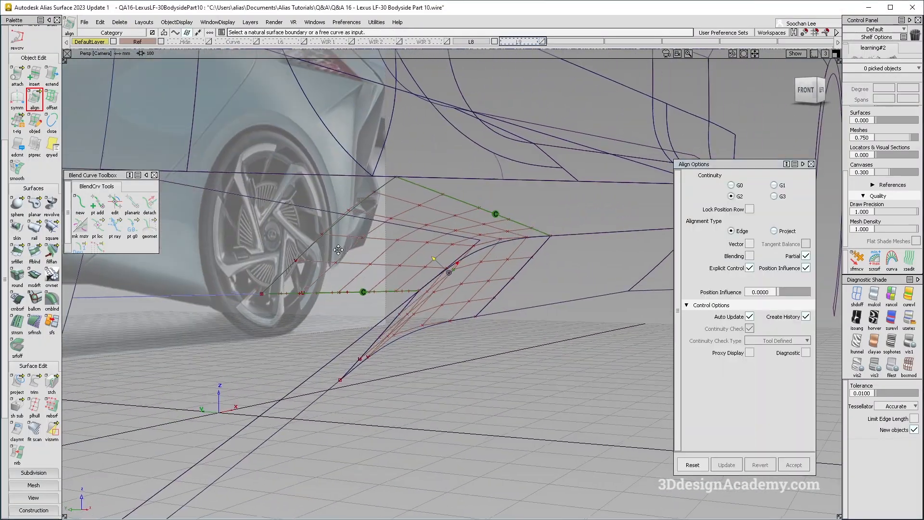
Step: Build a Square surface from the wheel-side edge, the long upper edge, the patch's slanted edge and the lower surface edge
middle_click_drag(308, 308, 371, 324, "alt+shift")
left_click_drag(370, 324, 308, 344, "alt+shift")
left_click_drag(290, 355, 282, 212, "ctrl+shift")
left_click(52, 230)
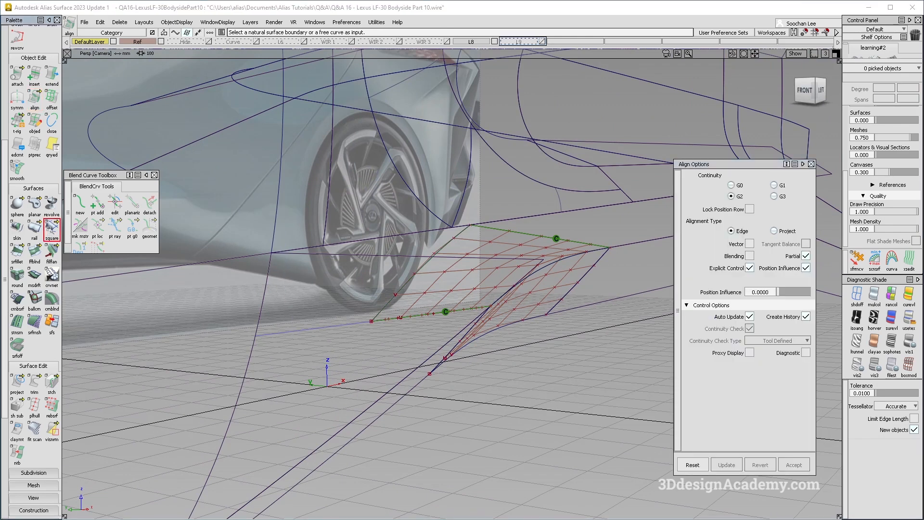
left_click(267, 288)
left_click(357, 247)
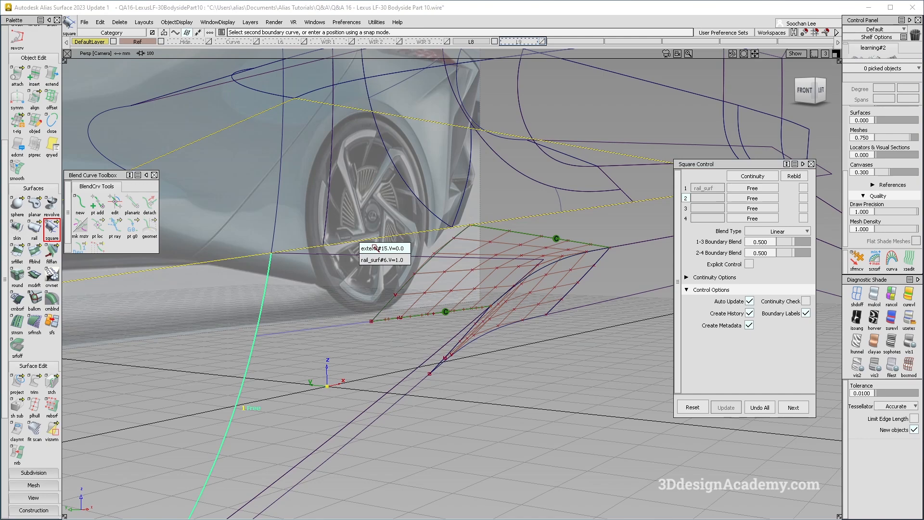
left_click(377, 249)
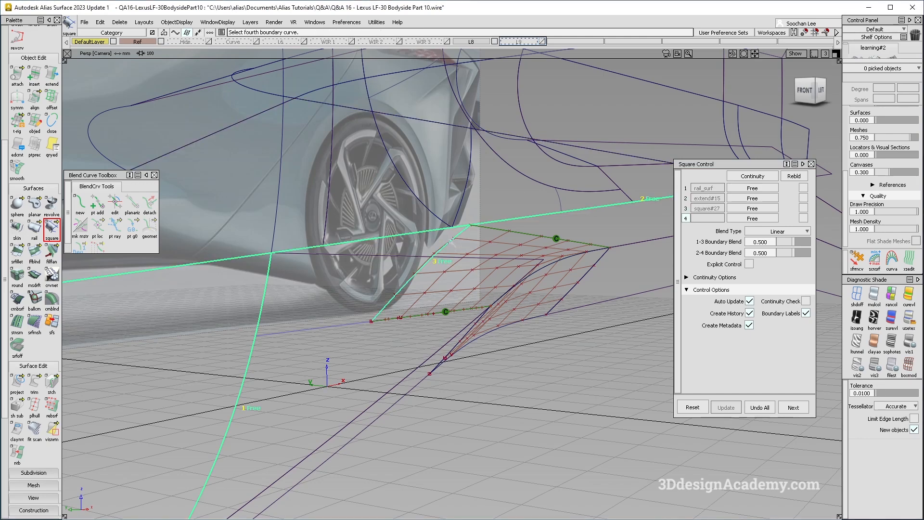
left_click(337, 326)
Step: Set the new square's third boundary to G2 Curvature and turn on Explicit Control
left_click_drag(388, 273, 538, 280, "alt+shift")
left_click(763, 209)
left_click(738, 252)
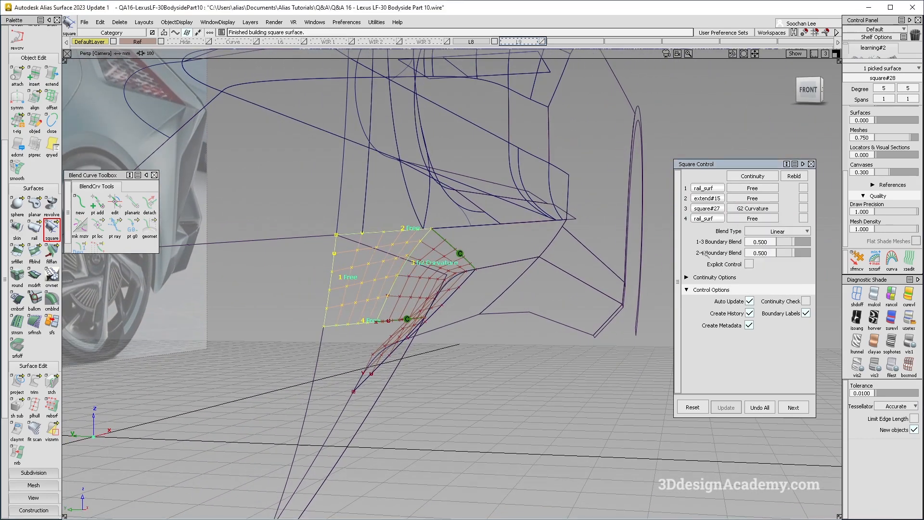
left_click(749, 264)
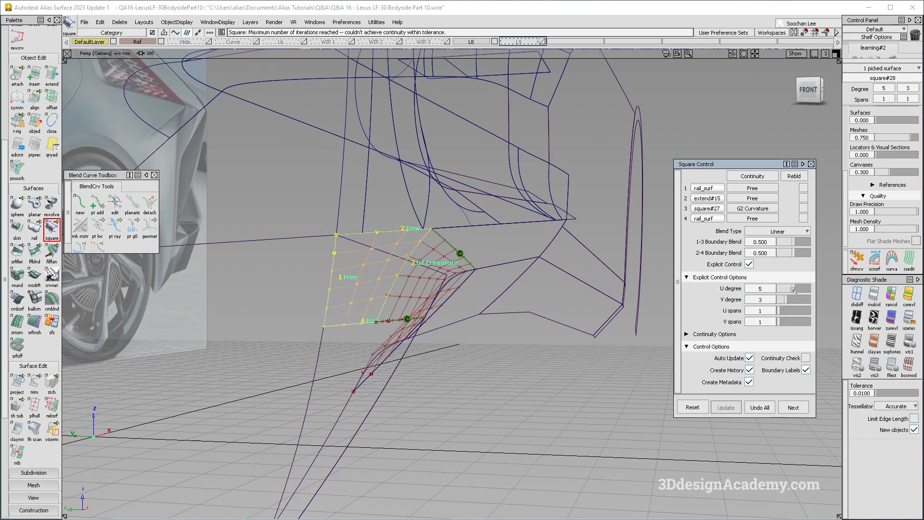
left_click_drag(634, 279, 452, 324, "alt+shift")
Step: Set the square's fourth boundary to G2 Curvature and turn on Continuity Check
left_click(752, 218)
left_click(752, 263)
left_click_drag(435, 278, 255, 271, "alt+shift")
left_click_drag(406, 285, 510, 308, "alt+shift")
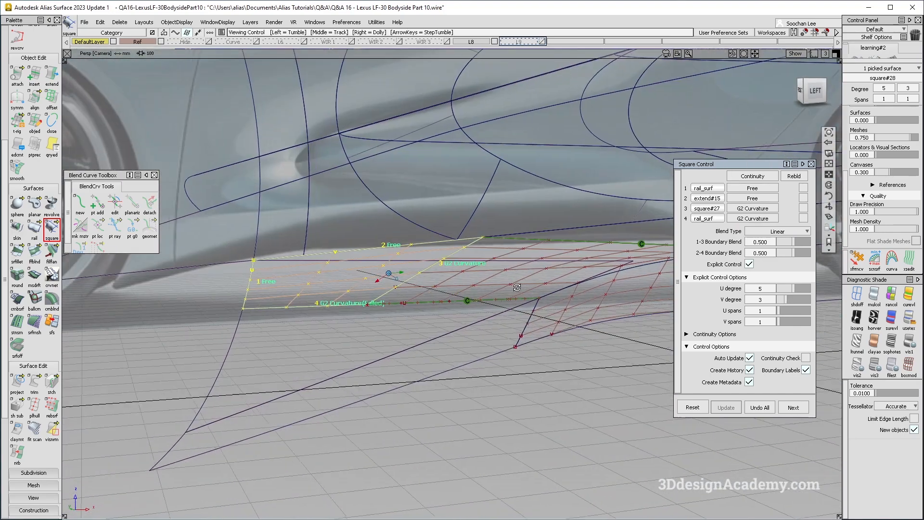
left_click(805, 358)
left_click_drag(319, 276, 345, 312, "alt+shift")
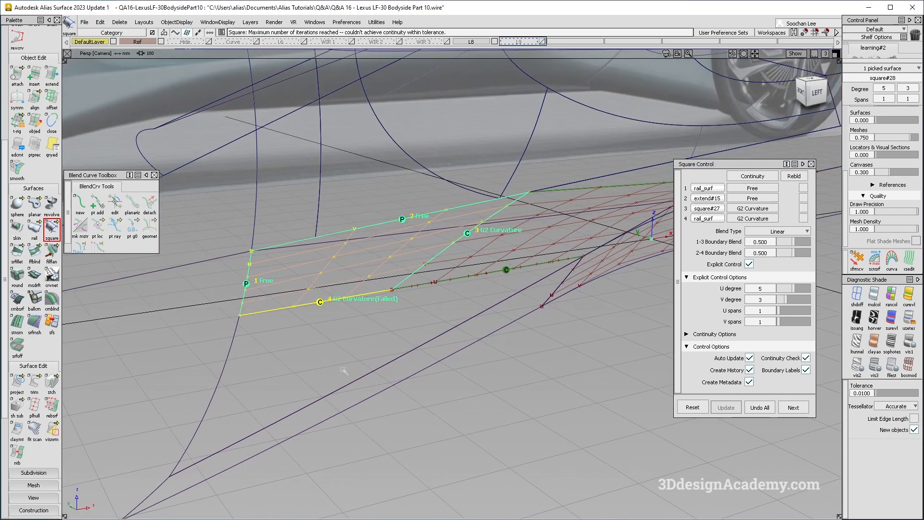
Step: Finish the square and check its lower and slanted edges with Surface Continuity set to G2 Curvature Continuity
left_click(51, 230)
scroll(18, 429, "down", 5)
scroll(17, 423, "down", 2)
double_click(16, 424)
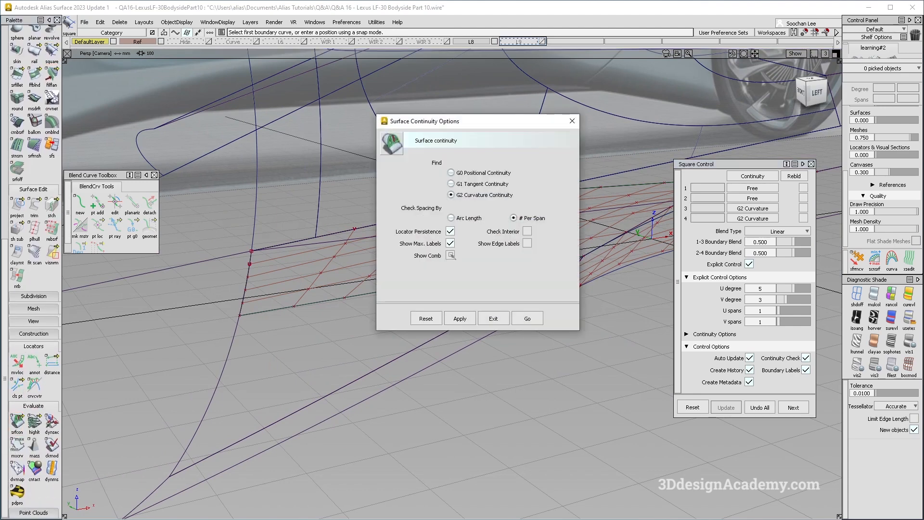
left_click(541, 319)
left_click(387, 289)
left_click(438, 254)
mouse_move(394, 282)
left_mouse_down("alt+shift")
mouse_move(367, 295)
mouse_move(440, 315)
mouse_move(568, 297)
mouse_move(512, 303)
mouse_move(423, 229)
mouse_move(432, 216)
mouse_move(296, 246)
mouse_move(337, 297)
mouse_move(363, 306)
mouse_move(382, 290)
left_mouse_up("alt+shift")
left_click_drag(318, 349, 319, 295, "ctrl+shift")
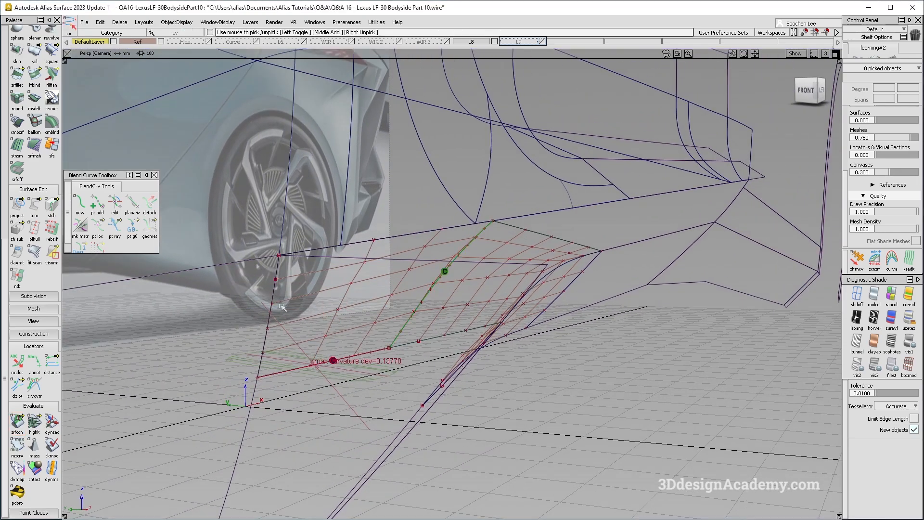
Step: Pick an inner CV of the new square patch and move it along its normal with Transform CV at mouse sensitivity 5000
left_click(338, 309)
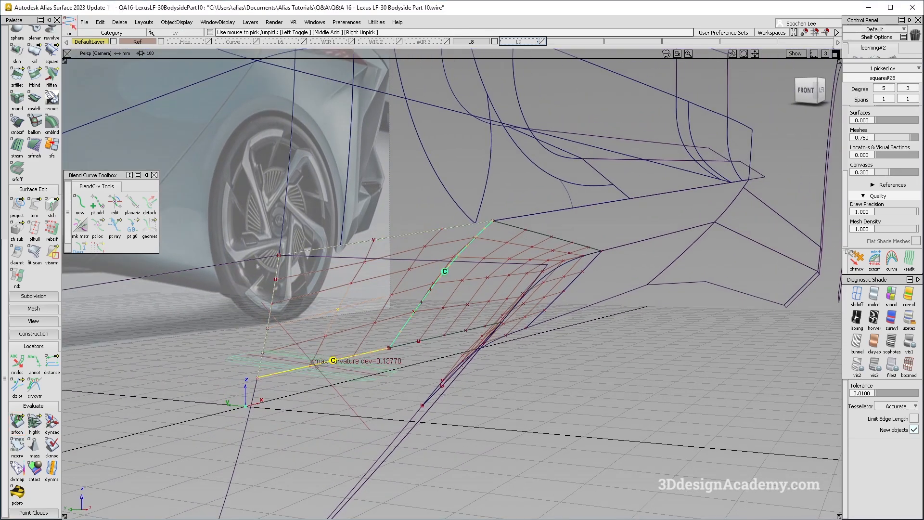
left_click(858, 263)
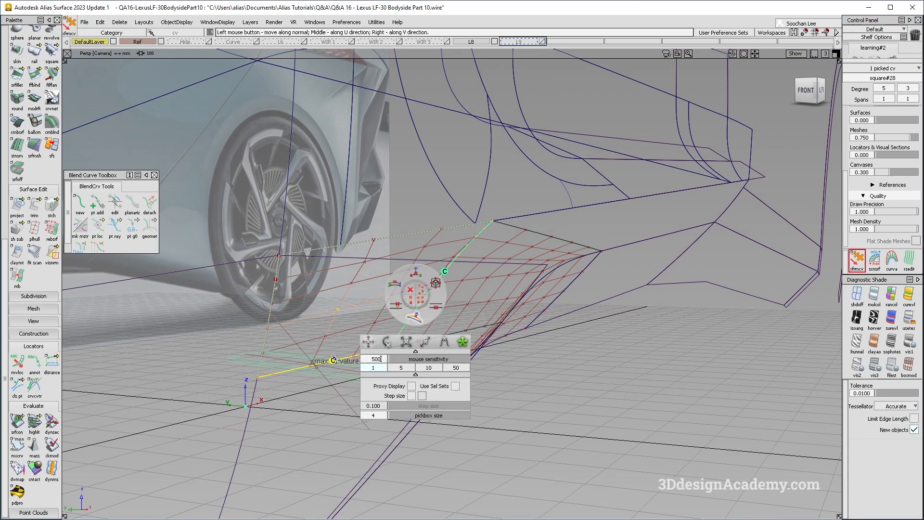
key("Return")
key("space")
left_click(347, 376)
left_click(551, 368)
key("Return")
left_click_drag(553, 370, 565, 377)
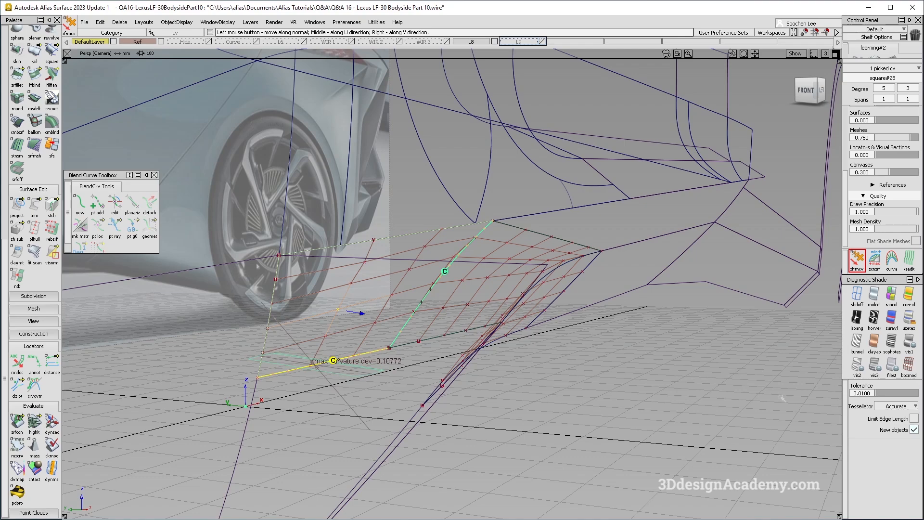
Step: Move the inner CV near the square patch's upper edge along its normal with the mouse sensitivity set to 50
left_click_drag(832, 399, 474, 288, "alt+shift")
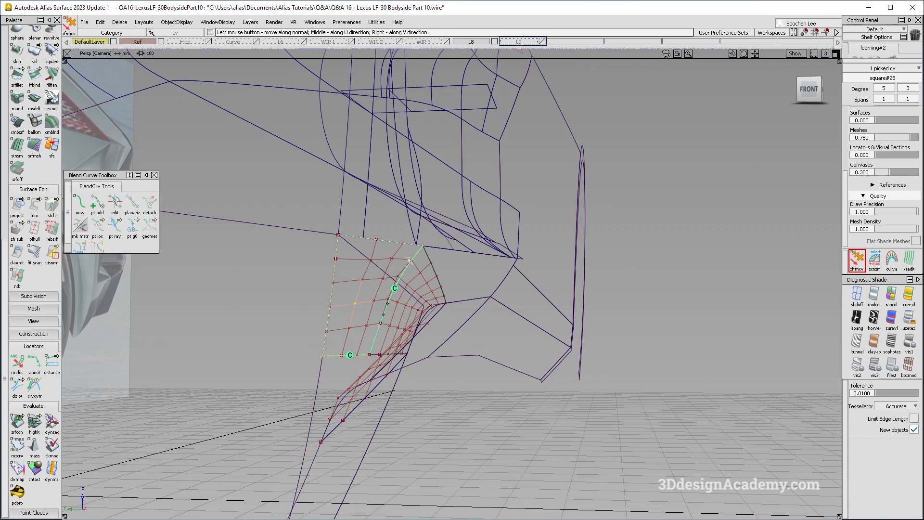
left_click_drag(422, 260, 339, 285, "alt+shift")
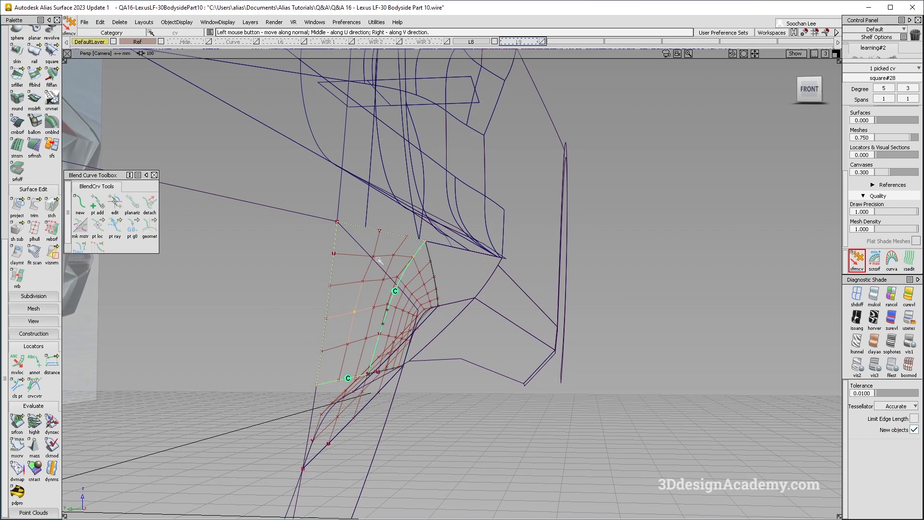
key("space")
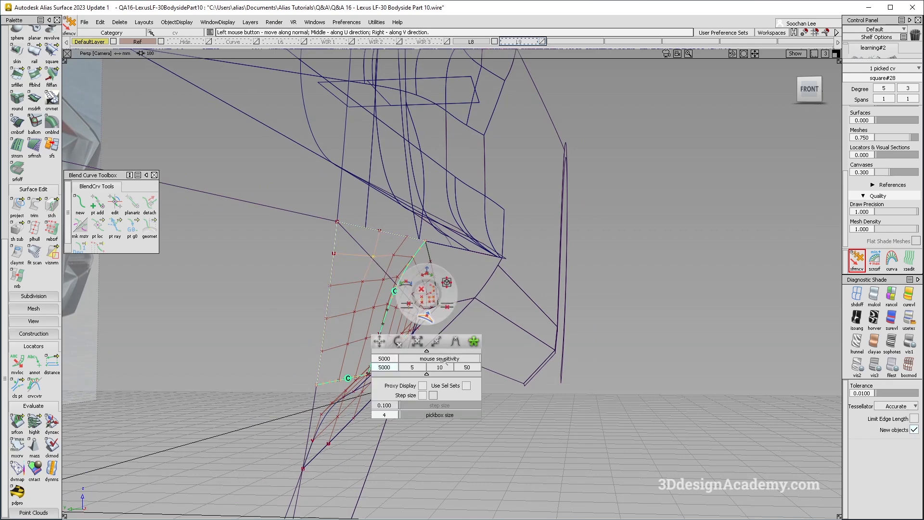
left_click(467, 368)
left_click_drag(438, 273, 469, 274)
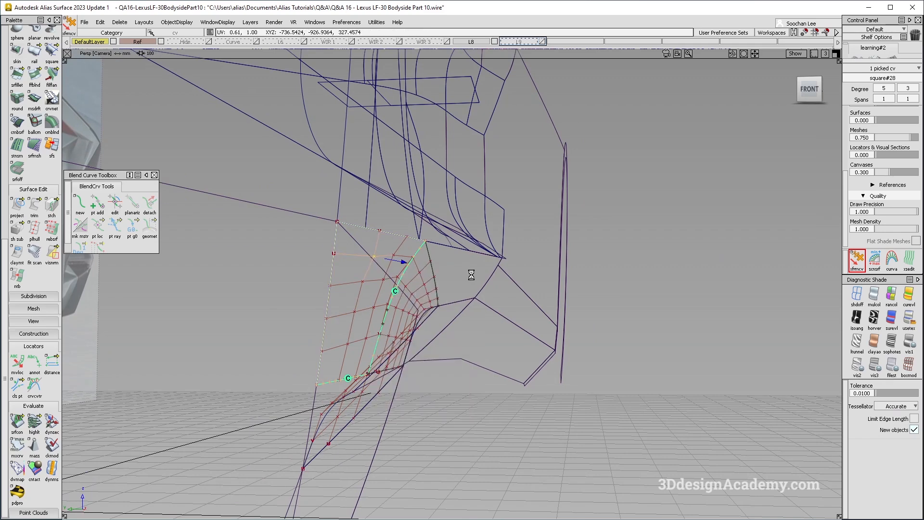
left_click_drag(375, 279, 349, 294, "alt+shift")
left_click(308, 301)
left_click_drag(294, 302, 327, 308, "alt+shift")
key("Delete")
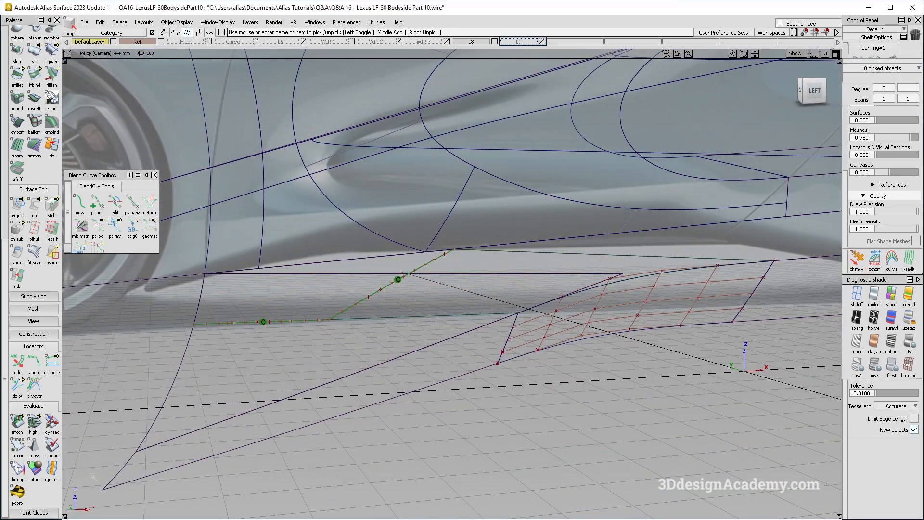
Step: Check Surface Continuity along the lower and upper edges of the middle patch beside the slanted edge
left_click(17, 421)
left_click(429, 318)
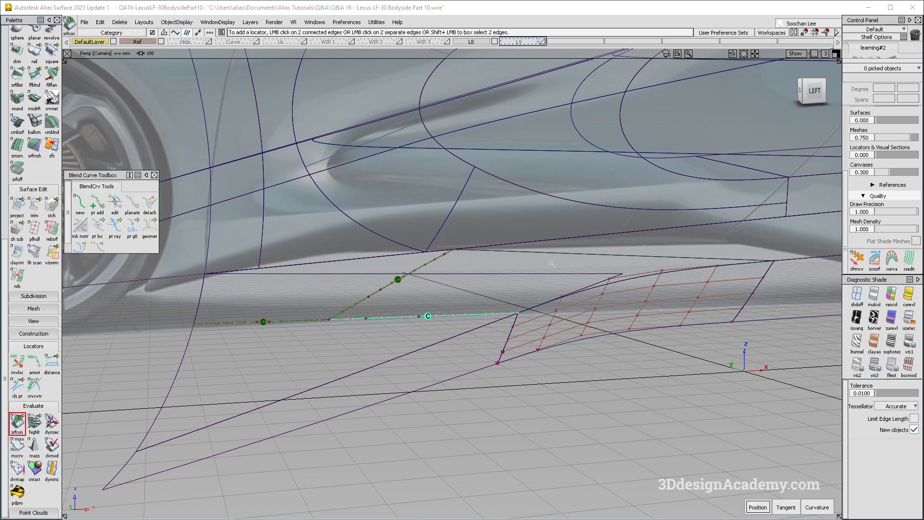
left_click(554, 254)
left_click_drag(567, 260, 516, 301, "alt+shift")
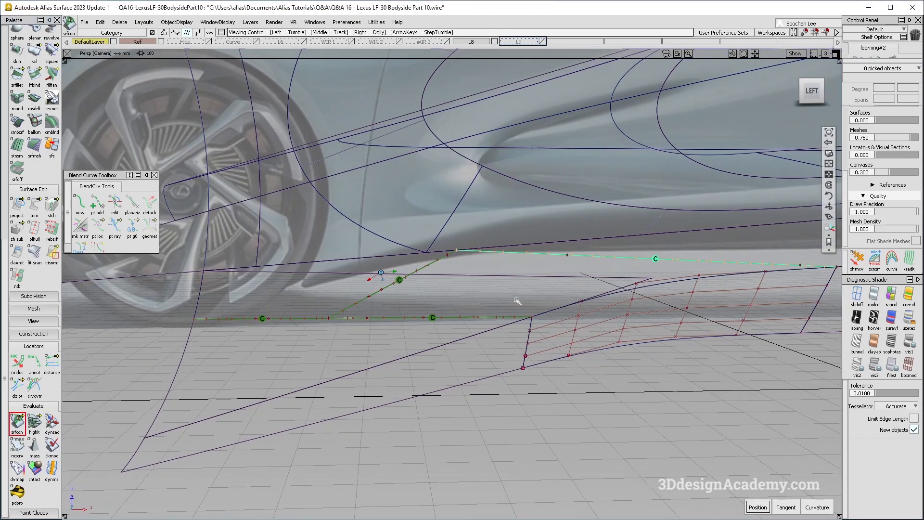
right_click_drag(518, 301, 387, 290, "alt+shift")
mouse_move(406, 289)
left_mouse_down("alt+shift")
mouse_move(453, 289)
mouse_move(443, 308)
mouse_move(459, 303)
mouse_move(462, 272)
mouse_move(470, 305)
left_mouse_up("alt+shift")
Step: Delete the continuity locators and clear the CV display around the rebuilt patches
left_click(466, 305)
mouse_move(434, 250)
left_mouse_down("ctrl+shift")
mouse_move(495, 333)
mouse_move(532, 282)
mouse_move(490, 316)
mouse_move(492, 280)
mouse_move(589, 300)
left_mouse_up("ctrl+shift")
left_click(479, 304)
key("Delete")
left_click(584, 316)
left_click_drag(534, 308, 463, 303, "ctrl+shift")
left_click_drag(426, 210, 337, 284, "ctrl+shift")
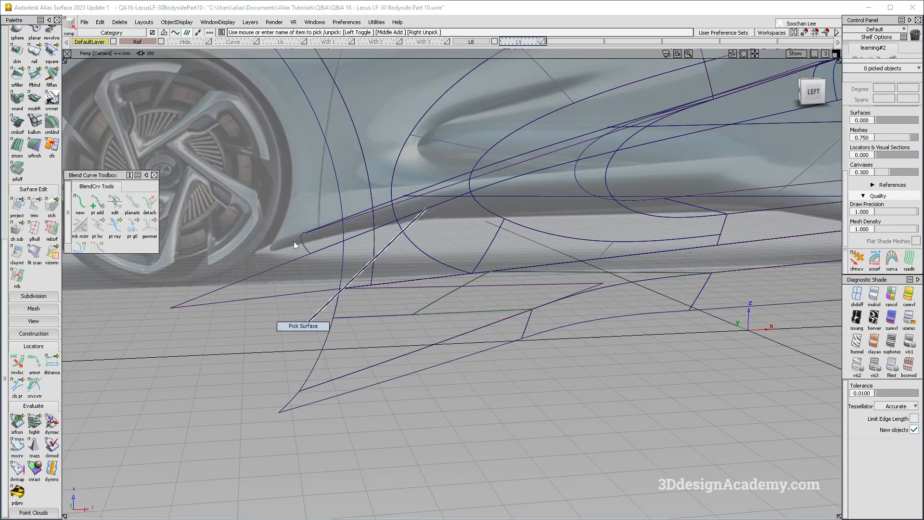
left_click(120, 22)
left_click(139, 43)
Step: Trim the lower wheel-side surface to remove the part that overlaps the new patches
left_click(35, 205)
left_click(411, 299)
left_click(384, 341)
left_click(783, 507)
Step: Clear the selection and shade the bodyside surfaces with the Showroom reflection map
left_click_drag(413, 356, 458, 389, "alt+shift")
left_click_drag(458, 389, 455, 264, "ctrl+shift")
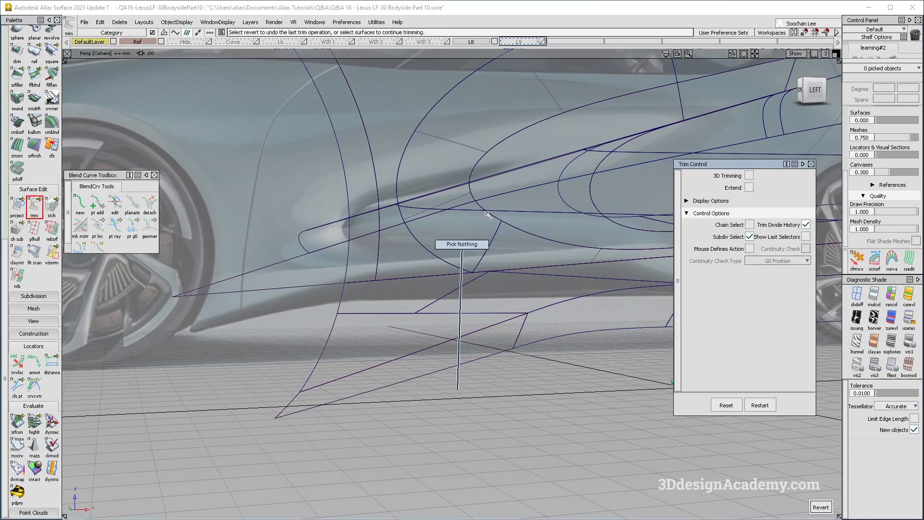
left_click(874, 295)
right_click_drag(498, 366, 418, 303, "ctrl+shift")
mouse_move(417, 304)
left_mouse_down("alt+shift")
mouse_move(541, 334)
mouse_move(498, 289)
mouse_move(388, 287)
mouse_move(469, 311)
mouse_move(484, 360)
left_mouse_up("alt+shift")
left_click(909, 319)
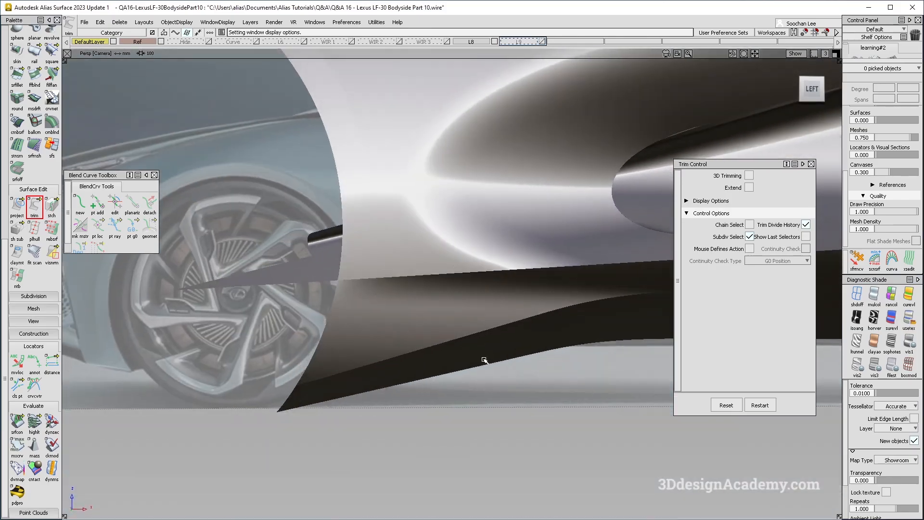
Step: Switch to the three-quarter reference photo of the Lexus LF-30 and compare it with the shaded lower bodyside
left_click(378, 518)
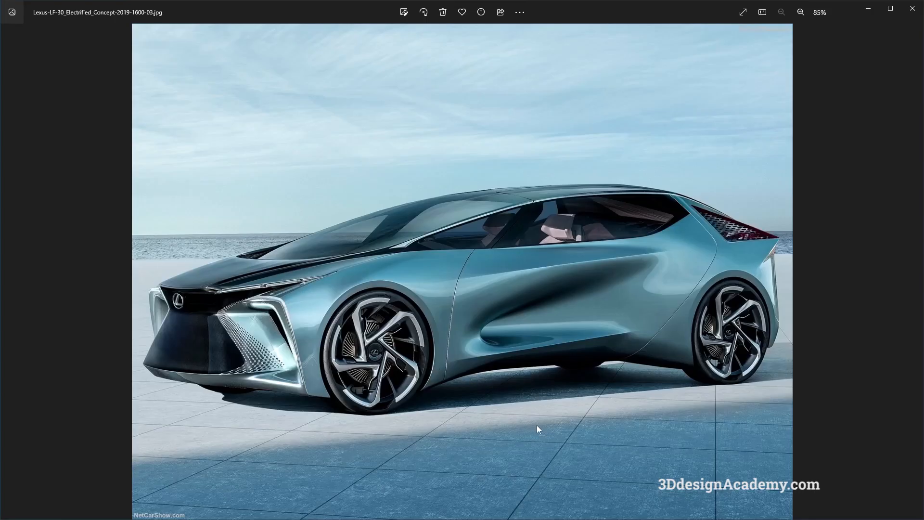
key("alt+Tab")
left_click_drag(571, 301, 554, 331, "alt+shift")
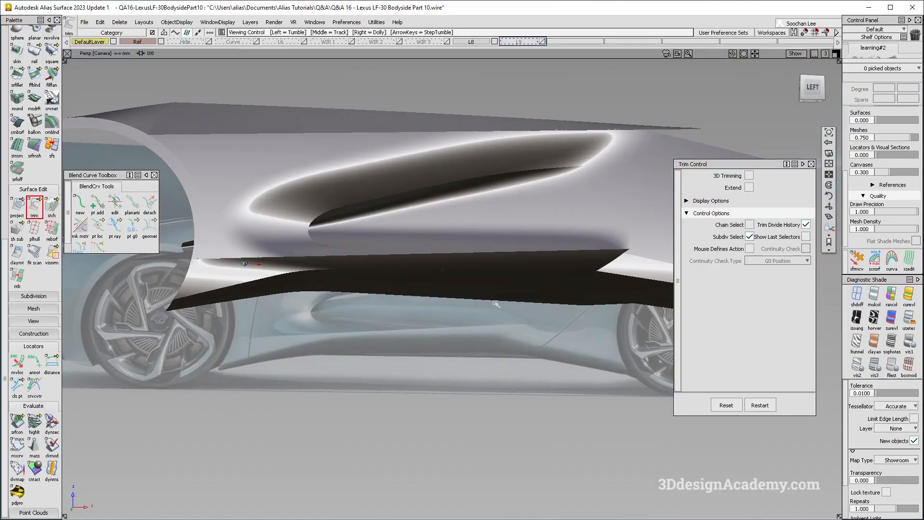
left_click_drag(595, 364, 478, 311, "alt+shift")
right_click_drag(478, 311, 519, 293, "alt+shift")
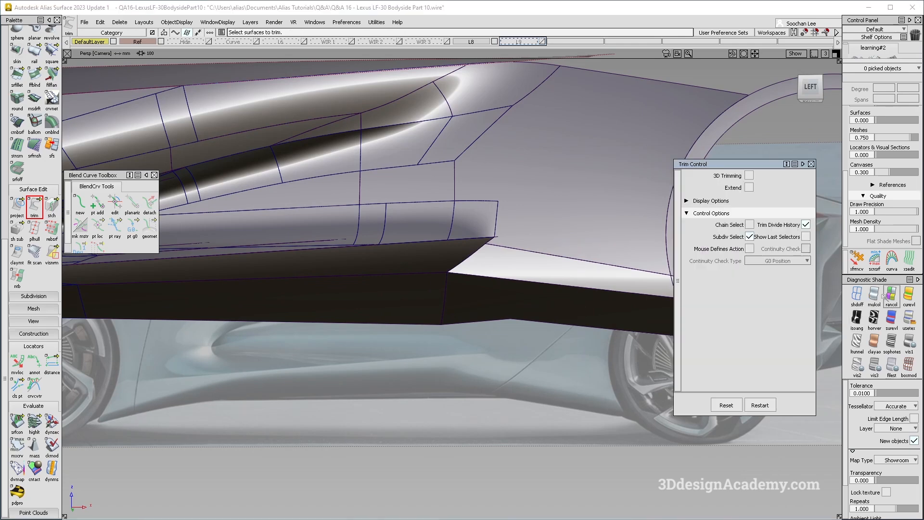
Step: Switch the model to multi-color shading and close the trim settings at the rear of the sill
left_click(874, 295)
left_click(812, 164)
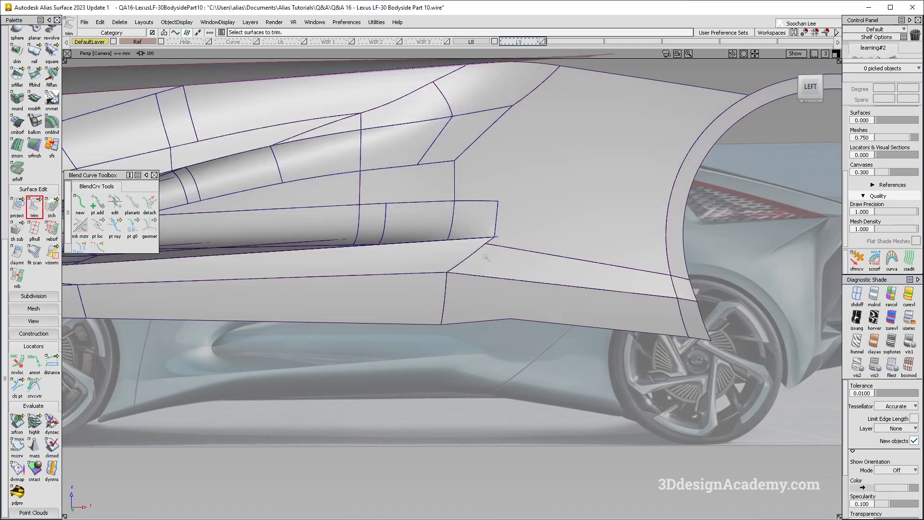
right_click_drag(411, 273, 455, 289, "alt+shift")
left_click_drag(456, 331, 449, 279, "ctrl+shift")
Step: Switch to the reference photos and examine the sill's rear break in the side-view image Lexus-LF-30_Electrified_Concept-2019-1600-05.jpg
key("alt+Tab")
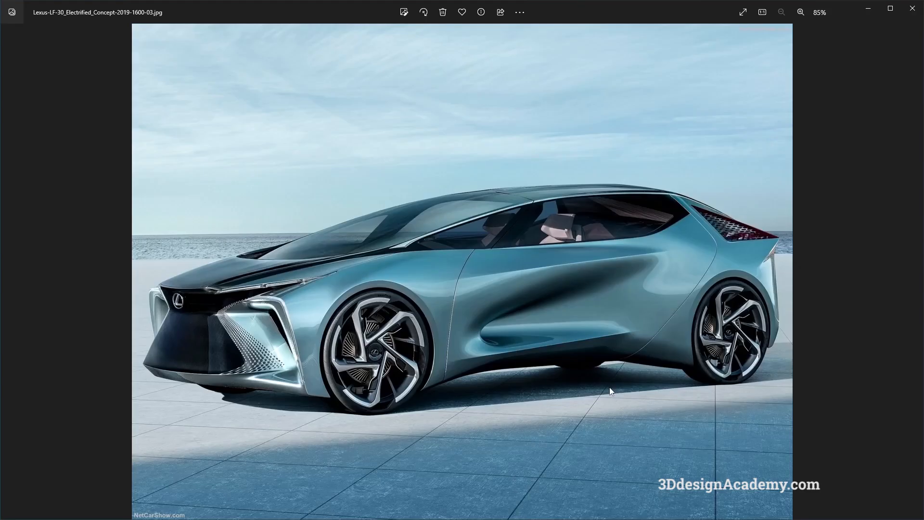
key("Right")
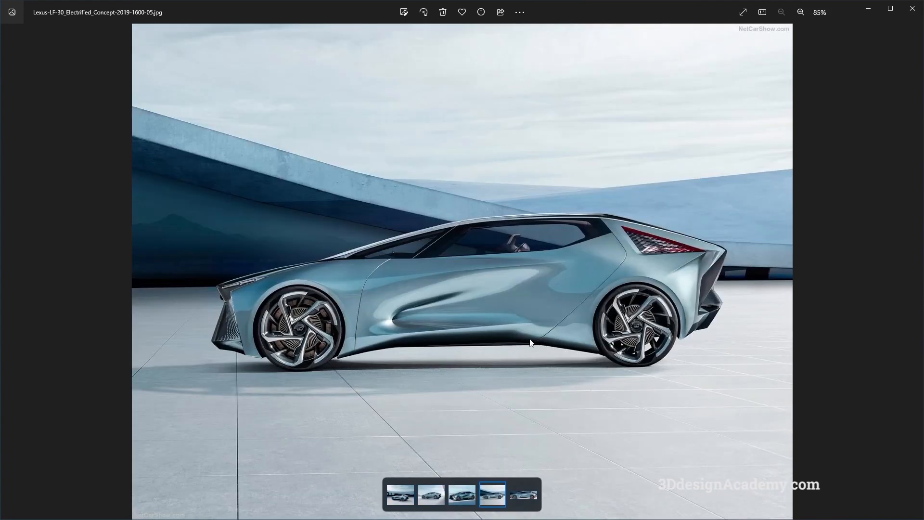
key("alt+Tab")
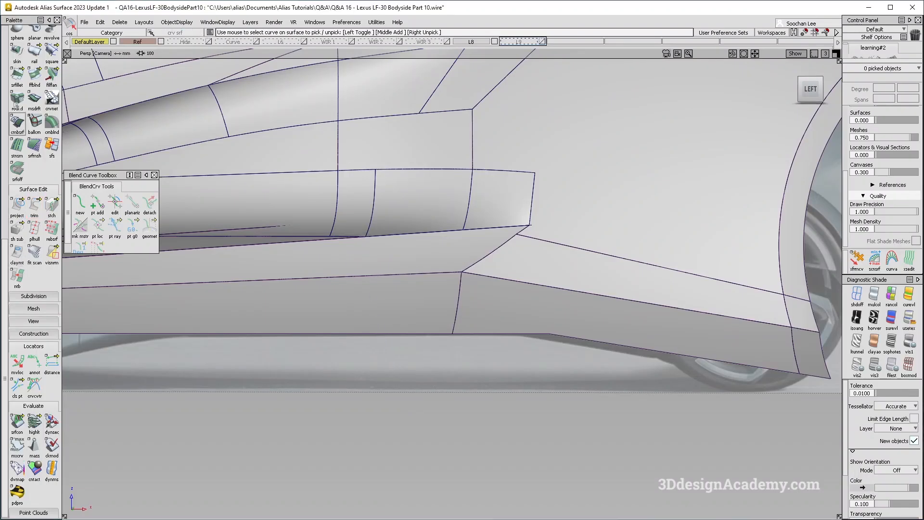
Step: Start a Surface Fillet at the sill's rear break with the construction type set to Arc (Chord)
left_click(17, 74)
left_click(780, 176)
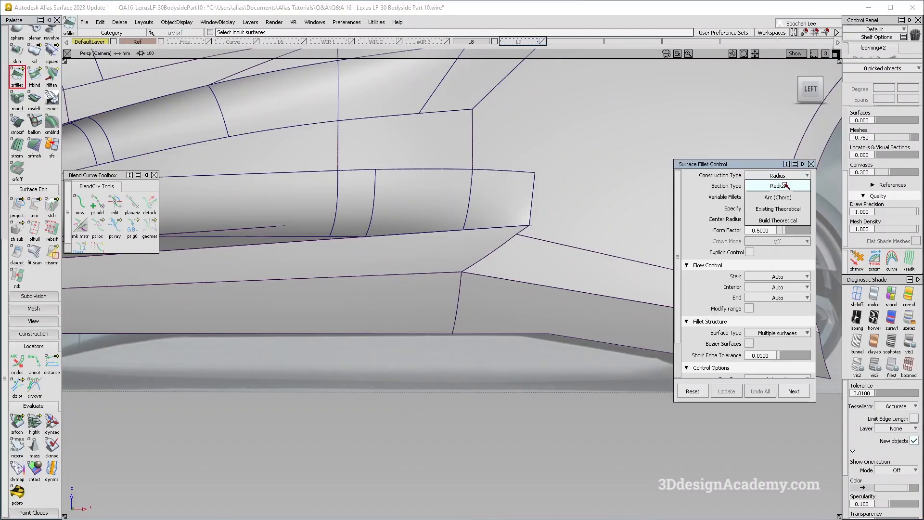
left_click(787, 198)
left_click_drag(437, 291, 372, 305, "alt+shift")
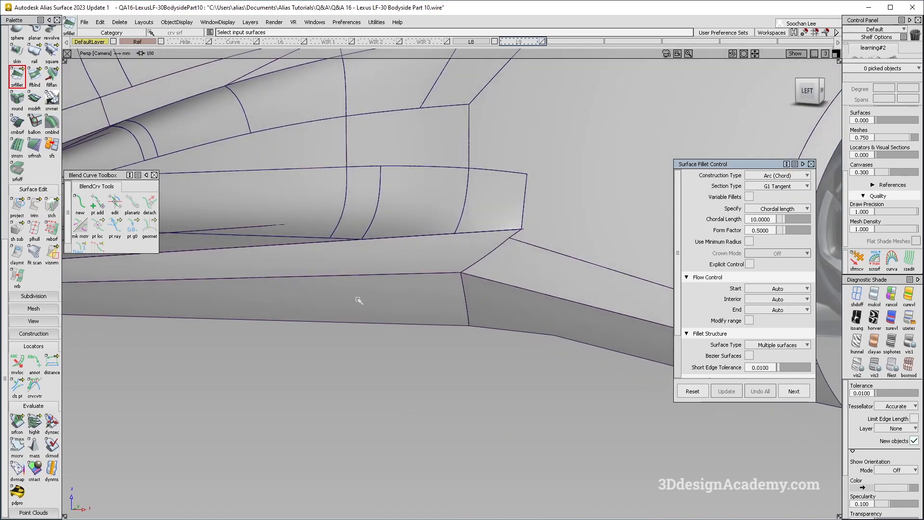
middle_click_drag(427, 291, 398, 328, "alt+shift")
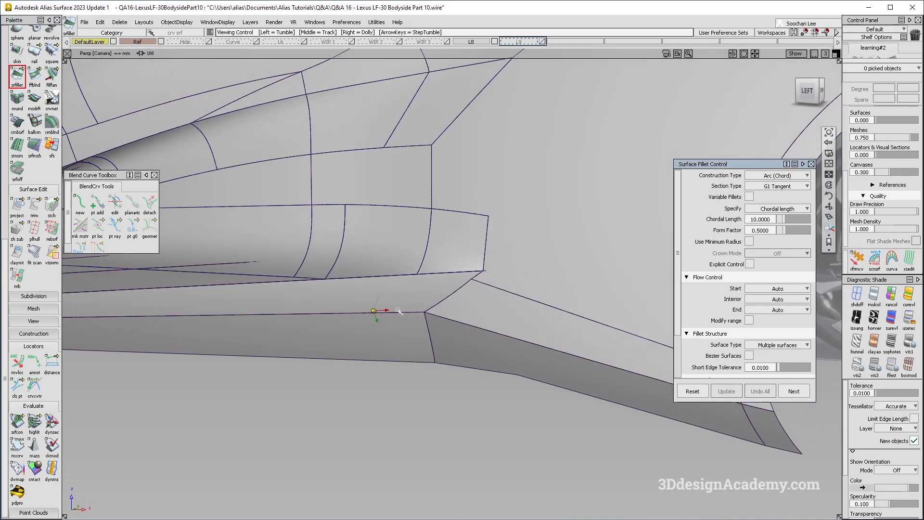
left_click_drag(397, 329, 408, 337, "alt+shift")
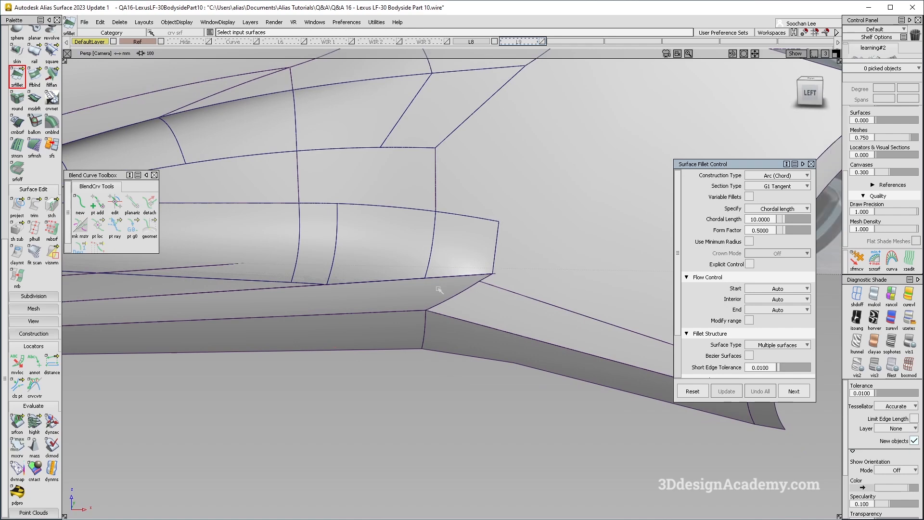
left_click_drag(486, 248, 493, 288, "alt+shift")
Step: Check the side-view photo and pick the long lower sill surface and the adjoining rear sill surface as fillet inputs
key("alt+Tab")
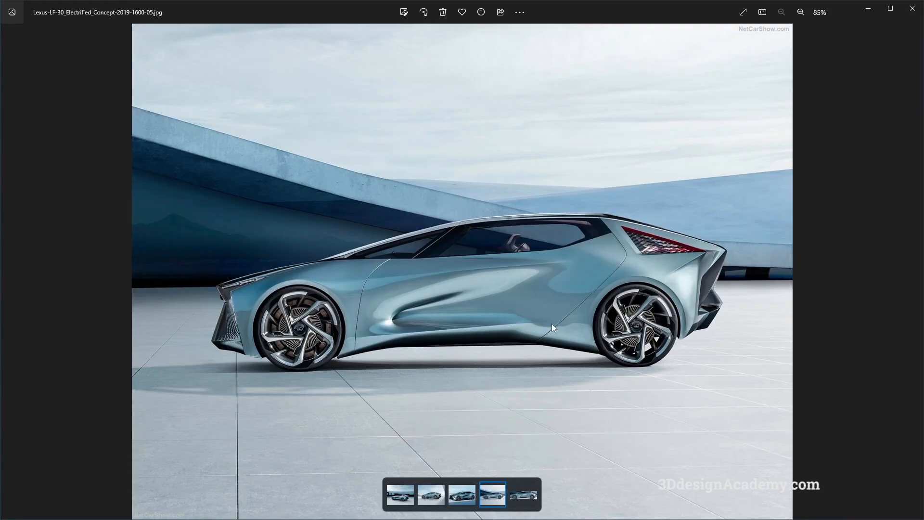
key("alt+Tab")
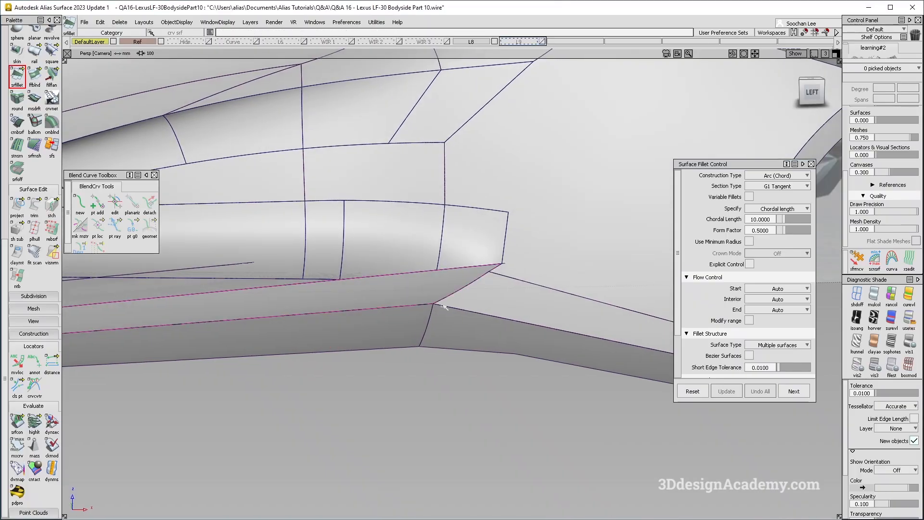
left_click(428, 333)
left_click(795, 175)
left_click(793, 197)
right_click_drag(544, 317, 351, 365, "alt+shift")
middle_click_drag(352, 365, 373, 350, "alt+shift")
left_click_drag(373, 350, 481, 284, "alt+shift")
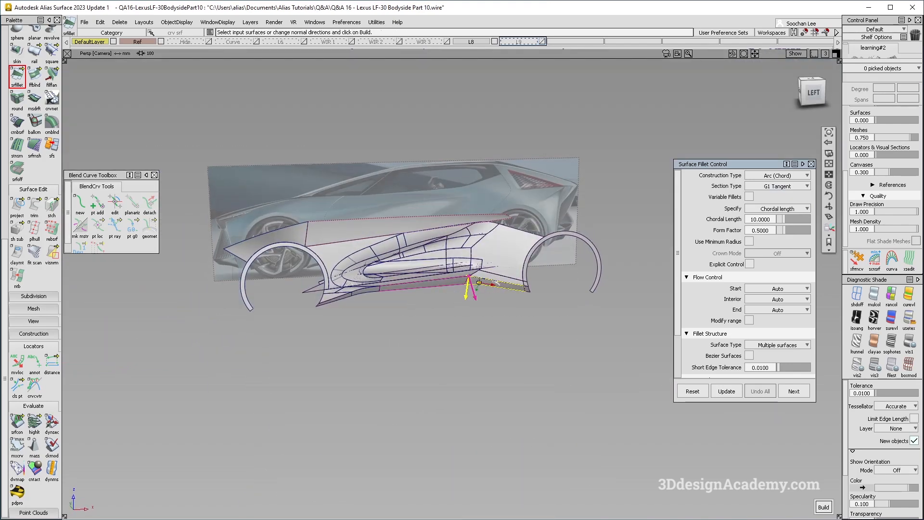
Step: Set the fillet's chordal length to 100, its section type to G2 Curvature and its form factor to 1
right_click_drag(498, 283, 616, 279, "alt+shift")
left_click_drag(616, 279, 612, 298, "alt+shift")
left_click(389, 290, "alt+shift")
right_click_drag(389, 290, 516, 234, "alt+shift")
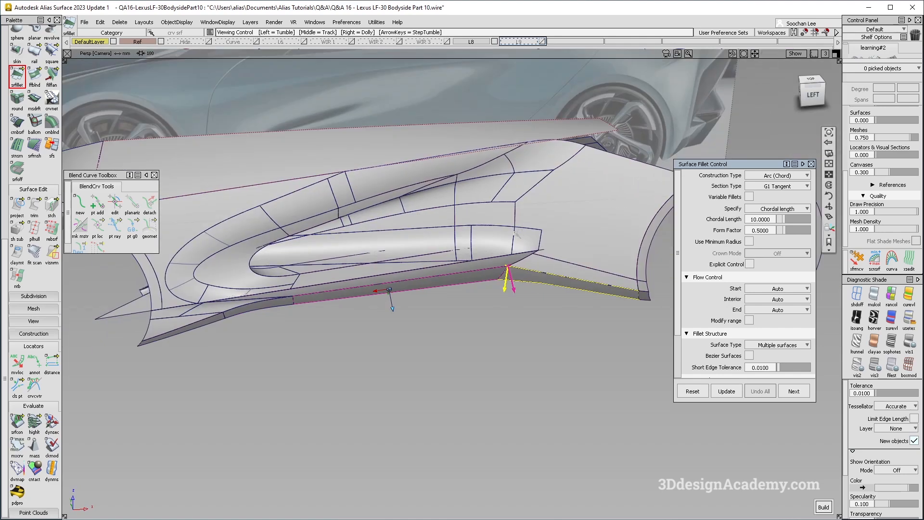
left_click_drag(516, 234, 501, 236, "alt+shift")
middle_click_drag(500, 236, 417, 272, "alt+shift")
right_click_drag(417, 272, 246, 296, "alt+shift")
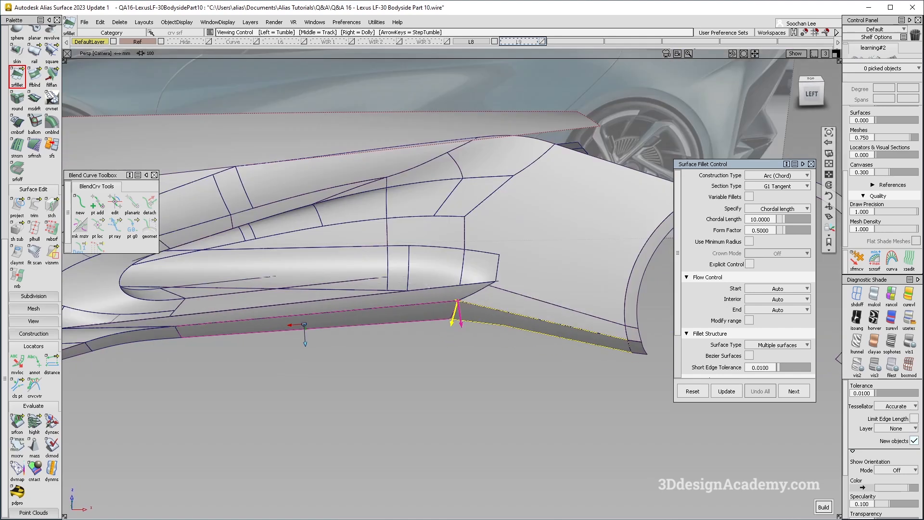
left_click_drag(771, 220, 538, 225)
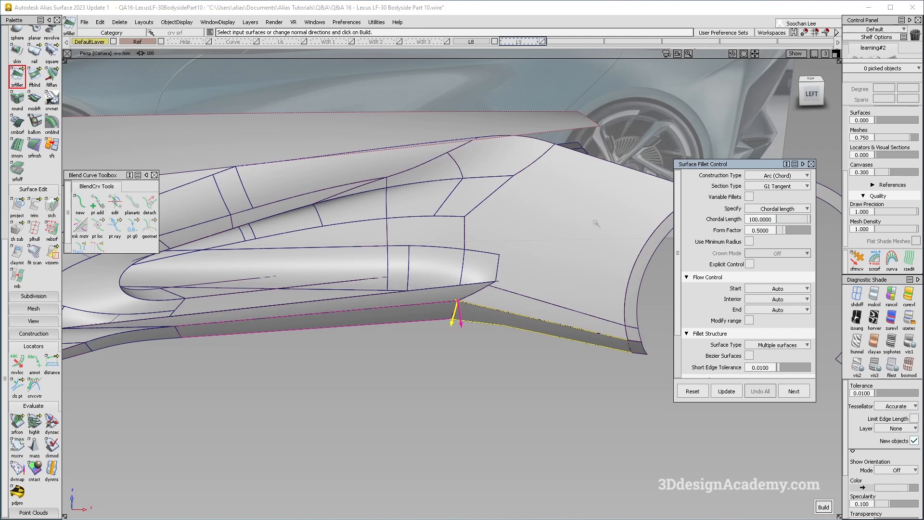
left_click(790, 187)
left_click(785, 226)
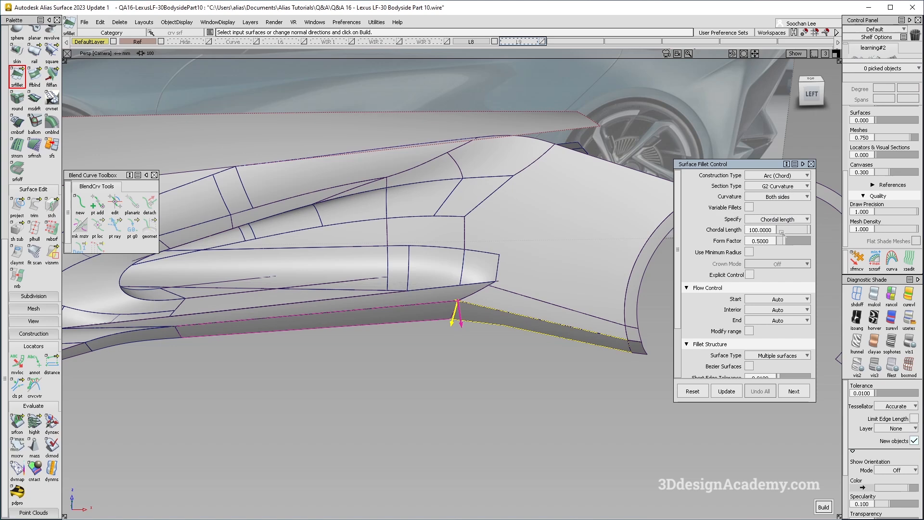
left_click(770, 243)
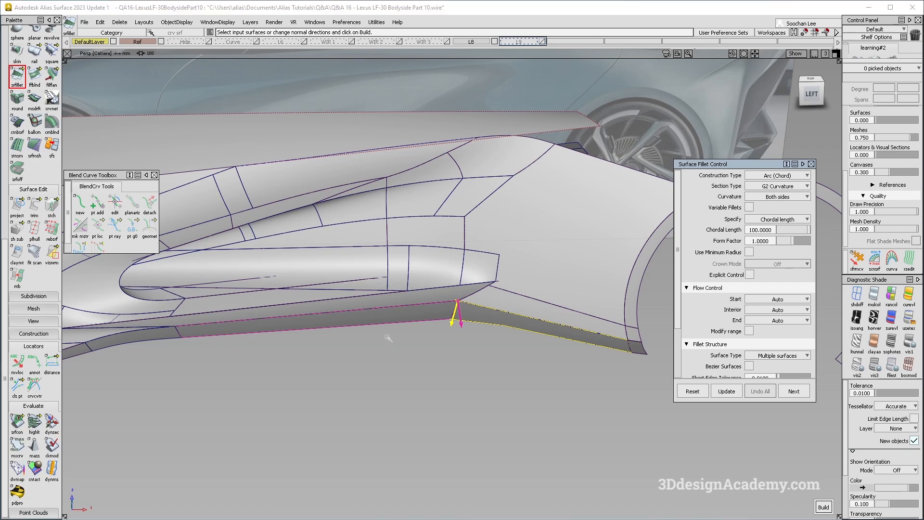
Step: Build the sill fillet with its start flow set to Edge align and its end flow set to Extend
key("space")
right_click_drag(304, 331, 503, 330, "alt+shift")
middle_click_drag(504, 330, 370, 319, "alt+shift")
left_click_drag(371, 319, 292, 265, "alt+shift")
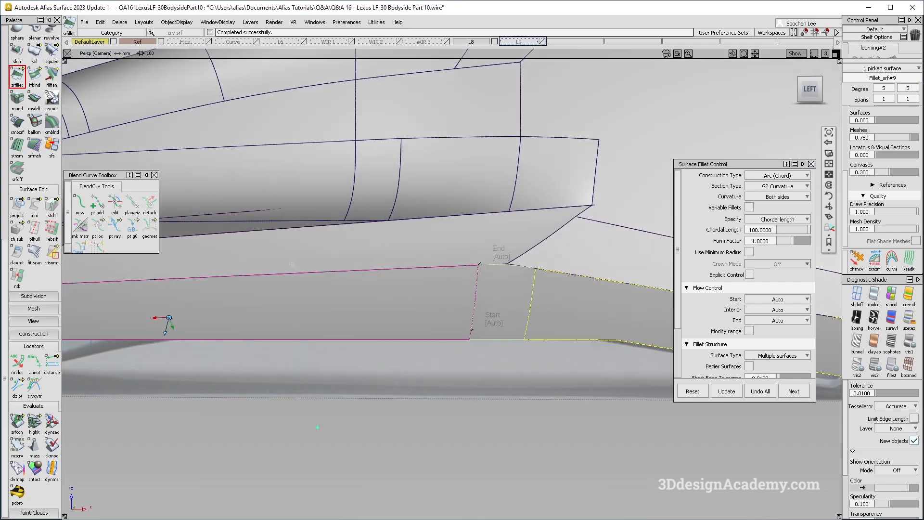
left_click(493, 320)
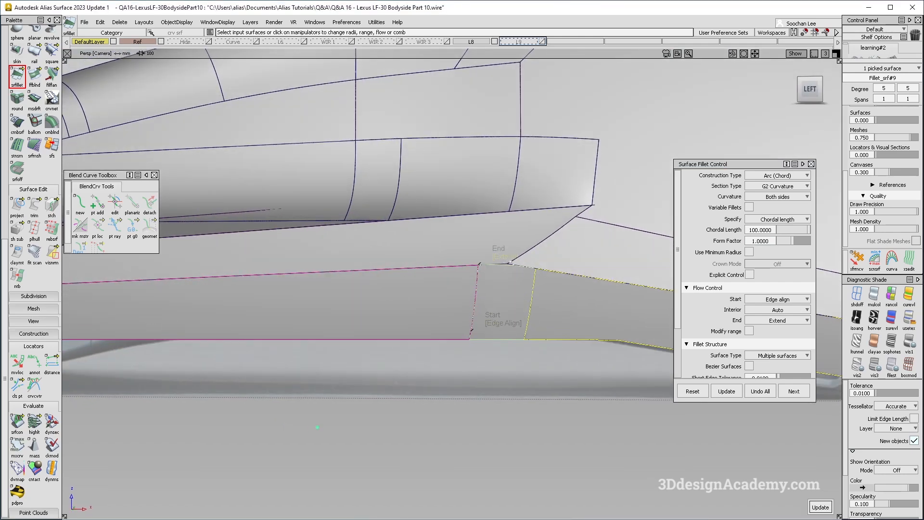
key("space")
Step: Leave the fillet tool and compare the filleted sill break with the side-view reference photo
left_click_drag(510, 314, 511, 337, "alt+shift")
left_click_drag(554, 404, 558, 300, "ctrl+shift")
key("alt+t")
right_click_drag(561, 332, 477, 349, "alt+shift")
key("alt+Tab")
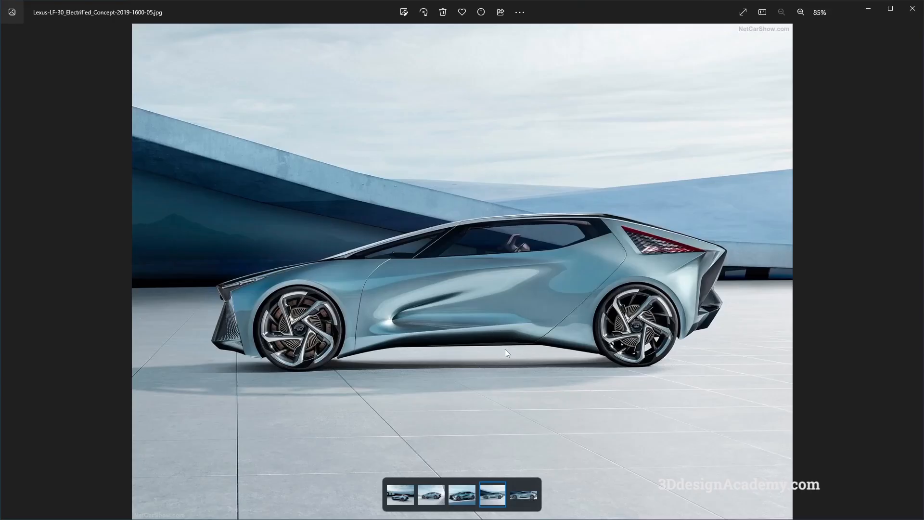
Step: Switch back to Alias and rebuild the sill fillet with a chordal length of 200
key("alt+Tab")
right_click_drag(502, 371, 455, 287, "ctrl+shift")
right_click_drag(337, 279, 368, 288, "alt+shift")
left_click_drag(368, 287, 497, 303, "alt+shift")
left_click_drag(497, 304, 413, 309, "ctrl+shift")
left_click(411, 309)
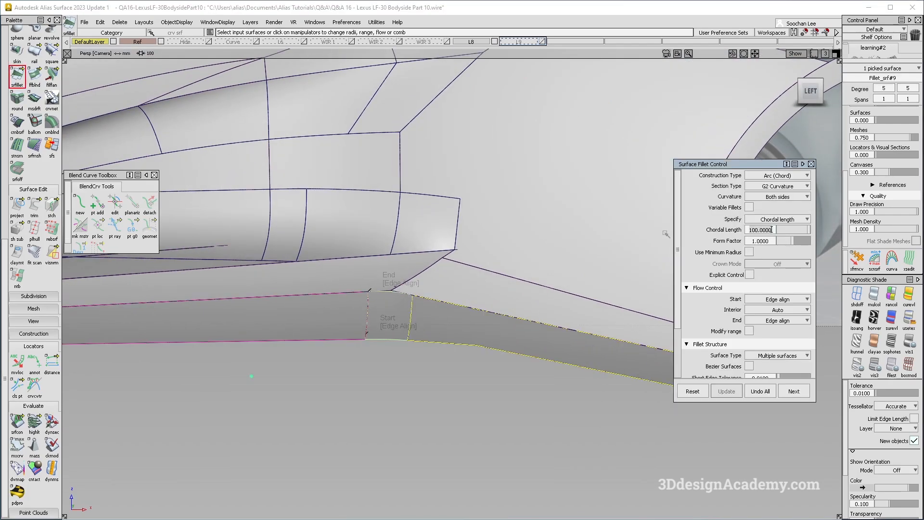
key("Return")
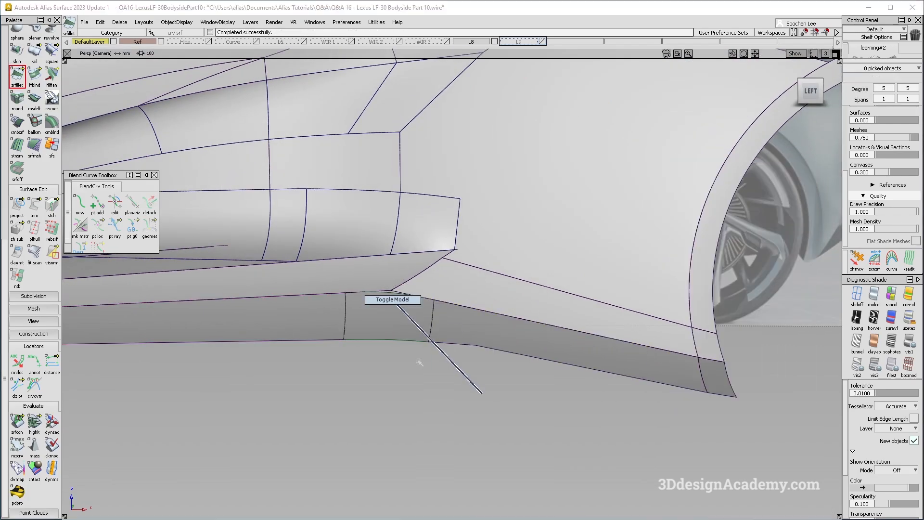
Step: Compare the rebuilt sill fillet with the side-view photo, and again unshaded over the canvas image in the left view
left_click_drag(412, 308, 413, 248, "alt+shift")
key("alt+Tab")
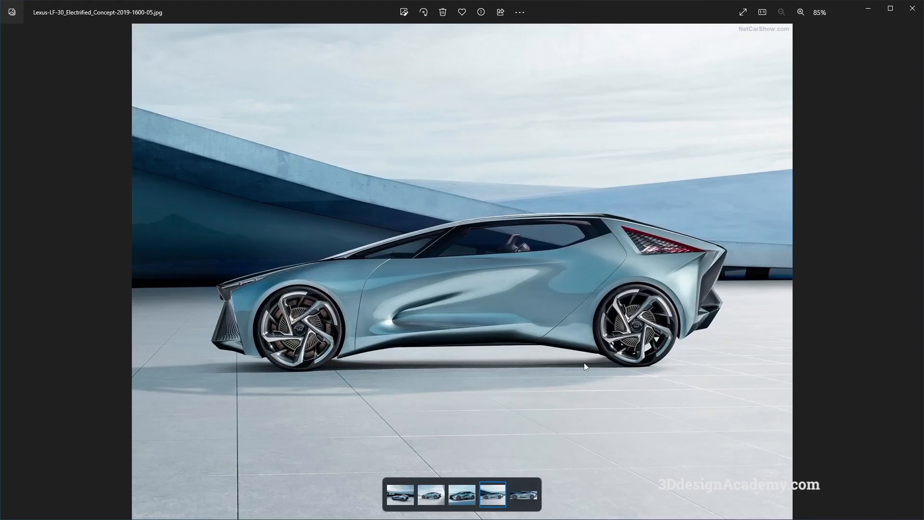
key("alt+Tab")
left_click_drag(522, 353, 448, 284, "alt+shift")
left_click_drag(473, 255, 439, 270, "alt+shift")
mouse_move(439, 270)
right_mouse_down("alt+shift")
mouse_move(485, 262)
mouse_move(414, 272)
mouse_move(468, 274)
right_mouse_up("alt+shift")
key("F6")
middle_click_drag(468, 274, 274, 321, "alt+shift")
left_click_drag(454, 433, 470, 250, "ctrl+shift")
left_click(856, 295)
middle_click_drag(386, 269, 402, 270, "alt+shift")
left_click_drag(403, 270, 398, 275, "ctrl+shift")
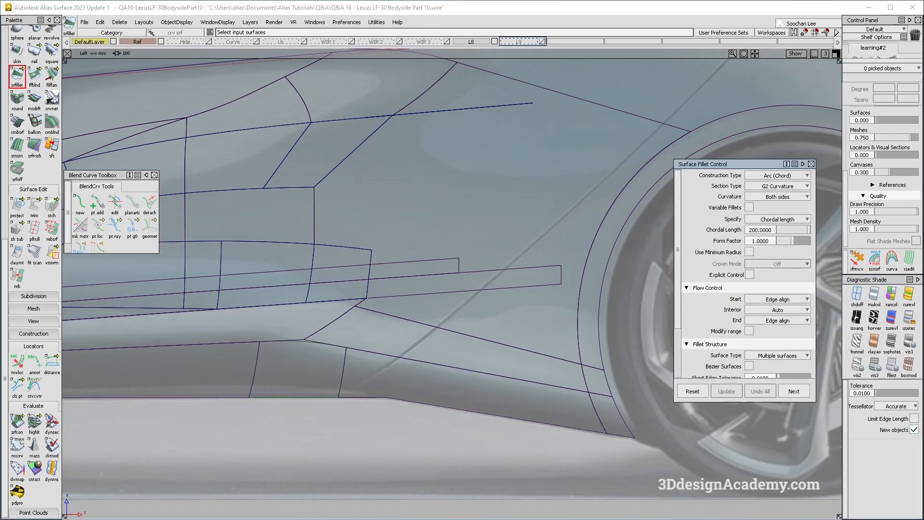
Step: Project the lower edge of the flat construction strip onto the rear bodyside surface along the view vector
left_click(17, 204)
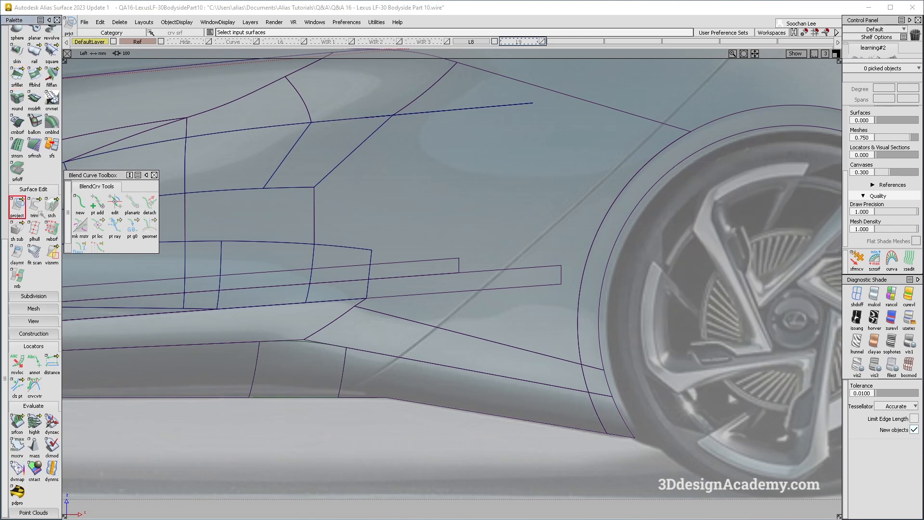
left_click(493, 292)
key("space")
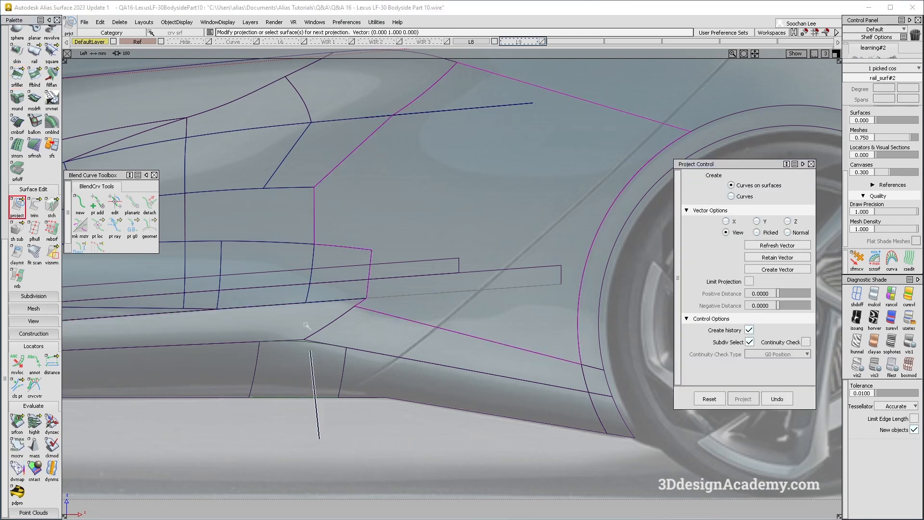
left_click_drag(493, 290, 488, 297, "ctrl+shift")
Step: Trim the rear bodyside surface along the projected line, extending the selected line end to the wheel arch and keeping the upper region
left_click(39, 206)
left_click(580, 324)
left_click(495, 312)
left_click(29, 199)
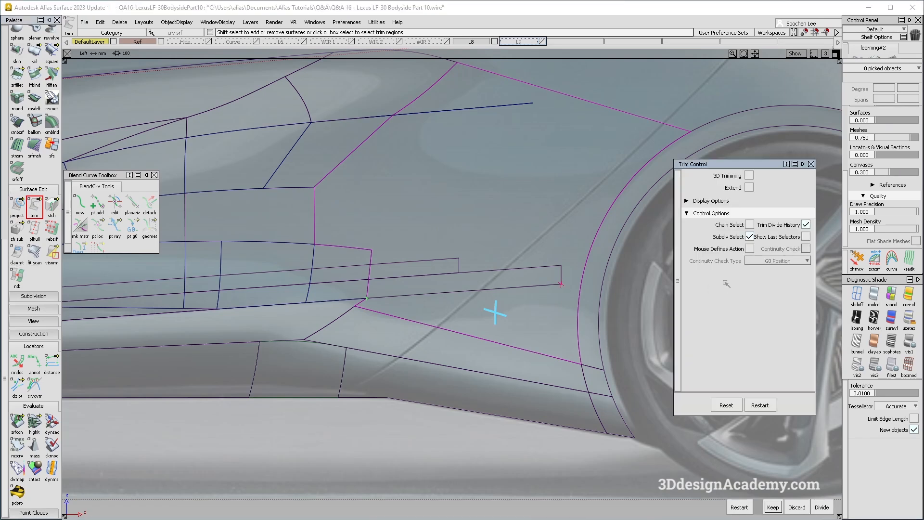
left_click(748, 188)
left_click(773, 199)
left_click(564, 283)
key("Return")
left_click(466, 228)
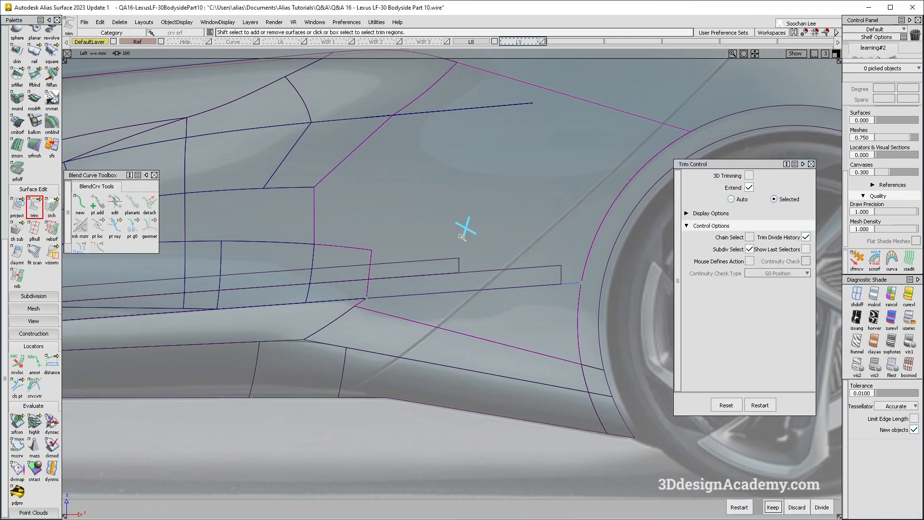
key("space")
Step: Untrim the rear bodyside surface to restore its lower portion and the notch behind the square patch
right_click_drag(382, 296, 409, 283, "alt+shift")
left_click_drag(399, 328, 388, 221, "ctrl+shift")
left_click_drag(519, 153, 373, 260, "ctrl+shift")
left_click(379, 240)
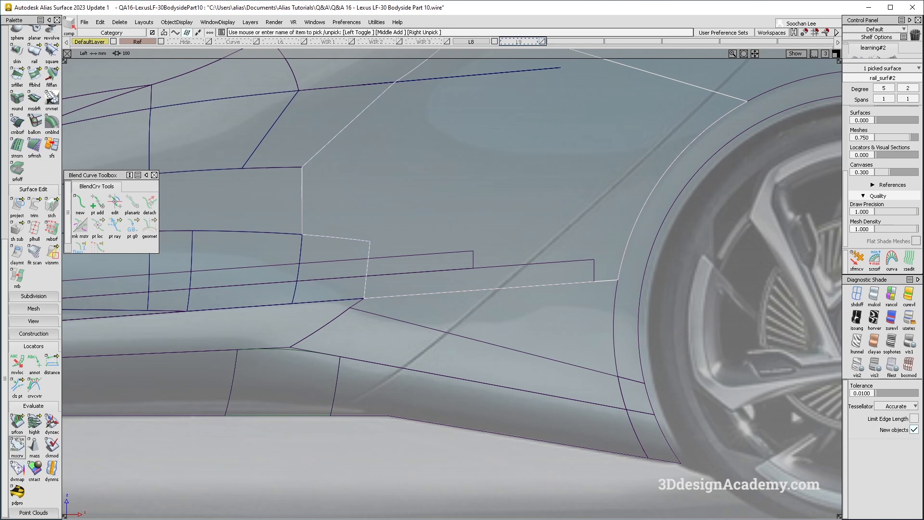
left_click_drag(34, 206, 80, 215)
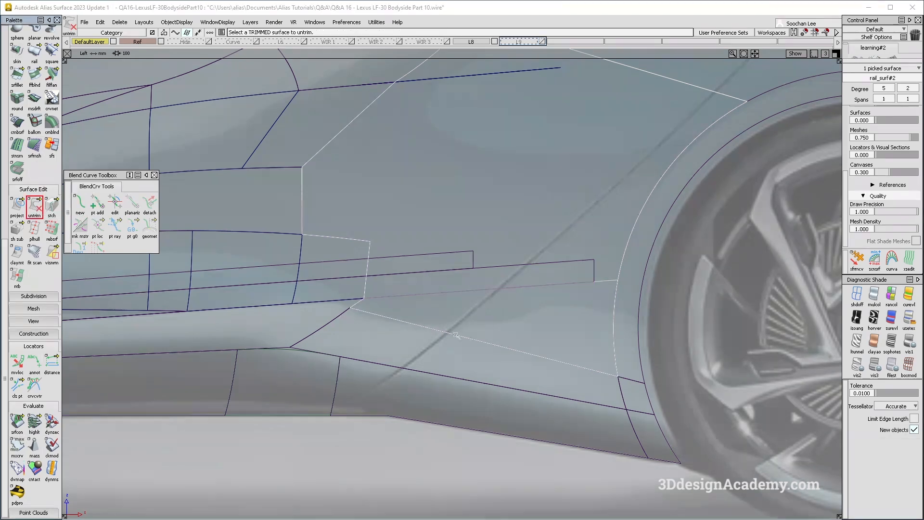
left_click(398, 245)
Step: Try to extend the upper curve on surface behind the square patch towards the wheel arch
scroll(35, 101, "up", 5)
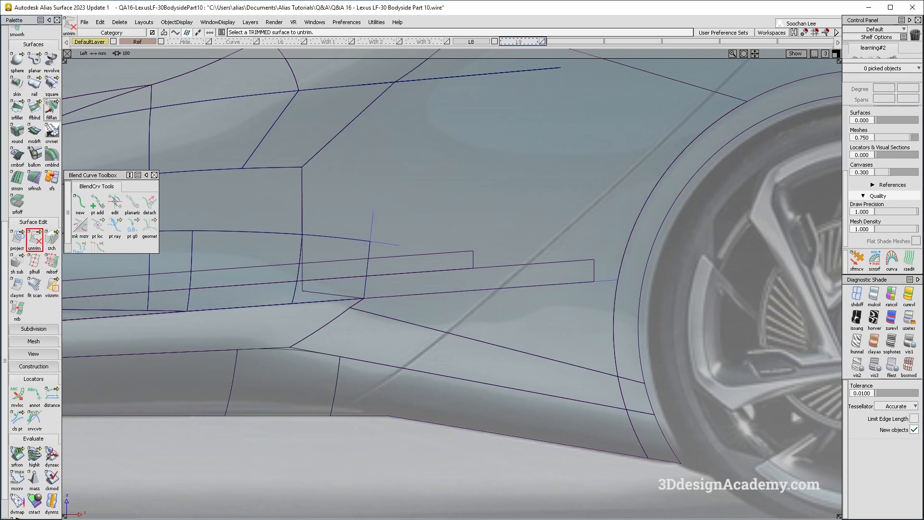
scroll(35, 241, "up", 3)
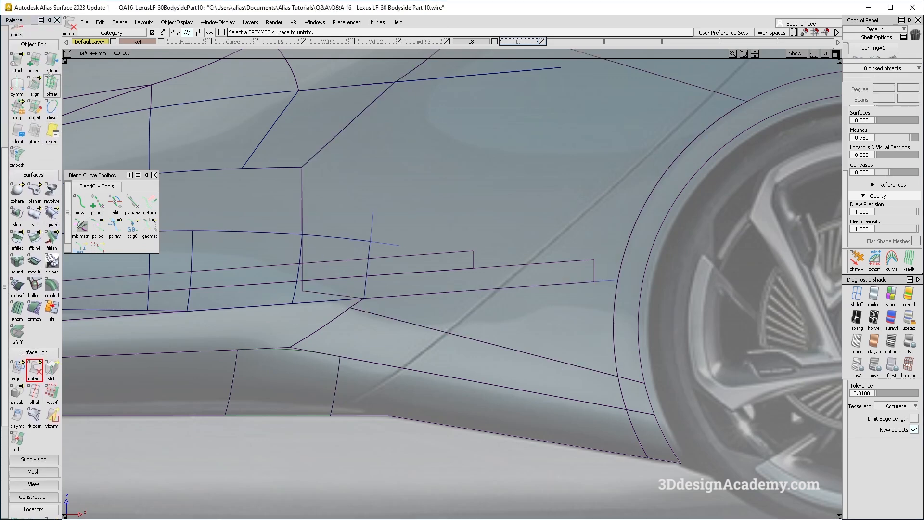
left_click(399, 247)
left_click_drag(615, 321, 466, 283)
key("ctrl+z")
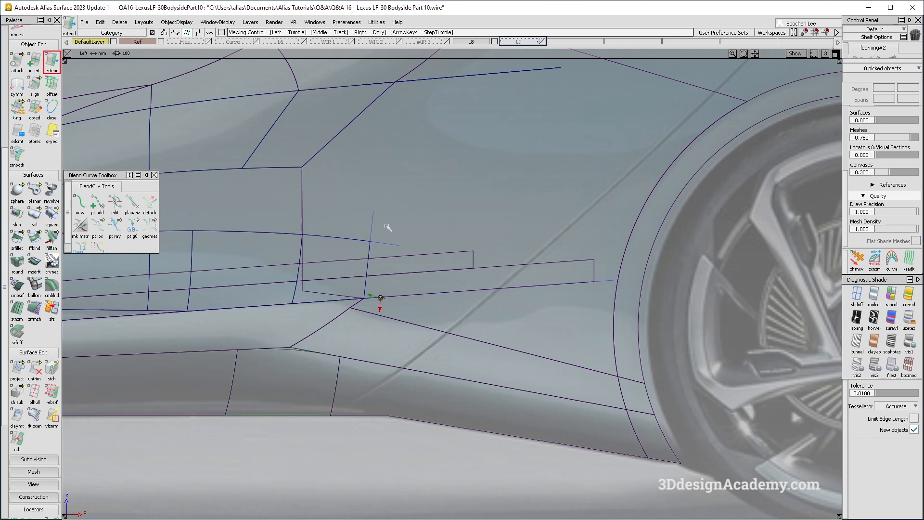
middle_click_drag(386, 227, 395, 247, "alt+shift")
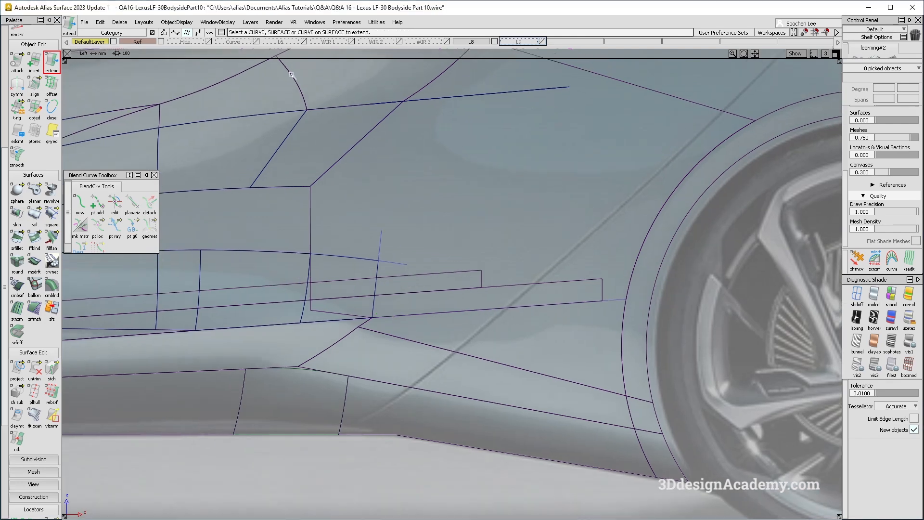
Step: Show the Curve layer, inspect the construction curve along the square patch's upper edge, and hide the layer again
left_click(256, 42)
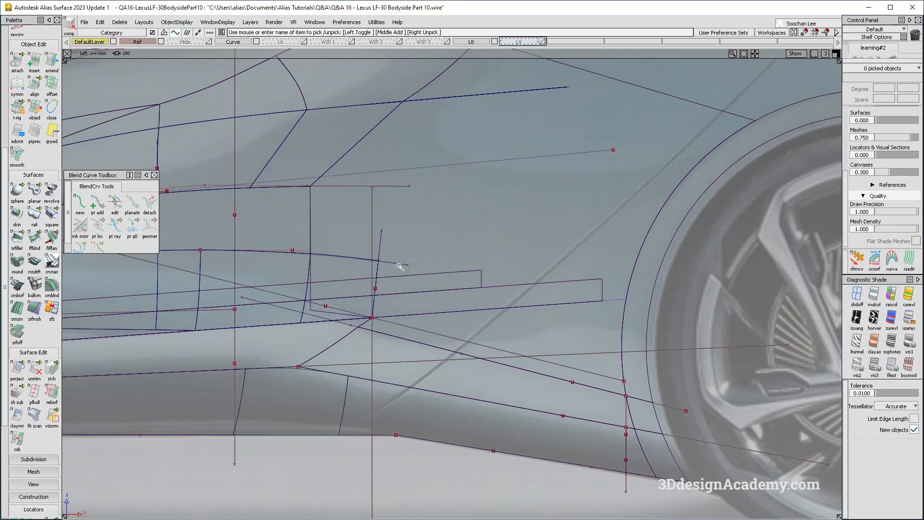
left_click(399, 264)
right_click_drag(393, 308, 507, 261, "alt+shift")
middle_click_drag(374, 147, 362, 197, "alt+shift")
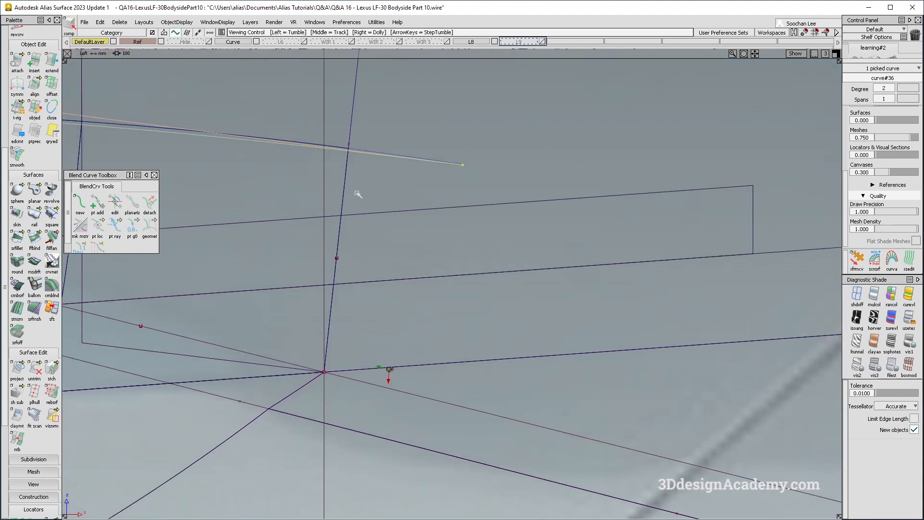
right_click_drag(510, 201, 393, 253, "alt+shift")
right_click_drag(374, 329, 402, 321, "alt+shift")
left_click_drag(403, 322, 293, 7, "ctrl+shift")
left_click(257, 42)
Step: Duplicate the upper curve on surface behind the square patch as a free curve without rebuilding it
scroll(29, 97, "up", 3)
scroll(32, 83, "up", 4)
left_click(19, 171)
left_click(392, 304)
middle_click_drag(408, 332, 416, 296, "alt+shift")
left_click_drag(456, 374, 401, 242, "ctrl+shift")
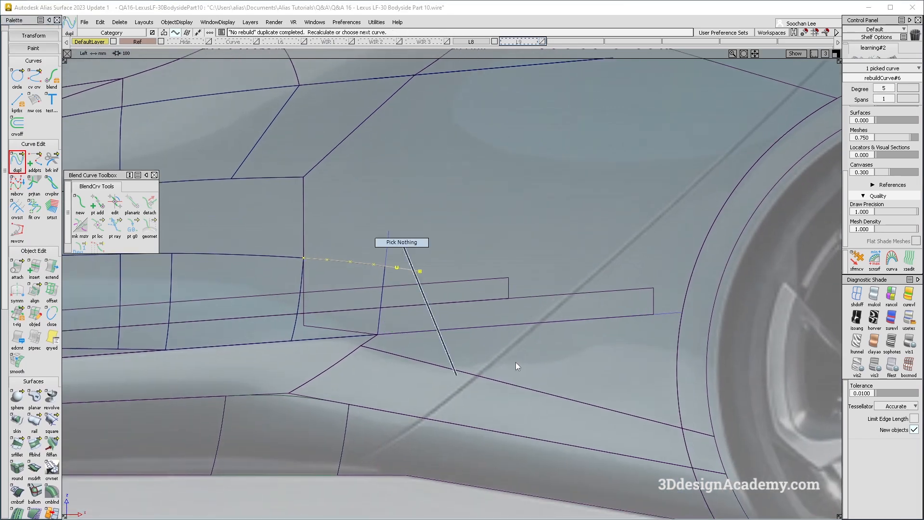
Step: Delete the original upper curve on surface underneath the duplicated curve
left_click_drag(516, 362, 462, 315, "ctrl+shift")
left_click(410, 269)
key("Delete")
key("Return")
Step: Extend the duplicated curve's rear end by about 411 mm towards the wheel arch, past the lower projected line
left_click(52, 269)
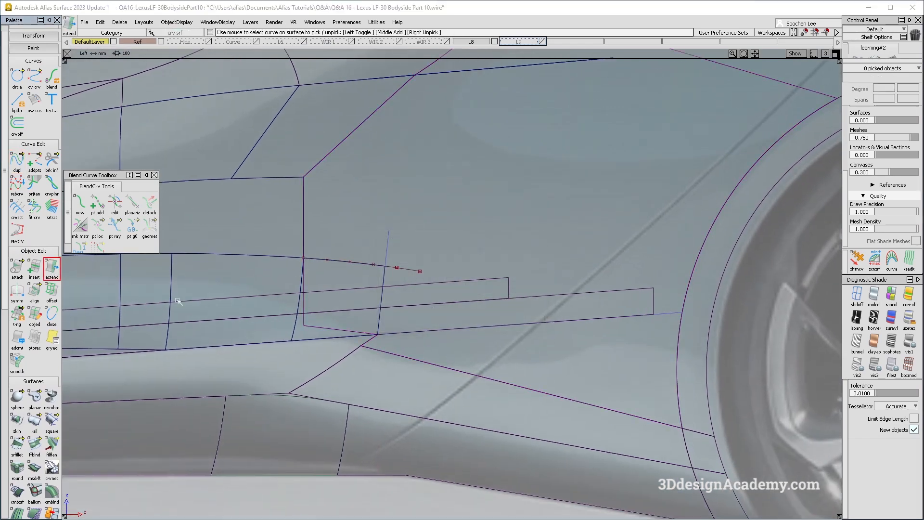
left_click(408, 269)
left_click_drag(409, 269, 662, 320)
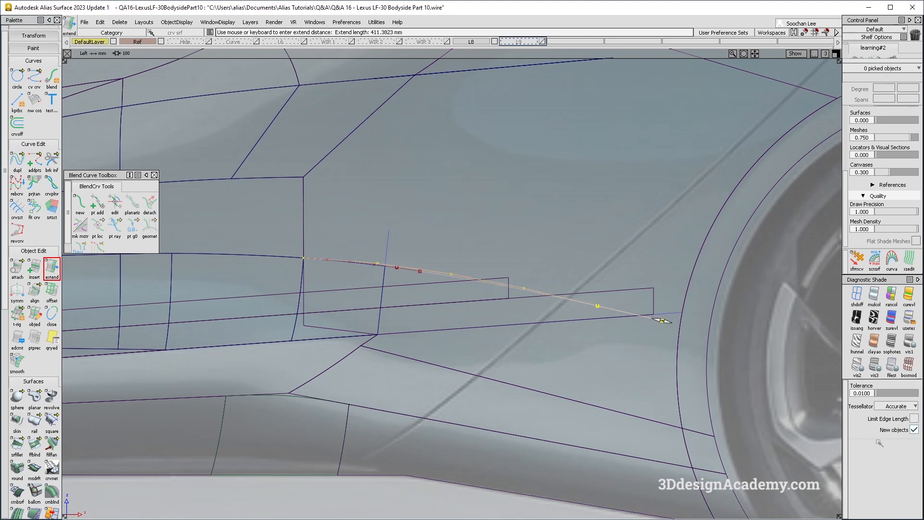
left_click(443, 265)
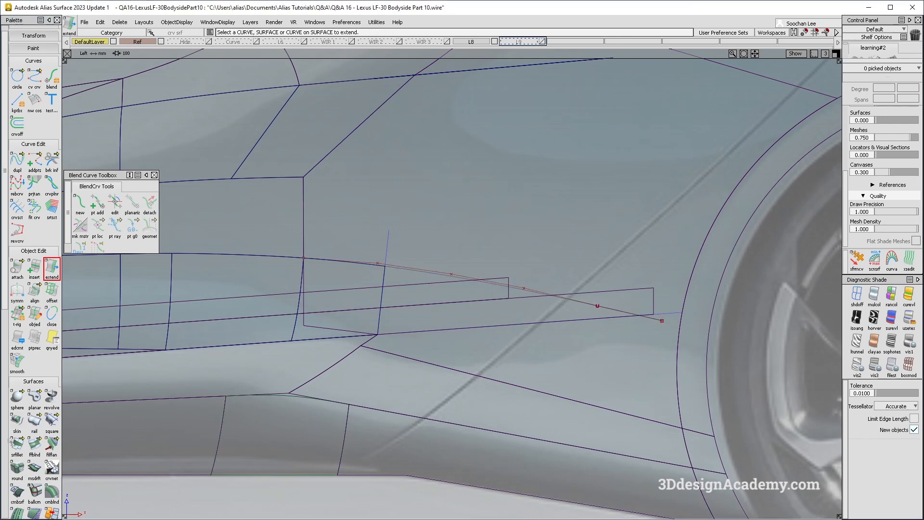
Step: Project the extended curve onto the rear bodyside surface along the left view, and return to the perspective view
scroll(33, 289, "down", 5)
left_click(16, 458)
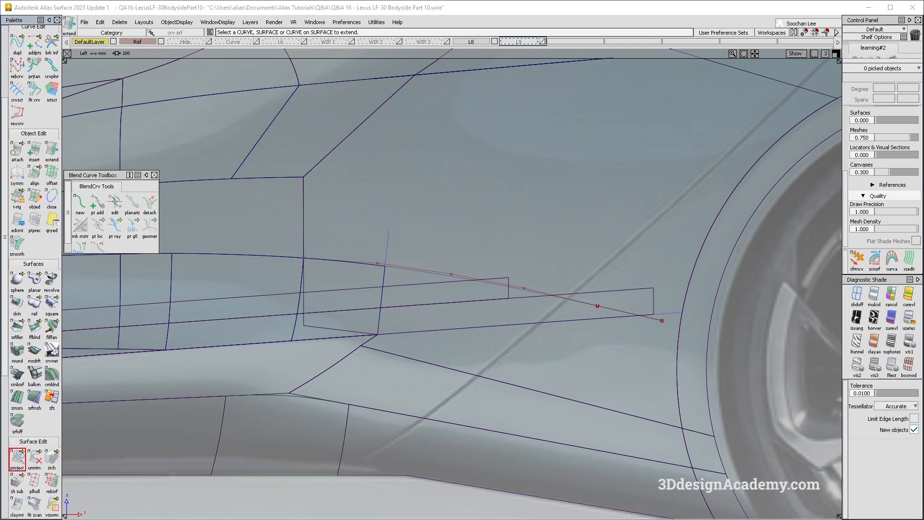
left_click(474, 259)
left_click(423, 271)
key("F8")
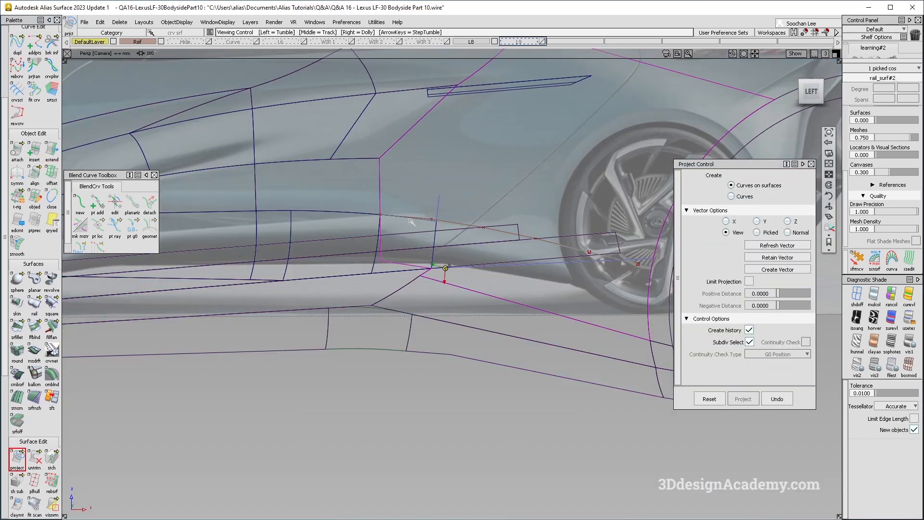
left_click_drag(410, 221, 429, 175, "alt+shift")
Step: Trim the rear bodyside surface, keeping the narrow wedge between the upper curve and the lower projected line
left_click(18, 458)
left_click(52, 458)
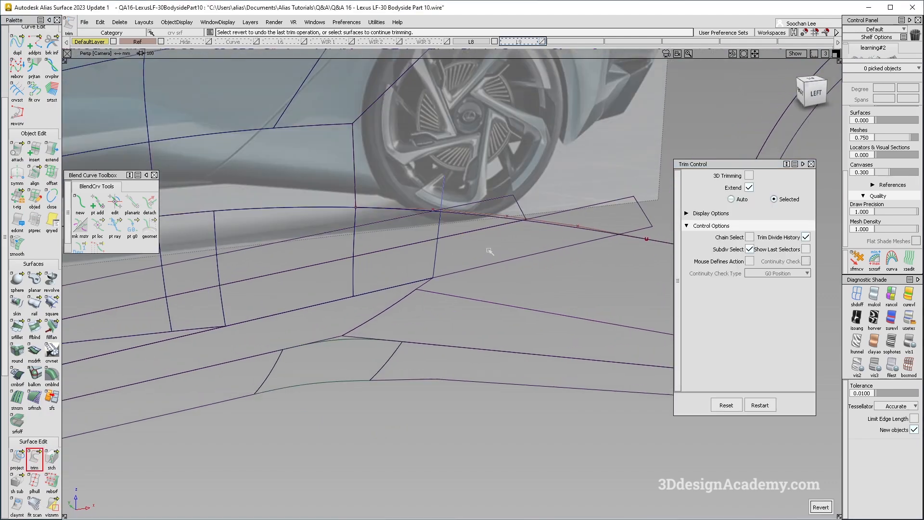
left_click(509, 257)
key("space")
Step: Turn on multi-colour shading and check the square patch against the trimmed wedge behind it
left_click_drag(539, 257, 539, 289, "ctrl+shift")
left_click(857, 318)
left_click(875, 296)
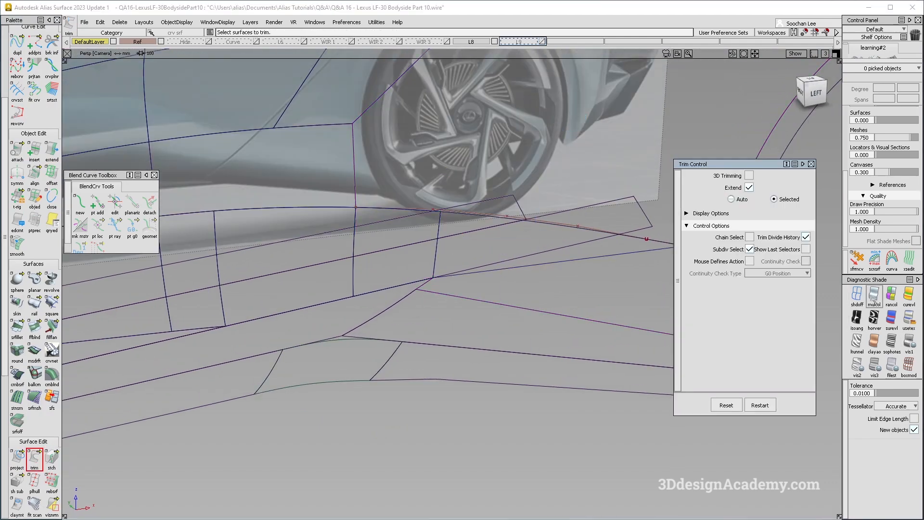
left_click_drag(429, 268, 430, 280, "alt+shift")
right_click_drag(430, 279, 431, 275, "alt+shift")
left_click_drag(476, 125, 399, 198, "ctrl+shift")
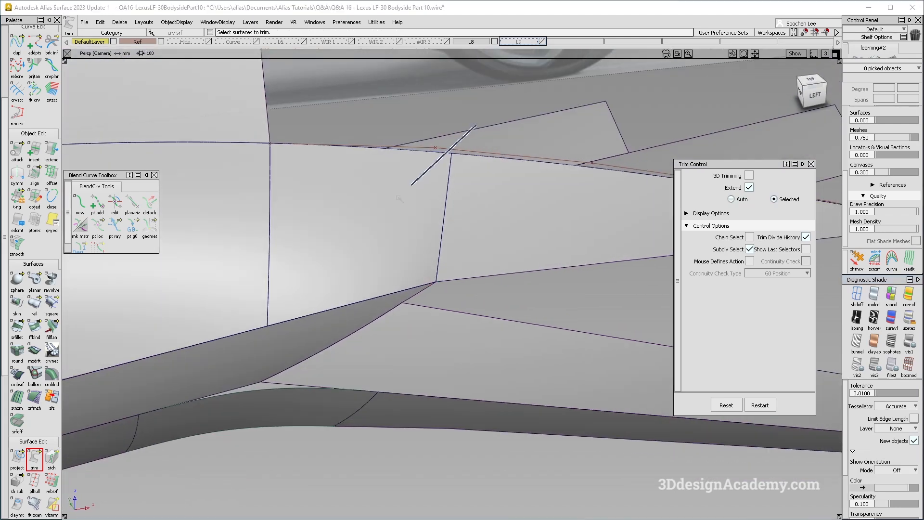
left_click(445, 212)
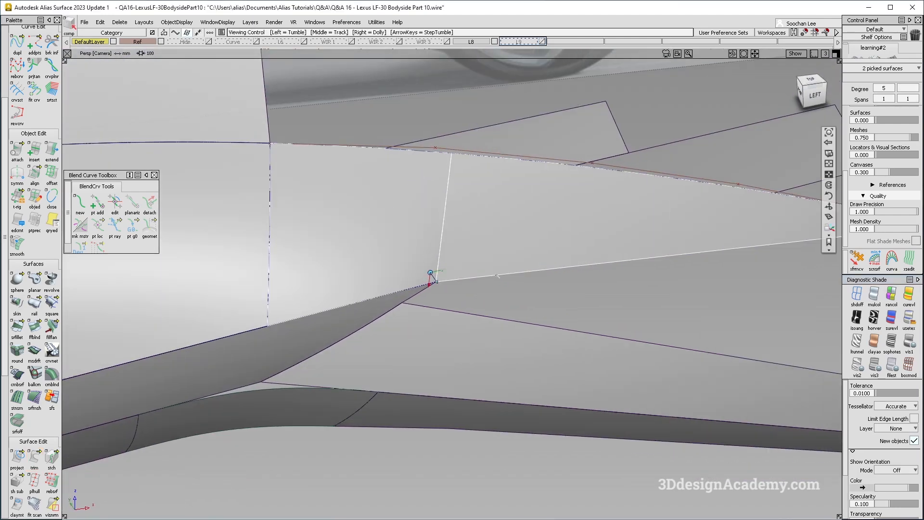
left_click_drag(450, 264, 462, 266, "alt+shift")
right_click_drag(462, 266, 430, 279, "alt+shift")
left_click_drag(383, 143, 359, 97, "ctrl+shift")
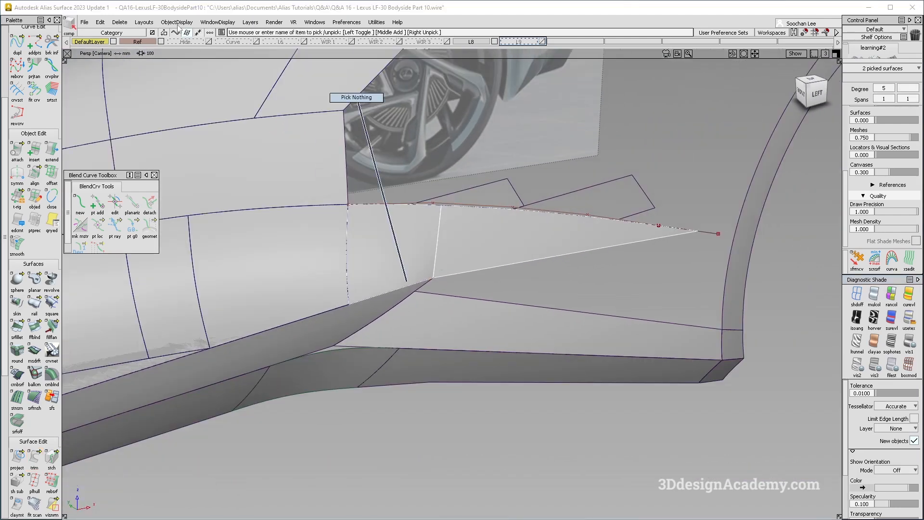
Step: Try to fillet the square patch to the wedge surface with G2 Curvature at chordal lengths of 200 and 150
left_click(13, 337)
left_click(397, 245)
left_click(472, 245)
left_click_drag(463, 257, 396, 247, "alt+shift")
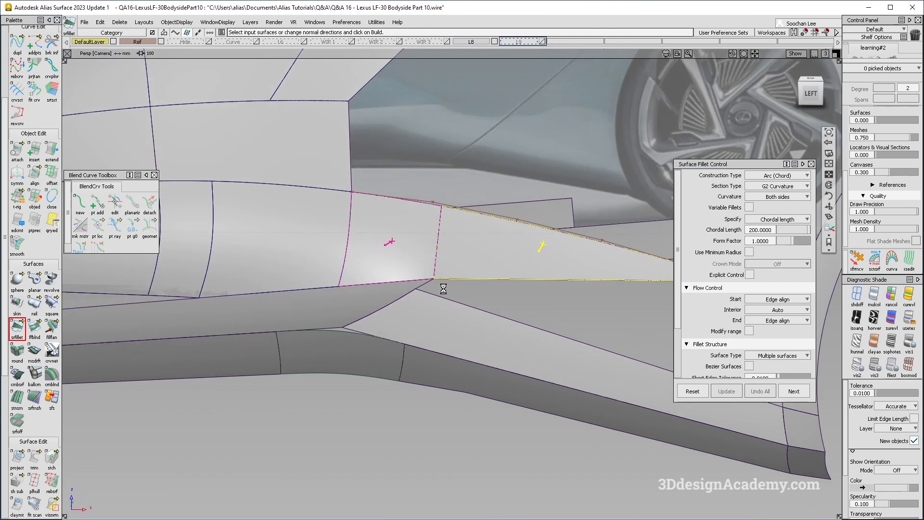
left_click_drag(428, 275, 477, 231, "alt+shift")
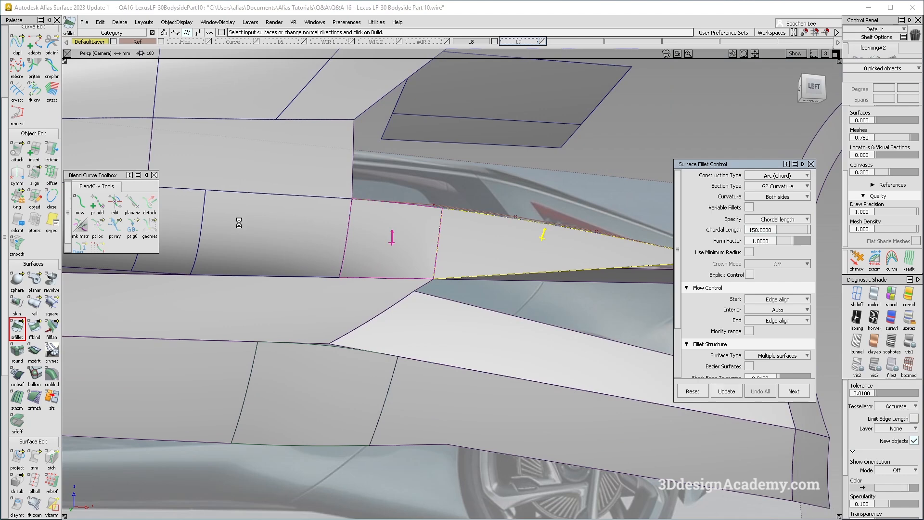
key("shift+alt")
Step: Isolate the square patch and the wedge surface by hiding everything that is not picked
left_click_drag(431, 202, 483, 260, "alt+shift")
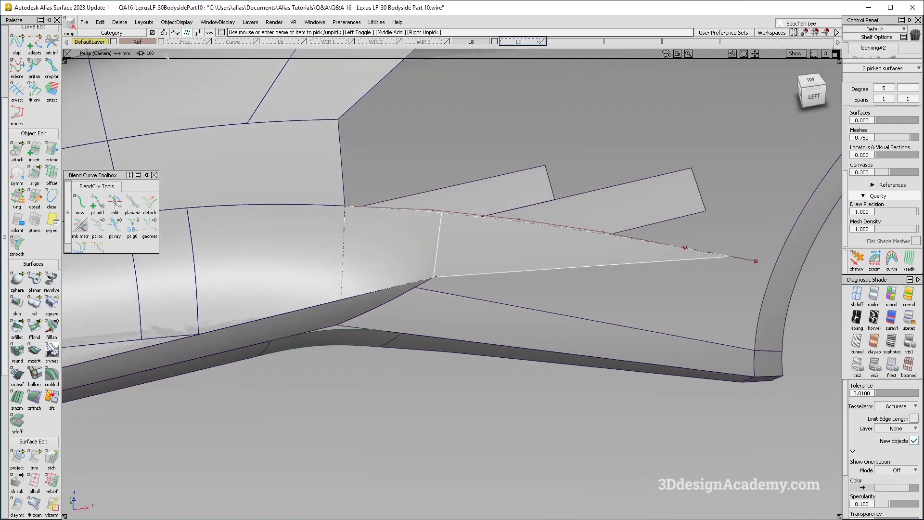
left_click(178, 21)
left_click(195, 76)
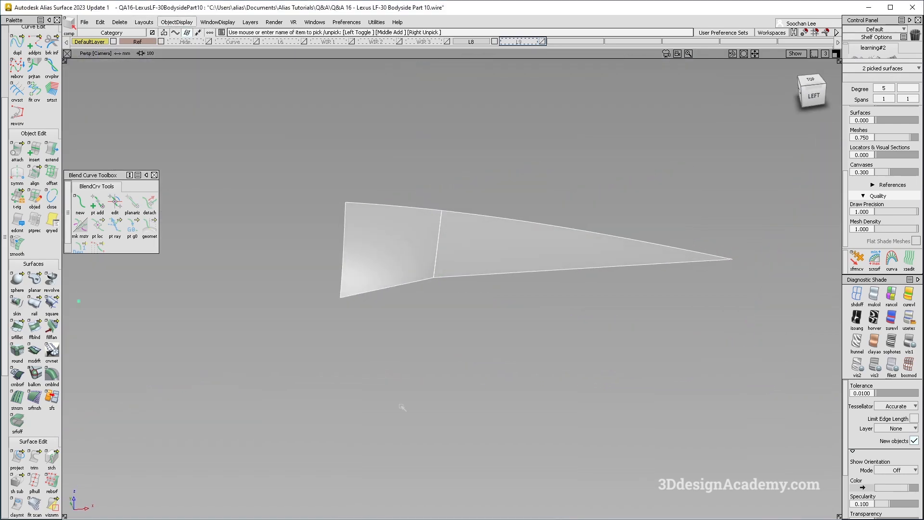
Step: Build a Chord-type curve fillet between the two surfaces' lower edges with G2 Curvature and a chordal length of 150
scroll(29, 161, "up", 5)
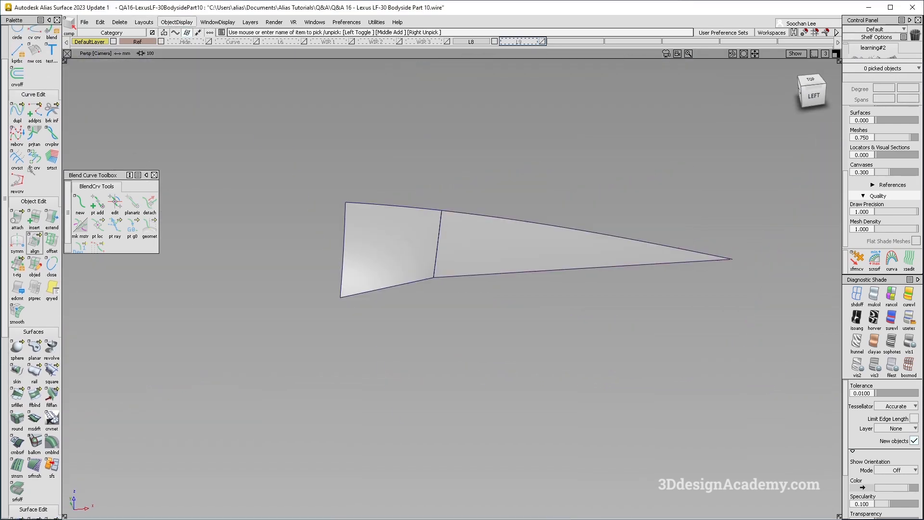
left_click_drag(16, 168, 76, 168)
left_click(466, 276)
left_click(778, 175)
left_click(777, 187)
left_click(778, 187)
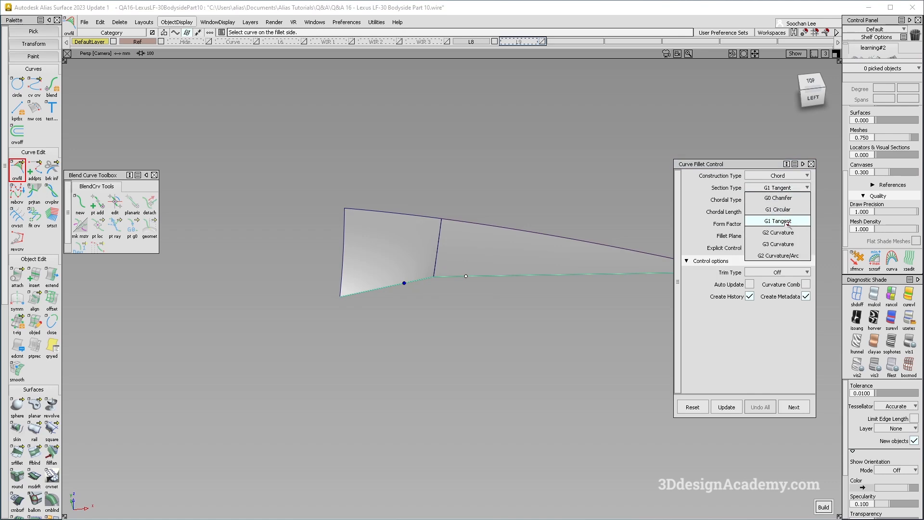
left_click(779, 233)
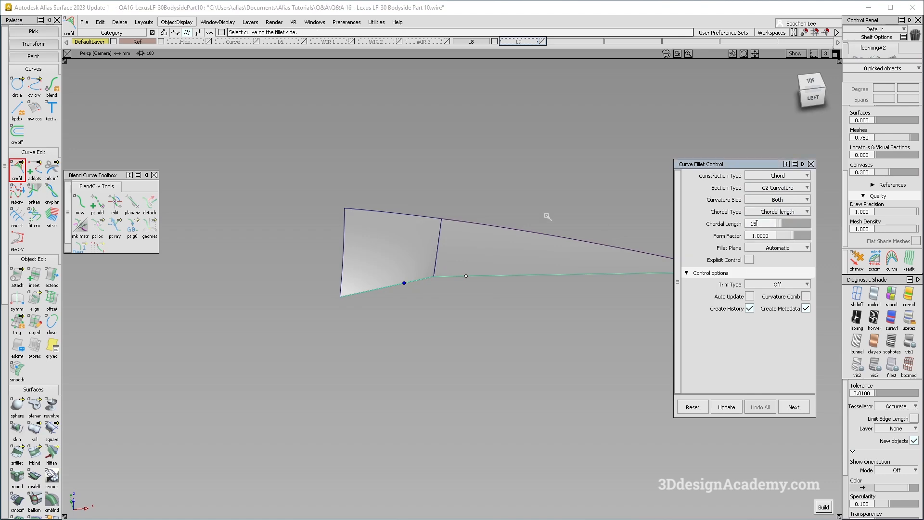
key("space")
left_click_drag(454, 256, 437, 294, "alt+shift")
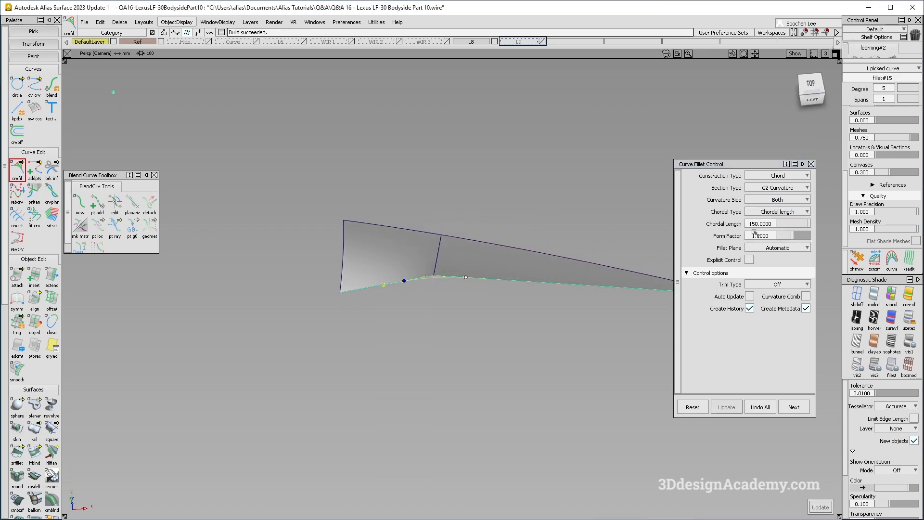
Step: Set the chordal length of the lower-edge curve fillet to 200
left_click_drag(772, 224, 645, 226)
type("200")
key("Return")
left_click_drag(510, 294, 463, 292, "alt+shift")
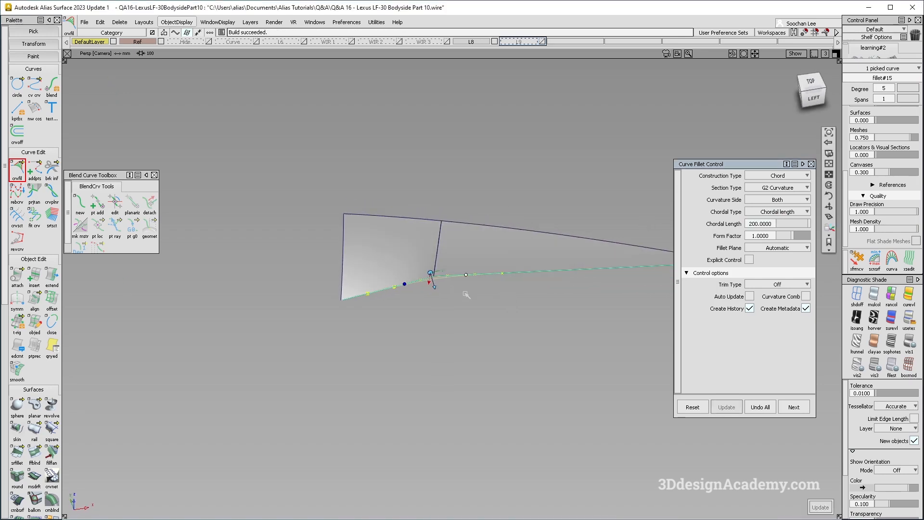
left_click_drag(509, 330, 509, 260, "ctrl+shift")
right_click_drag(496, 252, 477, 239, "alt+shift")
middle_click_drag(476, 239, 451, 248, "alt+shift")
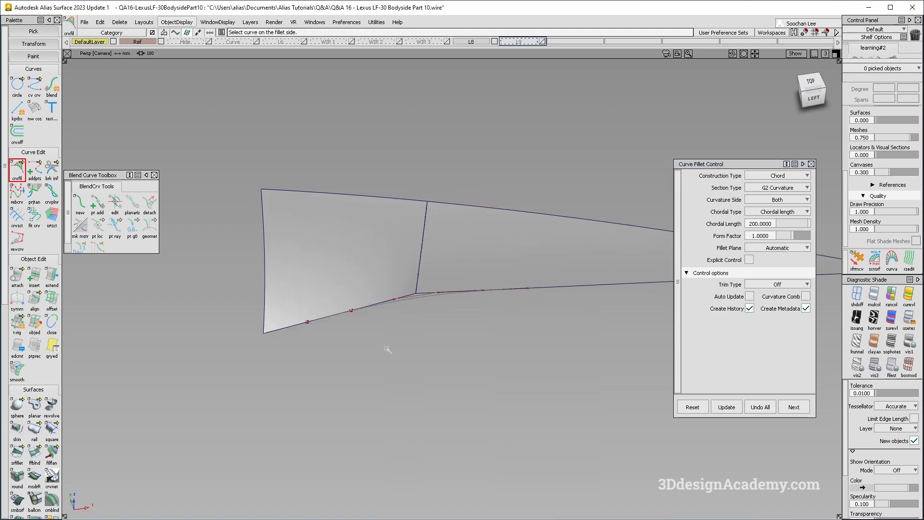
left_click_drag(218, 159, 218, 88, "ctrl+shift")
Step: Draw a single-span edit-point curve along the seam between the two surfaces and move it to the fillet's forward end
left_click_drag(34, 85, 70, 87)
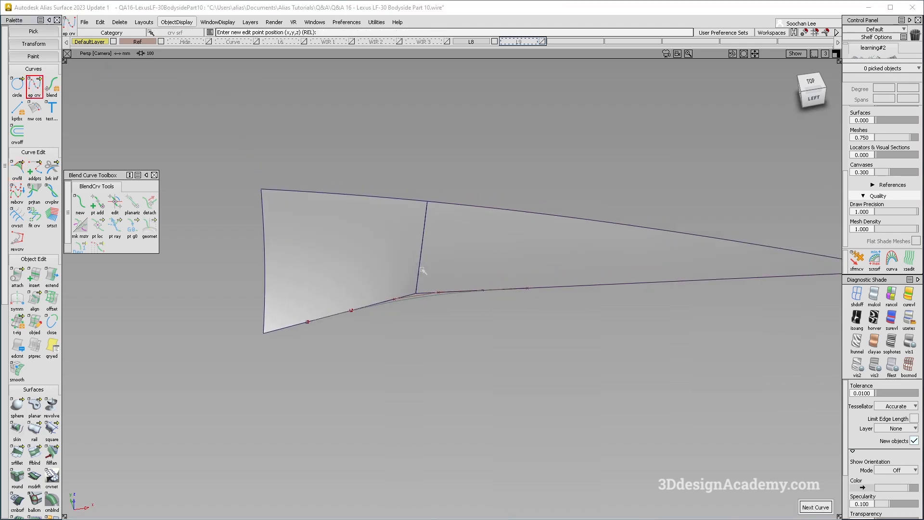
left_click(417, 292)
left_click(427, 201)
mouse_move(378, 237)
left_mouse_down("ctrl+shift")
mouse_move(431, 261)
mouse_move(315, 358)
left_mouse_up("ctrl+shift")
left_click(431, 260)
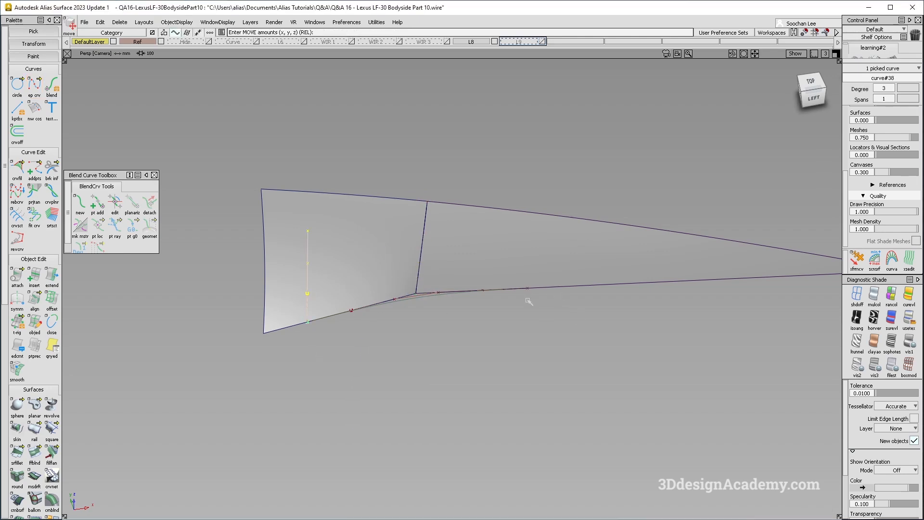
Step: Place a copy of the curve at the fillet's rear end and lengthen both curves beyond the surface edges
left_click_drag(277, 232, 293, 244, "ctrl+shift")
left_click(307, 251)
middle_click_drag(345, 221, 398, 283, "ctrl+shift")
middle_click_drag(348, 260, 376, 258, "ctrl+shift")
left_click_drag(364, 265, 377, 266)
left_click_drag(332, 403, 312, 393, "ctrl+shift")
Step: Insert at the edge isoparm of the square patch along its seam with the wedge
scroll(30, 433, "down", 4)
left_click_drag(389, 332, 431, 260, "alt+shift")
left_click_drag(439, 135, 457, 148, "ctrl+shift")
left_click(331, 237)
left_click_drag(322, 275, 289, 320, "alt+shift")
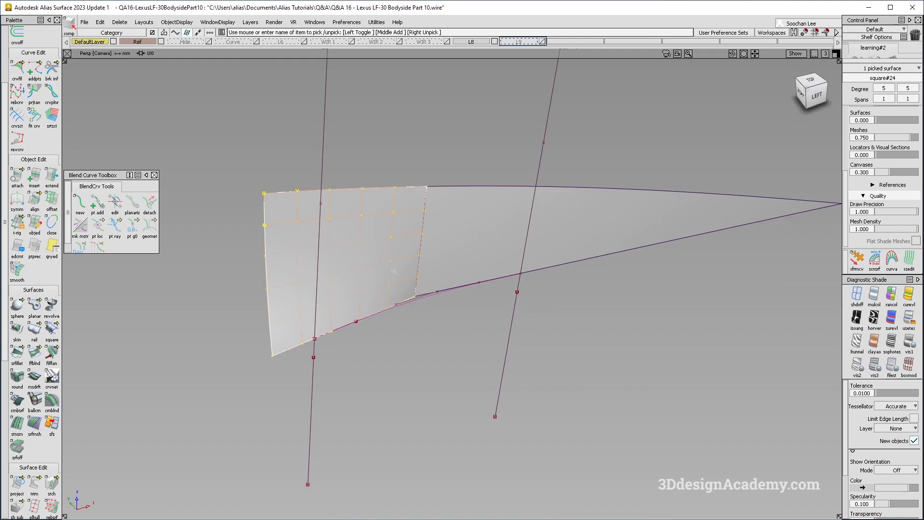
left_click(271, 367)
double_click(39, 183)
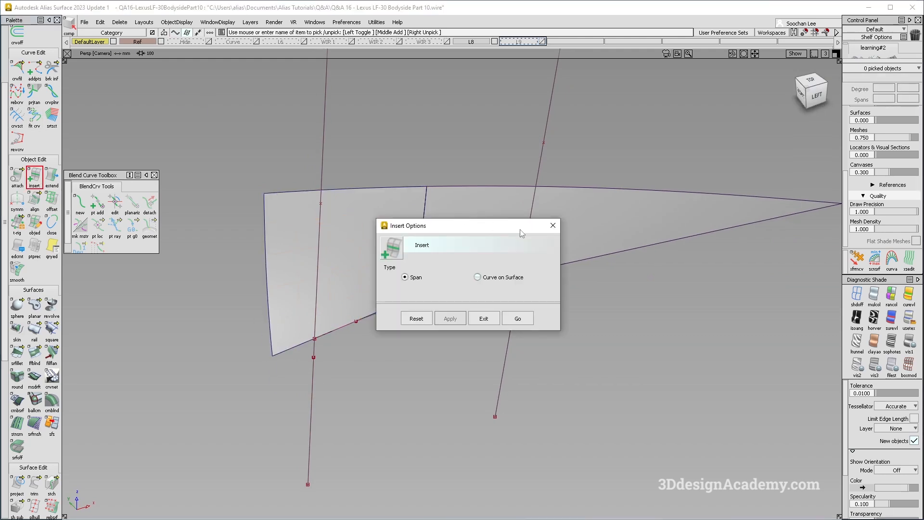
left_click(518, 319)
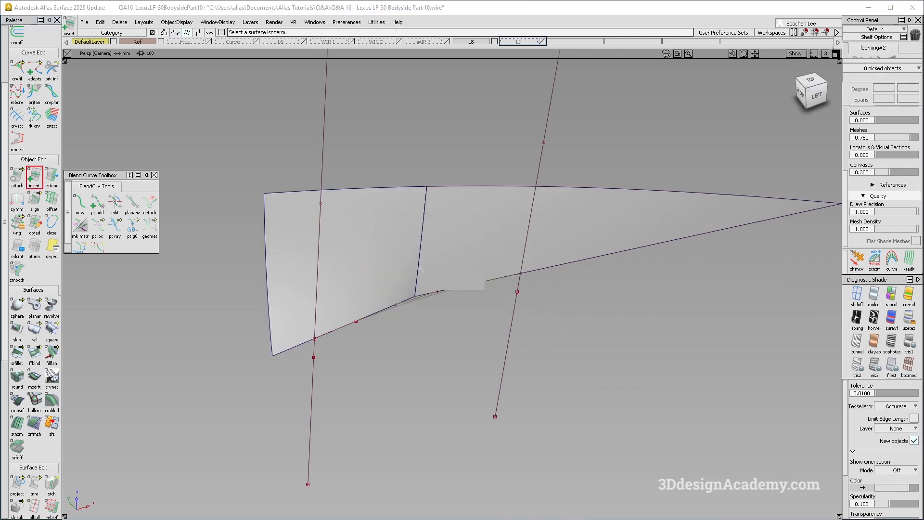
left_click(436, 275)
left_click(436, 273)
key("space")
left_click_drag(421, 337, 381, 263, "alt+shift")
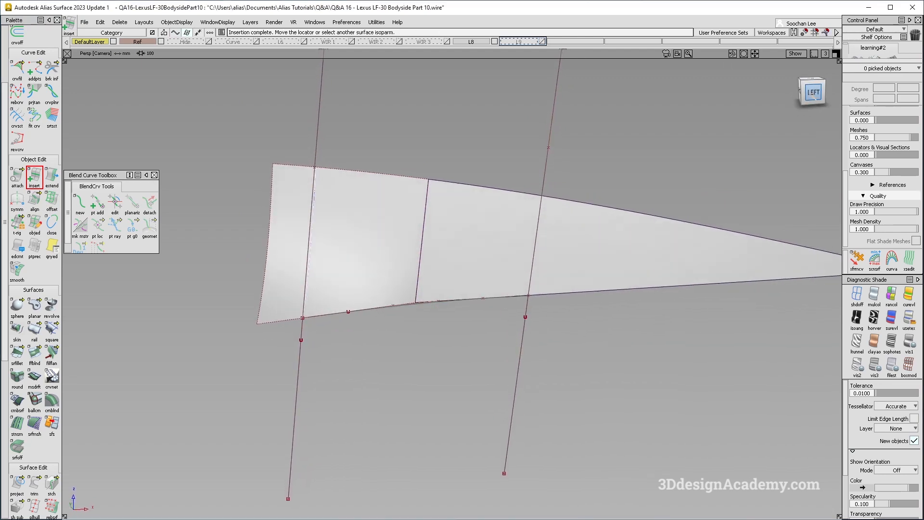
Step: Project the forward construction curve onto the square patch in the left side view
left_click(813, 92)
left_click_drag(438, 311, 435, 331, "alt+shift")
left_click(419, 273)
left_click(450, 277)
left_click_drag(581, 287, 576, 293, "ctrl+shift")
left_click(452, 197)
mouse_move(423, 175)
right_mouse_down("ctrl+shift")
mouse_move(596, 320)
mouse_move(550, 293)
right_mouse_up("ctrl+shift")
left_click_drag(551, 293, 544, 274, "alt+shift")
right_click_drag(443, 260, 501, 243, "alt+shift")
left_click(501, 242)
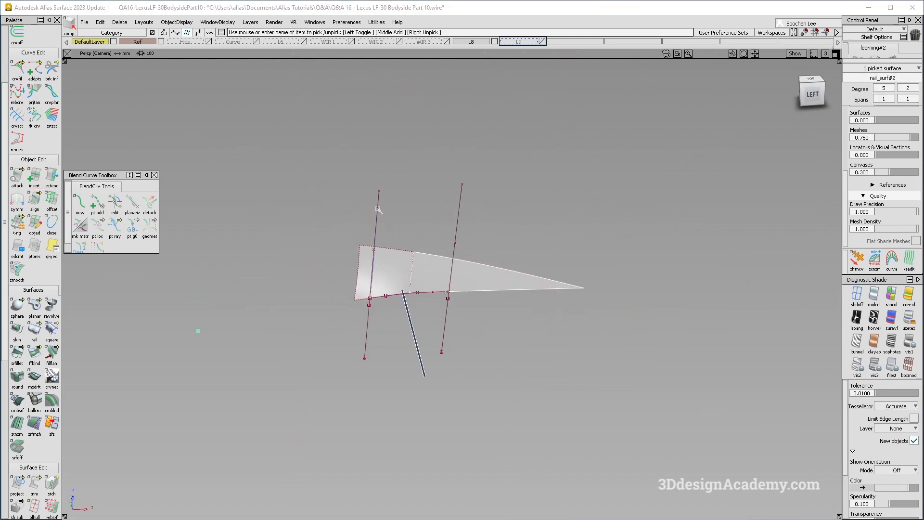
Step: Project the rear construction curve onto the wedge surface
left_click(18, 483)
left_click(435, 266)
left_click(453, 260)
key("space")
left_click(756, 221)
Step: Delete the two construction curves that were projected onto the surfaces
left_click_drag(481, 291, 455, 340, "alt+shift")
left_click_drag(454, 340, 438, 212, "ctrl+shift")
left_click_drag(365, 188, 539, 240)
key("Delete")
Step: Trim away the middle portions of the square patch and the wedge between the two projected curves
left_click(416, 313)
left_click_drag(420, 282, 407, 285, "alt+shift")
right_click_drag(407, 285, 421, 288, "alt+shift")
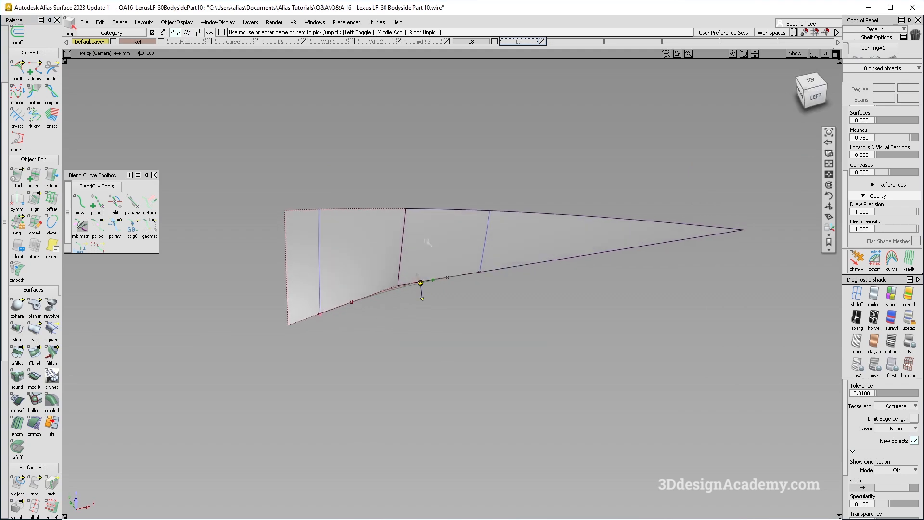
left_click(40, 484)
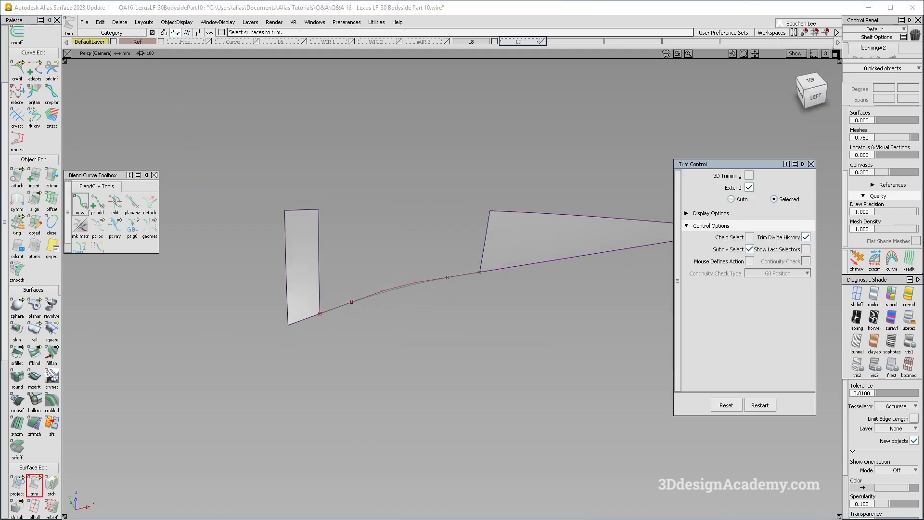
Step: Create a blend curve across the gap joining the upper corners of the two trimmed surfaces
left_click(84, 206)
left_click_drag(320, 209, 212, 332, "ctrl+alt")
left_click_drag(127, 263, 126, 289, "ctrl+shift")
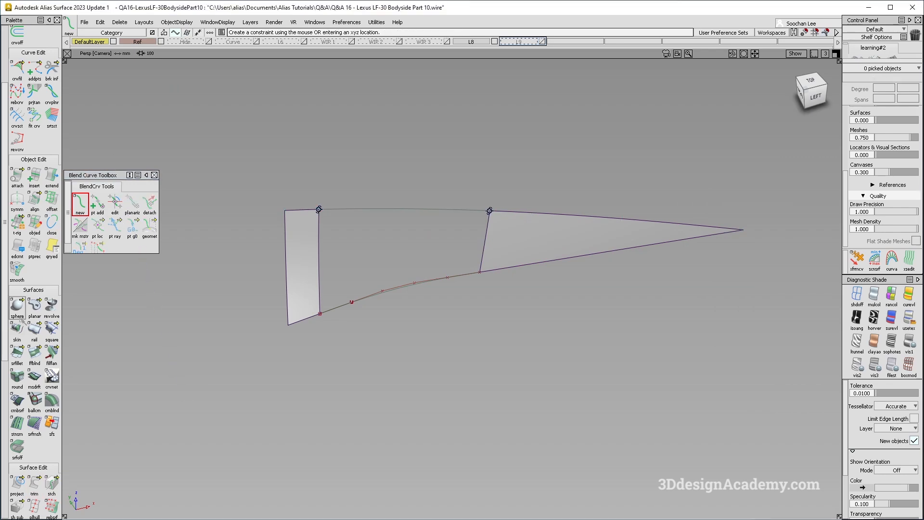
Step: Build a square surface in the gap from the two trimmed edges, the upper blend curve and the lower fillet curve
left_click(52, 331)
left_click(414, 210)
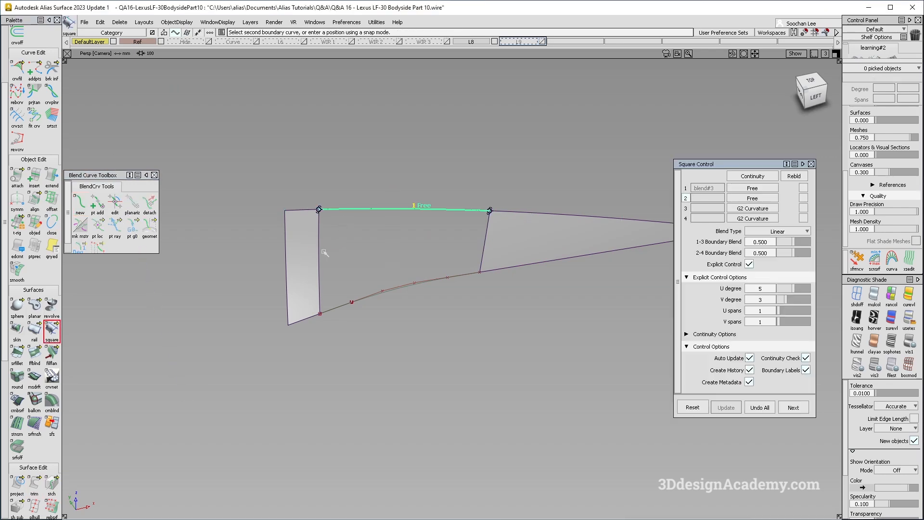
left_click_drag(331, 259, 332, 258)
left_click_drag(396, 186, 407, 340)
left_click_drag(475, 240, 519, 240)
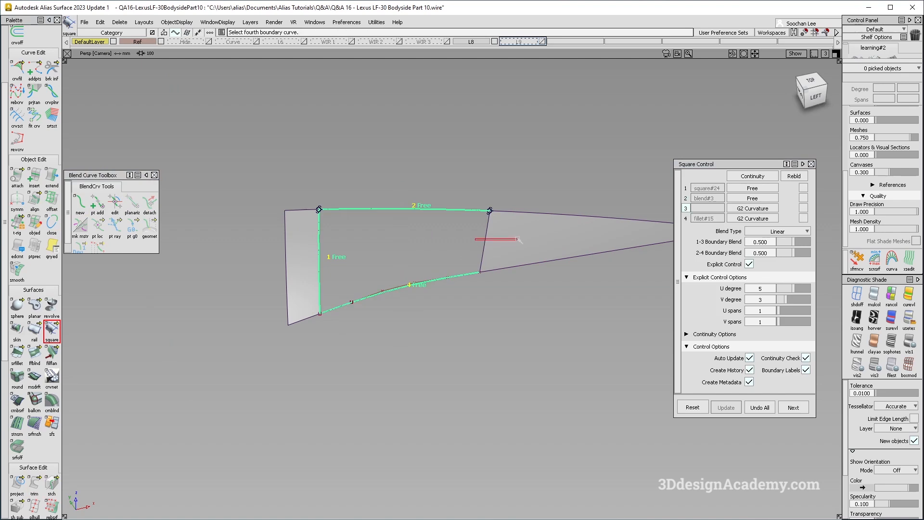
right_click_drag(462, 289, 379, 286, "alt+shift")
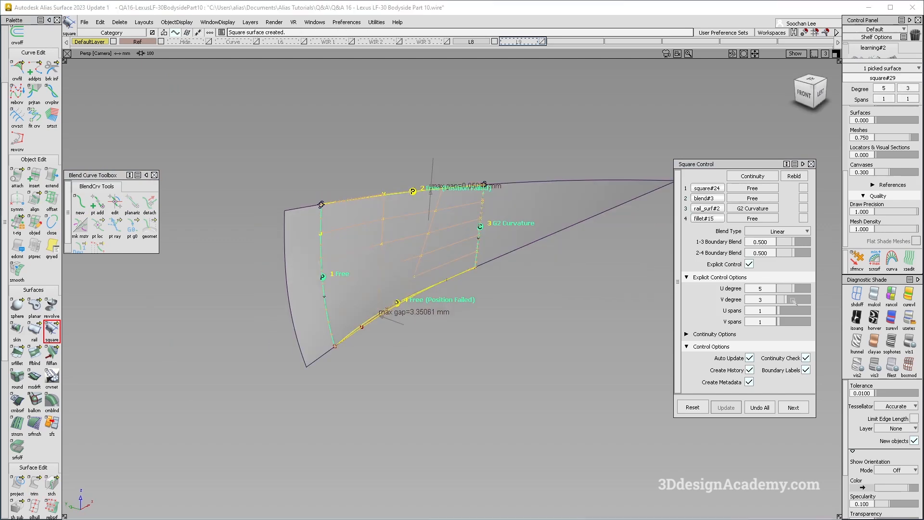
Step: Raise the new square surface's V degree to 5 and set G2 Curvature on its forward boundary with the square patch
left_click(790, 301)
left_click_drag(486, 212, 496, 215, "alt+shift")
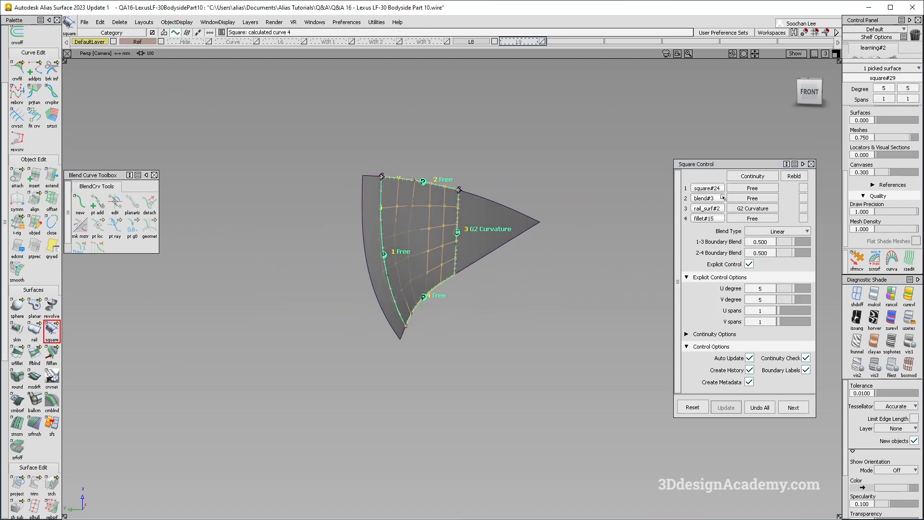
left_click(766, 197)
left_click(769, 233)
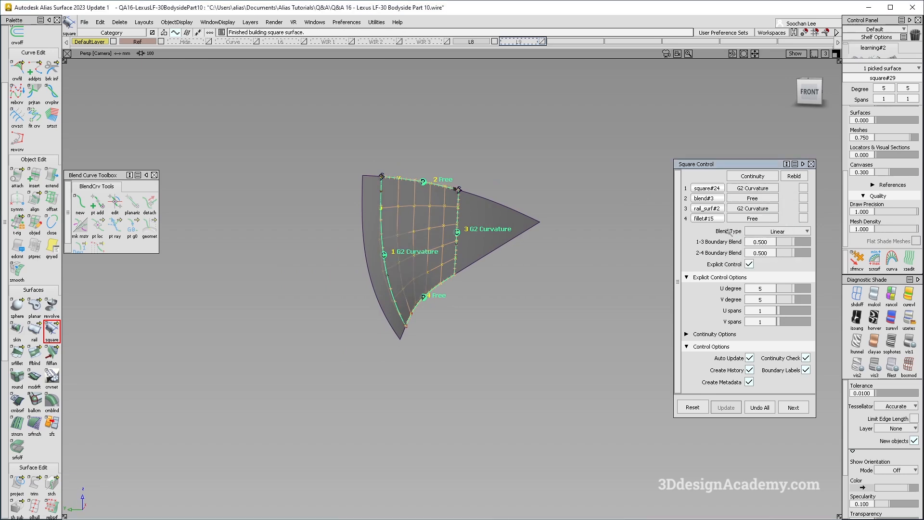
left_click_drag(475, 246, 451, 246, "alt+shift")
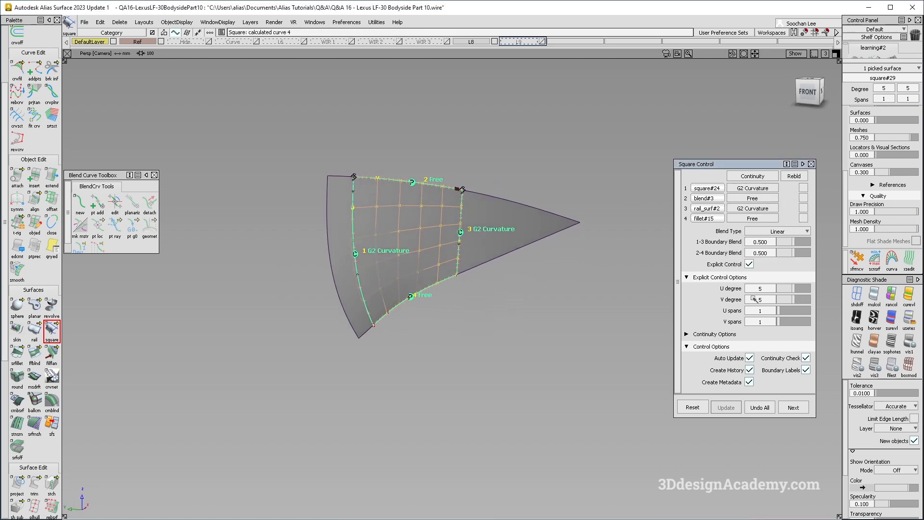
Step: Delete the helper curves along the new patch's upper and lower edges and show all hidden geometry again
left_click_drag(504, 224, 419, 212, "ctrl+shift")
left_click_drag(416, 164, 456, 328)
key("Delete")
key("Return")
left_click(177, 22)
left_click(181, 45)
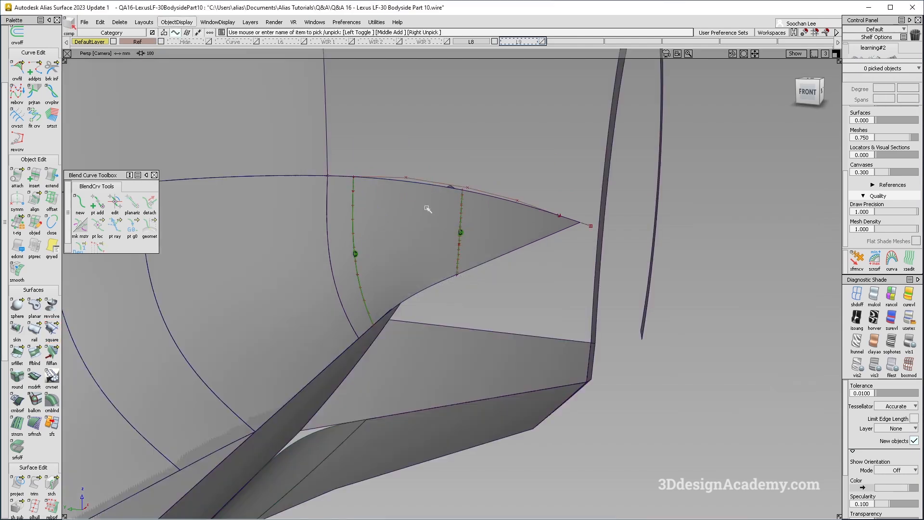
left_click_drag(427, 207, 365, 203, "alt+shift")
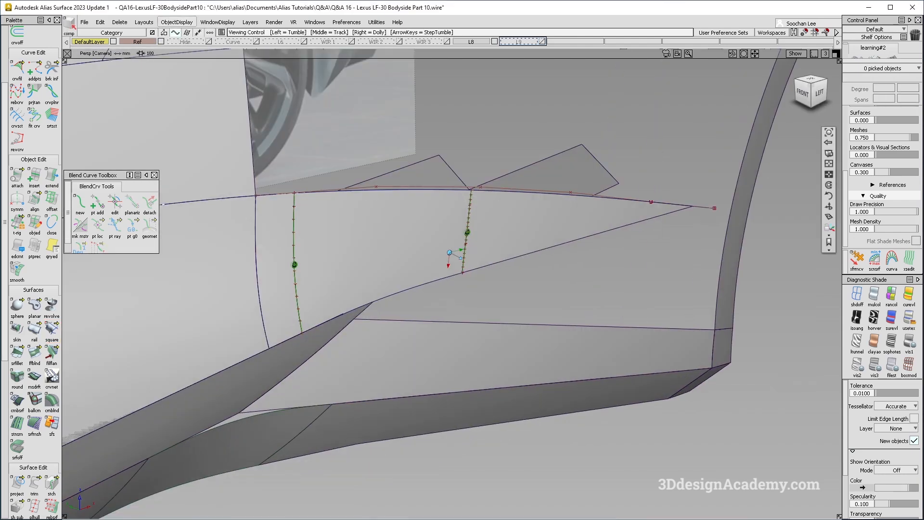
Step: Untrim the rear wedge's rail surface back to its full extent
left_click_drag(670, 180, 557, 245, "ctrl+shift")
left_click(557, 245)
scroll(37, 423, "down", 3)
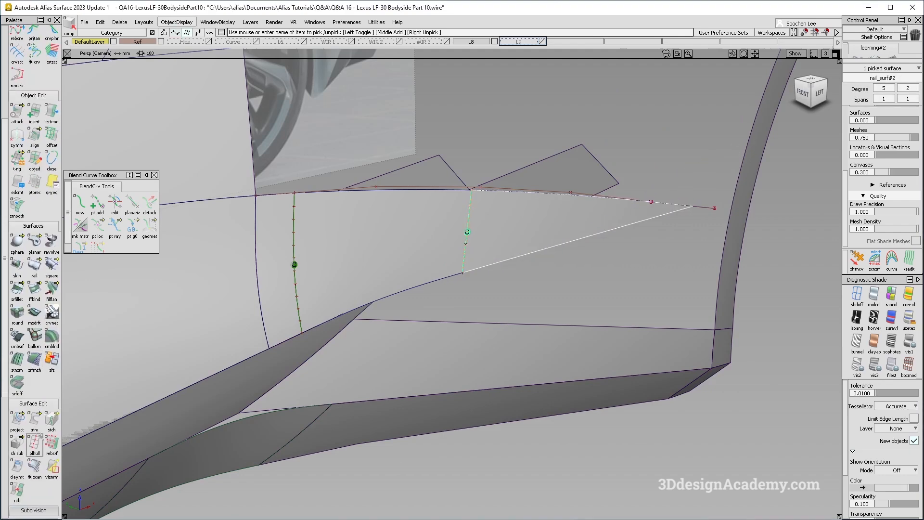
left_click_drag(36, 420, 71, 424)
left_click_drag(578, 269, 535, 231, "alt+shift")
left_click(515, 233)
left_click(515, 193)
left_click_drag(411, 227, 373, 55, "ctrl+shift")
Step: Shorten the curve along the new patch's upper edge by about 167 mm from its rear end with Extend
left_click(51, 114)
left_click(710, 211)
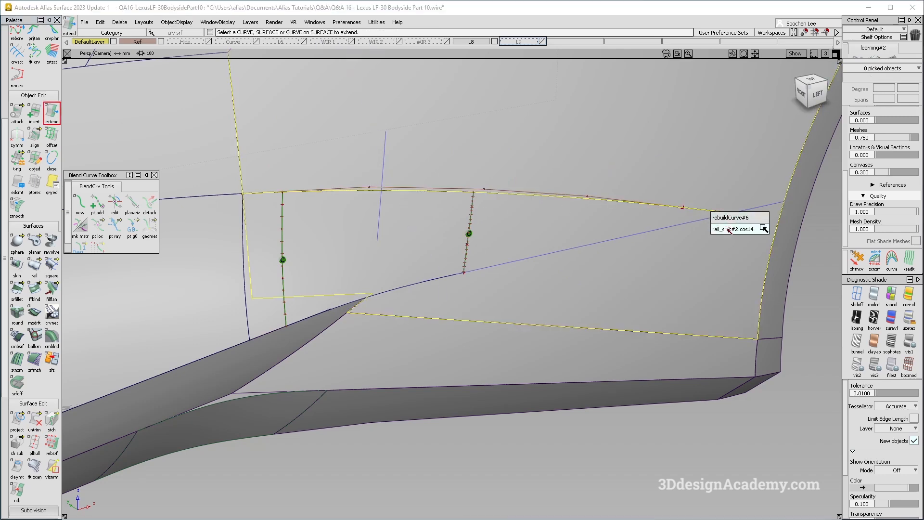
left_click(727, 229)
left_click_drag(726, 175, 640, 176)
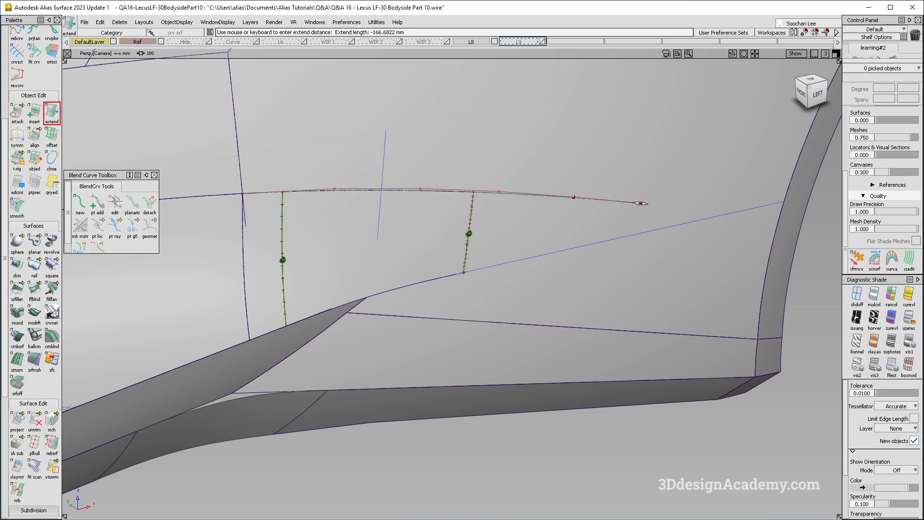
left_click_drag(420, 307, 420, 319, "alt+shift")
Step: Check the surface continuity between the new square patch's upper edge and the adjoining bodyside surface
scroll(30, 428, "down", 4)
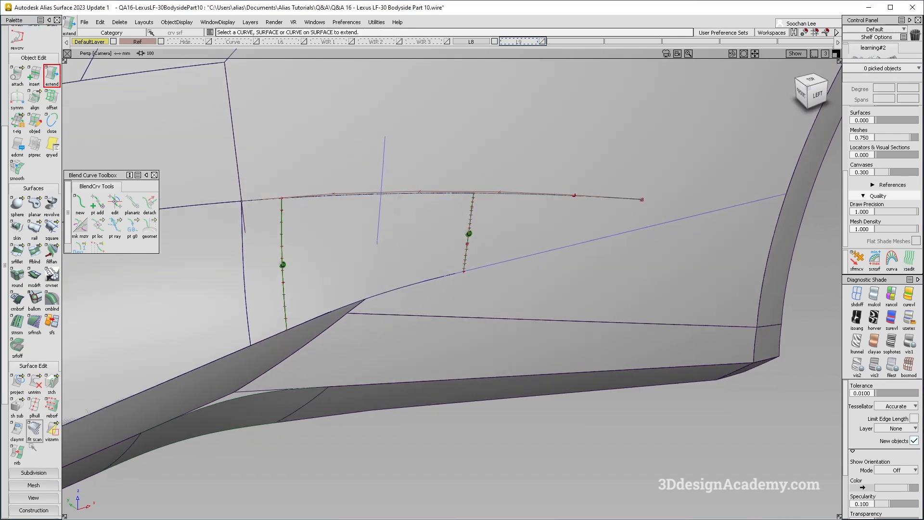
scroll(30, 428, "down", 3)
left_click(18, 488)
left_click(317, 197)
left_click_drag(385, 207, 427, 197, "alt+shift")
right_click_drag(428, 197, 489, 157, "alt+shift")
left_click_drag(489, 157, 332, 264, "alt+shift")
left_click(382, 183)
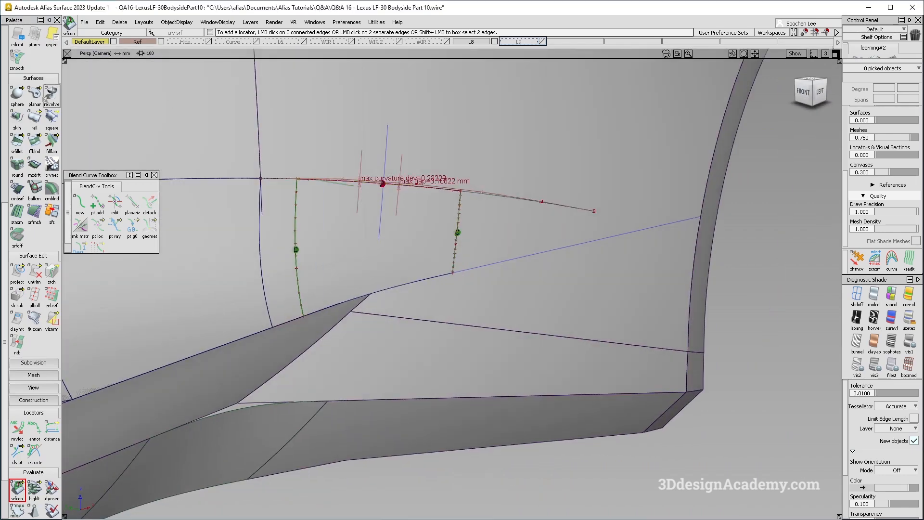
Step: Align the new square patch's upper edge to rail_surf#2.cos14 with G2 continuity and a Position Influence of 1.0
double_click(37, 101)
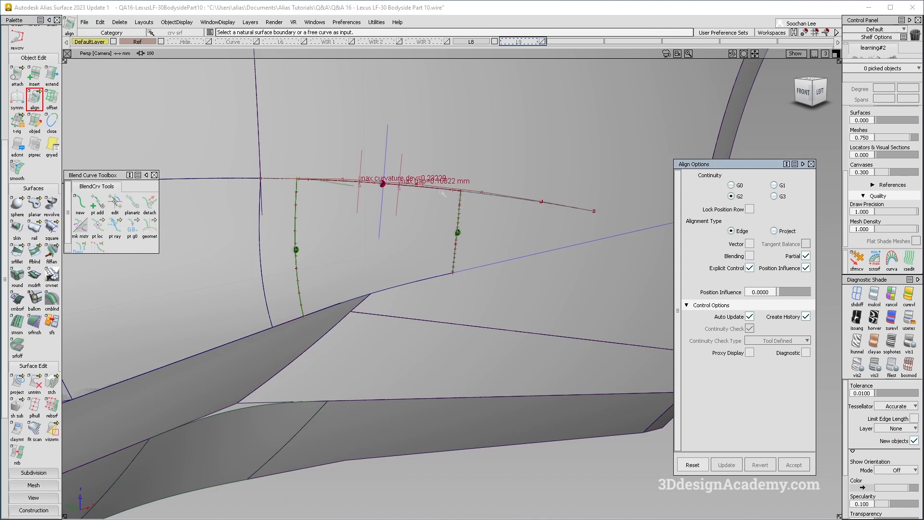
left_click(439, 190)
left_click(439, 190)
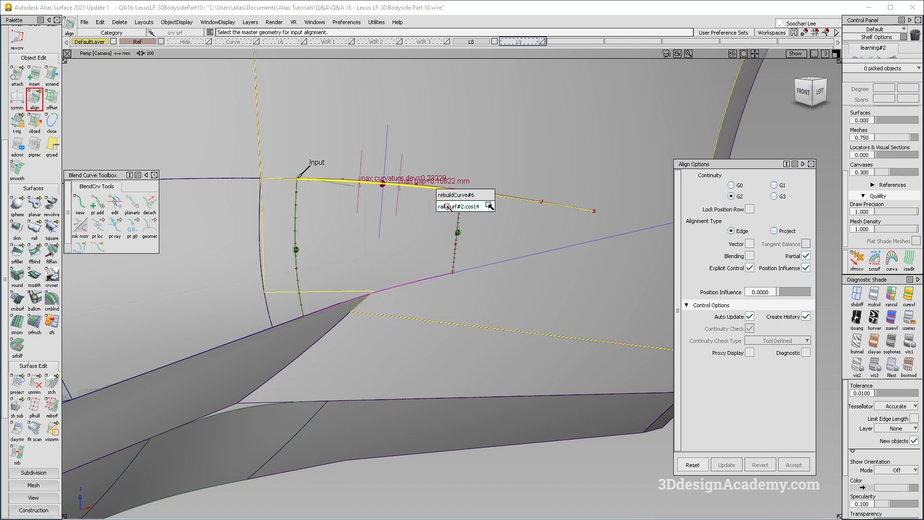
left_click(445, 205)
left_click_drag(433, 213, 477, 235, "alt+shift")
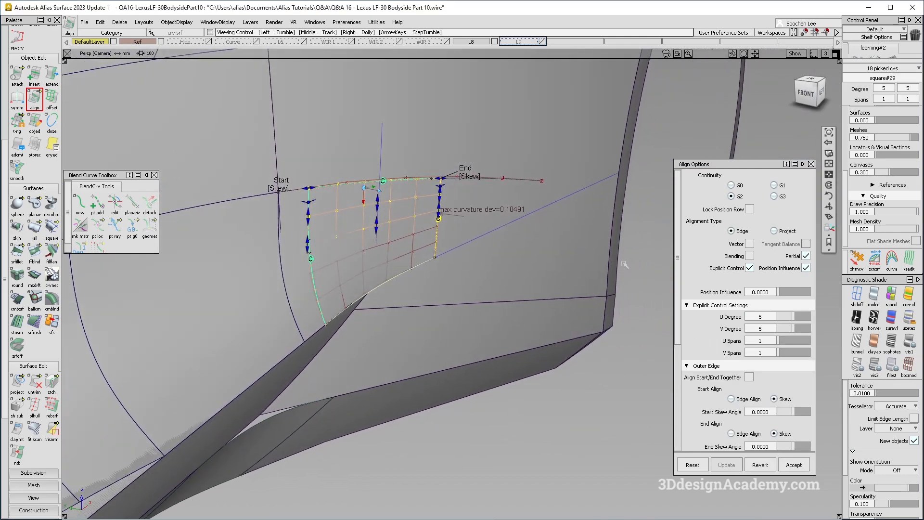
left_click_drag(800, 297, 839, 298)
left_click_drag(423, 209, 389, 208, "alt+shift")
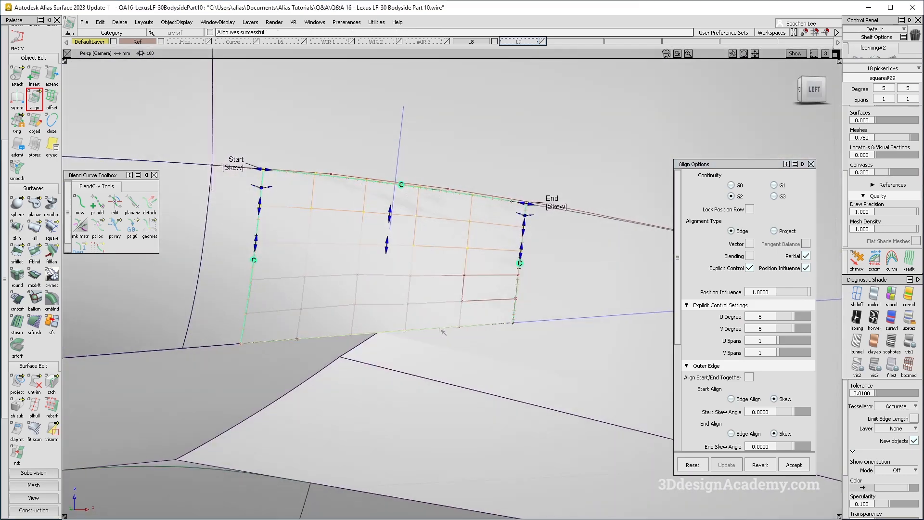
left_click(553, 239)
Step: Reopen the new patch's alignment in the left view and vary the Position Influence to compare its control-point layout
left_click(813, 89)
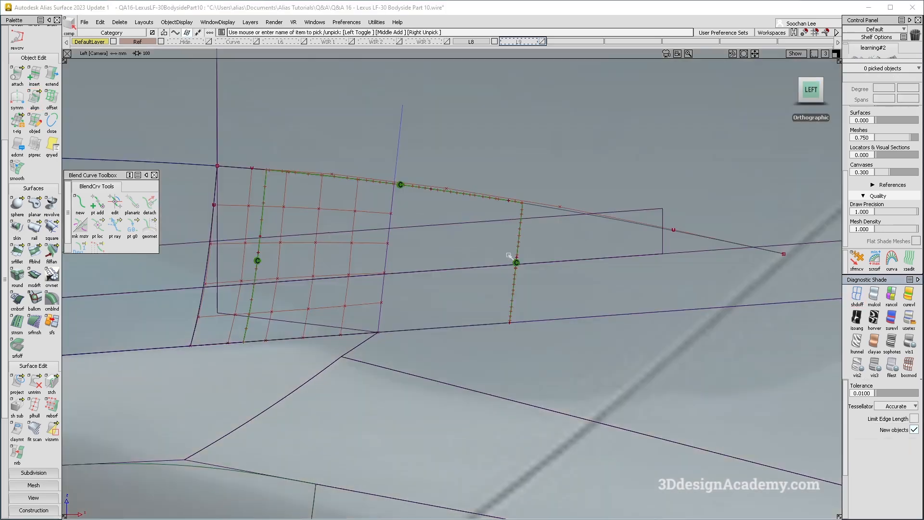
left_click(420, 306)
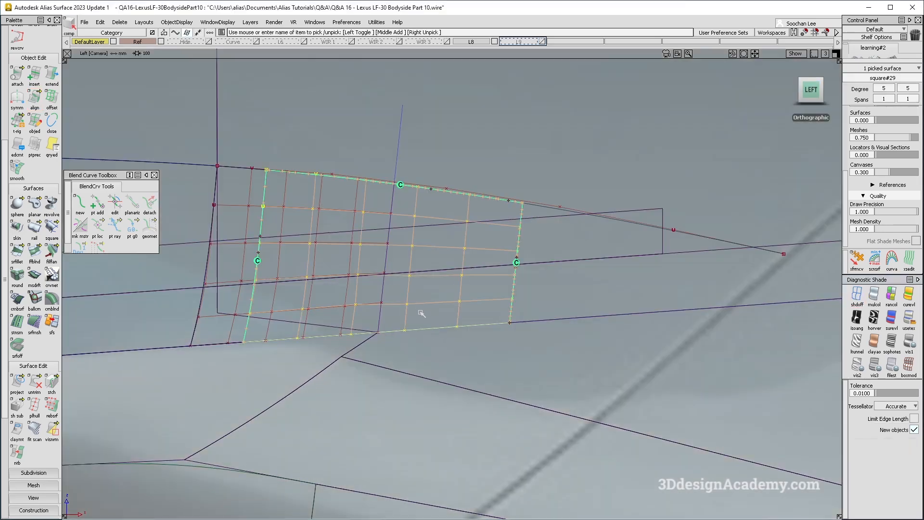
left_click_drag(426, 284, 438, 222, "ctrl+shift")
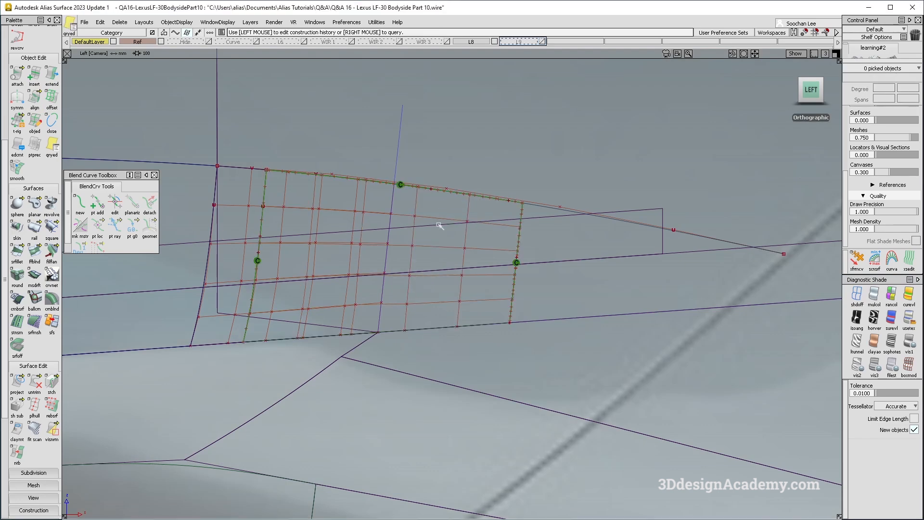
left_click(438, 222)
left_click_drag(795, 293, 719, 291)
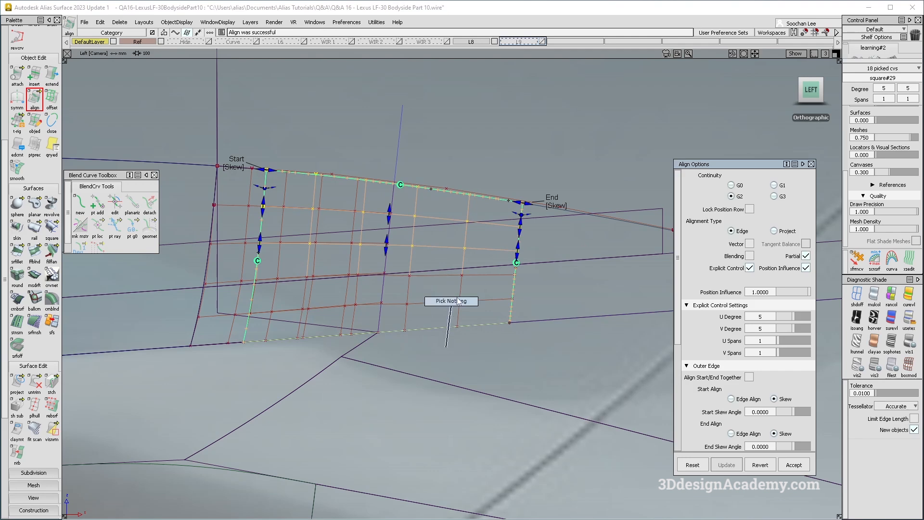
Step: Isolate the new square patch by hiding everything that is not picked
left_click_drag(452, 302, 454, 292, "ctrl+shift")
left_click(458, 277)
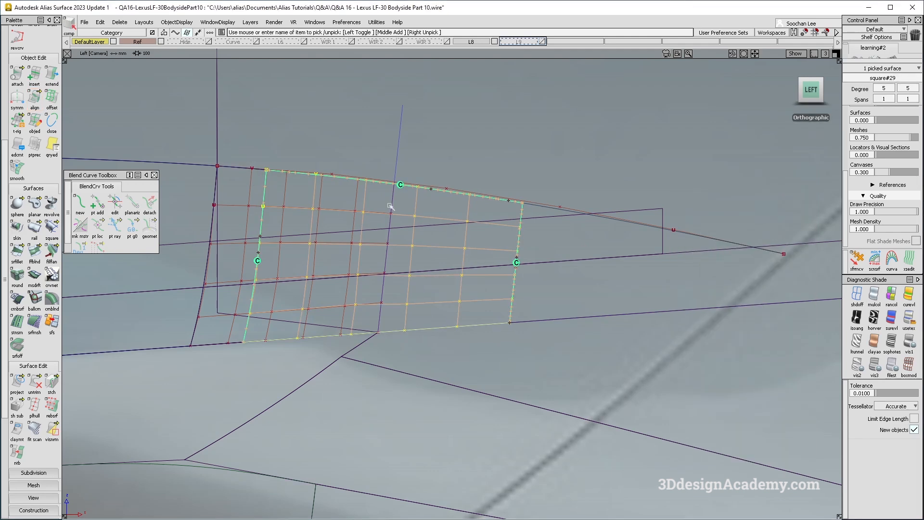
left_click(191, 23)
left_click(192, 79)
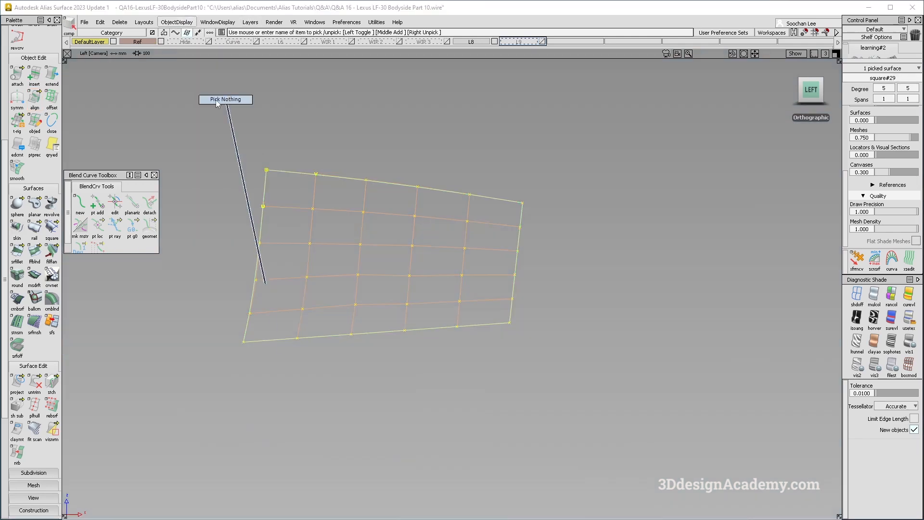
Step: Build a new square surface from the isolated patch's four edges, with G2 Curvature on boundaries 1 and 3 and Free on 2 and 4
left_click(51, 227)
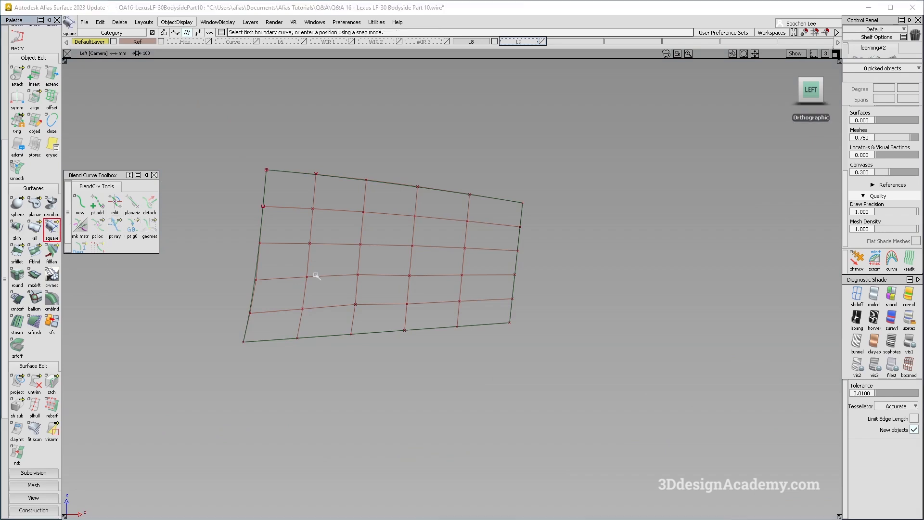
left_click(257, 250)
left_click(371, 181)
left_click(527, 273)
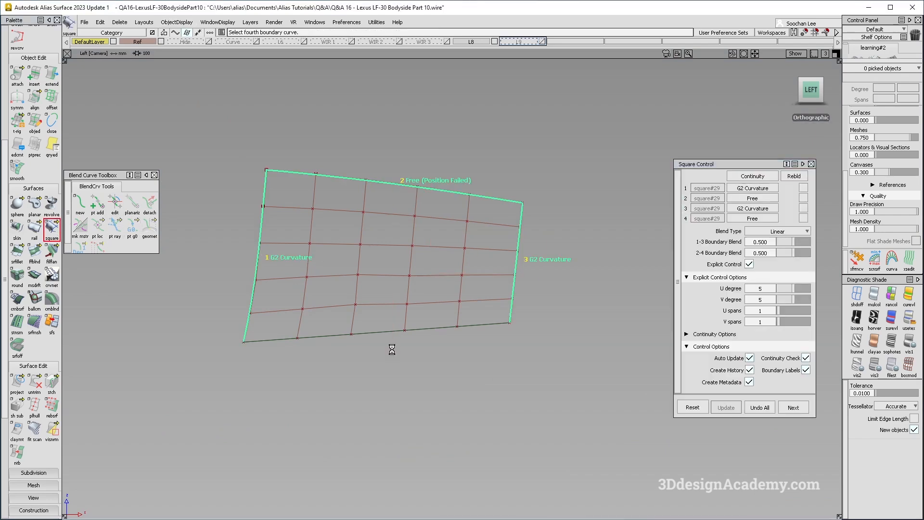
left_click(391, 331)
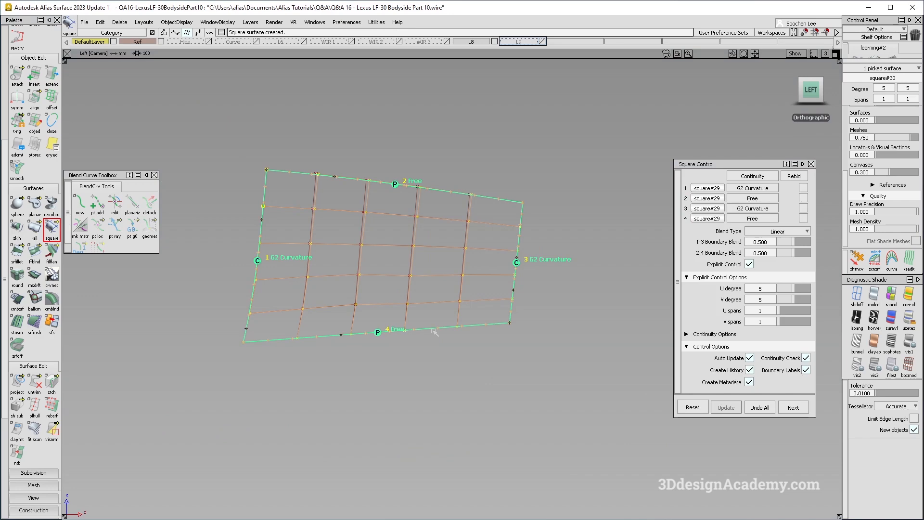
Step: Vary the new square's 1-3 Boundary Blend while comparing its control-point layout, and set it to 0.150
left_click_drag(434, 331, 425, 402, "alt+shift")
right_click_drag(425, 402, 363, 391, "alt+shift")
left_click_drag(793, 242, 795, 253)
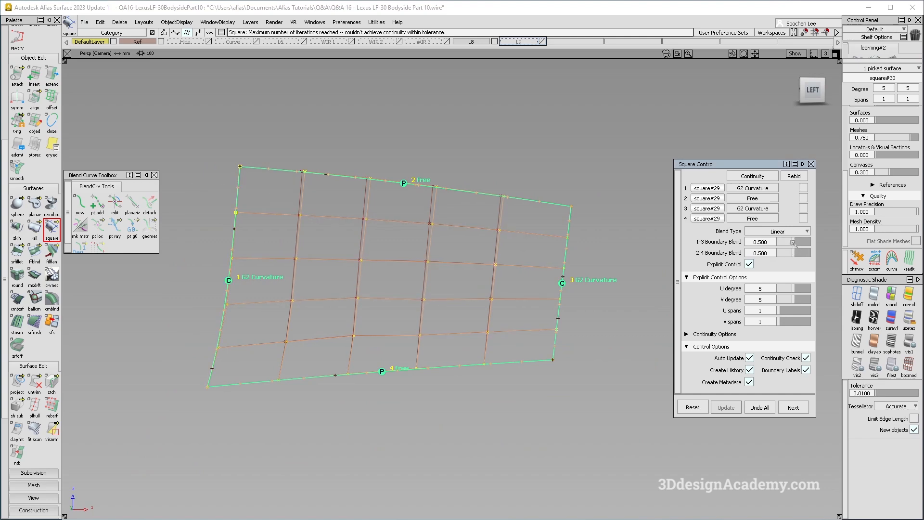
left_click(813, 89)
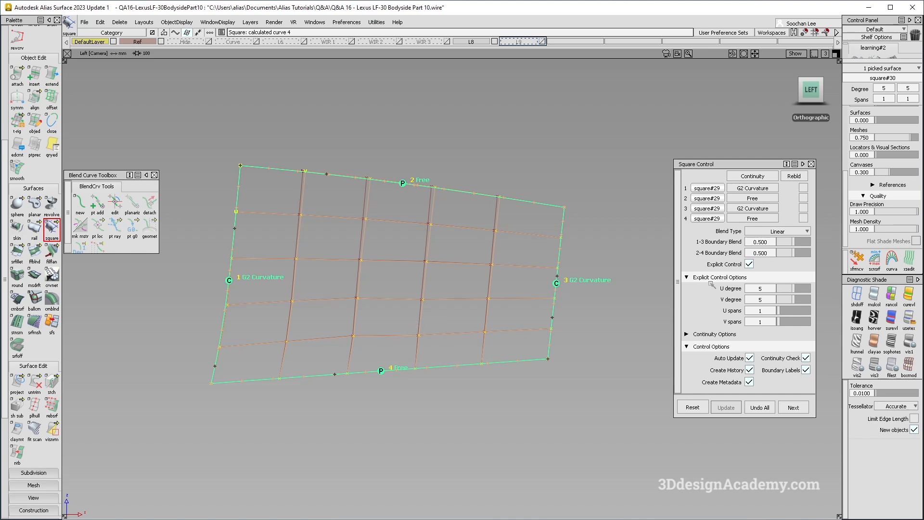
left_click_drag(791, 245, 788, 242)
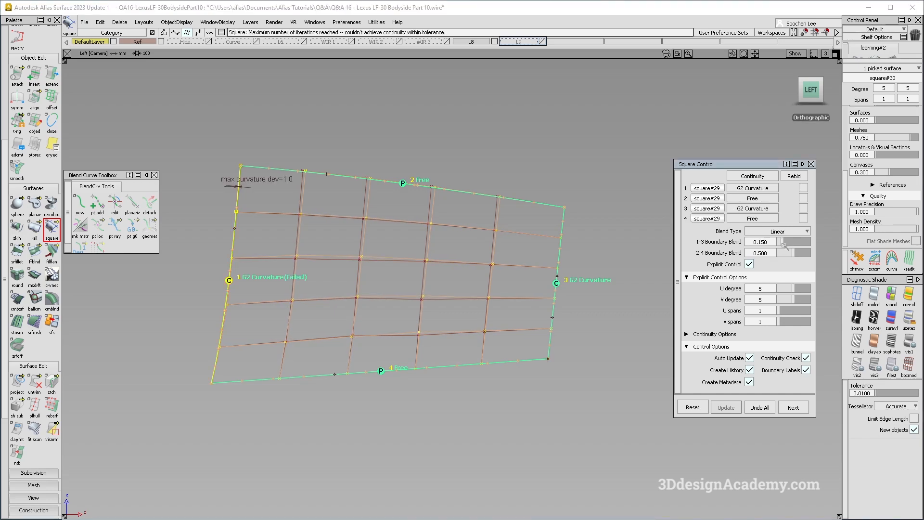
Step: Delete the construction history of the original patch square#29 and assign that patch to the Hide layer
left_click_drag(378, 233, 369, 302, "ctrl+shift")
left_click(356, 262)
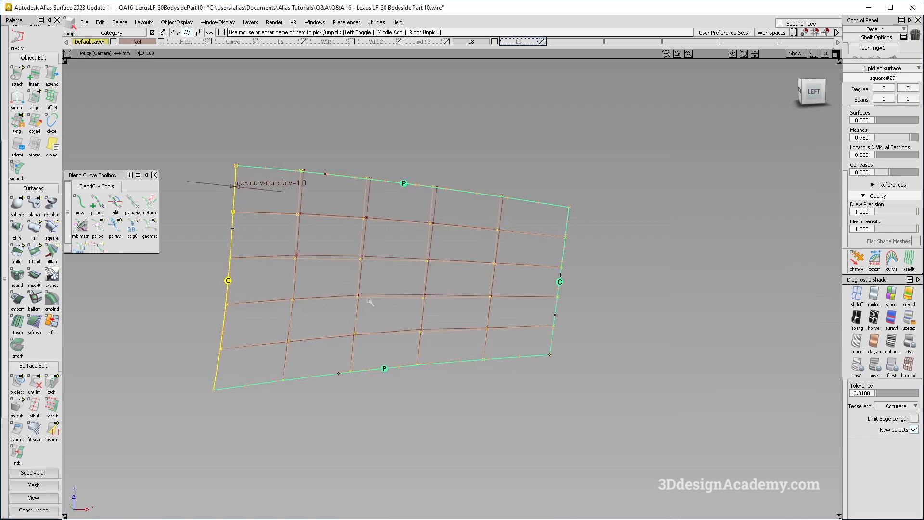
left_click(120, 22)
left_click(144, 46)
left_click(410, 313)
right_click(191, 42)
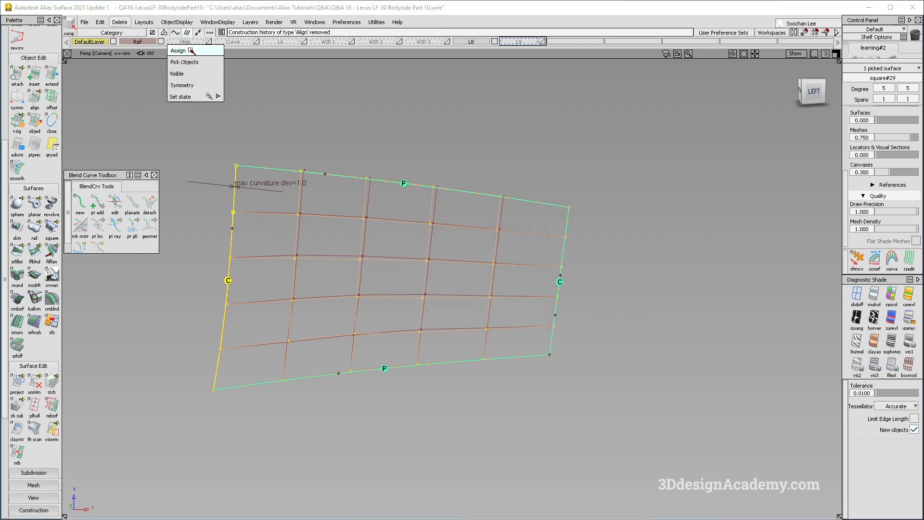
left_click(192, 51)
Step: Bring the hidden bodyside geometry back around the new square patch and shade the model
left_click_drag(421, 259, 366, 287, "alt+shift")
left_click_drag(375, 324, 643, 327, "alt+shift")
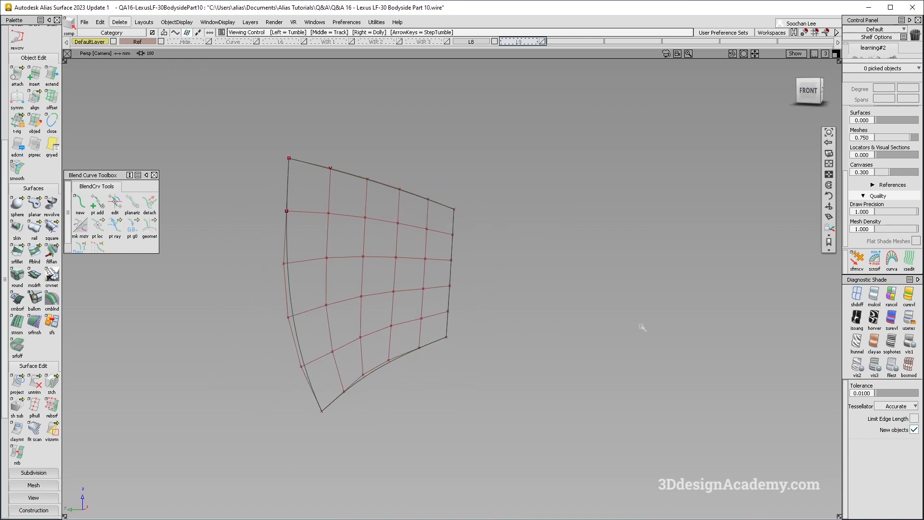
left_click_drag(244, 109, 303, 275, "alt+shift")
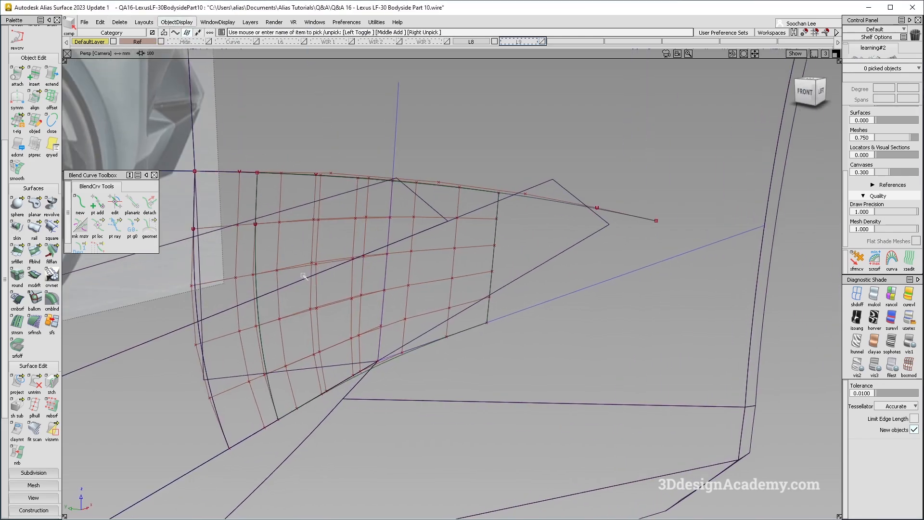
left_click(880, 295)
Step: Turn off the control points of the neighbouring square#24 and inspect the new square#30 against it
mouse_move(187, 262)
left_mouse_down("alt+shift")
mouse_move(134, 270)
mouse_move(279, 285)
left_mouse_up("alt+shift")
left_click_drag(273, 198, 228, 248, "ctrl+shift")
left_click(209, 249)
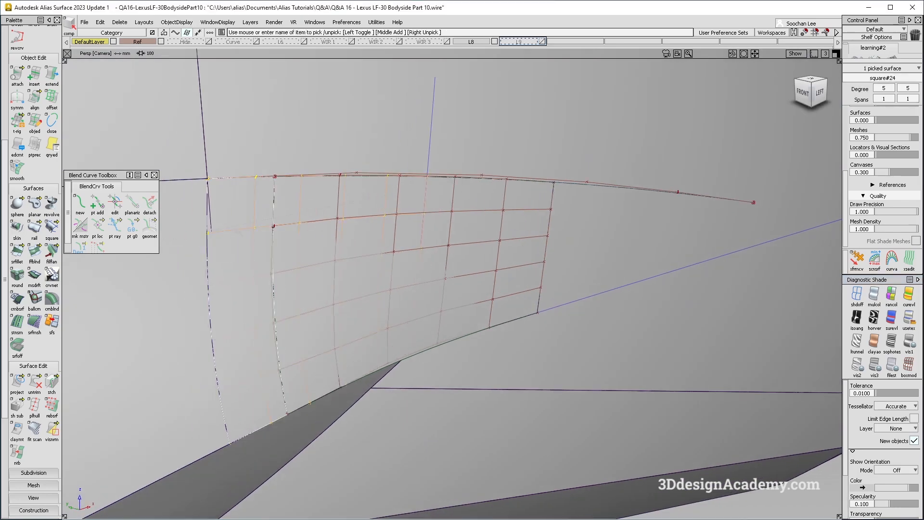
left_click(250, 432)
left_click(361, 270)
left_click_drag(363, 273, 363, 231, "ctrl+shift")
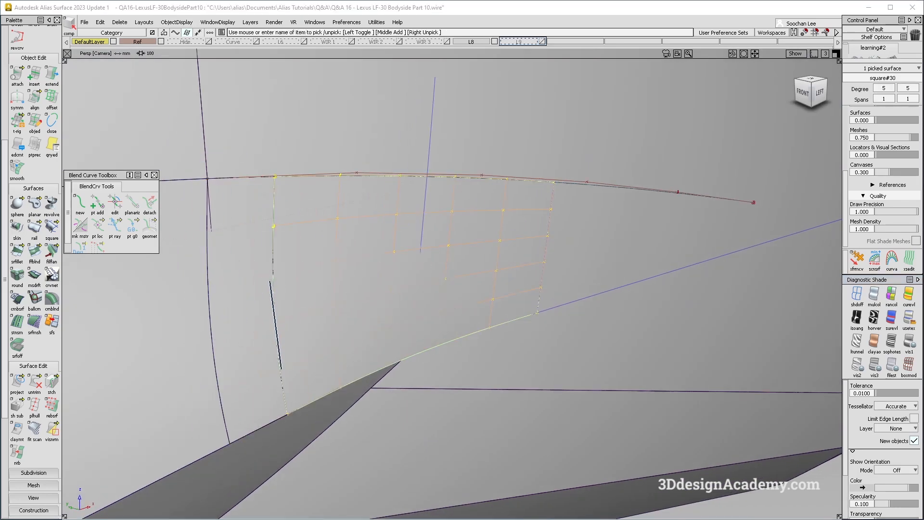
Step: Check the surface continuity along square#30's front edge and its upper edge
scroll(21, 453, "down", 6)
left_click(17, 463)
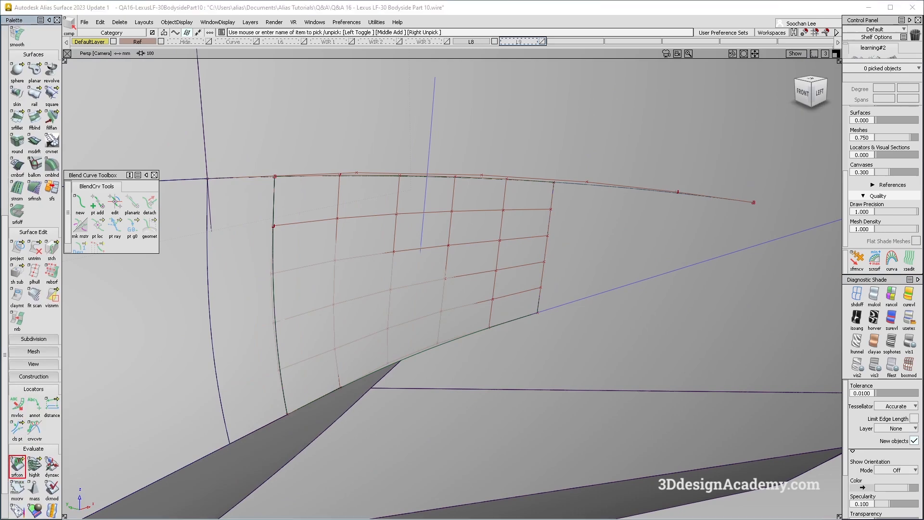
left_click(275, 294)
left_click_drag(274, 294, 278, 296, "alt+shift")
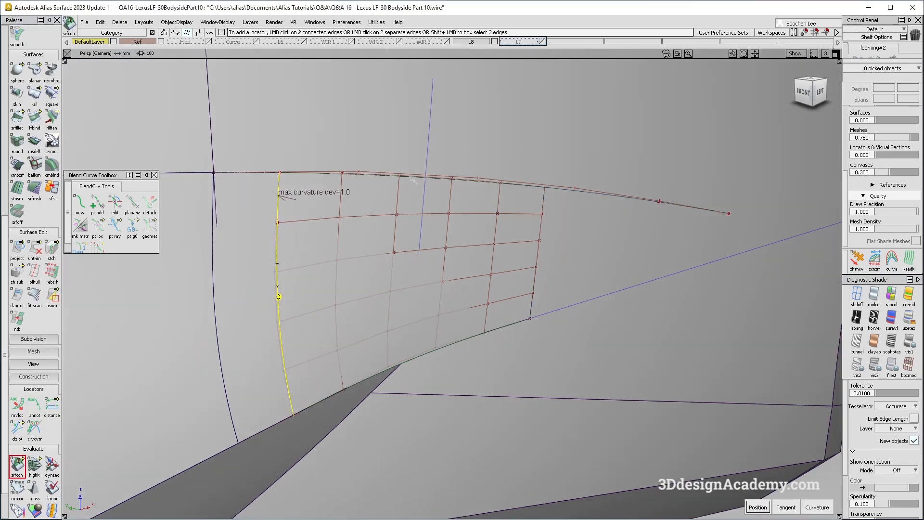
left_click(431, 178)
left_click_drag(431, 181, 434, 184, "alt+shift")
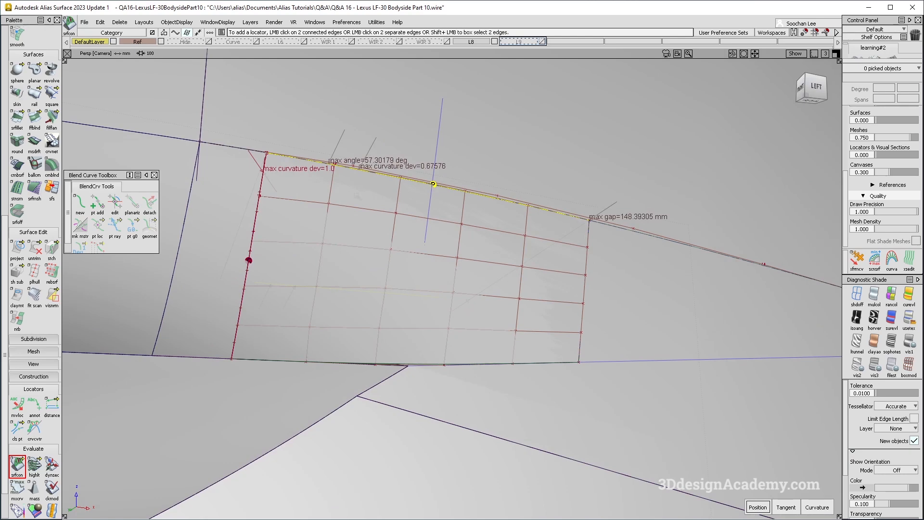
Step: Switch off the shading and recheck curvature continuity along square#30's upper and front edges in wireframe
left_click_drag(675, 218, 675, 175, "ctrl+shift")
left_click(857, 295)
left_click_drag(602, 279, 634, 311, "alt+shift")
left_click_drag(519, 241, 478, 199, "ctrl+shift")
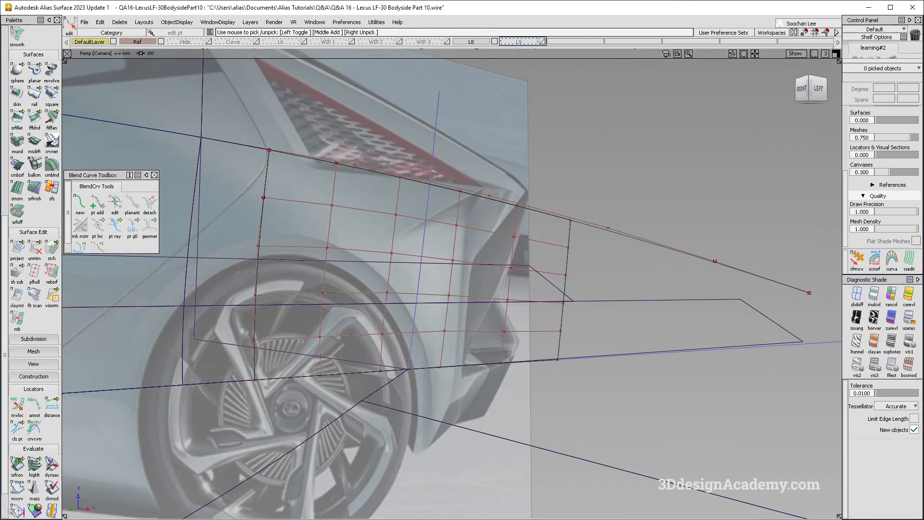
left_click(17, 463)
left_click(433, 187)
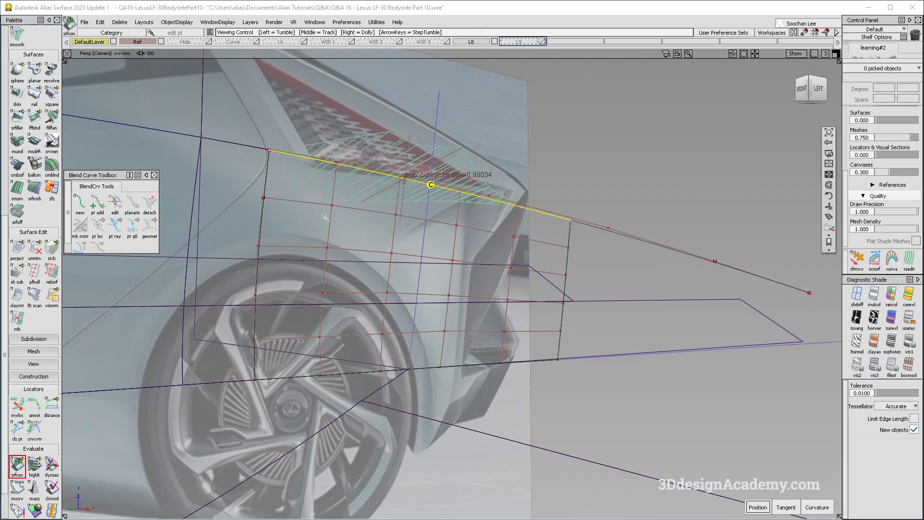
left_click(264, 243)
left_click_drag(265, 243, 302, 264, "alt+shift")
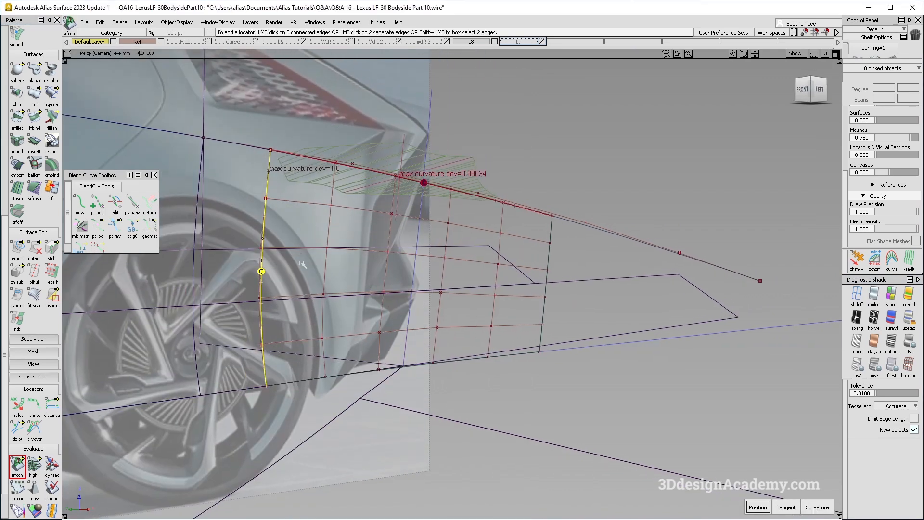
Step: Align square#30's upper edge to rail_surf#2.cos14 with G2 continuity, using Edge alignment with Partial, Explicit Control and Position Influence enabled
scroll(35, 85, "up", 5)
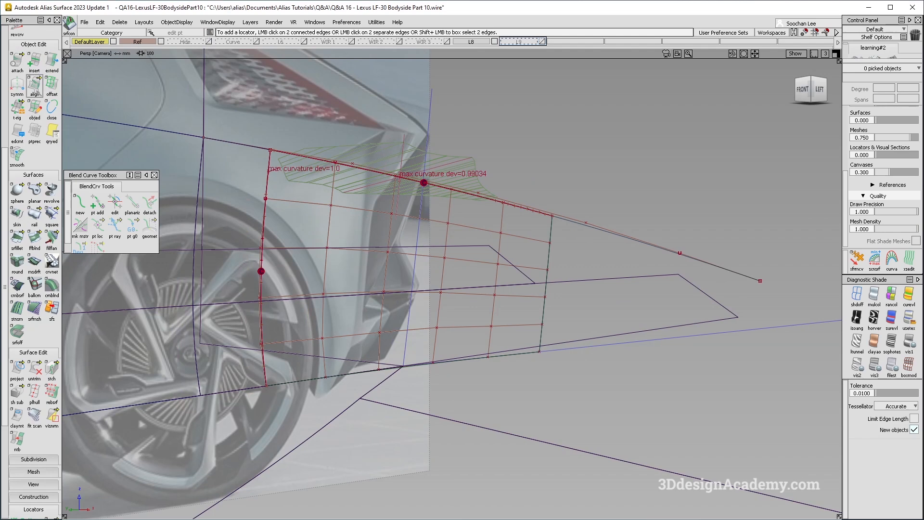
left_click(35, 87)
left_click(524, 225)
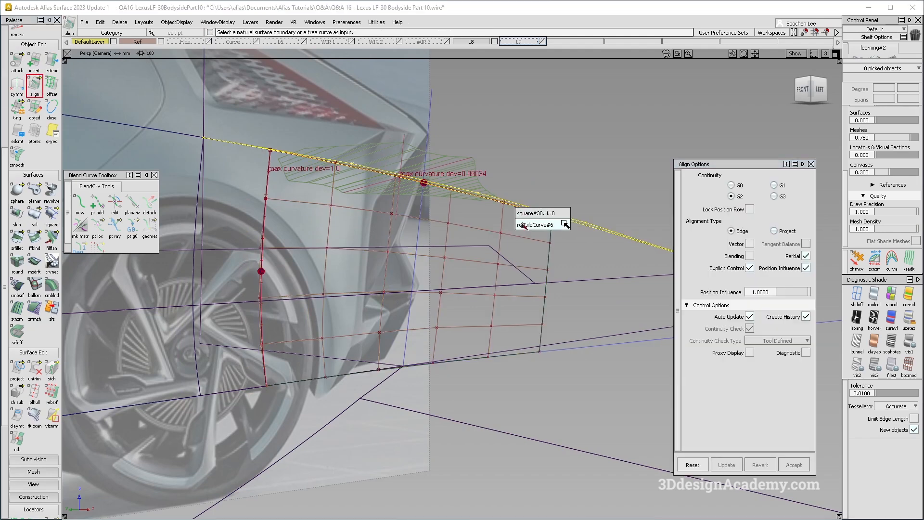
left_click(526, 214)
key("Return")
left_click(516, 223)
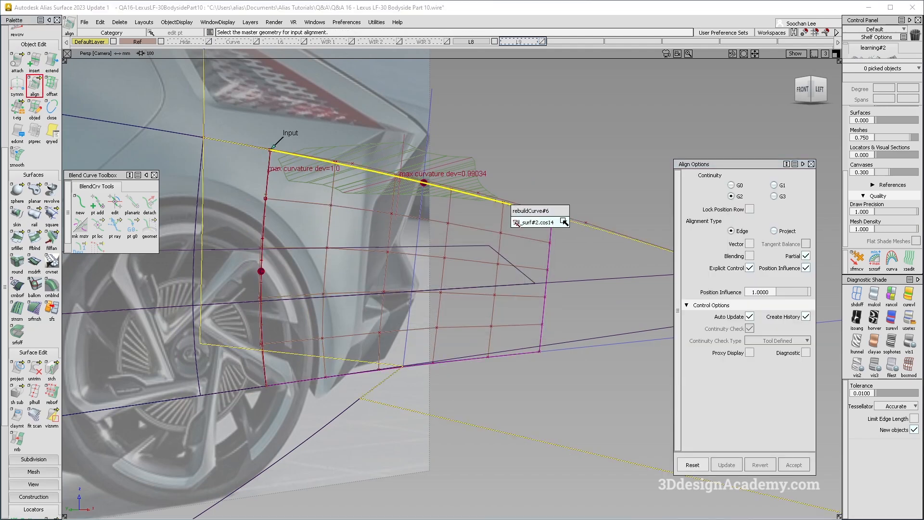
left_click(561, 222)
mouse_move(501, 206)
left_mouse_down("alt+shift")
mouse_move(463, 173)
mouse_move(487, 202)
left_mouse_up("alt+shift")
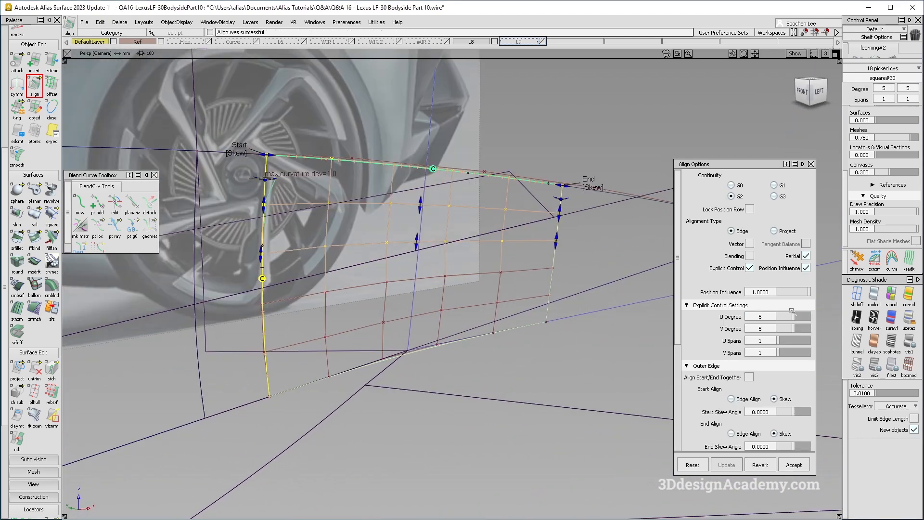
Step: Set the upper-edge alignment's Position Influence to 0.0 and inspect the resulting control-point flow
left_click_drag(799, 292, 696, 292)
left_click(819, 91)
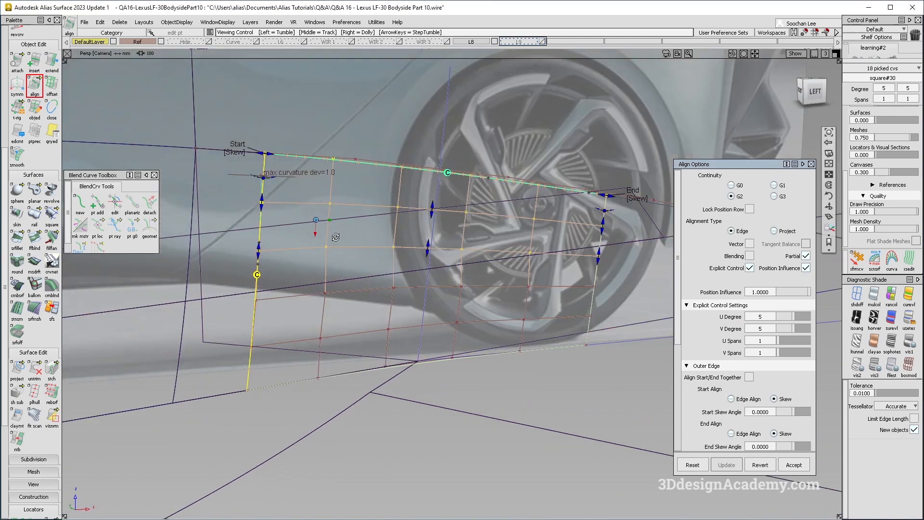
left_click_drag(525, 292, 498, 233, "alt+shift")
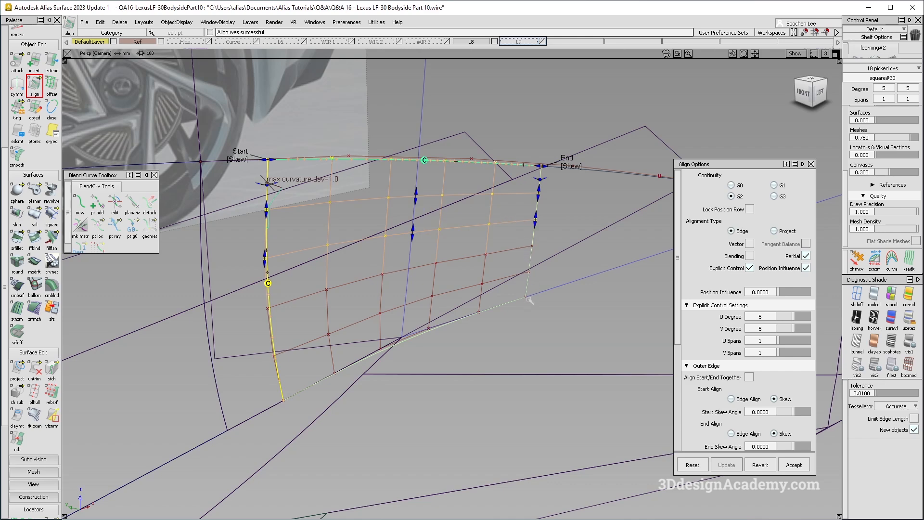
left_click_drag(519, 319, 524, 237, "ctrl+shift")
Step: Check the surface continuity along square#30's rear edge
scroll(17, 481, "down", 5)
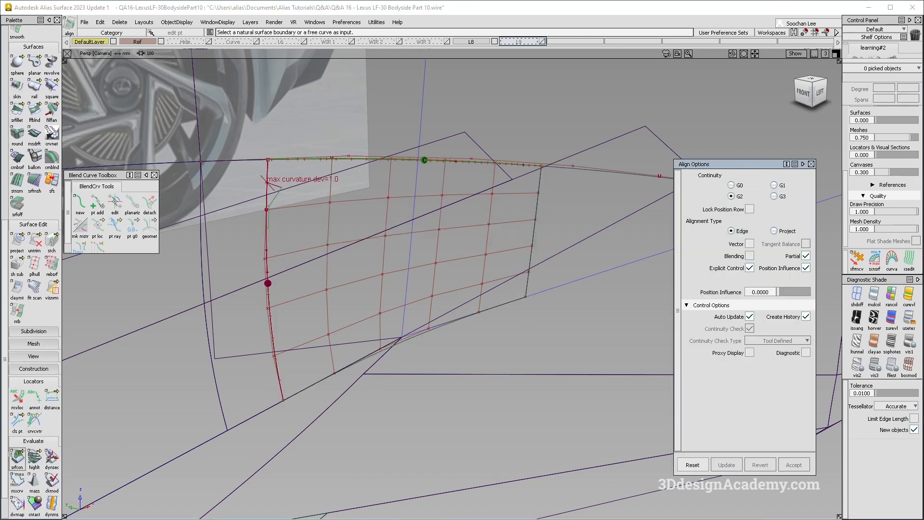
left_click(18, 457)
left_click(532, 233)
left_click_drag(533, 233, 380, 255, "alt+shift")
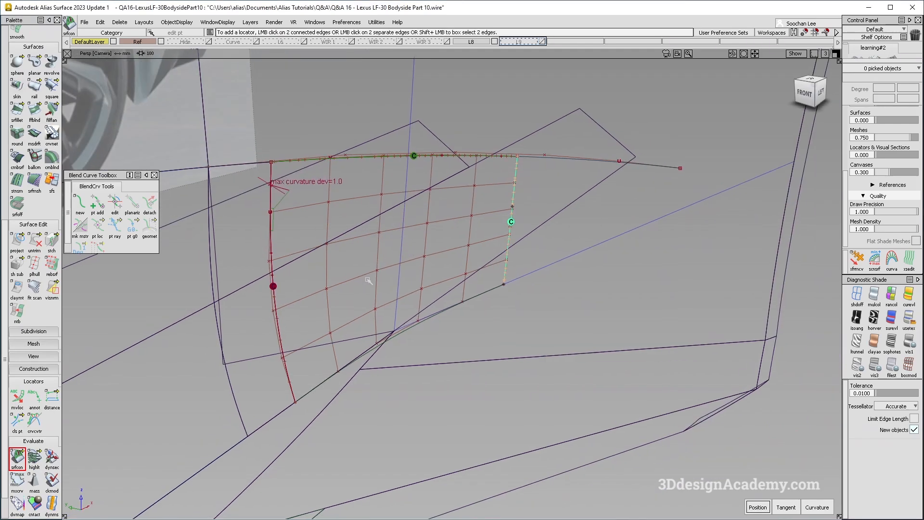
Step: Delete square#30's construction history and slide the control point in its second row, third column, to improve curvature continuity at the front edge
left_click(351, 202)
left_click(120, 22)
left_click(122, 45)
left_click(383, 195)
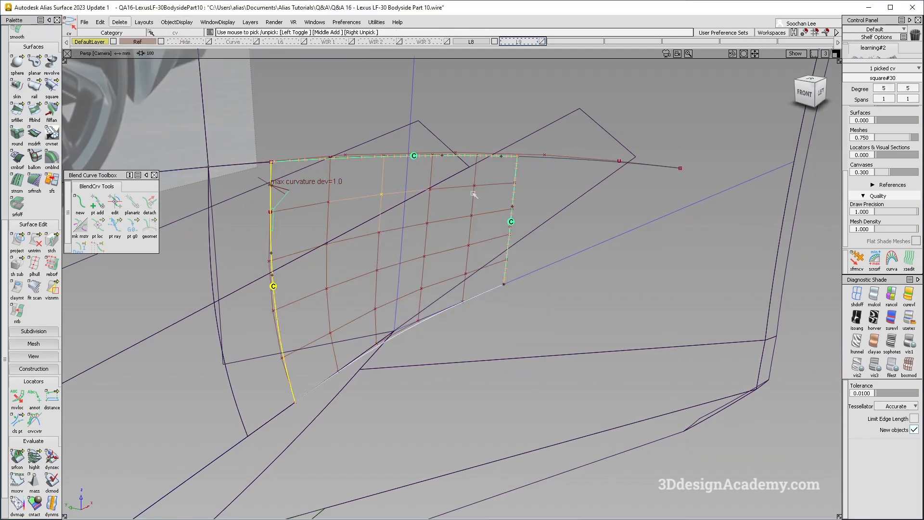
left_click(865, 271)
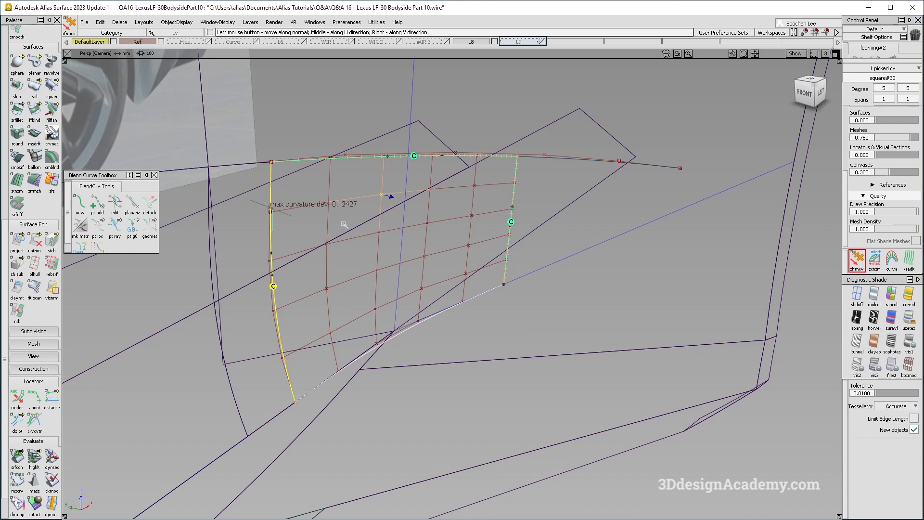
Step: Hide square#30's control points and continuity checks, and review the shaded bodyside around the new patch
mouse_move(385, 251)
left_mouse_down("alt+shift")
mouse_move(439, 293)
mouse_move(443, 249)
mouse_move(487, 233)
left_mouse_up("alt+shift")
left_click(486, 234)
left_click_drag(468, 349, 488, 215, "ctrl+shift")
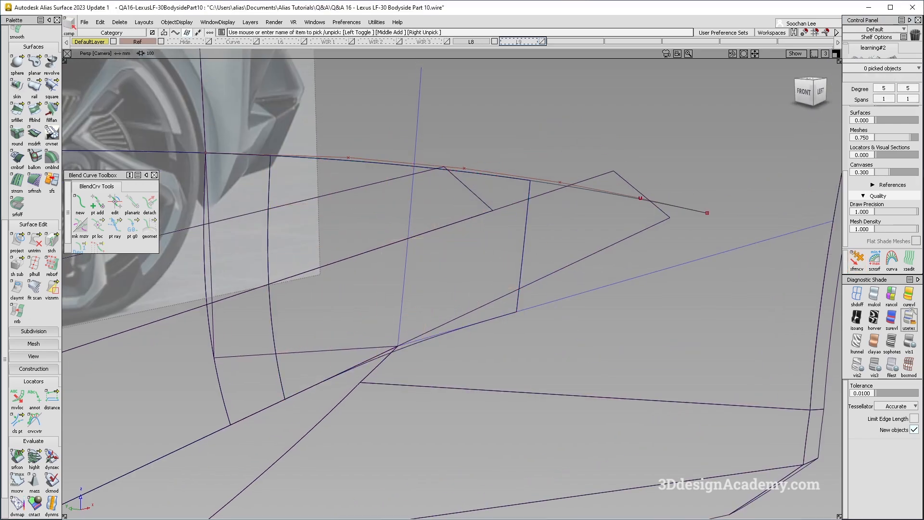
left_click_drag(536, 256, 394, 352, "alt+shift")
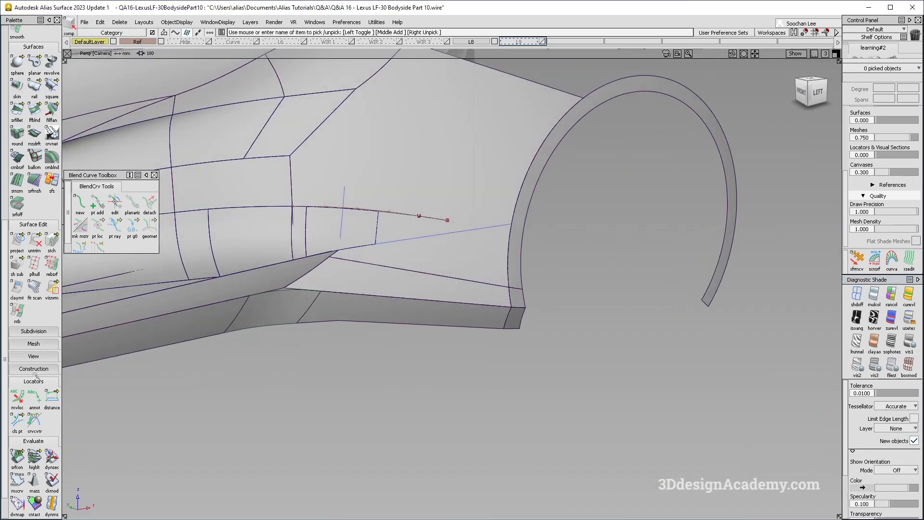
Step: Delete the stray vertical curve-on-surface that crosses the new patch area on the large rear bodyside surface
left_click(34, 241)
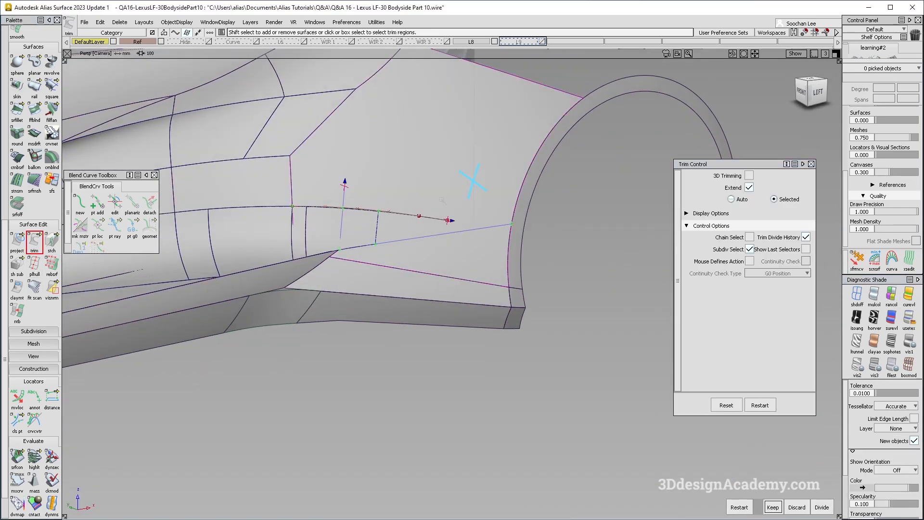
left_click_drag(357, 220, 339, 236, "ctrl+shift")
left_click(342, 223)
key("Delete")
Step: Try to trim the large rear bodyside surface along its lower curve-on-surface, and undo the trim
left_click(34, 241)
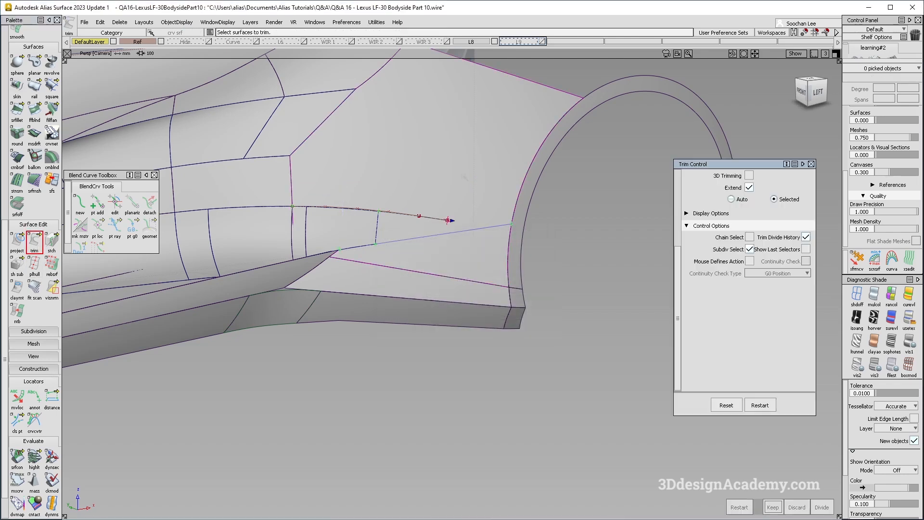
key("space")
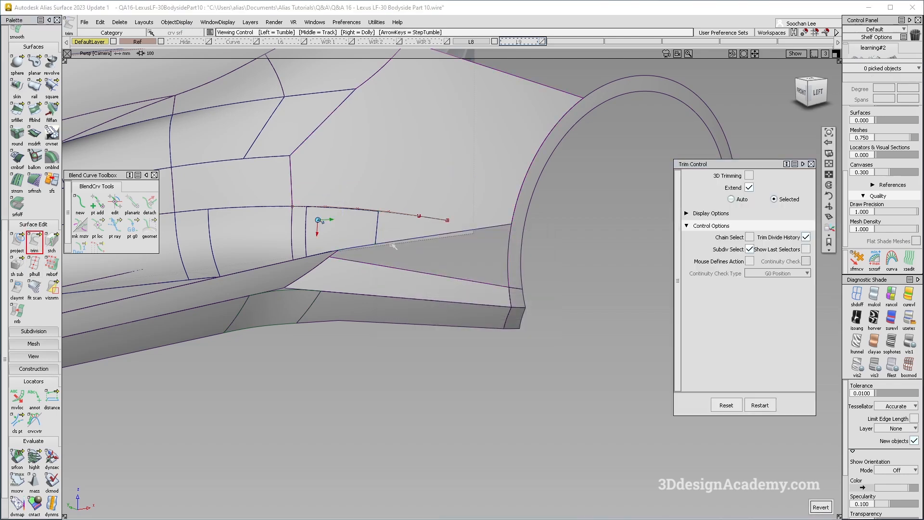
left_click_drag(394, 246, 433, 256, "alt+shift")
key("ctrl+z")
Step: Divide the large rear bodyside surface along its lower curve-on-surface, keeping both parts, and reapply the multi-color shading
scroll(382, 245, "up", 2)
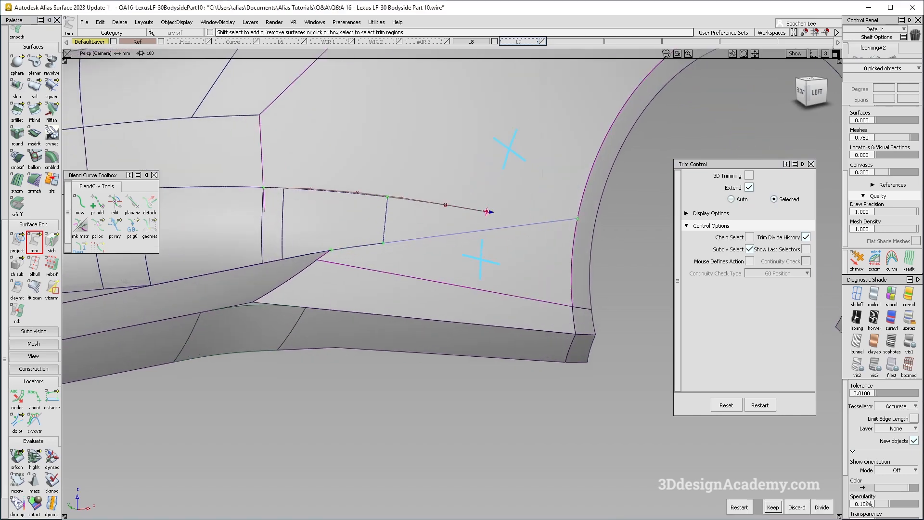
left_click(818, 508)
left_click_drag(383, 197, 383, 219, "ctrl+shift")
left_click(384, 219)
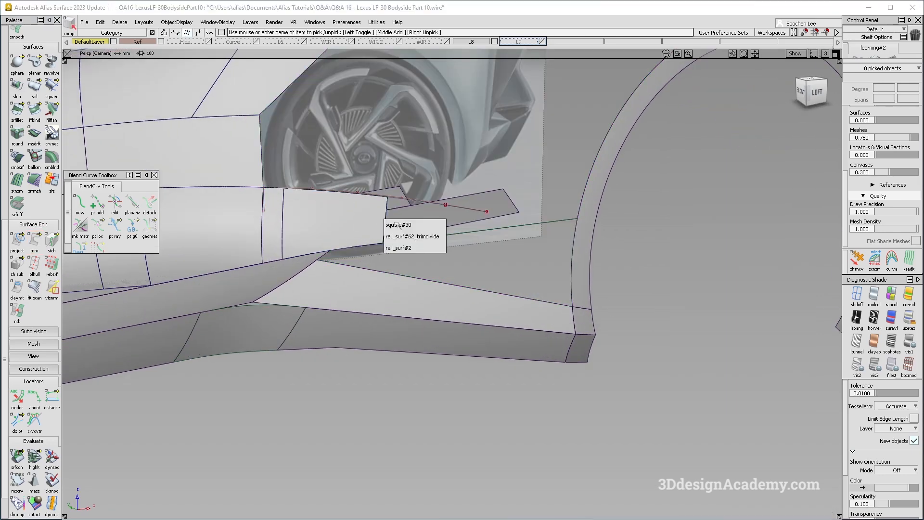
left_click(395, 248)
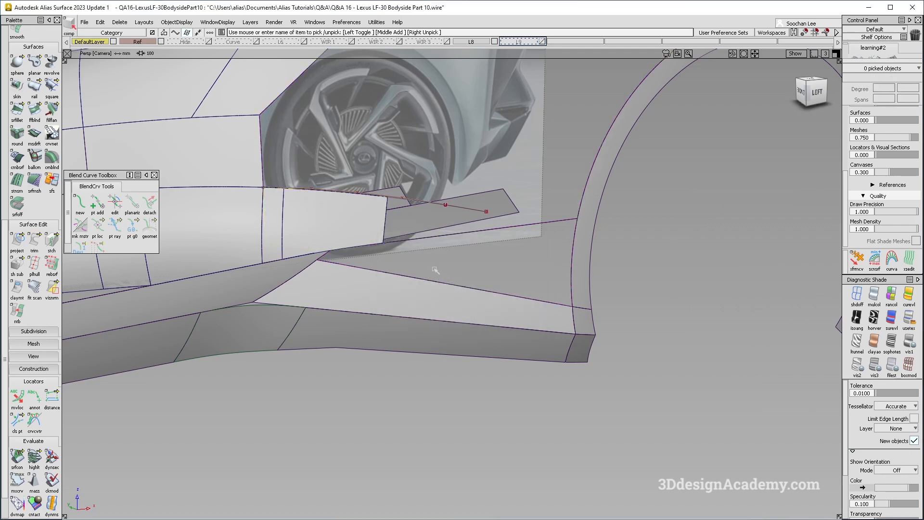
left_click(874, 295)
Step: Open the Surface Fillet settings of the sill fillet below the patch, examine them, and clear the selection
mouse_move(448, 291)
left_mouse_down("alt+shift")
mouse_move(353, 279)
mouse_move(194, 215)
left_mouse_up("alt+shift")
mouse_move(342, 219)
left_mouse_down("ctrl+shift")
mouse_move(264, 285)
mouse_move(348, 278)
left_mouse_up("ctrl+shift")
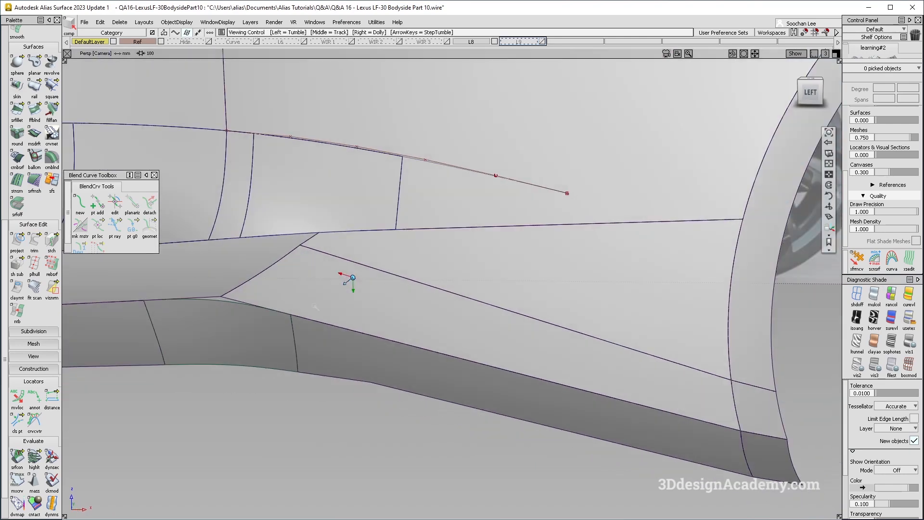
middle_click_drag(348, 277, 462, 255, "alt+shift")
left_click_drag(469, 358, 486, 180, "ctrl+shift")
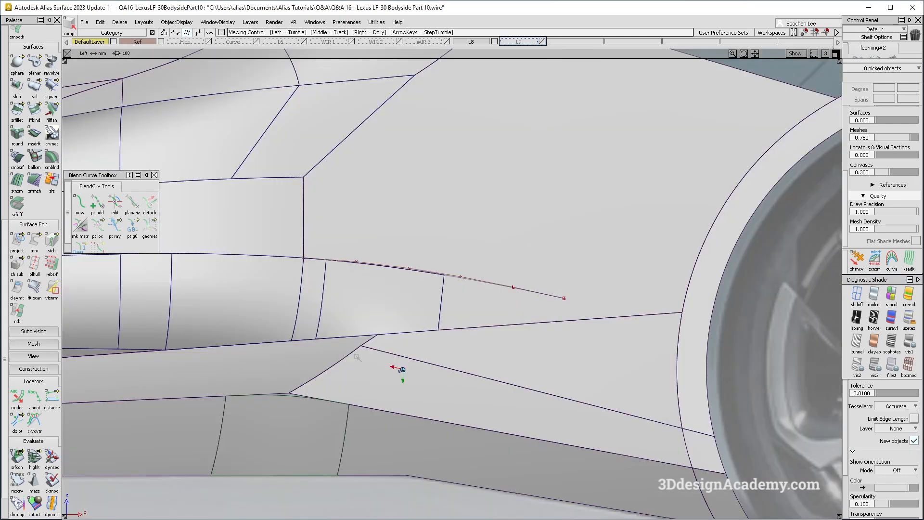
middle_click_drag(374, 348, 412, 313, "alt+shift")
key("ctrl+q")
left_click(349, 398)
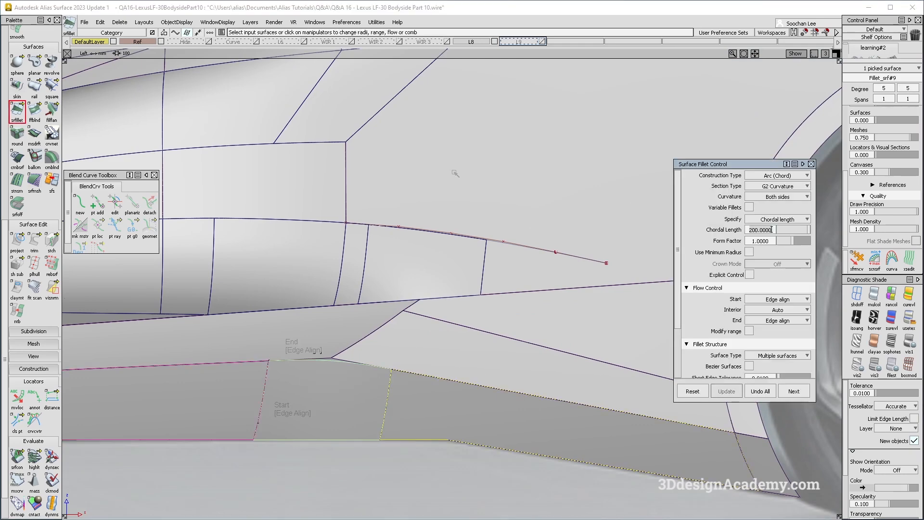
left_click_drag(364, 225, 366, 223, "ctrl+shift")
left_click_drag(413, 311, 447, 253, "ctrl+shift")
left_click(443, 262)
left_click_drag(394, 277, 385, 226, "ctrl+shift")
Step: Draw two straight edit-point curves from the sill fillet's upper corners to the lower corners of square#30, and turn off the shading
scroll(34, 50, "up", 5)
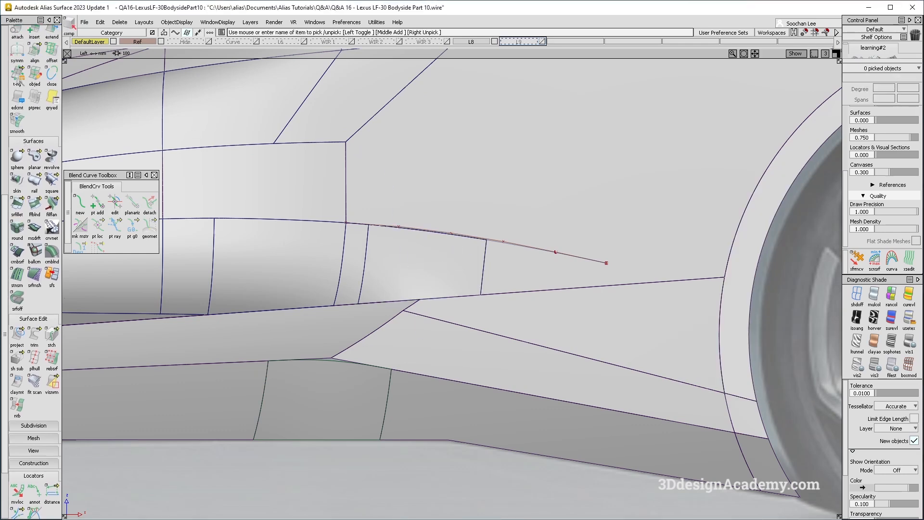
left_click(35, 63)
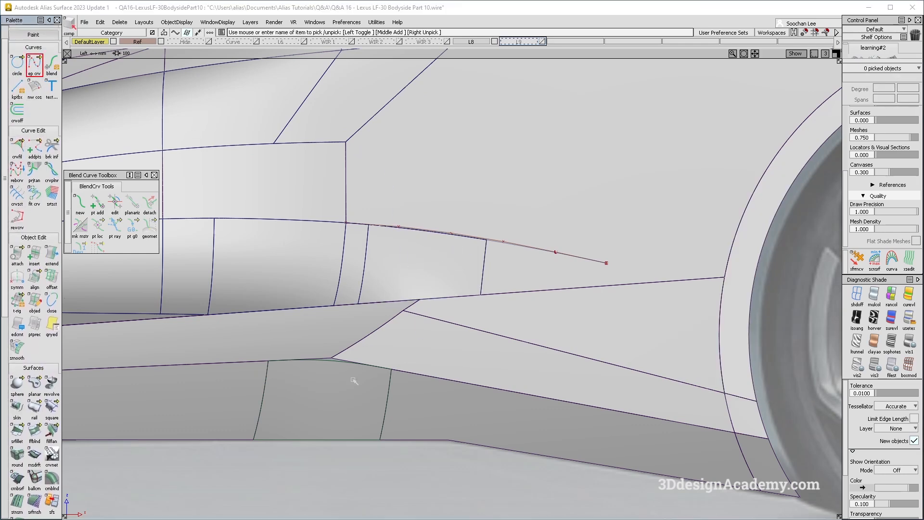
left_click(391, 369)
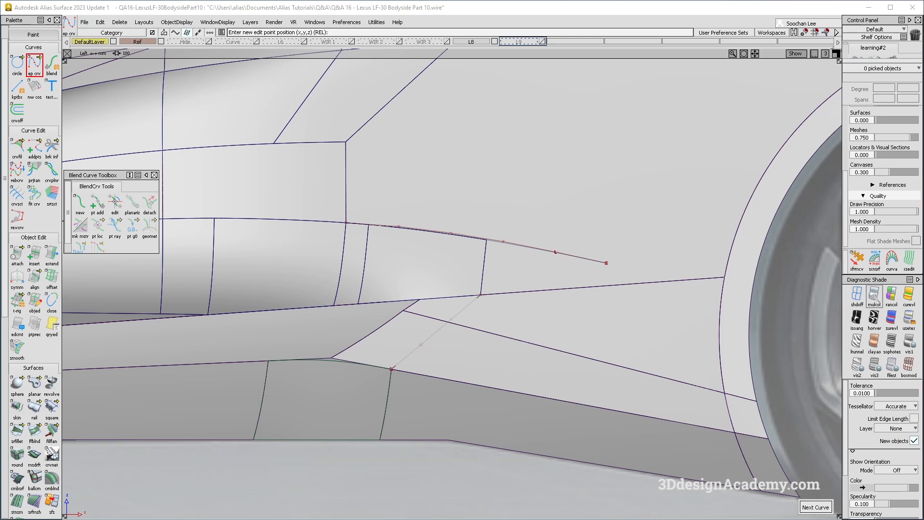
left_click(874, 295)
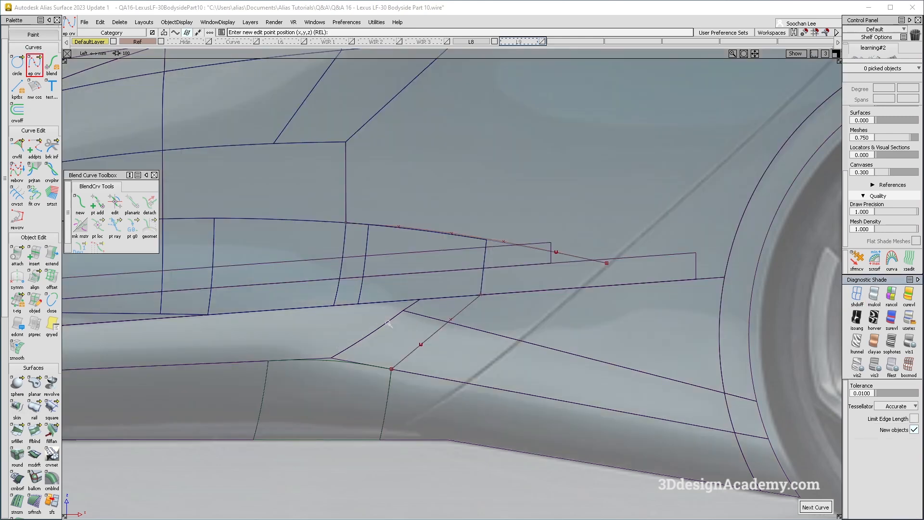
left_click(271, 380)
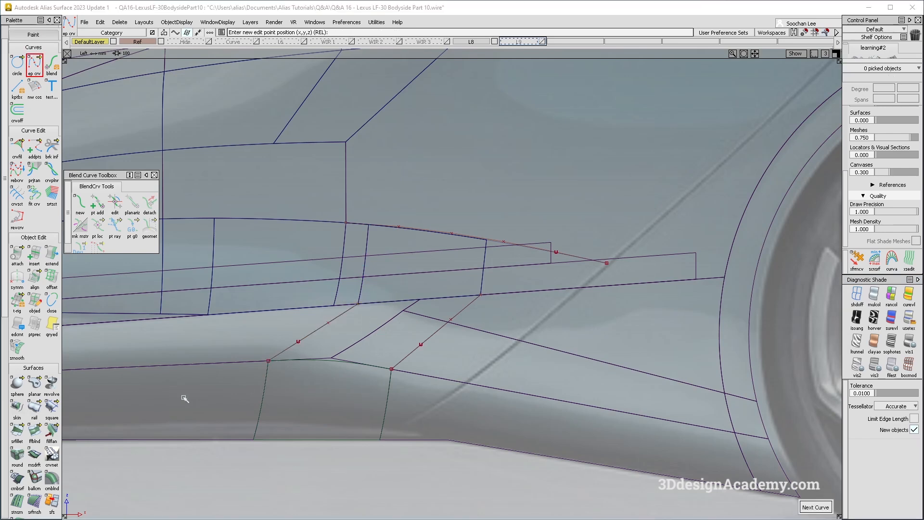
Step: Project the two diagonal lines onto the lower bodyside surfaces in the Left view
scroll(34, 423, "down", 5)
left_click(16, 446)
left_click(328, 322)
left_click(487, 319)
left_click(423, 375)
key("space")
Step: Delete the two original diagonal construction lines, leaving only the curves-on-surface
left_click_drag(325, 418, 294, 351, "ctrl+shift")
left_click_drag(258, 282, 450, 371)
key("Delete")
left_click(402, 313)
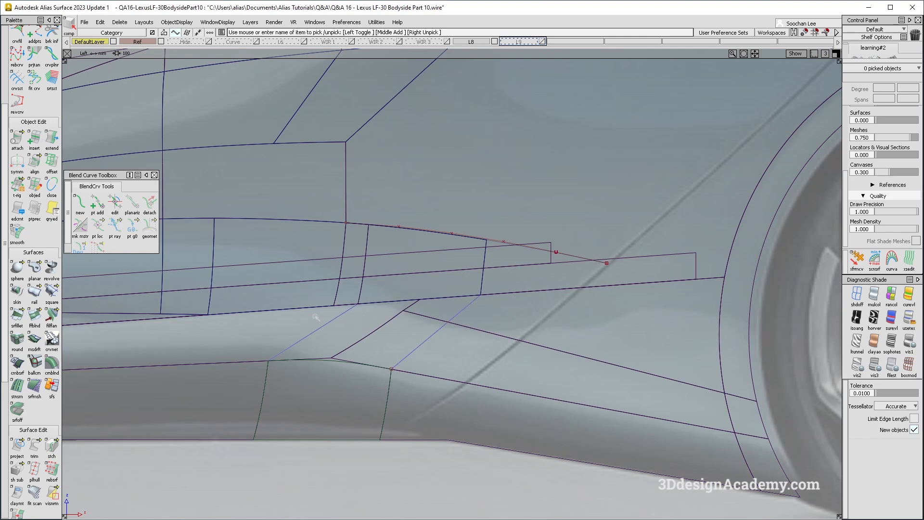
Step: Insert an isoparametric curve-on-surface along the front lower bodyside surface, snapped to the corner of the rear surfaces' shared edge
scroll(14, 157, "up", 2)
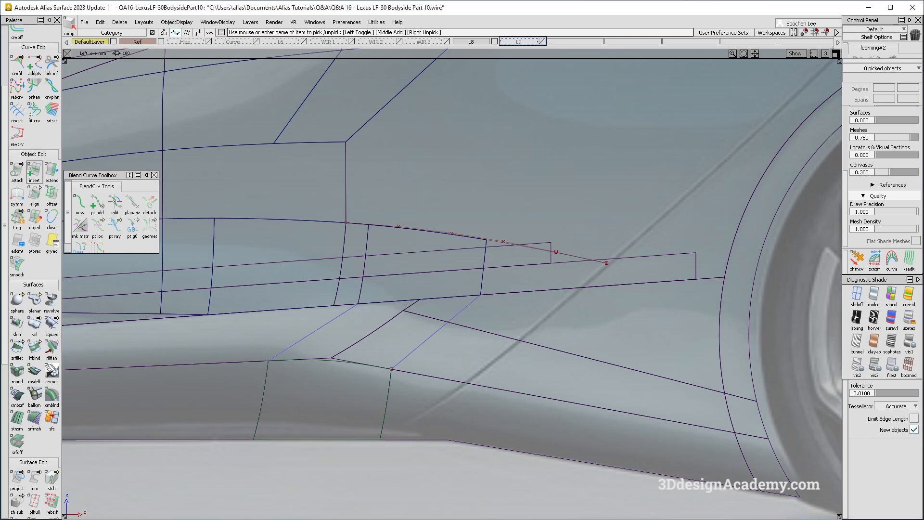
scroll(40, 145, "up", 2)
double_click(34, 208)
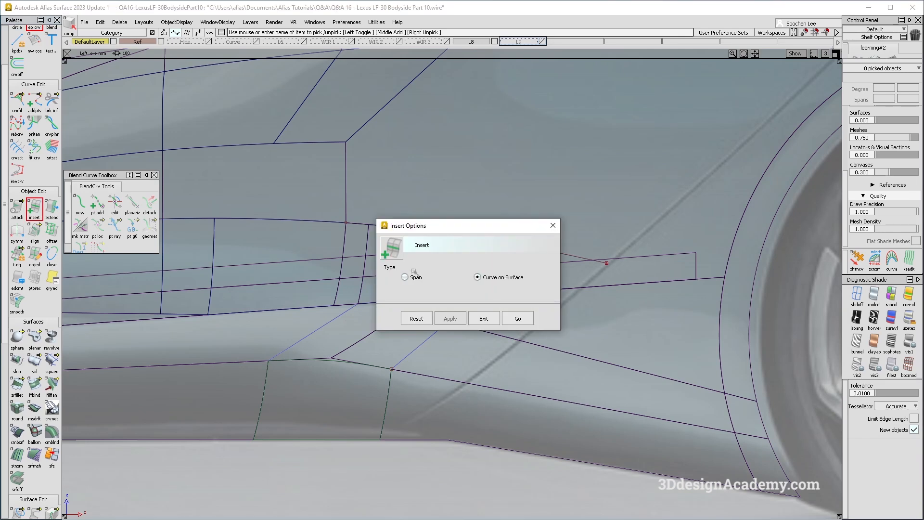
left_click(518, 319)
left_click(409, 306)
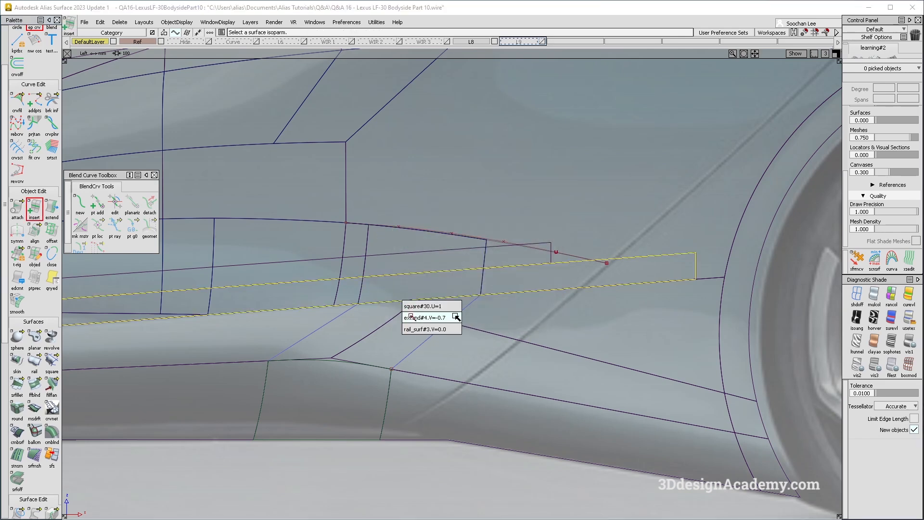
left_click(409, 328)
left_click(409, 315, "ctrl+alt")
left_click(424, 318)
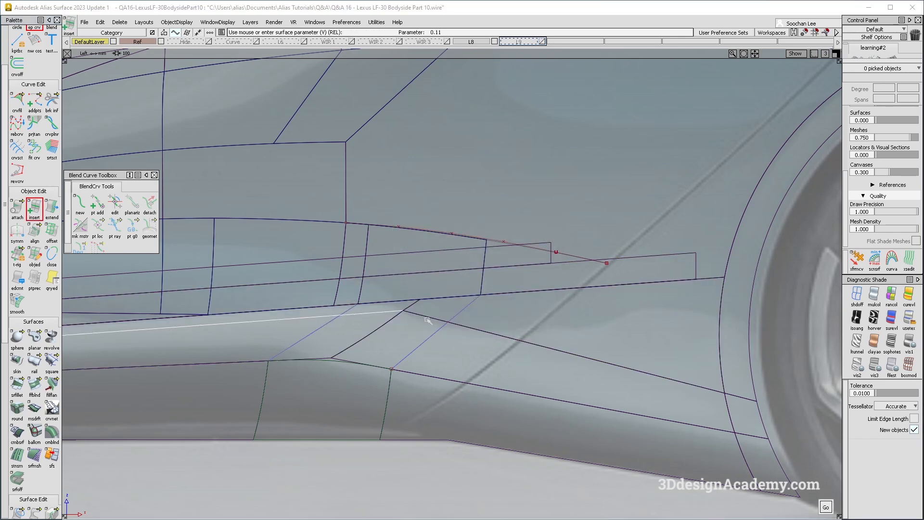
left_click_drag(218, 337, 234, 397, "ctrl+shift")
Step: Divide the front lower bodyside surface into an upper strip and a lower area ahead of the diagonal curve-on-surface
scroll(36, 434, "down", 3)
left_click(34, 458)
left_click(328, 317)
left_click(331, 314)
left_click(254, 351)
right_click_drag(443, 333, 437, 333, "alt+shift")
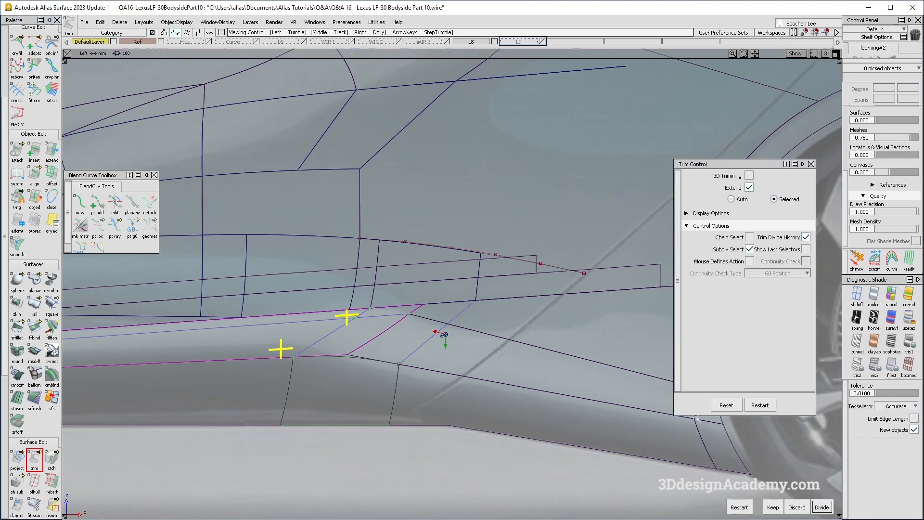
left_click(822, 507)
Step: Trim the two rear lower bodyside surfaces at the rear diagonal curve-on-surface, keeping the parts toward the wheel arch
left_click(503, 316)
left_click(509, 318)
left_click(771, 509)
left_click(456, 342)
left_click(456, 342)
left_click(771, 509)
Step: Delete the leftover surface piece between the two diagonal trim edges
left_click_drag(419, 297, 386, 327, "ctrl+shift")
left_click(394, 308)
key("Delete")
left_click(451, 325)
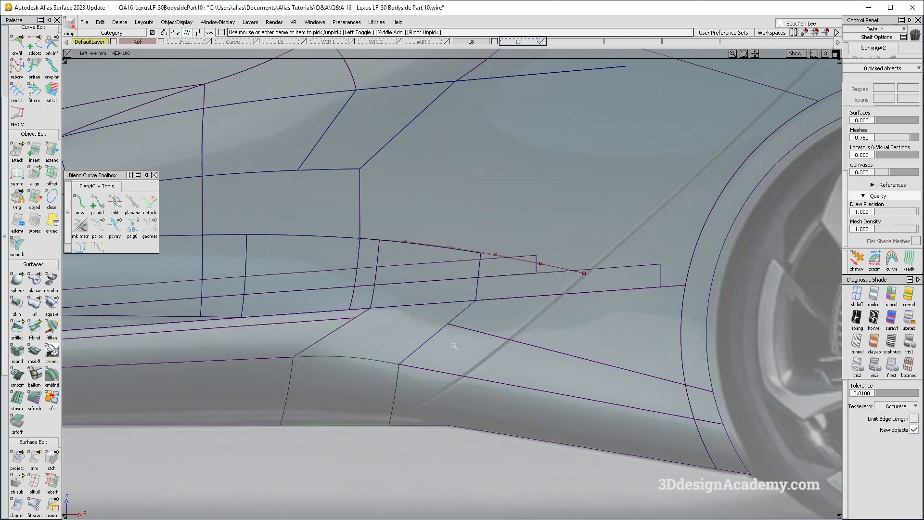
Step: Create a blend curve across the gap from the front surface's dividing-edge corner to the matching edge of the rear surface
key("F8")
left_click_drag(406, 206, 408, 230, "alt+shift")
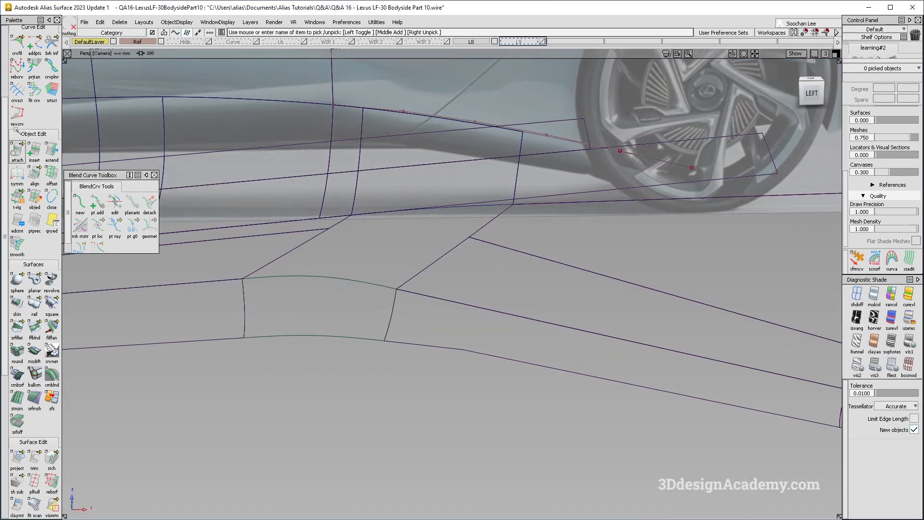
left_click(77, 210)
left_click(291, 236)
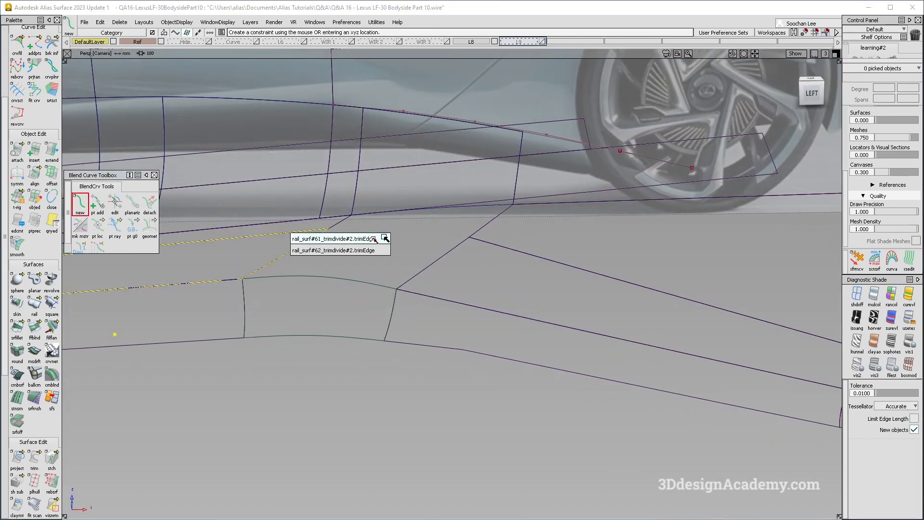
left_click(347, 239)
left_click(501, 245)
left_click(588, 251)
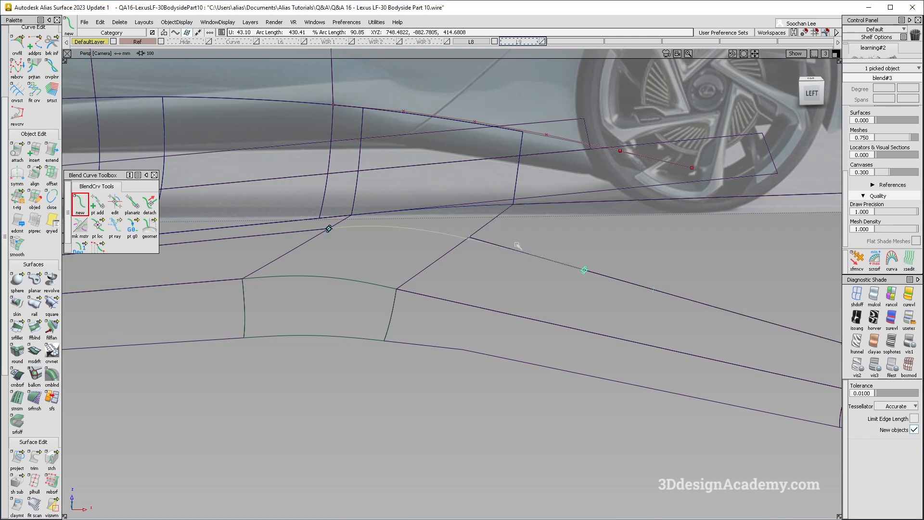
Step: Edit the constraints at both end points of the new blend curve
left_click(115, 203)
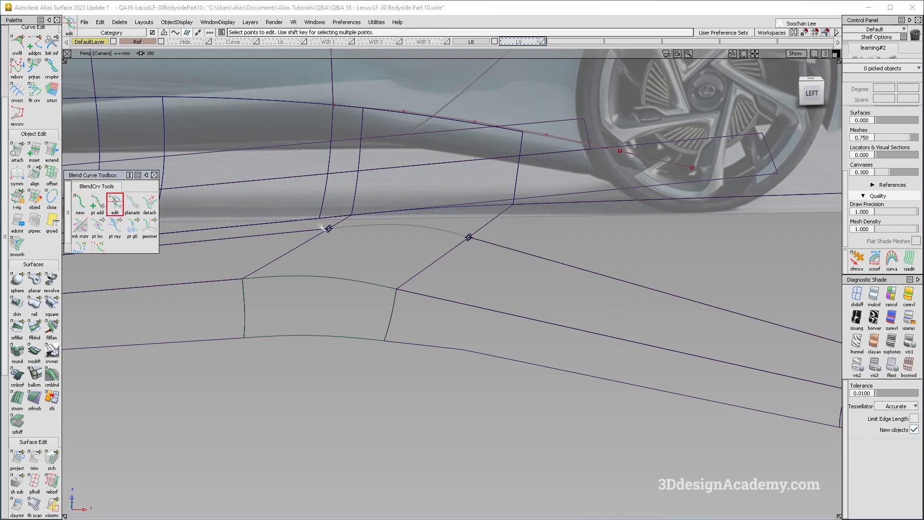
left_click(329, 227)
left_click(439, 259)
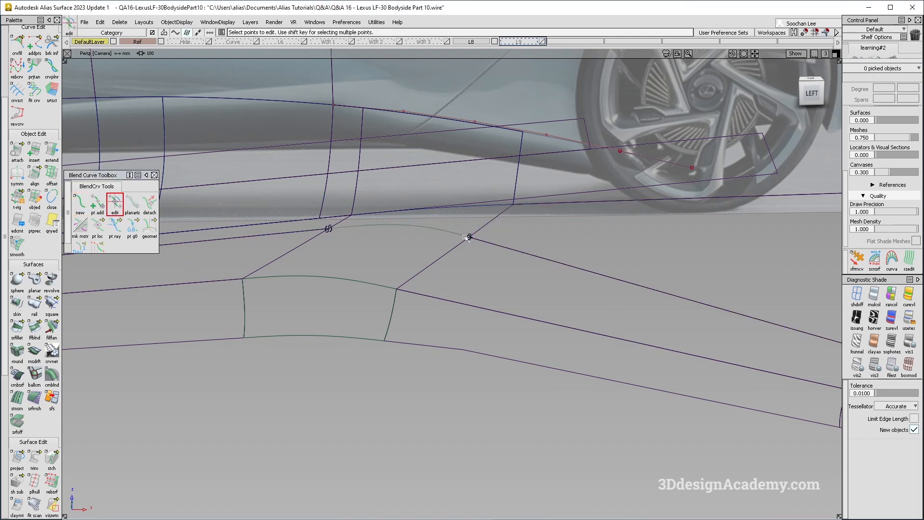
left_click(469, 237)
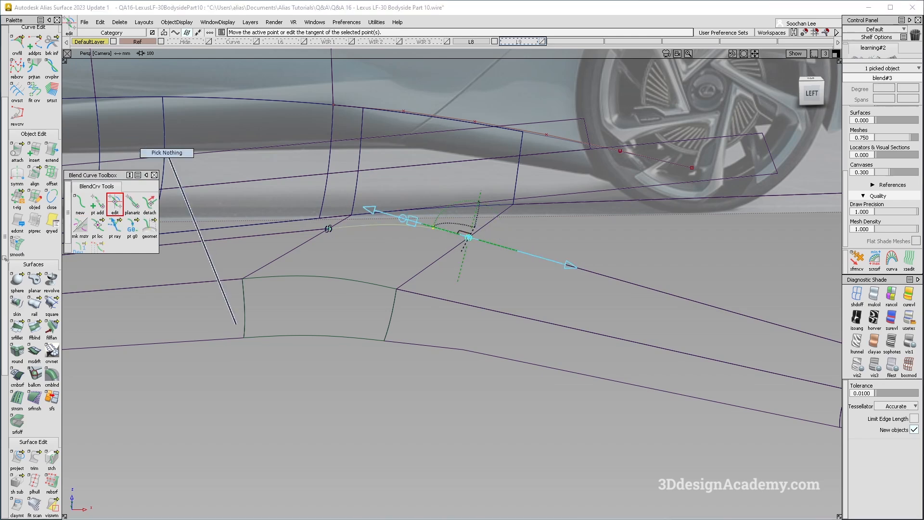
Step: Build a square surface above the sill fillet, with G2 Curvature at both diagonal edges, Free elsewhere, and a 1-3 boundary blend of 0.500
left_click(51, 305)
left_click(284, 254)
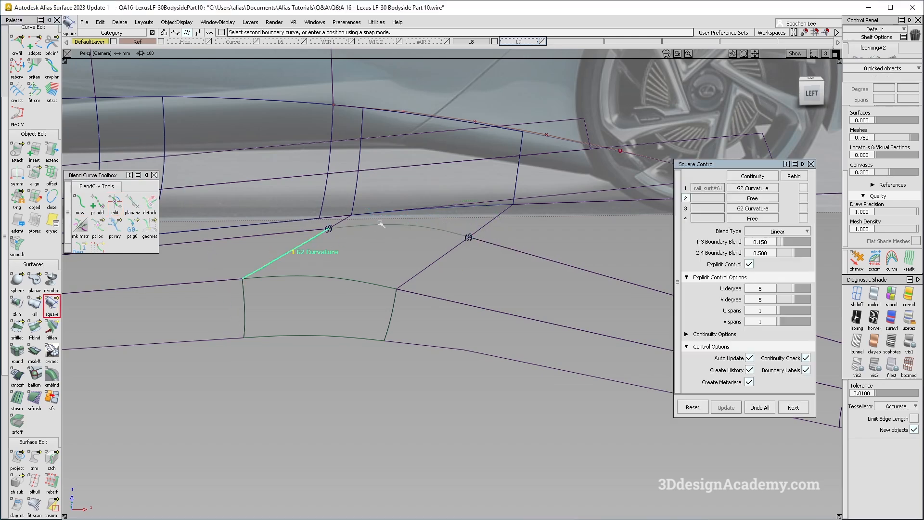
left_click(378, 224)
left_click(351, 283)
left_click(466, 239)
left_click_drag(784, 242, 788, 242)
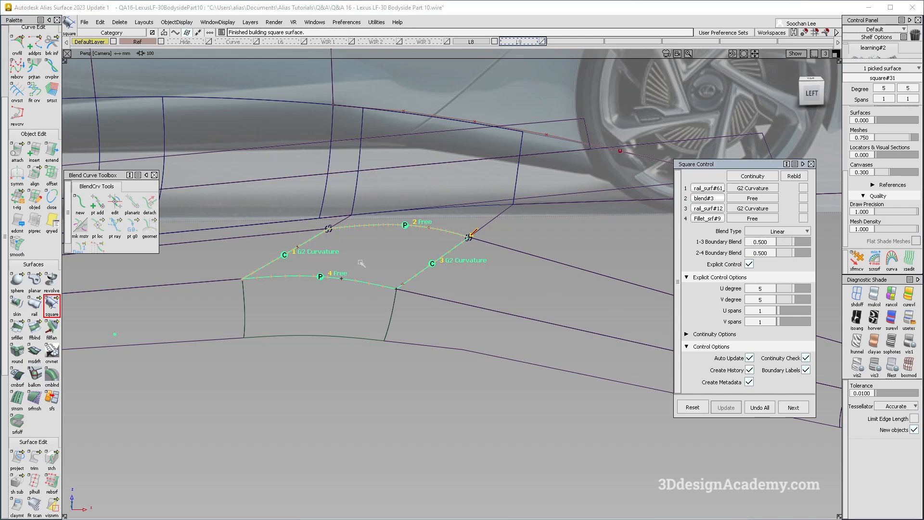
Step: Try to build a second square surface between square#30's lower edge, the blend curve and the two short diagonal edges
scroll(314, 282, "up", 3)
left_click(348, 208)
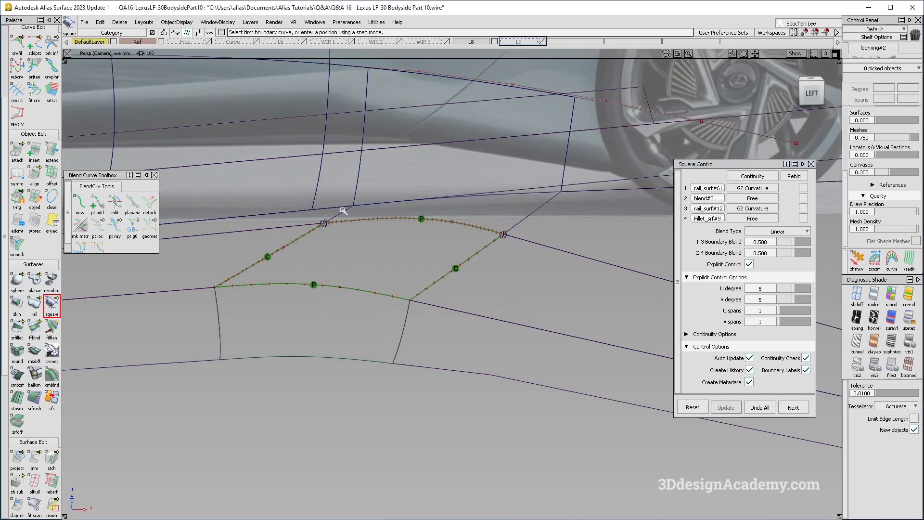
left_click(518, 195)
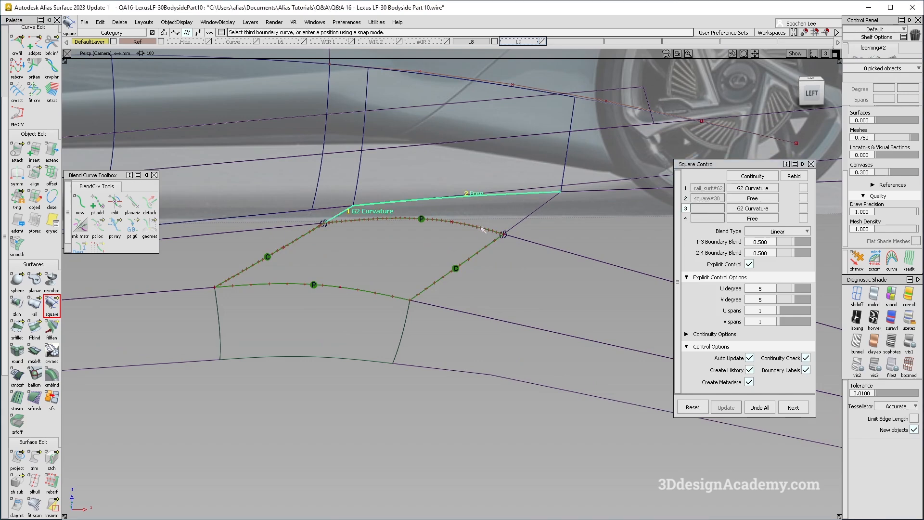
left_click(484, 230)
left_click(515, 217)
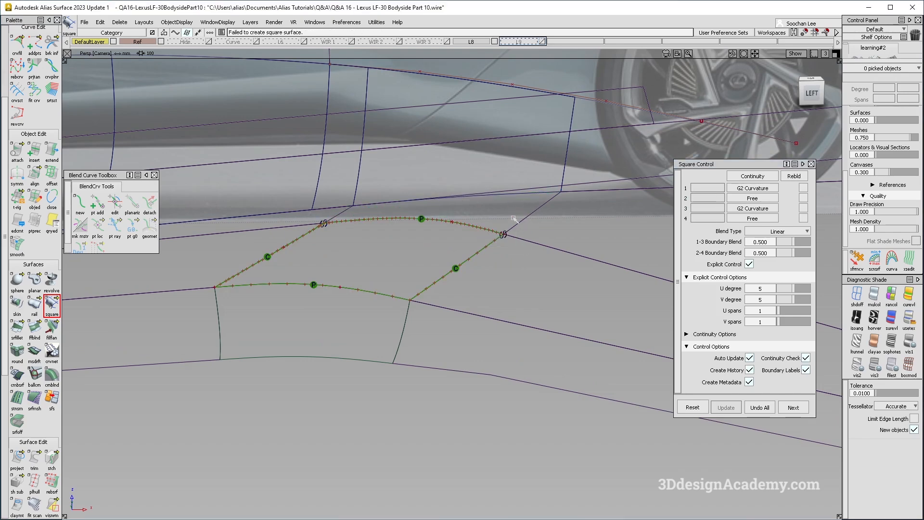
left_click(545, 194)
left_click(479, 226)
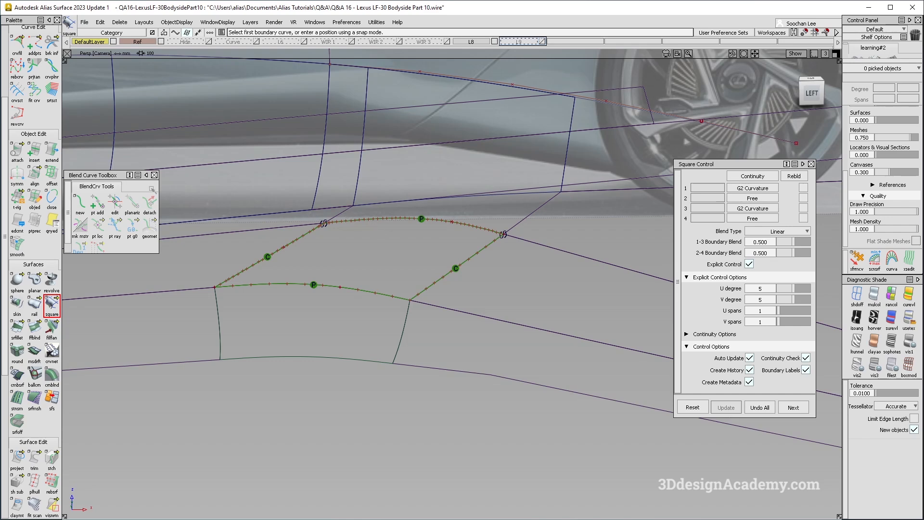
Step: Align the blend curve's rear end to the adjoining rear bodyside surface edge with G2 continuity
left_click(35, 175)
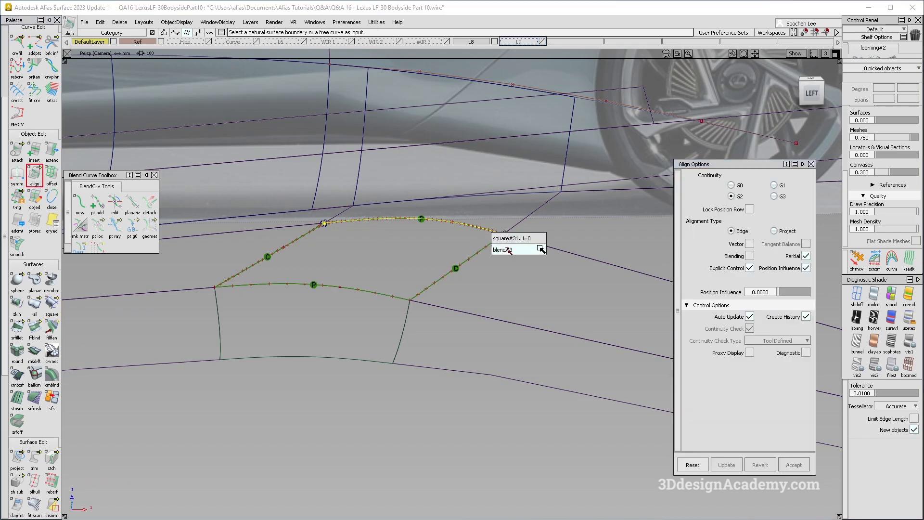
left_click(506, 238)
key("Return")
left_click(512, 236)
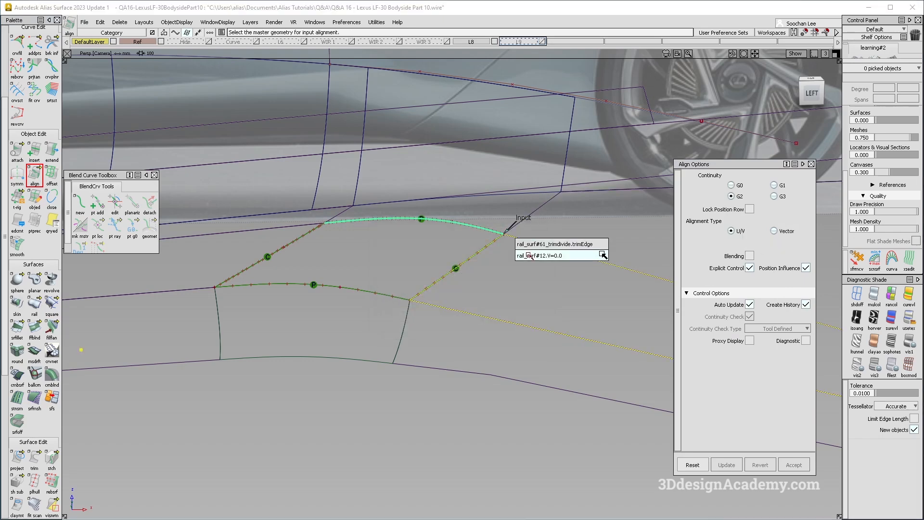
left_click(533, 243)
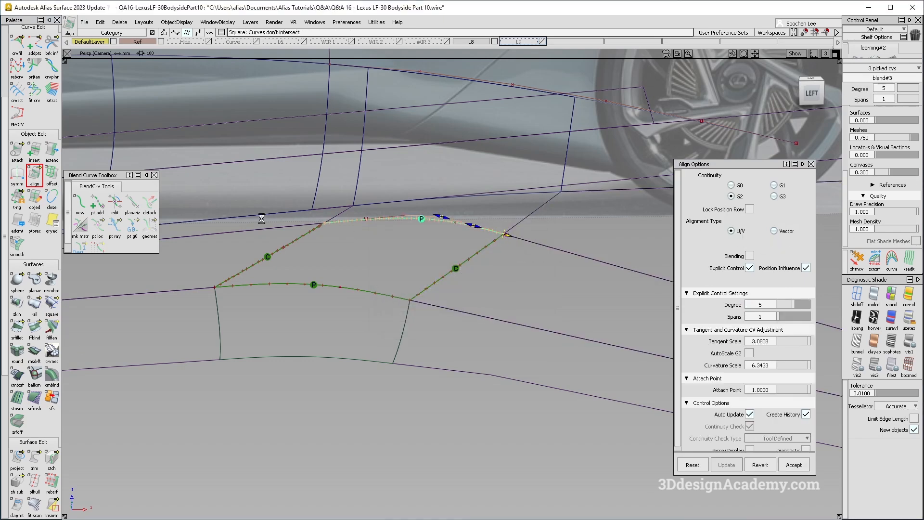
Step: Align the blend curve's front end to the adjoining front trimmed edge with G2 continuity
left_click_drag(332, 278, 334, 203, "ctrl+shift")
left_click(333, 222)
left_click(358, 242)
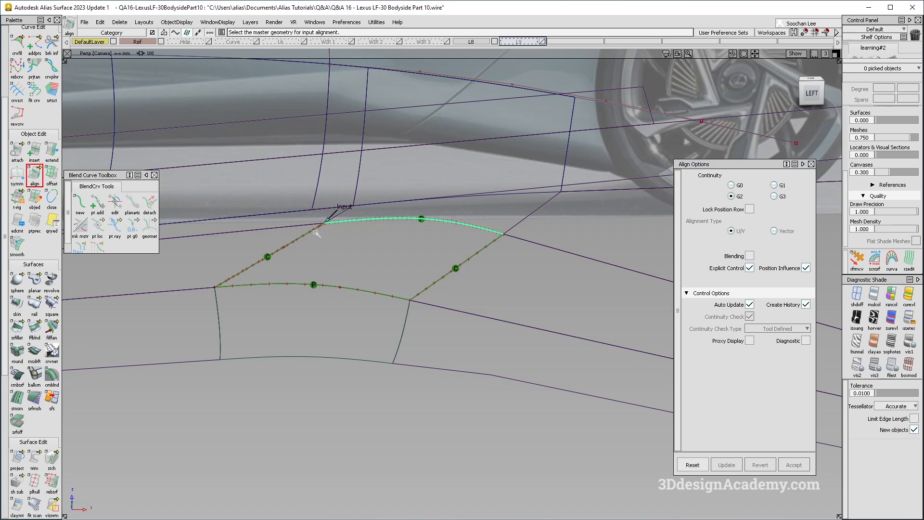
left_click(311, 226)
left_click(335, 243)
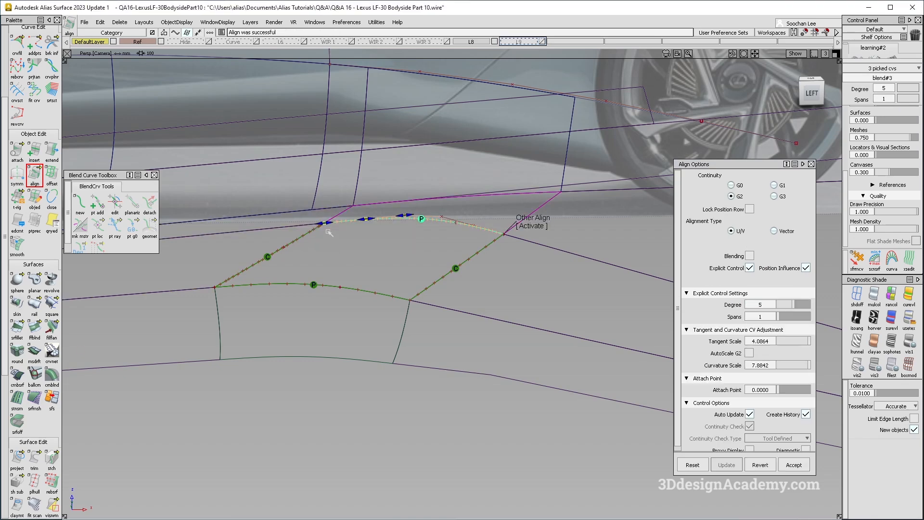
Step: Pick square#33 beside the blend curve and shade the bodyside in Multi Color to check the patch above the sill
left_click_drag(498, 283, 506, 226, "ctrl+shift")
left_click(508, 230)
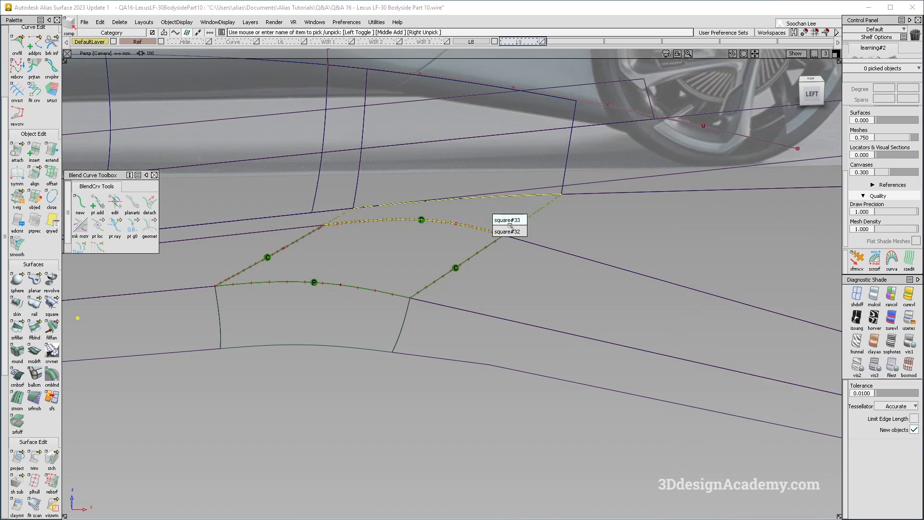
left_click(510, 221)
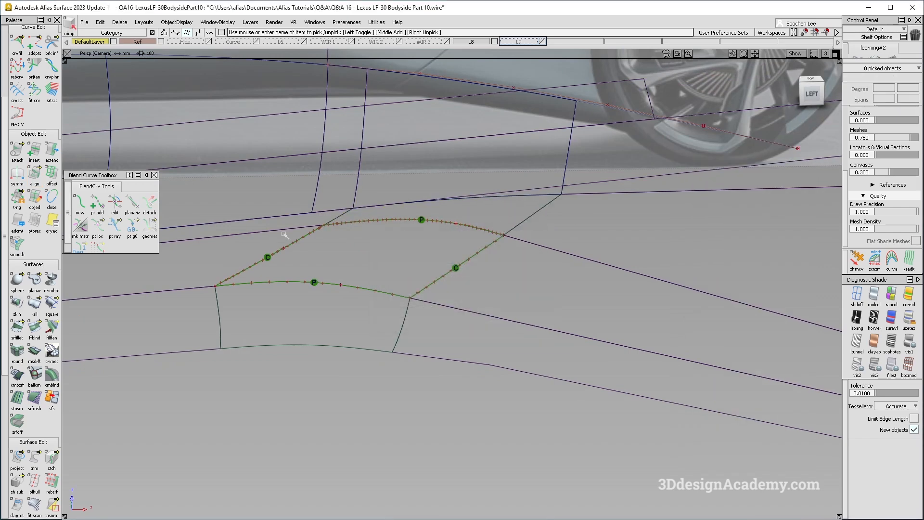
mouse_move(405, 244)
left_mouse_down("alt+shift")
mouse_move(438, 219)
mouse_move(437, 154)
left_mouse_up("alt+shift")
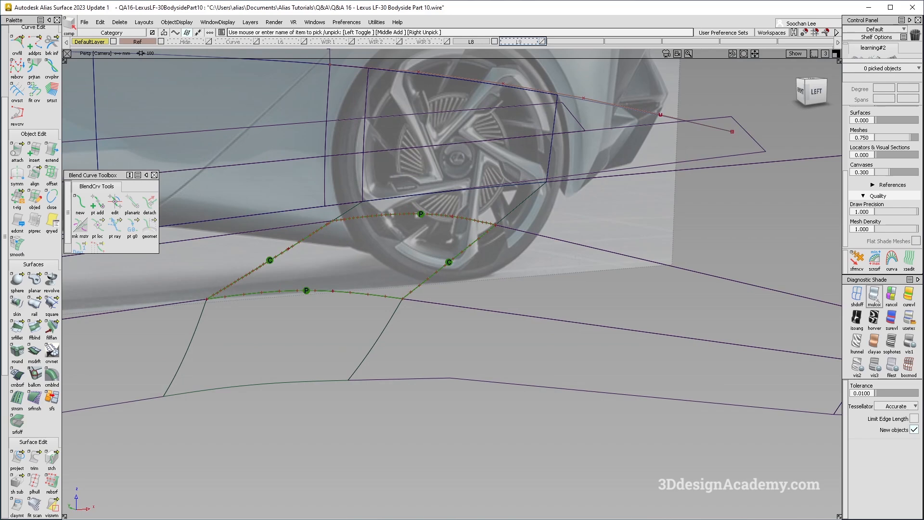
left_click(875, 295)
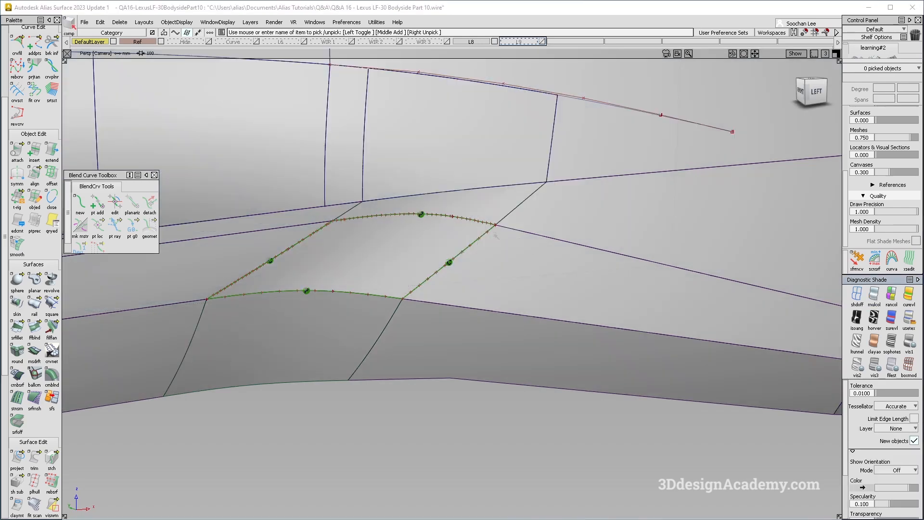
left_click_drag(489, 229, 453, 236, "alt+shift")
right_click_drag(493, 237, 539, 314, "ctrl+shift")
mouse_move(537, 304)
left_mouse_down("alt+shift")
mouse_move(421, 216)
mouse_move(540, 274)
left_mouse_up("alt+shift")
right_click_drag(622, 355, 795, 290, "ctrl+shift")
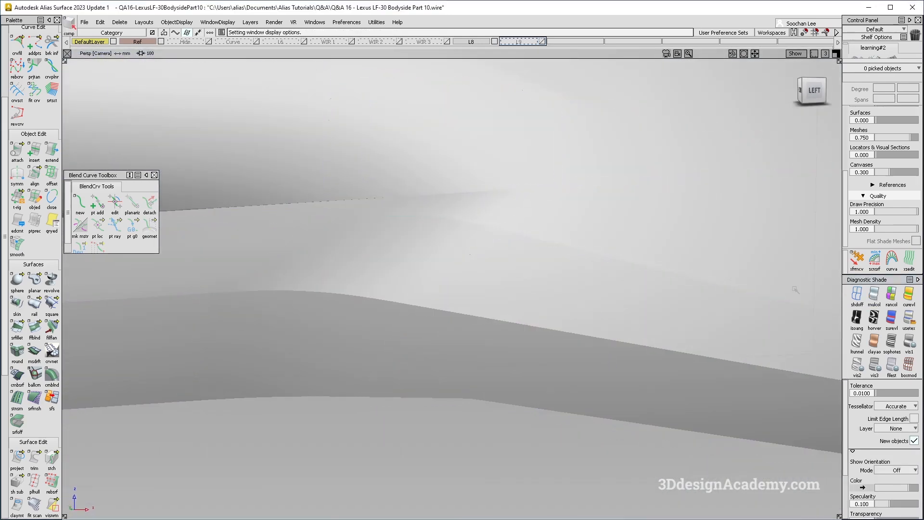
Step: Apply Showroom environment shading and examine the highlights around the lower rear corner patch
left_click(914, 327)
left_click_drag(486, 309, 458, 238, "alt+shift")
right_click_drag(458, 238, 363, 195, "alt+shift")
left_click_drag(363, 195, 372, 237, "alt+shift")
mouse_move(372, 237)
right_mouse_down("alt+shift")
mouse_move(391, 235)
mouse_move(339, 238)
right_mouse_up("alt+shift")
middle_click_drag(410, 235, 492, 253, "alt+shift")
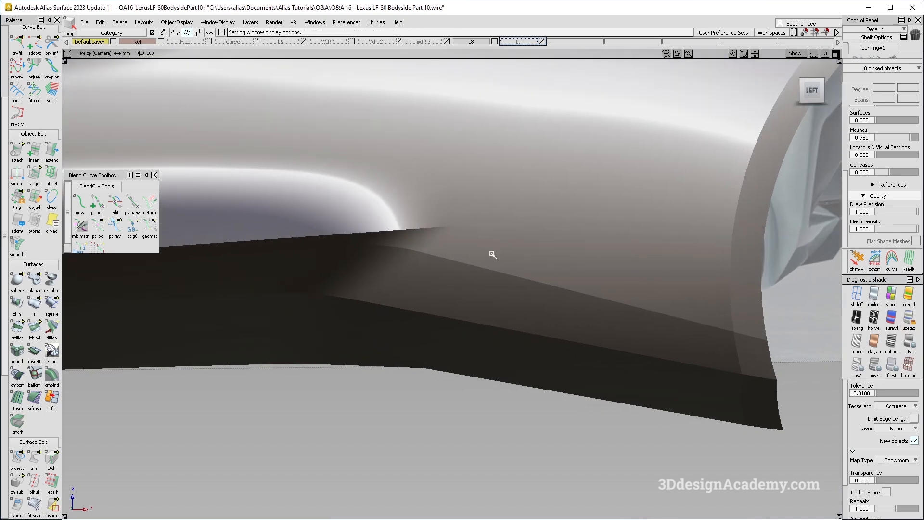
Step: Compare the shaded lower bodyside with the Lexus LF-30 side photo in the Photos viewer
key("alt+Tab")
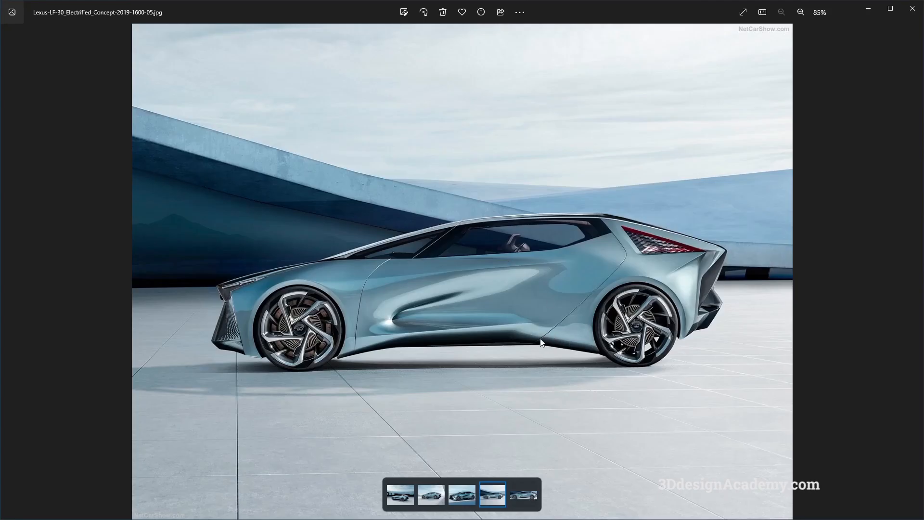
key("alt+Tab")
key("alt+Tab")
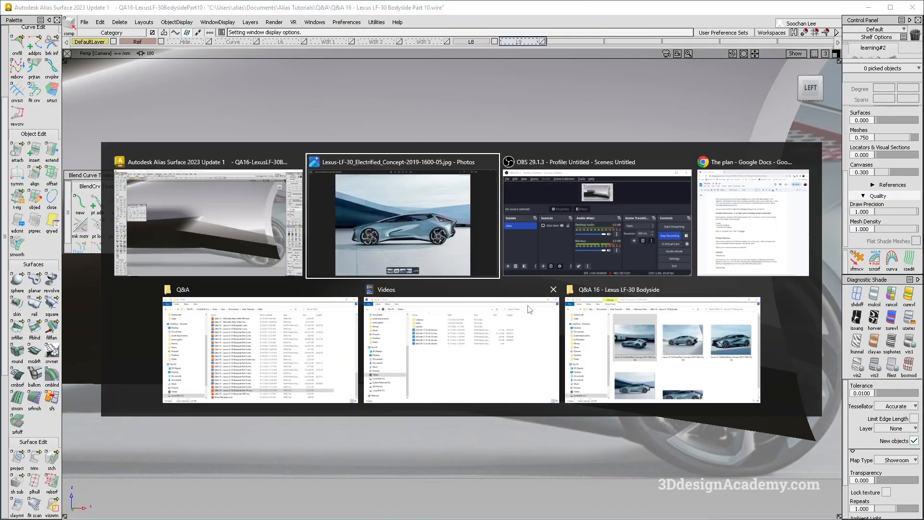
key("alt+Tab")
mouse_move(441, 308)
left_mouse_down("alt+shift")
mouse_move(421, 253)
mouse_move(359, 290)
mouse_move(270, 269)
mouse_move(253, 285)
left_mouse_up("alt+shift")
left_click_drag(246, 298, 521, 191, "alt+shift")
key("alt+Tab")
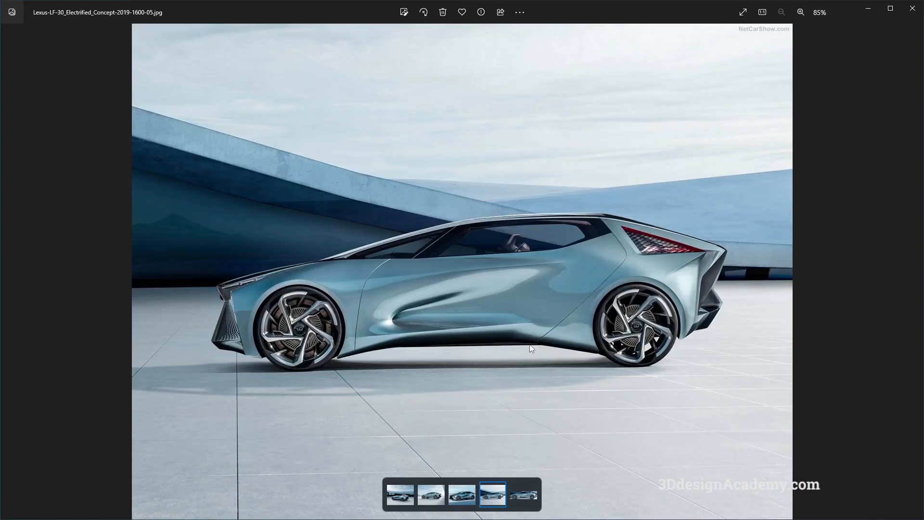
key("alt+Tab")
Step: Examine the highlight flow across the rear corner patch and whole bodyside, and turn the surface wireframe back on
left_click_drag(345, 303, 534, 271, "alt+shift")
right_click_drag(534, 271, 601, 268, "alt+shift")
left_click_drag(602, 268, 546, 291, "alt+shift")
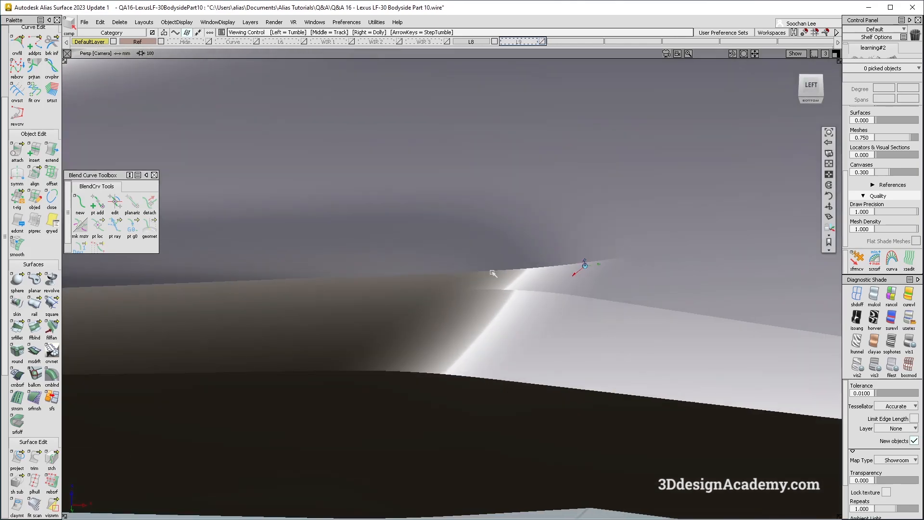
right_click_drag(546, 291, 480, 260, "alt+shift")
left_click_drag(480, 260, 480, 228, "alt+shift")
right_click_drag(562, 239, 570, 217, "alt+shift")
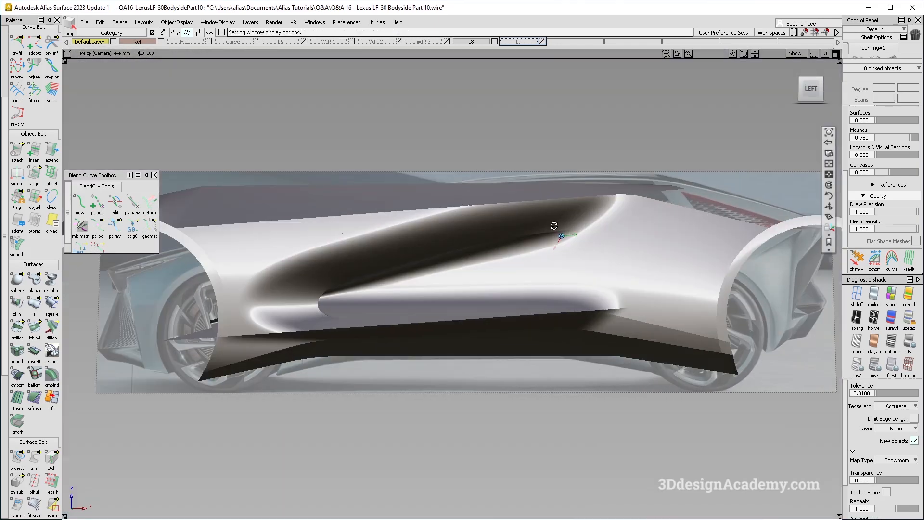
left_click_drag(569, 217, 546, 239, "alt+shift")
left_click_drag(406, 344, 427, 293, "alt+shift")
right_click_drag(427, 293, 318, 369, "ctrl+shift")
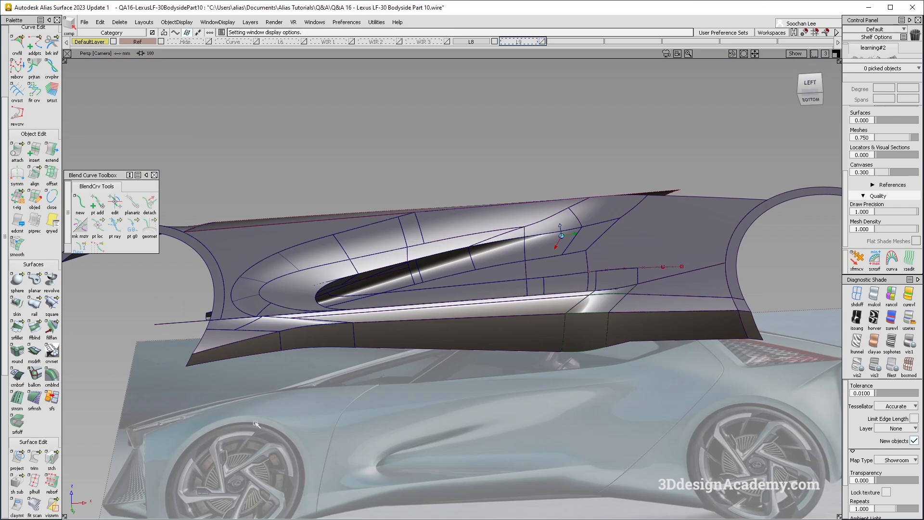
Step: Start a Surface Fillet and set its Start and End flow control to Auto
left_click(17, 332)
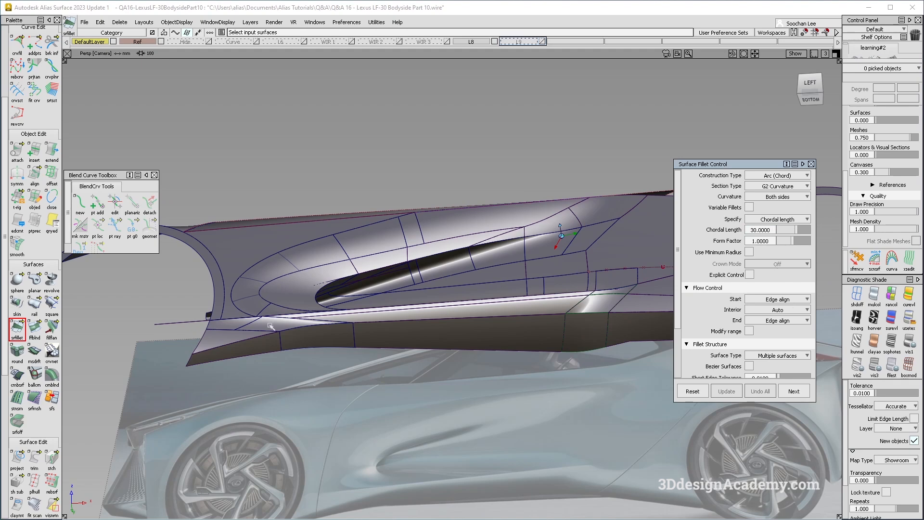
left_click(798, 299)
left_click(788, 347)
left_click(792, 322)
left_click(788, 379)
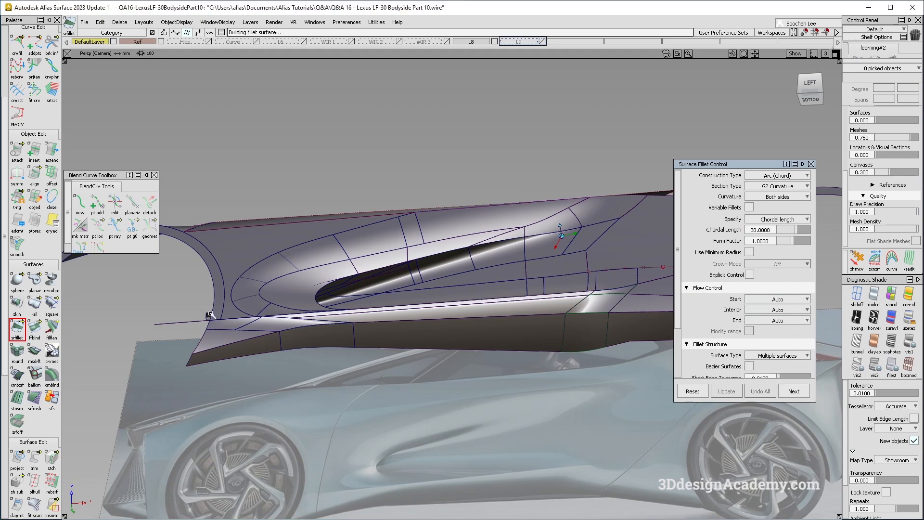
left_click(225, 343)
Step: Save the current bodyside file under its existing name
right_click_drag(289, 340, 359, 324, "alt+shift")
left_click_drag(359, 323, 128, 3, "alt+shift")
middle_click_drag(411, 307, 290, 293, "alt+shift")
left_click_drag(290, 293, 95, 2, "ctrl+shift")
left_click(85, 22)
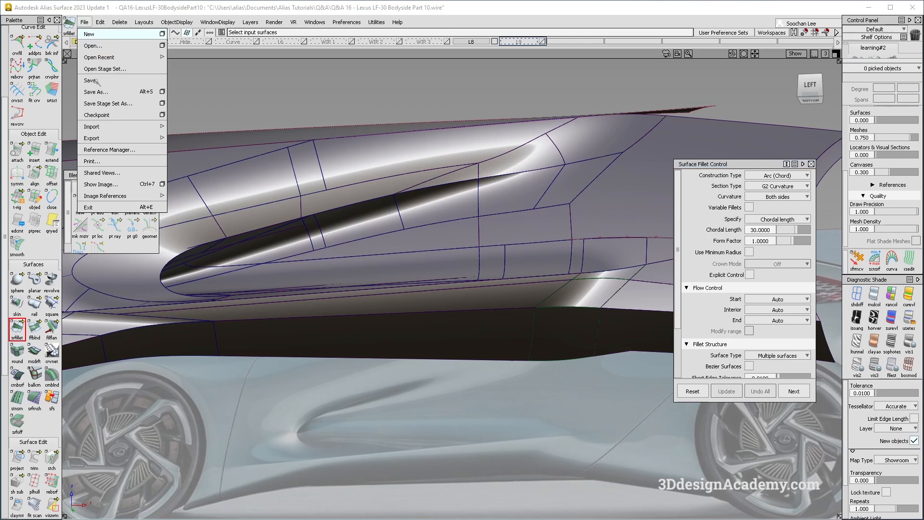
left_click(95, 81)
Step: Select the lower bodyside and sill surfaces and delete their construction history
left_click_drag(548, 244, 666, 239, "ctrl+shift")
left_click_drag(670, 236, 426, 483)
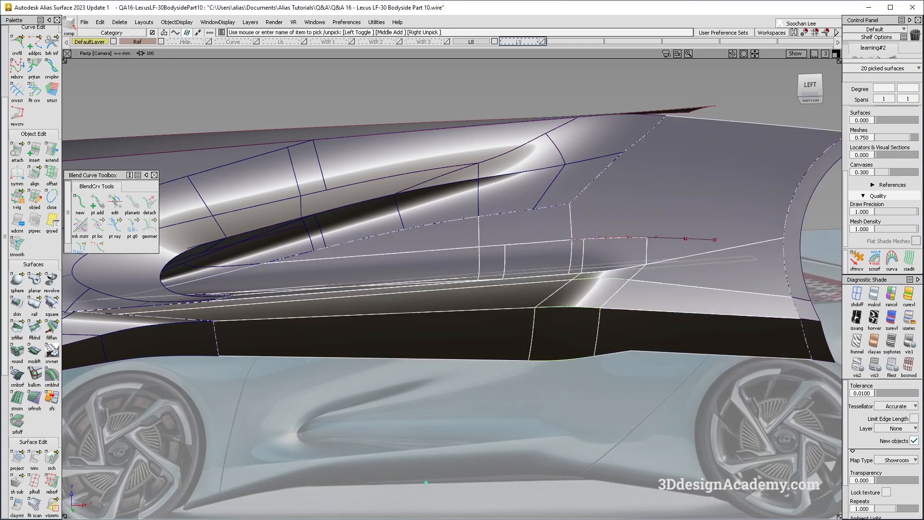
left_click(123, 23)
left_click(122, 48)
Step: Delete the narrow surface strip above the lower bodyside and the leftover blend#3 curve at the rear corner
left_click(423, 321)
left_click_drag(588, 345, 587, 288, "ctrl+shift")
right_click_drag(571, 280, 474, 293, "alt+shift")
left_click(556, 268)
key("Delete")
left_click_drag(680, 261, 647, 302, "ctrl+shift")
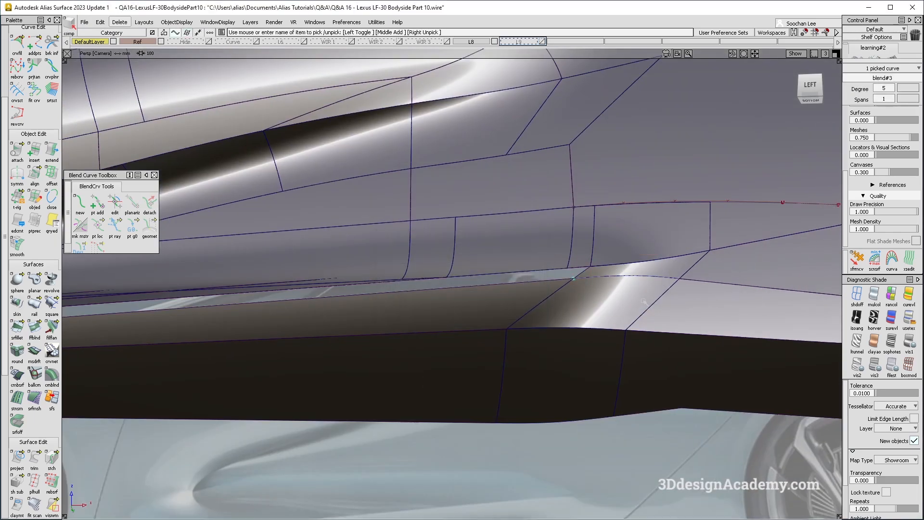
Step: Untrim the lower bodyside surface rail_surf#61_trimdivide#2 in front of the rear corner patch
left_click_drag(462, 281, 524, 306, "ctrl+shift")
left_click(451, 308)
right_click_drag(385, 312, 138, 323, "alt+shift")
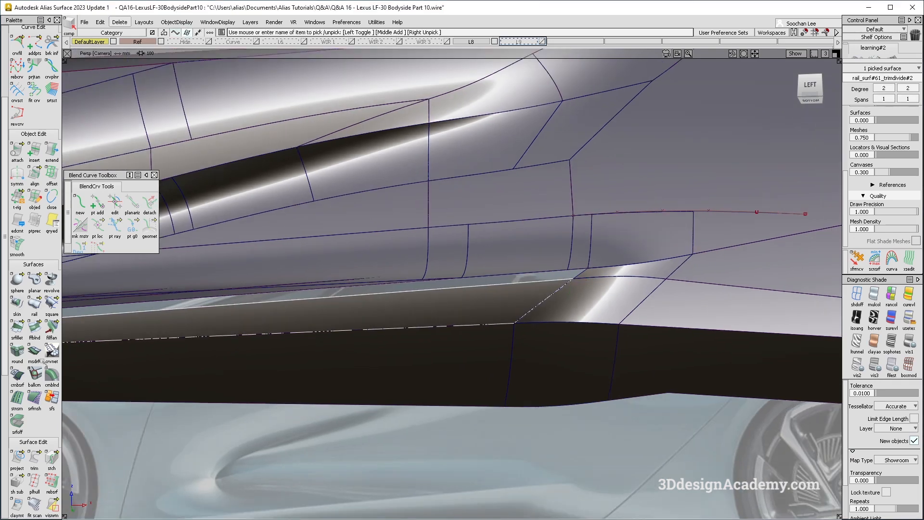
right_click_drag(462, 337, 372, 330, "alt+shift")
right_click_drag(597, 291, 433, 269, "alt+shift")
left_click_drag(34, 460, 73, 460)
Step: Delete the unwanted piece beside the rear corner patch and restart Trim for the lower bodyside surface
mouse_move(554, 316)
left_mouse_down("ctrl+shift")
mouse_move(596, 359)
mouse_move(554, 285)
left_mouse_up("ctrl+shift")
left_click(550, 282)
key("Delete")
left_click_drag(261, 431, 191, 280, "ctrl+shift")
left_click_drag(35, 460, 39, 459)
key("space")
right_click_drag(537, 303, 481, 293, "alt+shift")
left_click_drag(481, 293, 448, 328, "alt+shift")
left_click_drag(358, 320, 152, 339, "ctrl+shift")
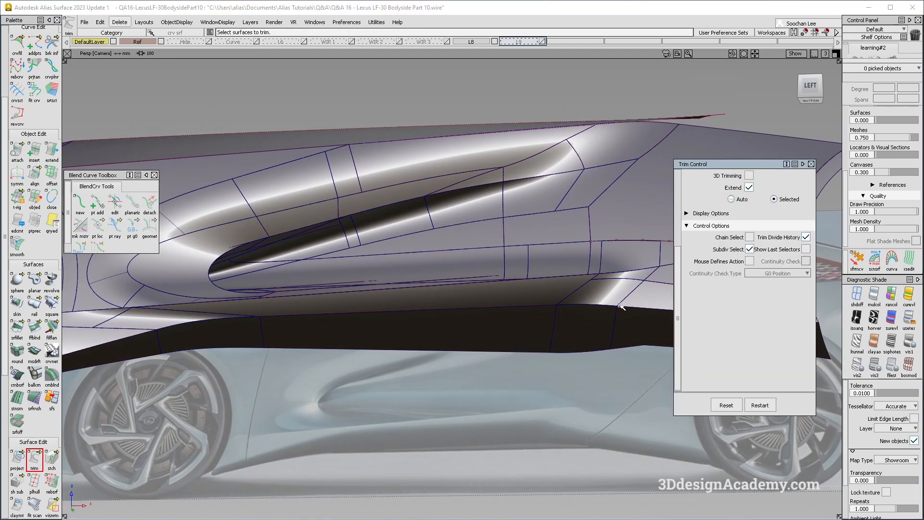
Step: Switch the model's diagnostic shading from Showroom back to plain Multi Color
right_click_drag(621, 306, 537, 308, "alt+shift")
left_click_drag(537, 308, 912, 297, "alt+shift")
left_click(857, 295)
left_click_drag(481, 337, 381, 308, "alt+shift")
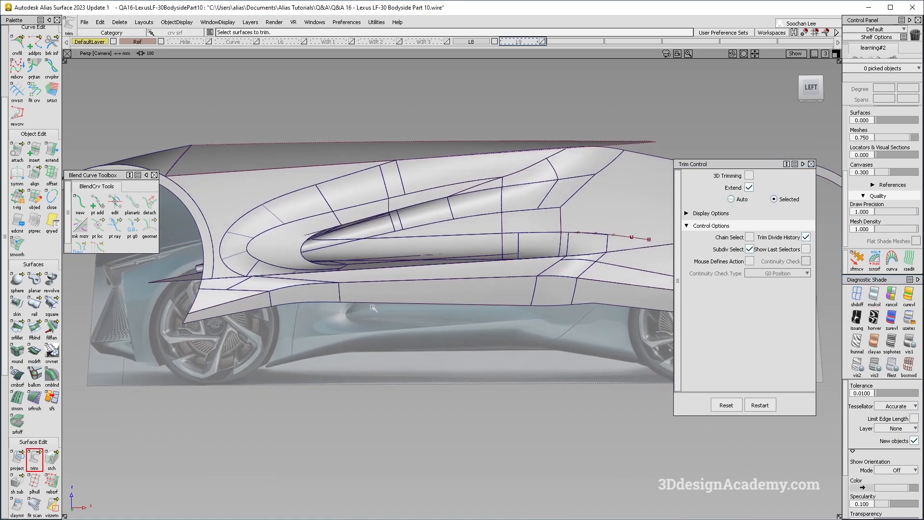
Step: Delete the leftover curve rebuildCurve#6 behind the lower feature on the bodyside
left_click_drag(599, 246, 606, 288, "ctrl+shift")
left_click(626, 236)
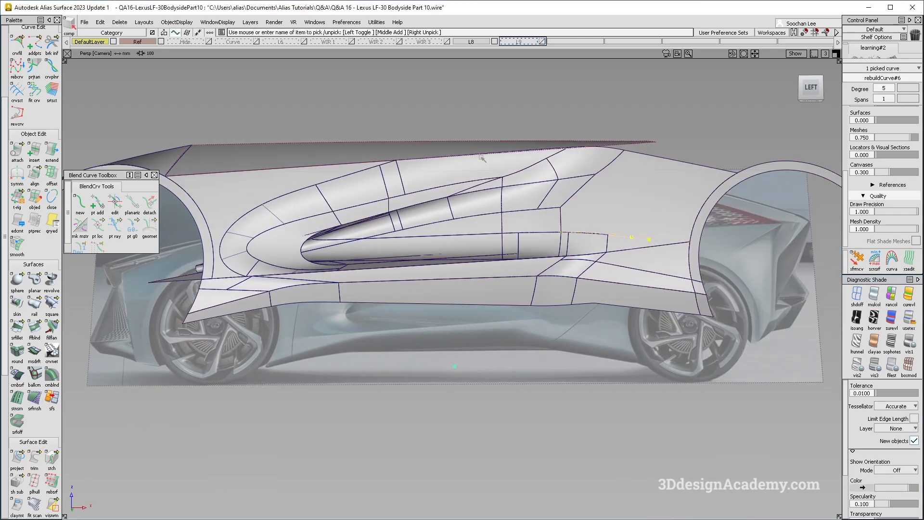
key("Delete")
left_click(472, 255)
right_click_drag(257, 312, 332, 350, "alt+shift")
mouse_move(333, 351)
left_mouse_down("ctrl+shift")
mouse_move(307, 230)
mouse_move(270, 303)
mouse_move(308, 298)
left_mouse_up("ctrl+shift")
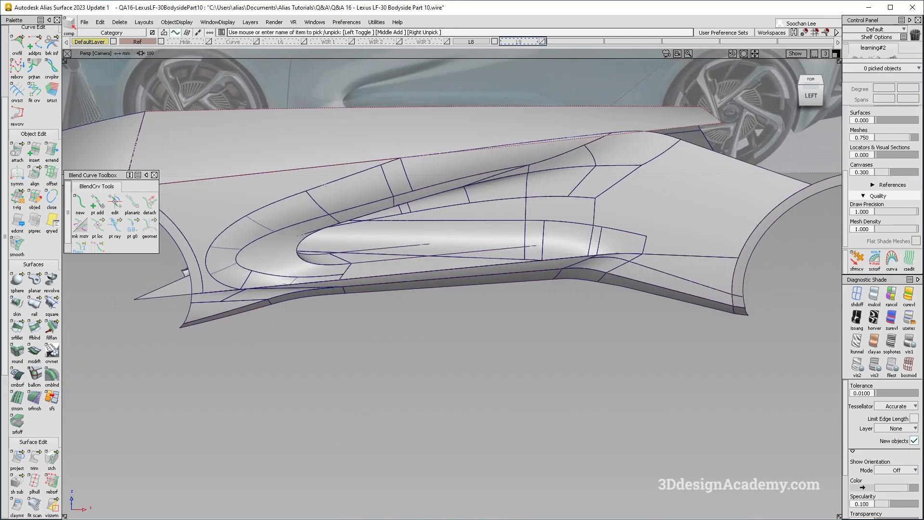
Step: Select all the bodyside surfaces, delete their construction history, and clear the selection
left_click_drag(759, 462, 162, 119)
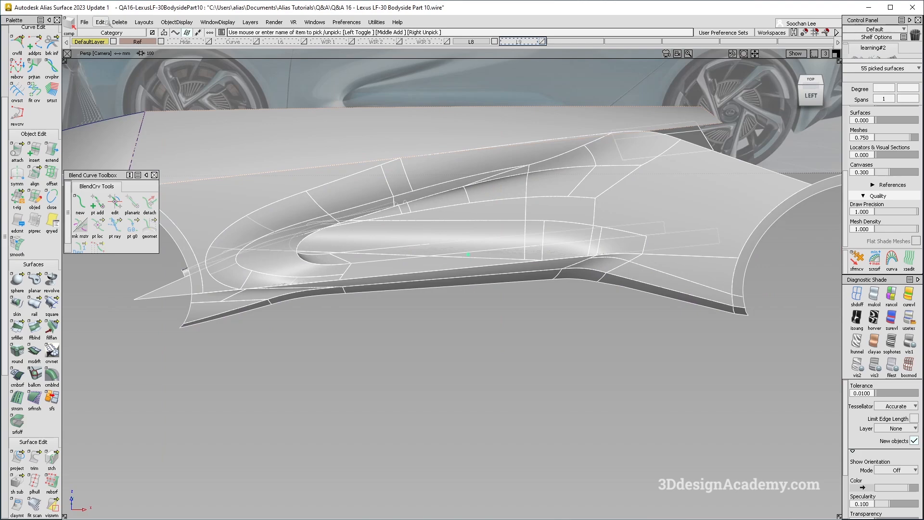
left_click(126, 24)
left_click(139, 44)
mouse_move(321, 314)
left_mouse_down("ctrl+shift")
mouse_move(316, 223)
mouse_move(225, 330)
left_mouse_up("ctrl+shift")
mouse_move(264, 279)
left_mouse_down("alt+shift")
mouse_move(367, 298)
mouse_move(685, 318)
left_mouse_up("alt+shift")
Step: Start a Surface Fillet in the left view and choose the front lower bodyside surfaces as its first side
left_click(811, 90)
right_click_drag(554, 327, 220, 396, "alt+shift")
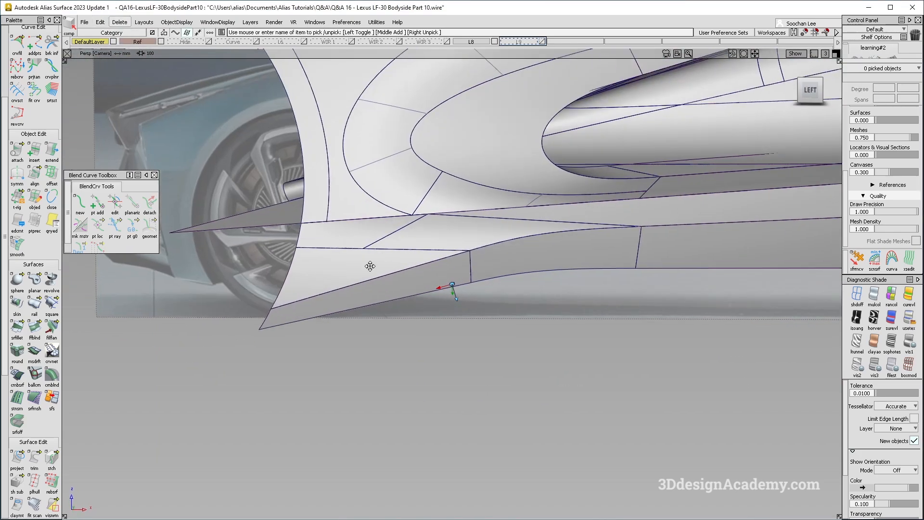
middle_click_drag(220, 396, 151, 411, "alt+shift")
left_click_drag(150, 410, 75, 232, "ctrl+shift")
left_click(16, 328)
left_click(355, 271)
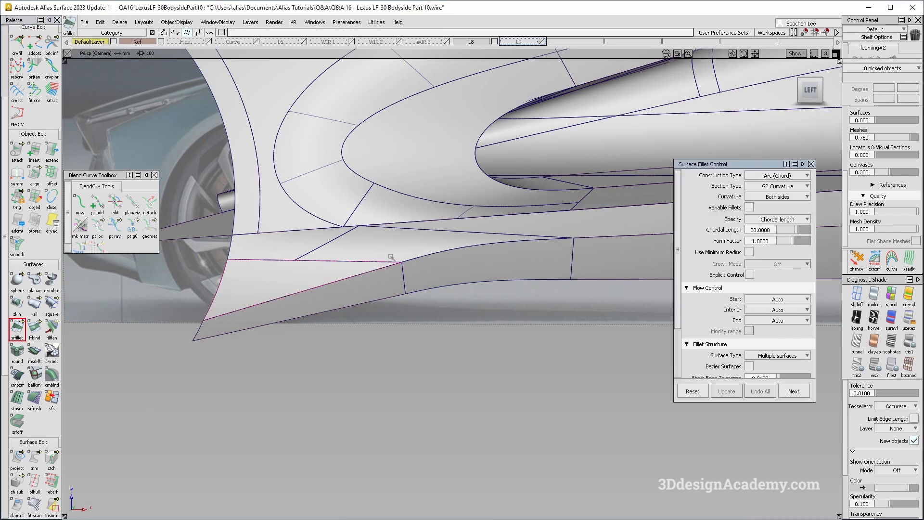
left_click(392, 247, "shift")
Step: Complete the surface sets along the lower bodyside and sill and build a G2 Curvature fillet with chordal length 30
left_click(385, 282)
left_click(503, 262)
middle_click_drag(503, 263, 293, 265, "alt+shift")
left_click(521, 264)
middle_click_drag(668, 261, 275, 292, "alt+shift")
left_click_drag(540, 255, 515, 247, "alt+shift")
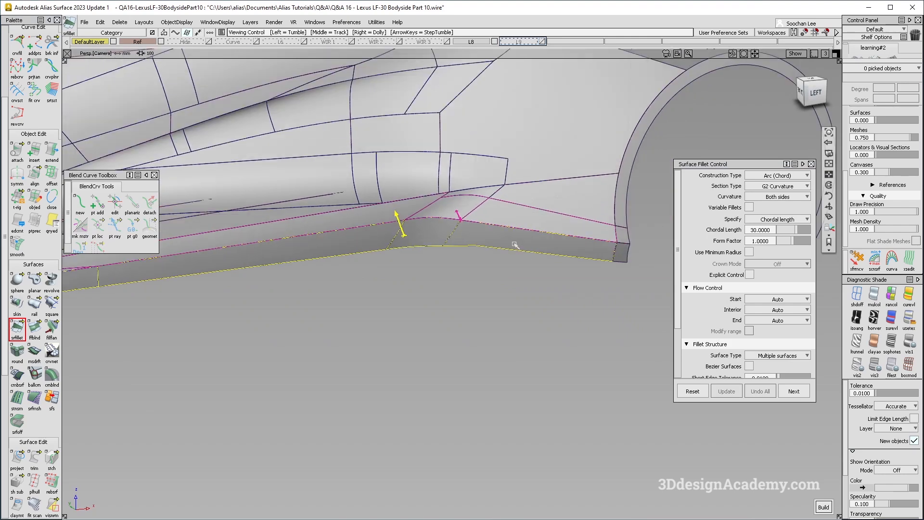
left_click_drag(572, 237, 505, 310, "alt+shift")
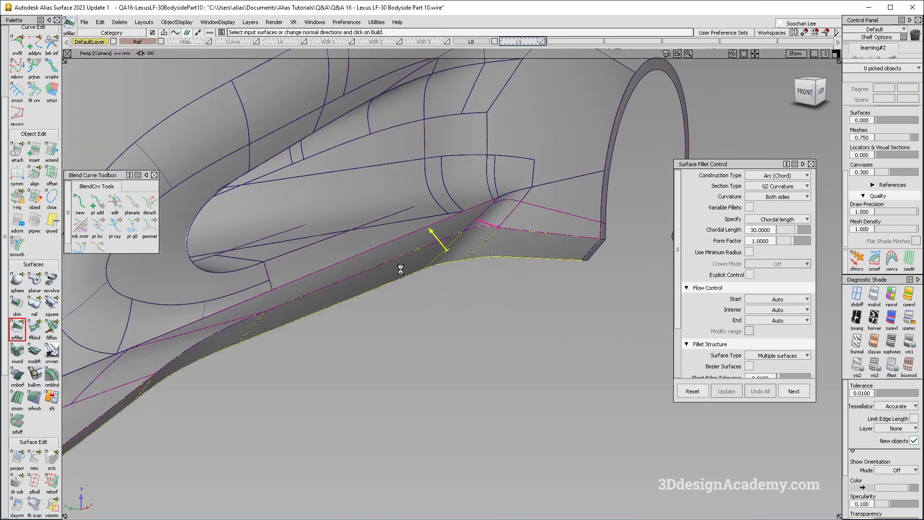
Step: Examine the fillet along the whole sill and compare it with the Lexus side photo
left_click_drag(402, 270, 279, 235, "alt+shift")
middle_click_drag(279, 235, 482, 235, "alt+shift")
left_click_drag(482, 235, 552, 260, "alt+shift")
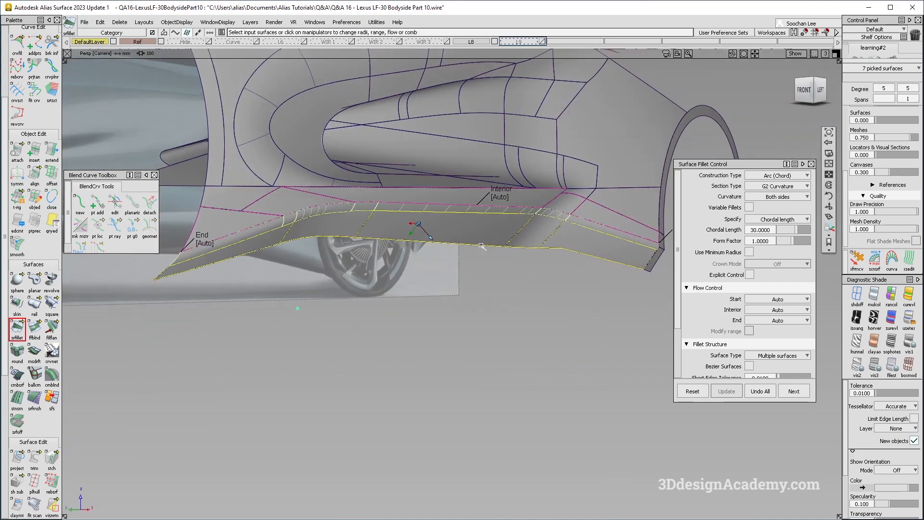
left_click_drag(575, 327, 469, 320, "alt+shift")
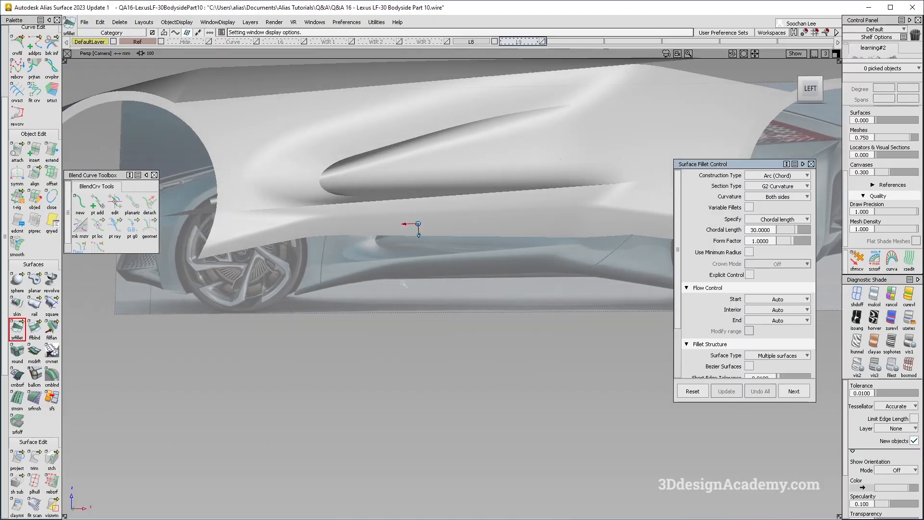
key("alt+Tab")
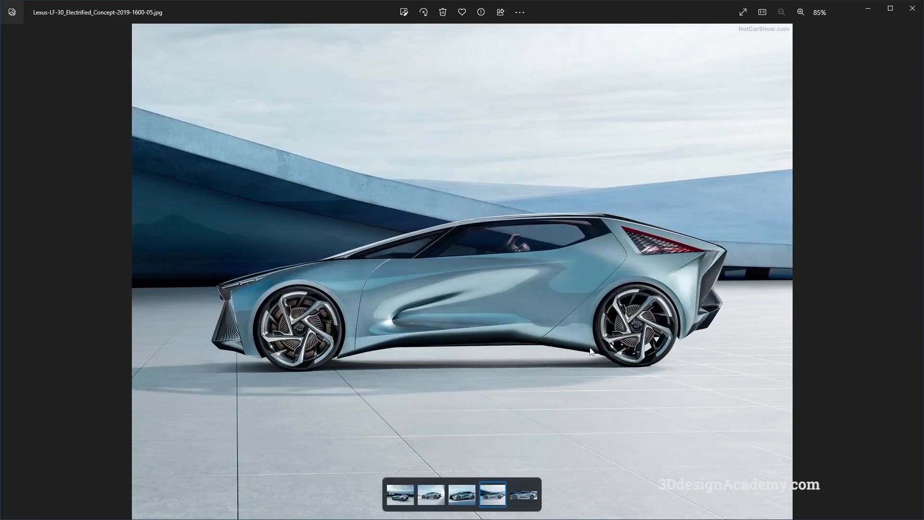
key("alt+Tab")
left_click_drag(472, 239, 407, 225, "alt+shift")
right_click_drag(619, 295, 549, 202, "ctrl+shift")
Step: Set the sill fillet's Interior flow control to Default and try to rebuild it
key("ctrl+q")
left_click(536, 214)
right_click_drag(418, 229, 486, 229, "alt+shift")
left_click(501, 203)
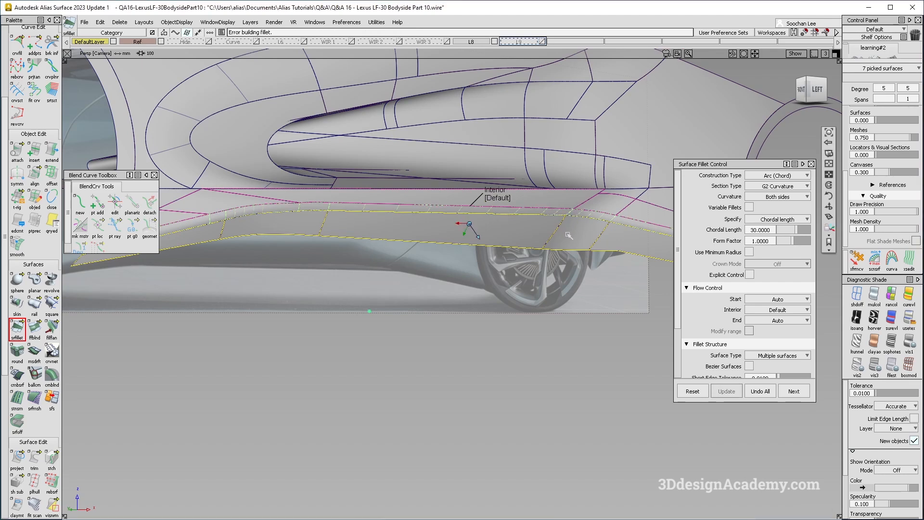
right_click_drag(468, 229, 488, 246, "alt+shift")
left_click_drag(562, 242, 600, 241, "alt+shift")
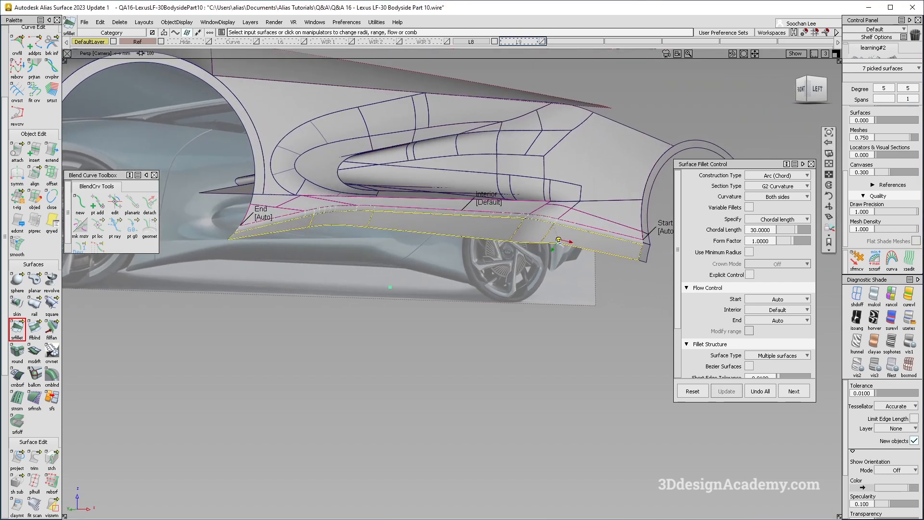
Step: Set the fillet's Start flow control to Edge align and try to rebuild it
left_click(667, 231)
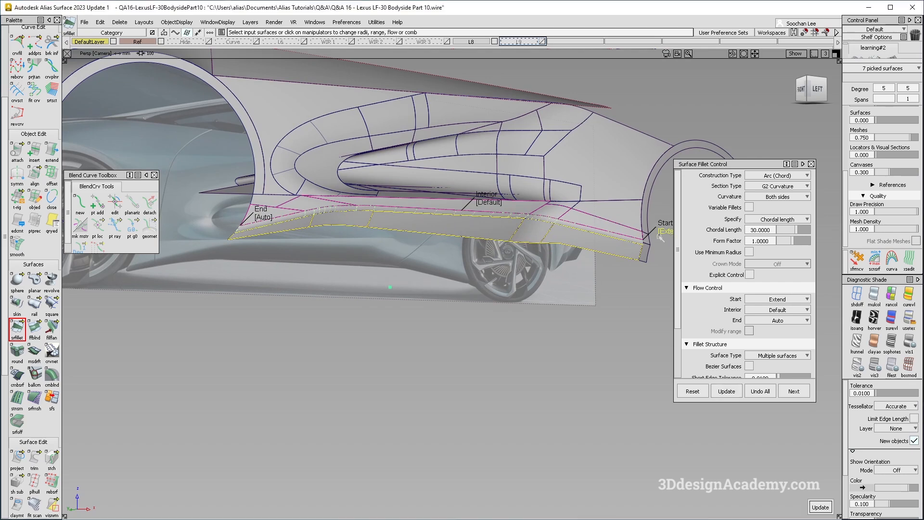
left_click(647, 246)
left_click_drag(533, 230, 544, 252, "alt+shift")
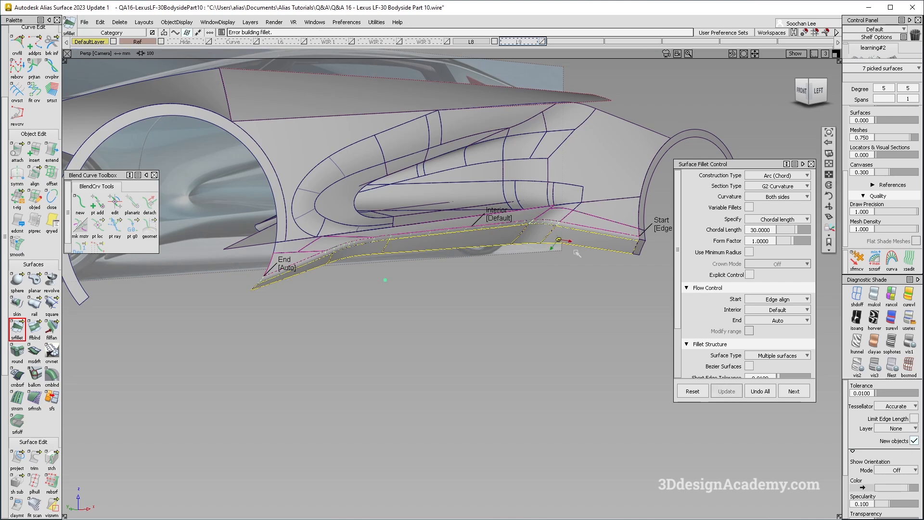
Step: Undo the sill fillet, reselect the full lower bodyside and sill surface sets, and try to build it again
left_click(760, 391)
left_click_drag(510, 272, 375, 277, "alt+shift")
left_click_drag(242, 266, 315, 228)
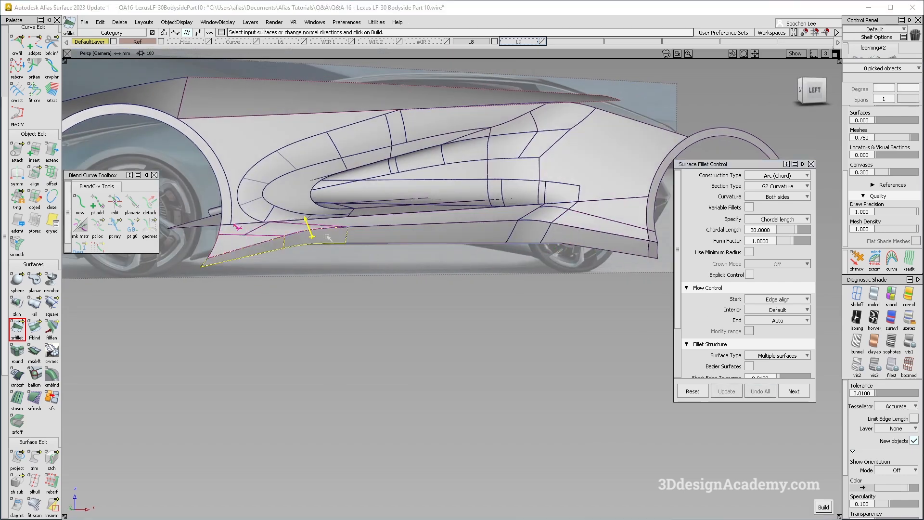
left_click(537, 225)
left_click_drag(539, 227, 464, 250, "alt+shift")
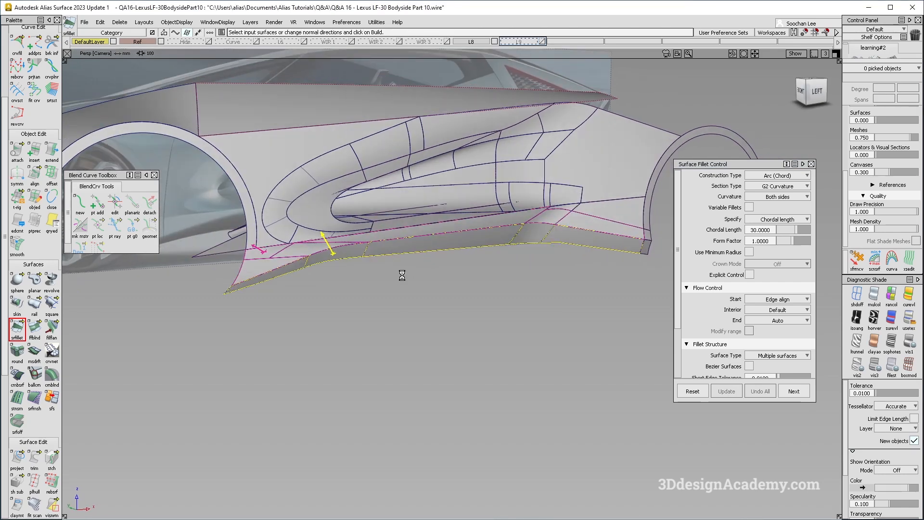
key("alt+shift")
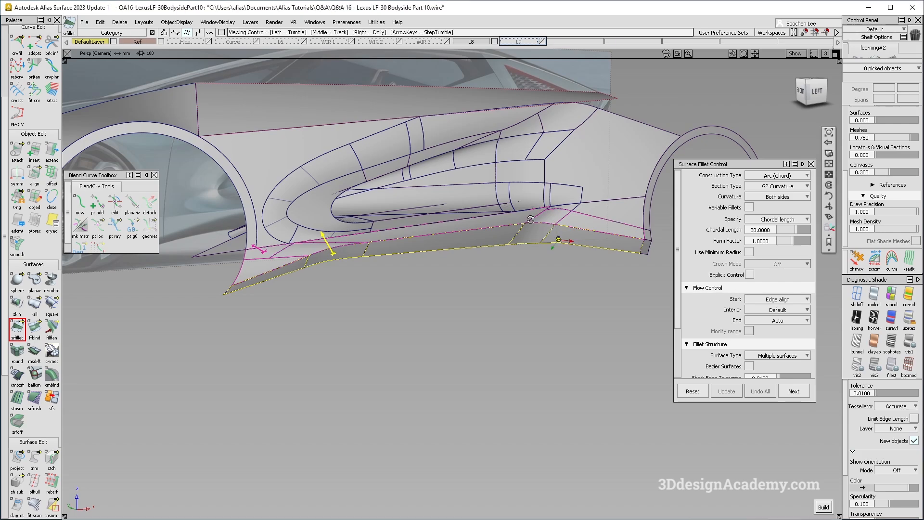
Step: Try to fillet the rear, corner and middle lower bodyside surfaces against the sill with Interior flow set to Default
right_click_drag(529, 219, 464, 269, "alt+shift")
left_click_drag(464, 269, 561, 253, "alt+shift")
right_click_drag(561, 253, 585, 262, "alt+shift")
left_click_drag(585, 262, 554, 278, "alt+shift")
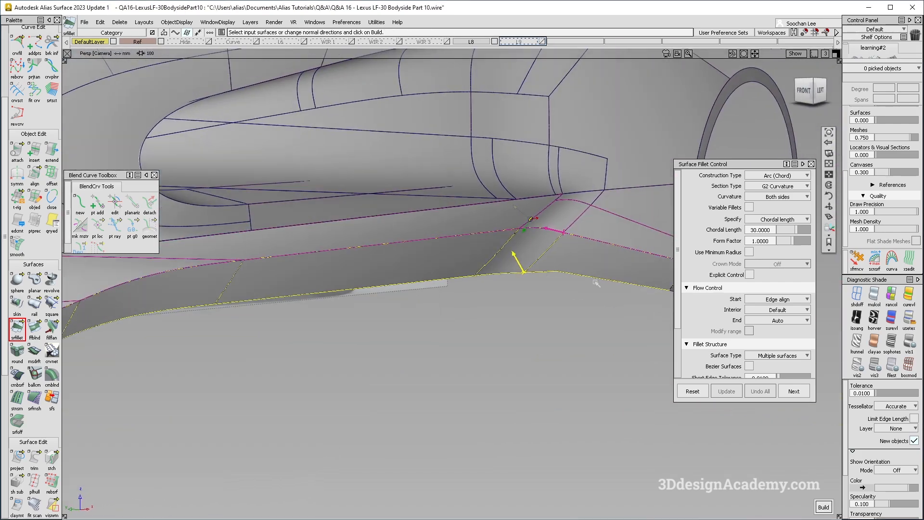
key("ctrl+z")
left_click(588, 230)
left_click(597, 256)
left_click(545, 220)
left_click(522, 250)
left_click(492, 226)
left_click(462, 255)
left_click_drag(462, 255, 528, 269, "alt+shift")
key("space")
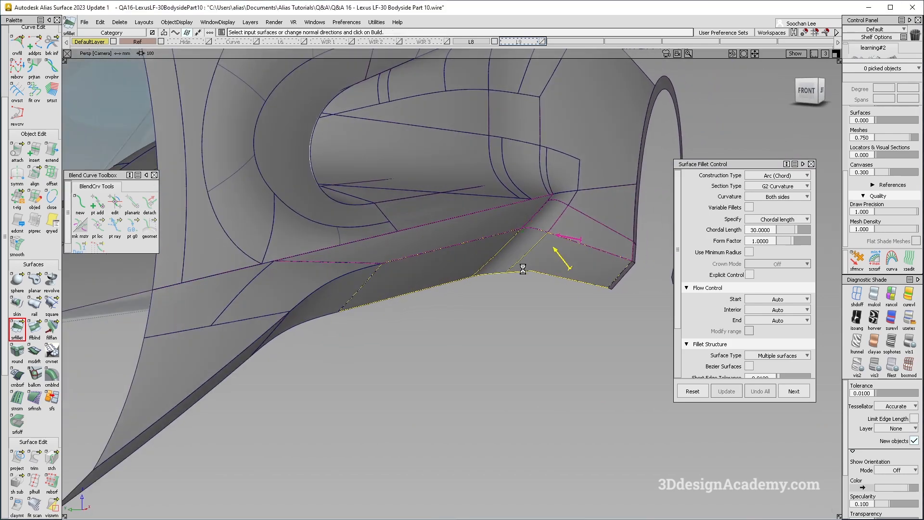
left_click_drag(547, 264, 377, 294, "alt+shift")
left_click(370, 290)
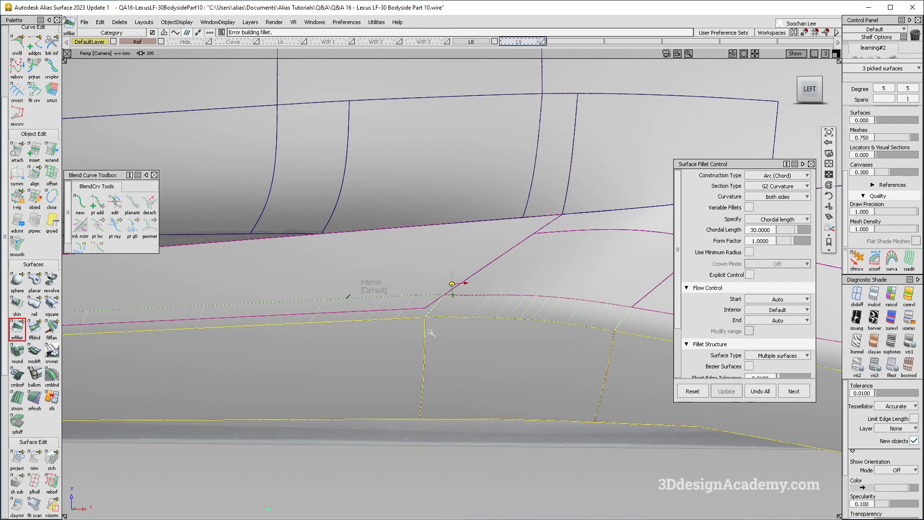
Step: Undo the rear fillet attempt and fillet only the front and middle lower bodyside surfaces with the sill, stopping before the rear corner
left_click(755, 392)
right_click_drag(499, 324, 511, 310, "alt+shift")
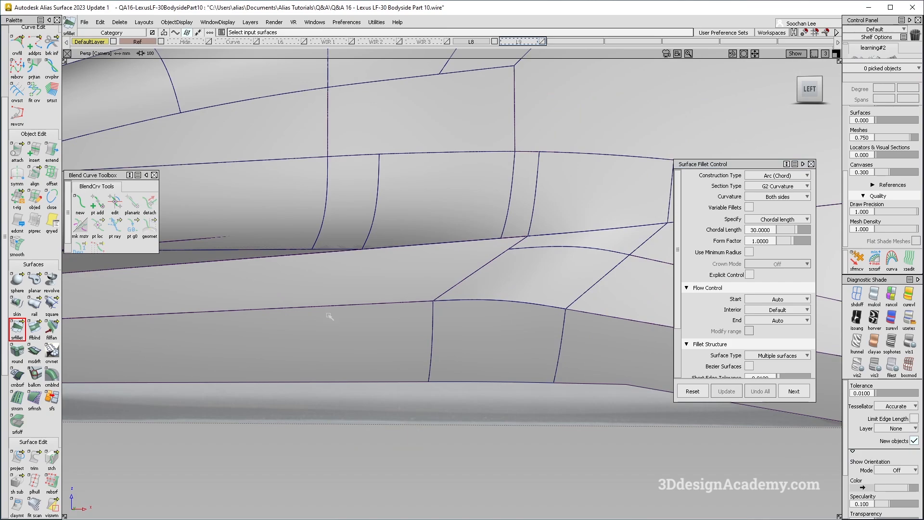
right_click_drag(330, 317, 397, 314, "alt+shift")
middle_click_drag(332, 315, 367, 312, "alt+shift")
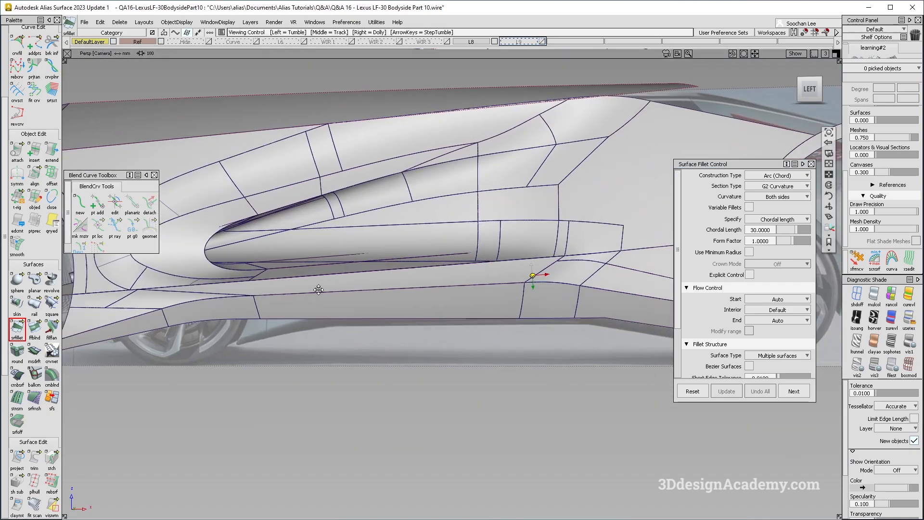
middle_click_drag(224, 305, 293, 297, "alt+shift")
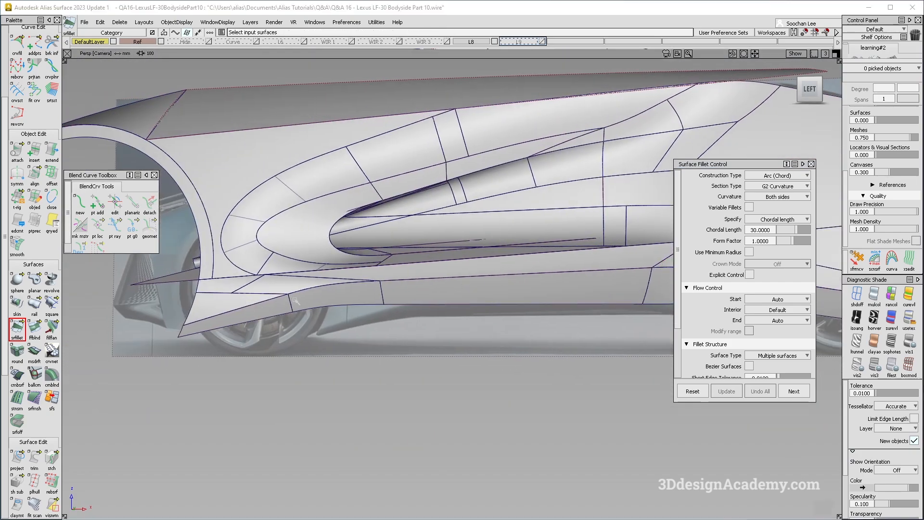
left_click(285, 296)
left_click(332, 285)
left_click_drag(385, 295, 478, 299, "alt+shift")
left_click(477, 306)
left_click(459, 282)
key("space")
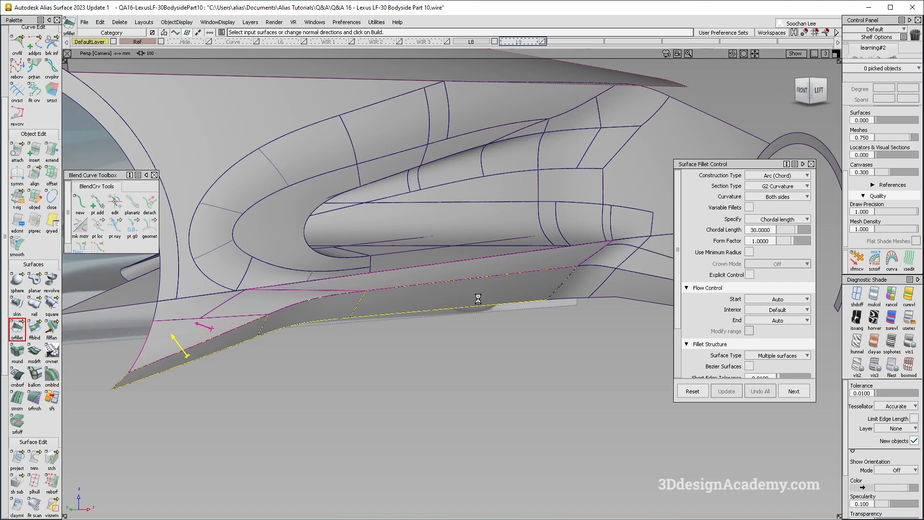
Step: Examine the partial sill fillet from its front end to where it meets the rear corner patch
left_click_drag(482, 299, 320, 280, "alt+shift")
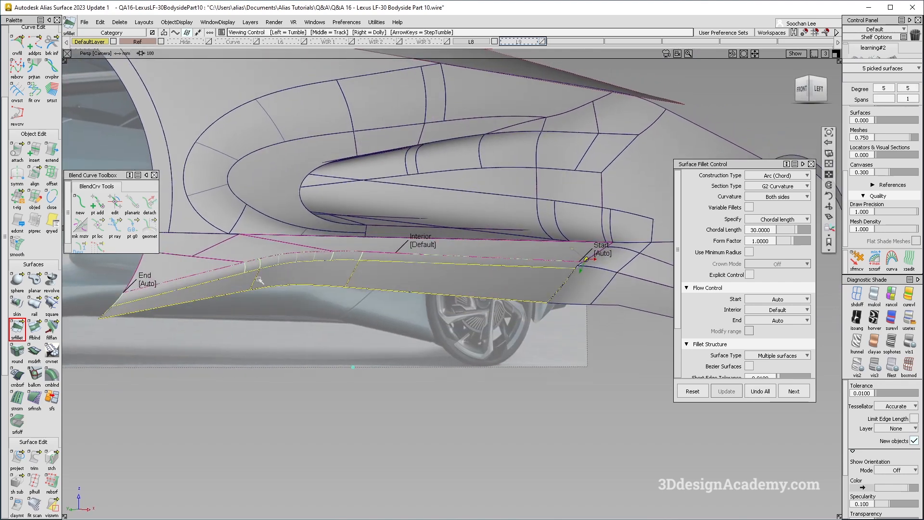
left_click(321, 261, "alt+shift")
right_click_drag(320, 262, 371, 253, "alt+shift")
left_click_drag(371, 254, 260, 226, "alt+shift")
right_click_drag(260, 226, 207, 267, "alt+shift")
left_click_drag(207, 267, 289, 282, "alt+shift")
right_click_drag(342, 276, 355, 295, "ctrl+shift")
left_click(340, 265, "alt+shift")
right_click_drag(341, 265, 385, 270, "alt+shift")
left_click_drag(385, 269, 297, 266, "alt+shift")
middle_click_drag(297, 267, 386, 270, "alt+shift")
right_click_drag(385, 270, 396, 324, "alt+shift")
middle_click_drag(563, 307, 414, 326, "alt+shift")
left_click(479, 321, "alt+shift")
right_click_drag(479, 321, 520, 320, "alt+shift")
mouse_move(520, 320)
left_mouse_down("alt+shift")
mouse_move(551, 311)
mouse_move(530, 312)
left_mouse_up("alt+shift")
right_click_drag(529, 312, 573, 314, "alt+shift")
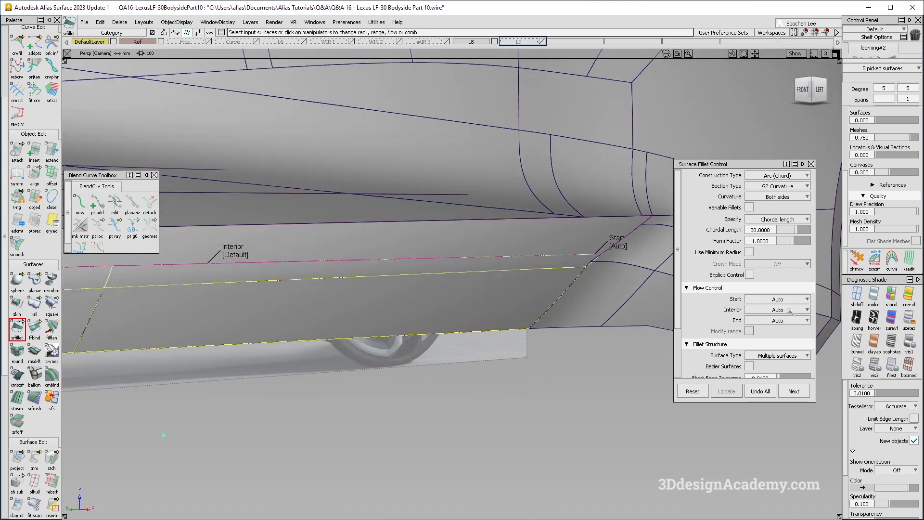
Step: Undo the partial sill fillet and compare the rear corner of the sill with the Lexus side photo
middle_click_drag(568, 259, 499, 256, "alt+shift")
key("ctrl+z")
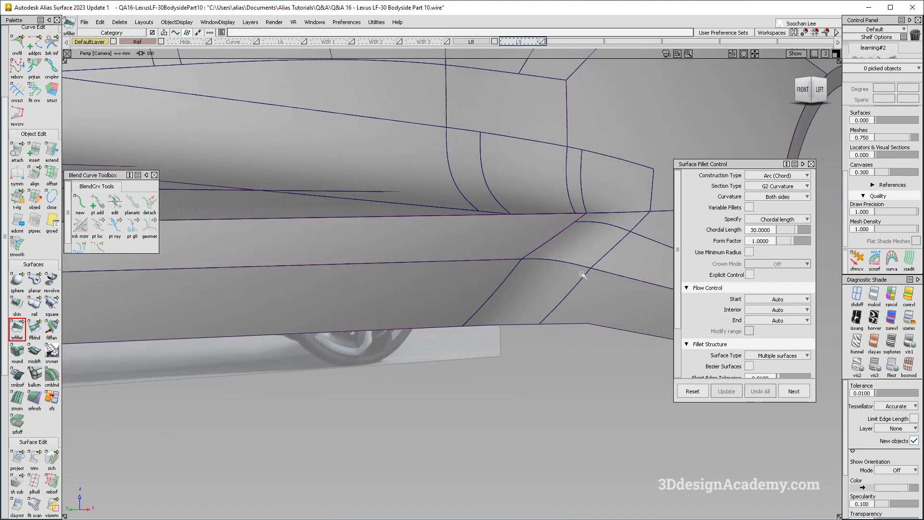
right_click_drag(546, 269, 440, 284, "alt+shift")
left_click_drag(440, 284, 424, 306, "alt+shift")
key("alt+Tab")
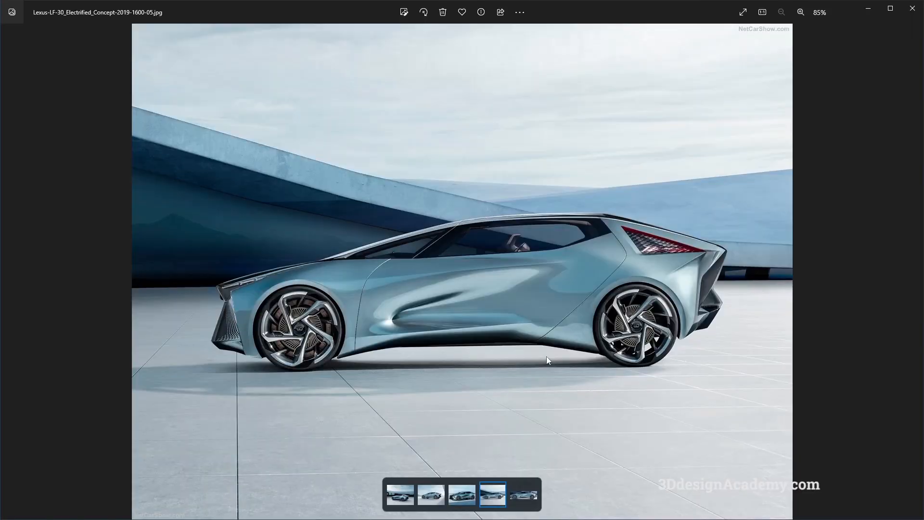
key("alt+Tab")
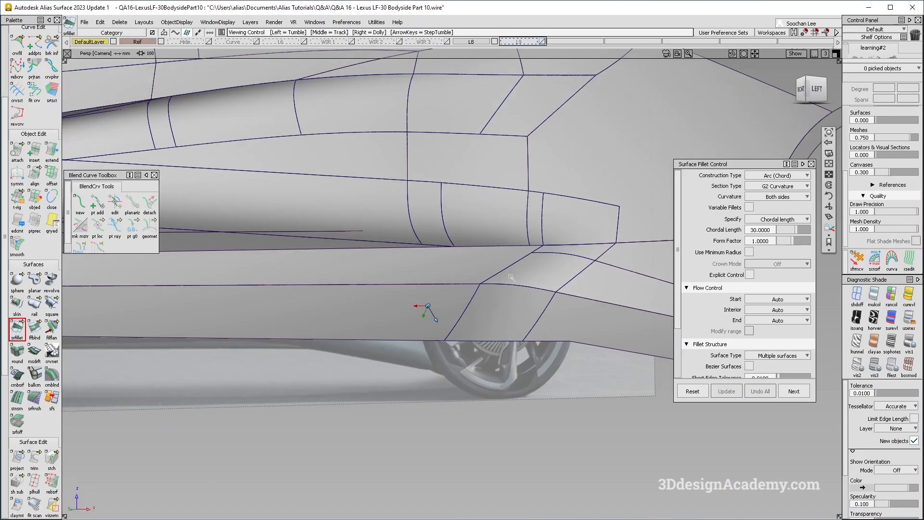
Step: Try a fillet over the rear corner surfaces, rebuild it with the middle surfaces included, and undo it
left_click(567, 302)
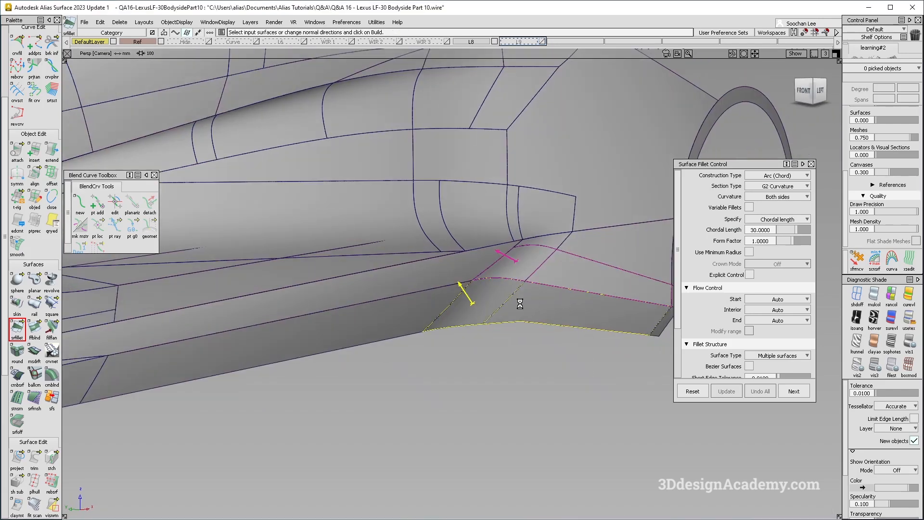
key("ctrl+z")
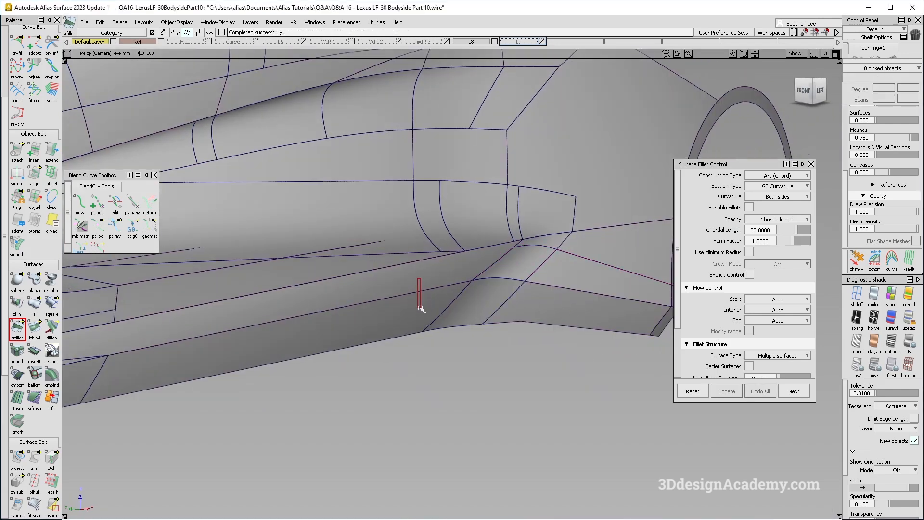
left_click_drag(565, 317, 565, 317)
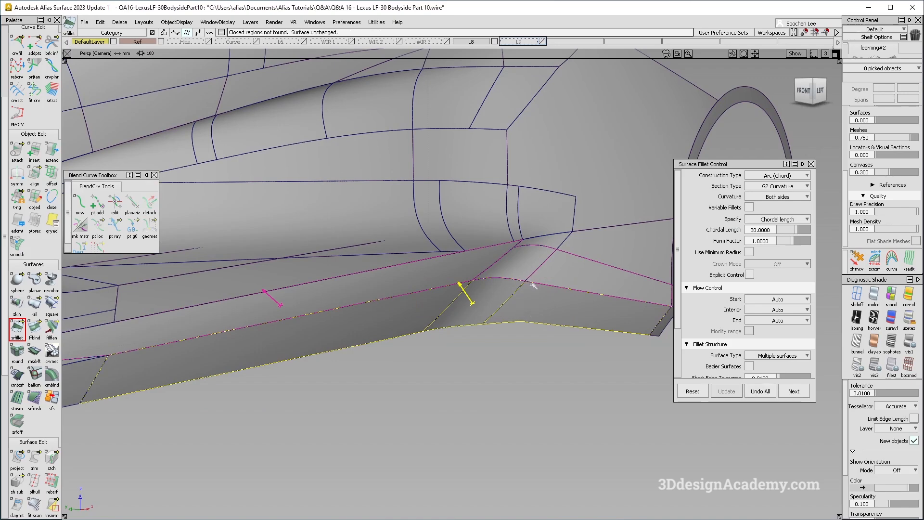
right_click_drag(521, 287, 409, 310, "alt+shift")
middle_click_drag(366, 323, 432, 275, "alt+shift")
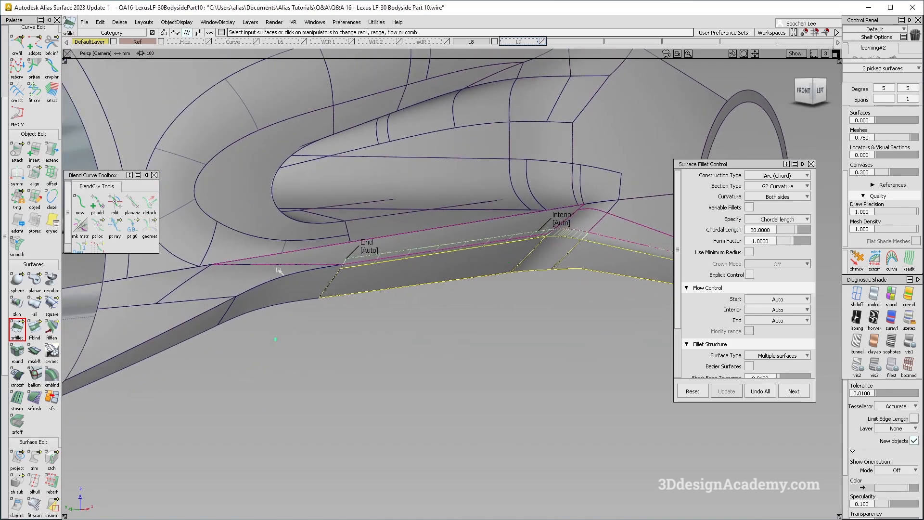
key("ctrl+z")
Step: Trim the long middle lower bodyside surface directly above the sill
left_click_drag(582, 250, 501, 250, "alt+shift")
middle_click_drag(306, 267, 358, 262, "alt+shift")
left_click(357, 263, "alt+shift")
middle_click_drag(548, 277, 430, 275, "alt+shift")
left_click_drag(501, 206, 462, 233, "ctrl+shift")
middle_click_drag(397, 272, 482, 268, "alt+shift")
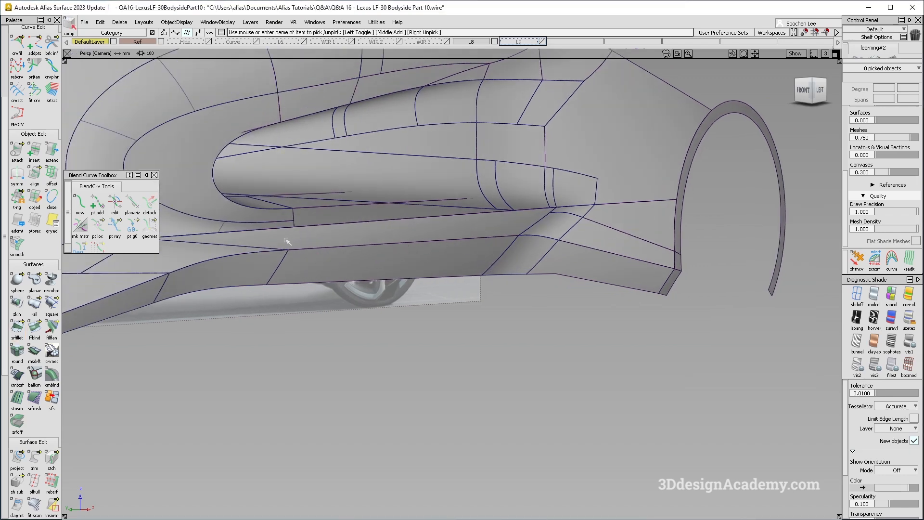
key("alt+shift")
left_click(492, 227)
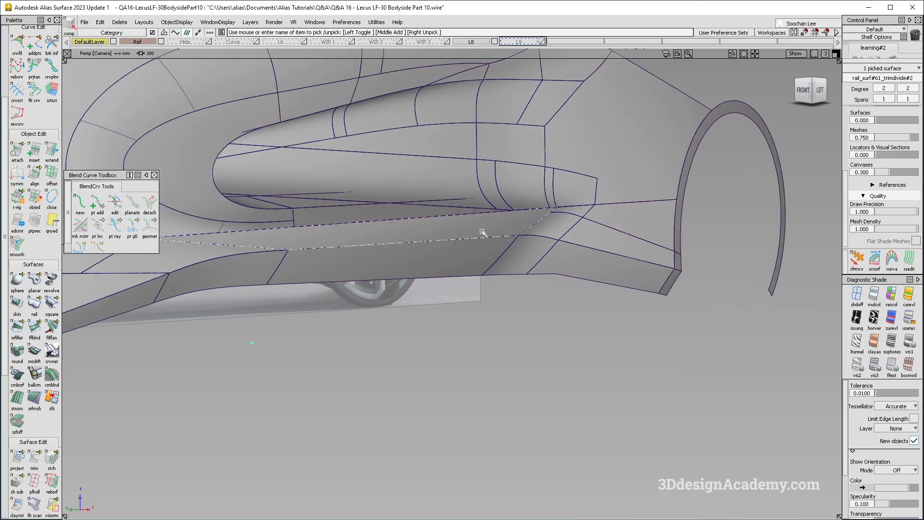
left_click_drag(35, 457, 53, 459)
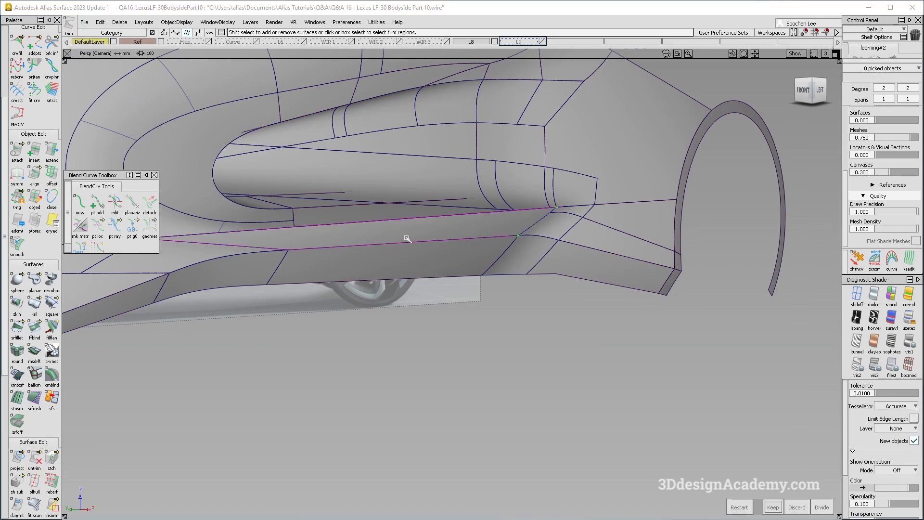
left_click(407, 239)
key("space")
right_click_drag(370, 256, 337, 284, "alt+shift")
Step: Try a surface fillet along the whole lower bodyside and sill with Interior flow set to Default, and undo it
left_click(17, 329)
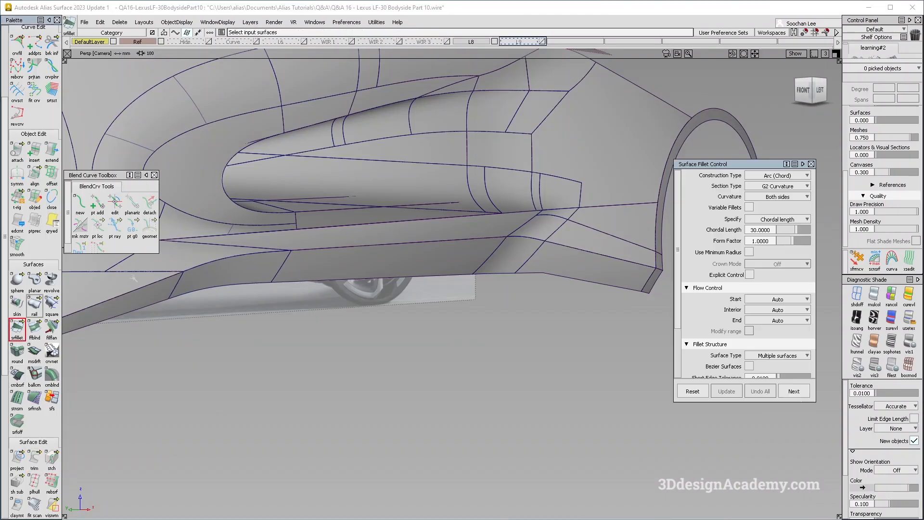
left_click(188, 269)
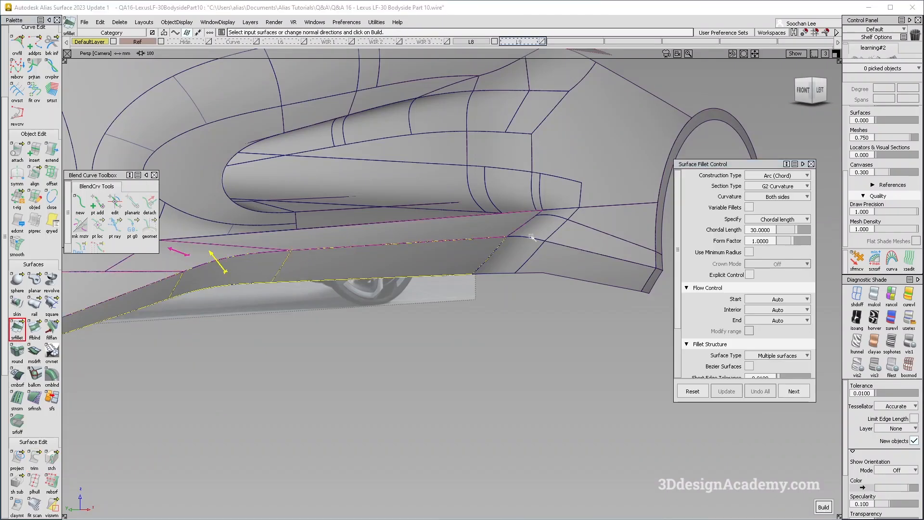
left_click_drag(532, 238, 339, 266, "alt+shift")
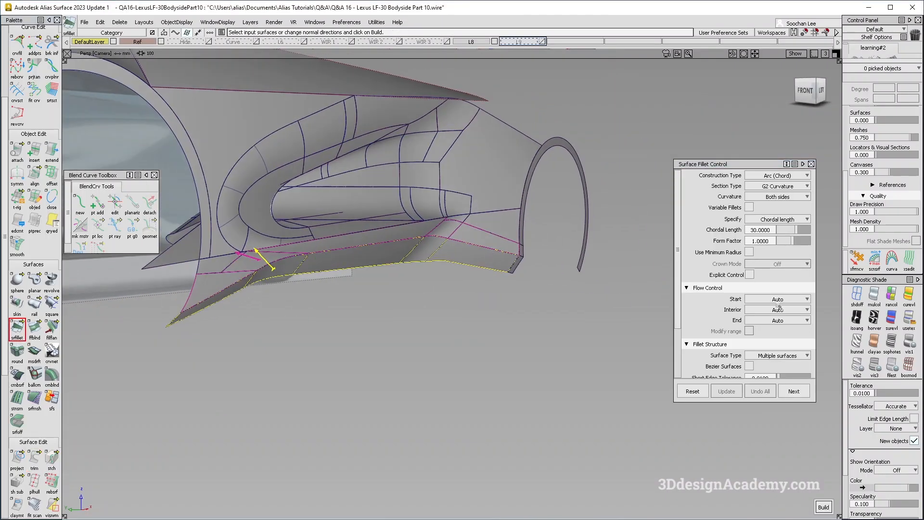
left_click(788, 320)
left_click(783, 322)
left_click(784, 312)
left_click(786, 322)
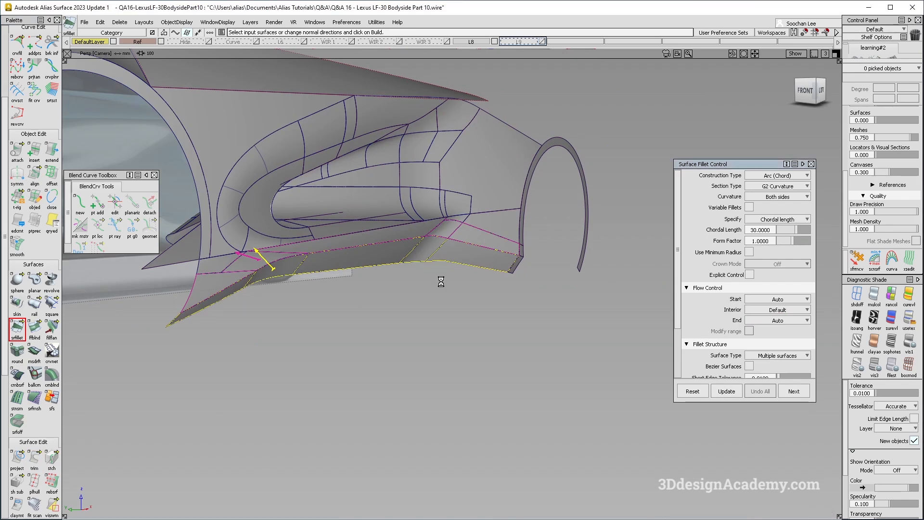
key("alt+shift")
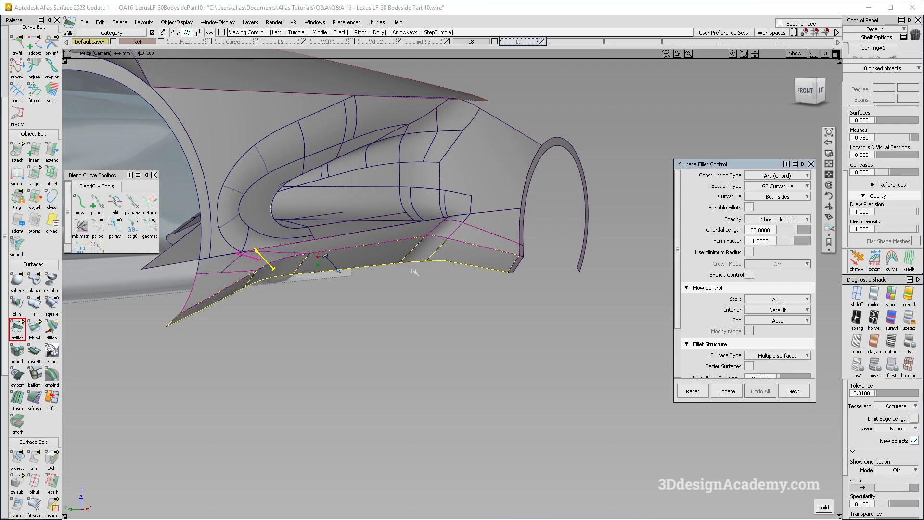
left_click_drag(443, 264, 413, 244, "alt+shift")
key("ctrl+z")
Step: Untrim the middle sill surface below the long bodyside strip and undo the untrim
left_click(512, 235, "alt+shift")
right_click_drag(512, 235, 486, 188, "alt+shift")
left_click_drag(486, 188, 414, 224, "ctrl+shift")
left_click(433, 217)
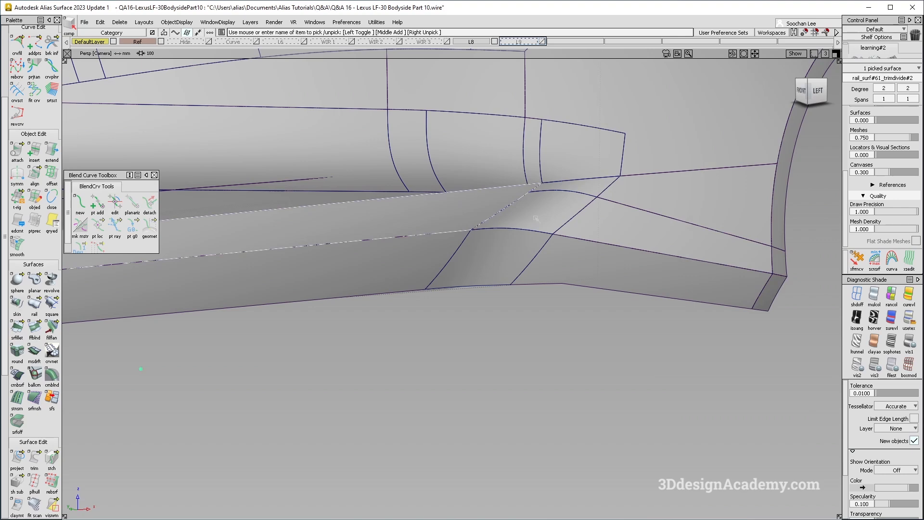
left_click(34, 460)
left_click(413, 261)
right_click_drag(441, 261, 425, 268, "alt+shift")
middle_click_drag(425, 268, 499, 268, "alt+shift")
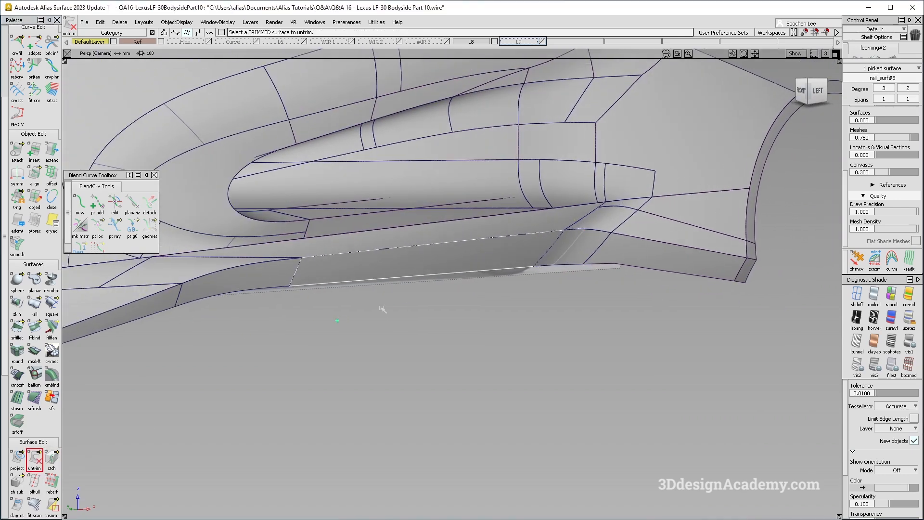
key("ctrl+z")
Step: Check the side photo and build a G2 Curvature fillet along the front and middle sill with chordal length 30 and Interior flow Default
middle_click_drag(650, 244, 605, 240, "alt+shift")
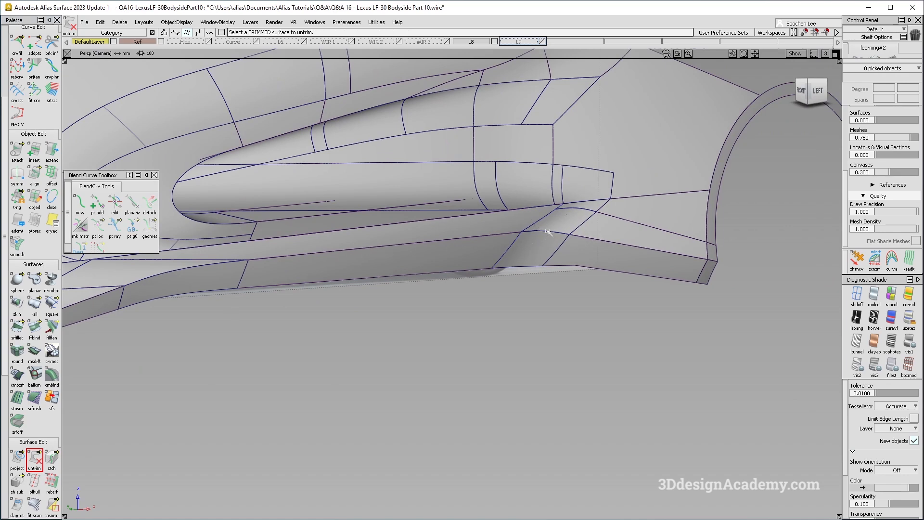
key("alt+Tab")
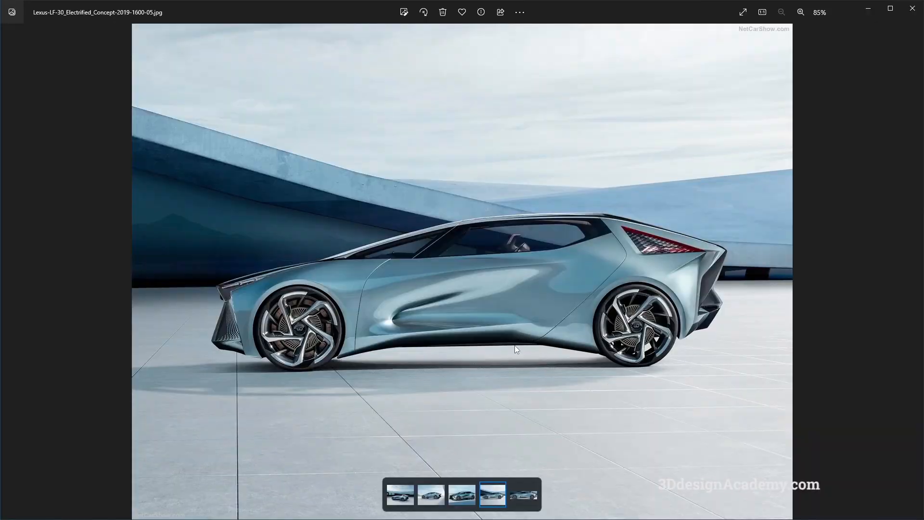
key("alt+Tab")
middle_click_drag(239, 299, 443, 295, "alt+shift")
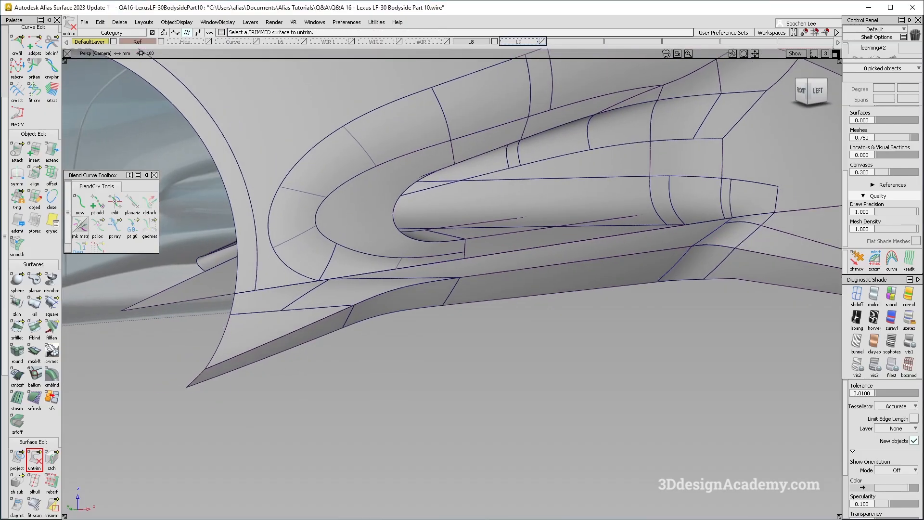
left_click(17, 329)
left_click(332, 327)
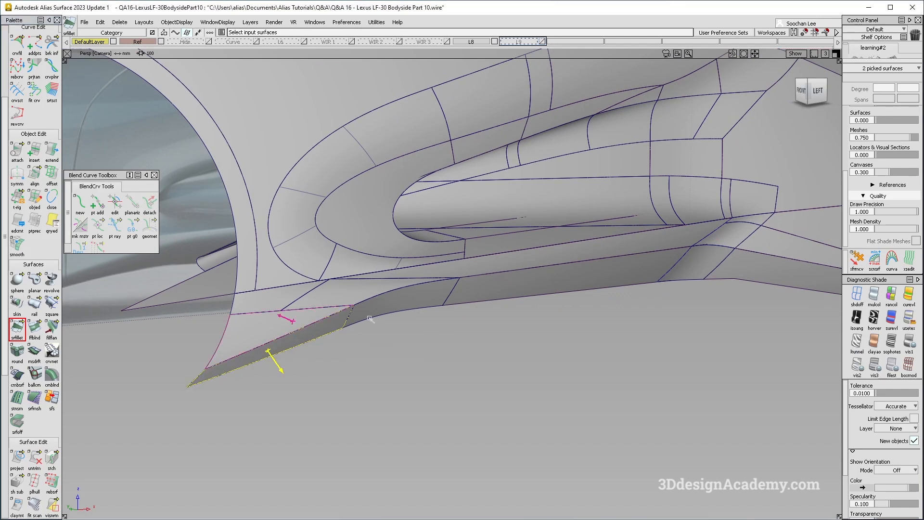
left_click(399, 288)
left_click(415, 297)
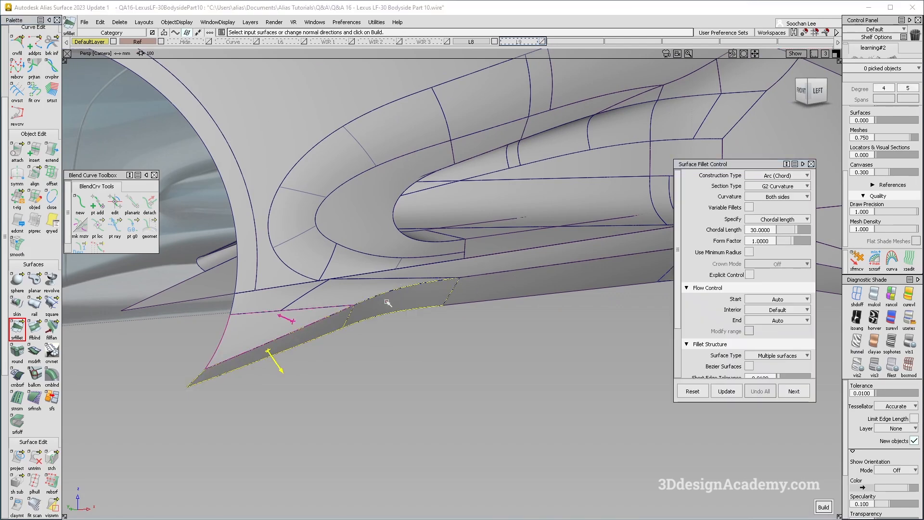
left_click_drag(518, 264, 564, 263, "alt+shift")
key("space")
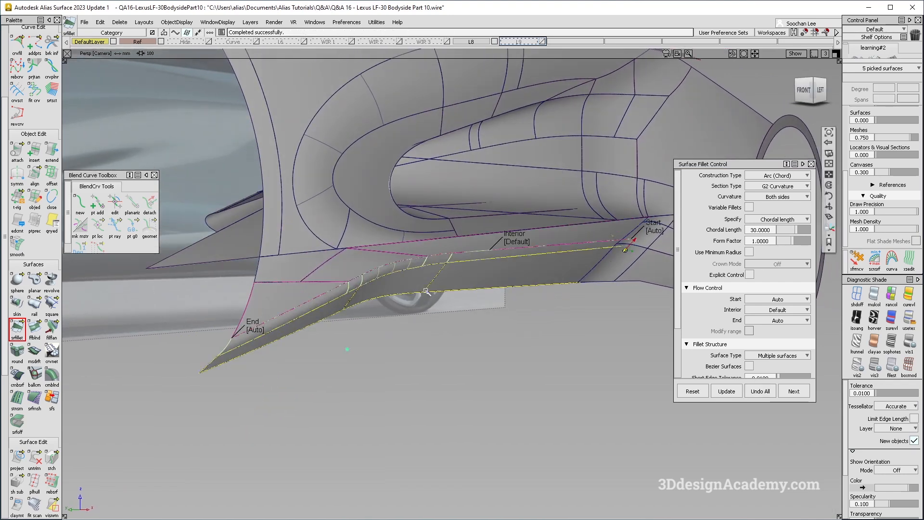
Step: Turn on Variable Fillets for the front and middle sill fillet
left_click_drag(325, 301, 293, 291, "alt+shift")
left_click_drag(385, 290, 455, 289, "alt+shift")
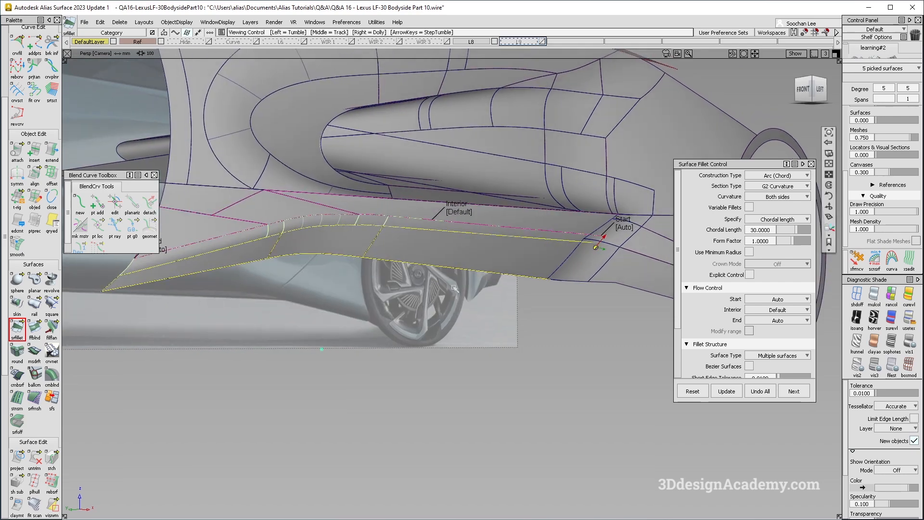
left_click(750, 208)
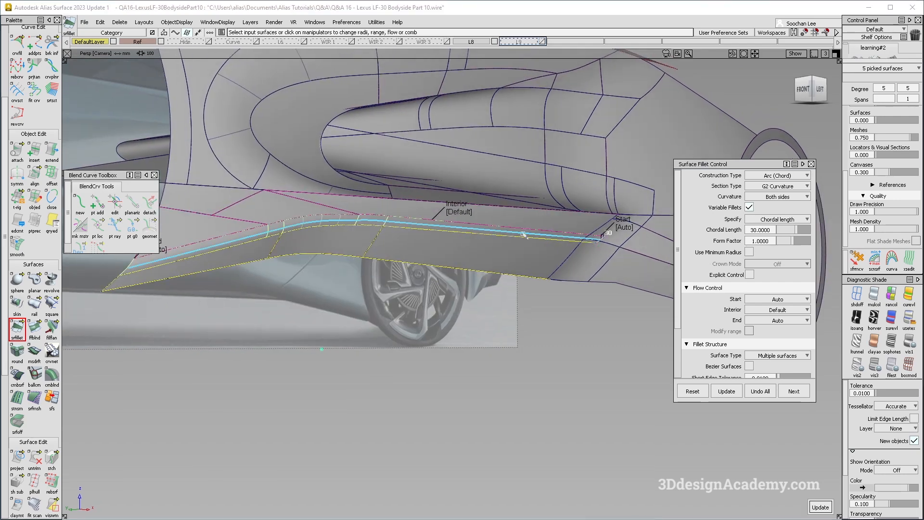
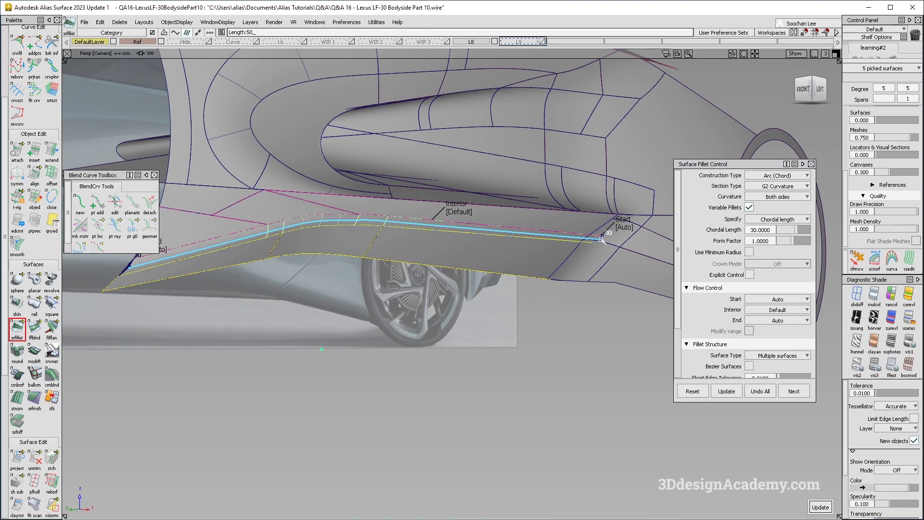
Step: Set the start flow of the long lower sill fillet to Edge align
left_click_drag(602, 239, 488, 266)
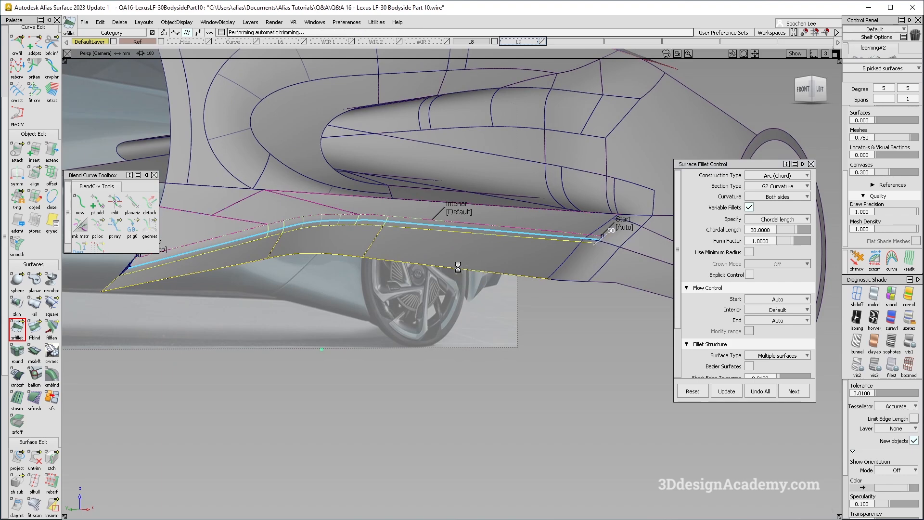
left_click(819, 90)
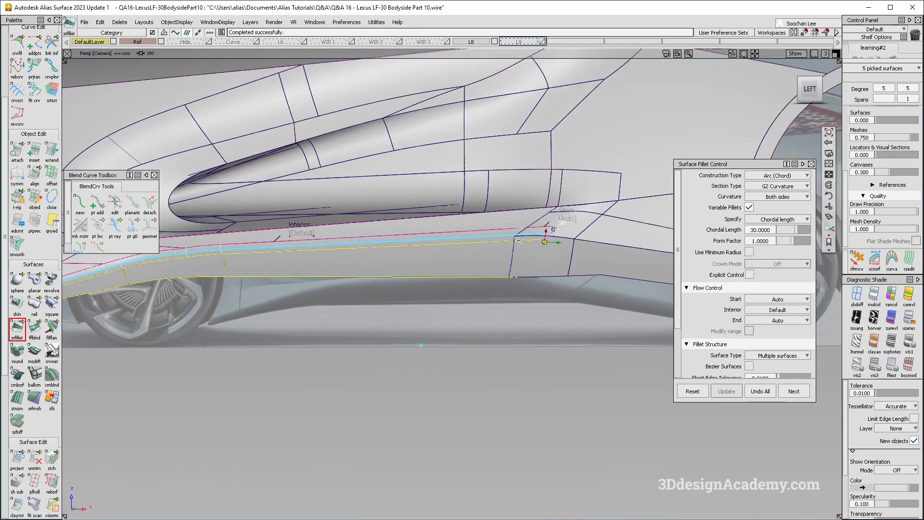
left_click(580, 224)
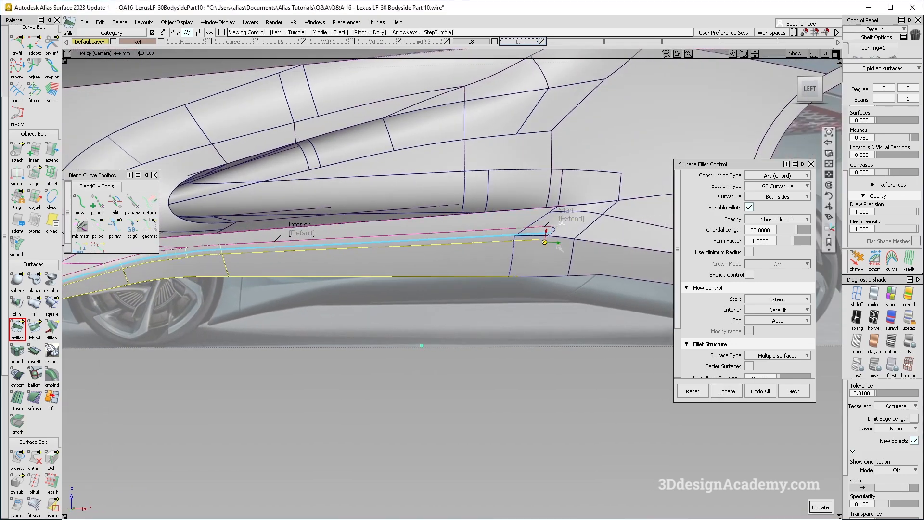
left_click(580, 222)
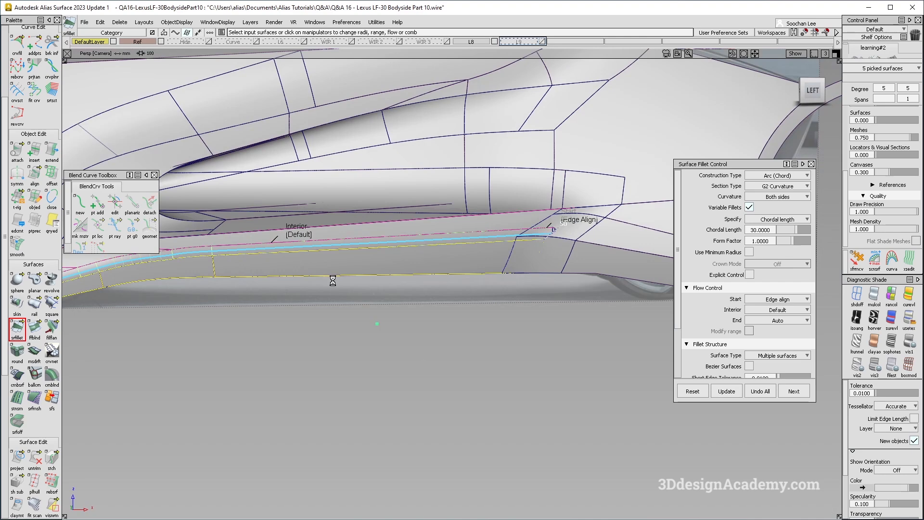
middle_click_drag(338, 275, 413, 275, "alt+shift")
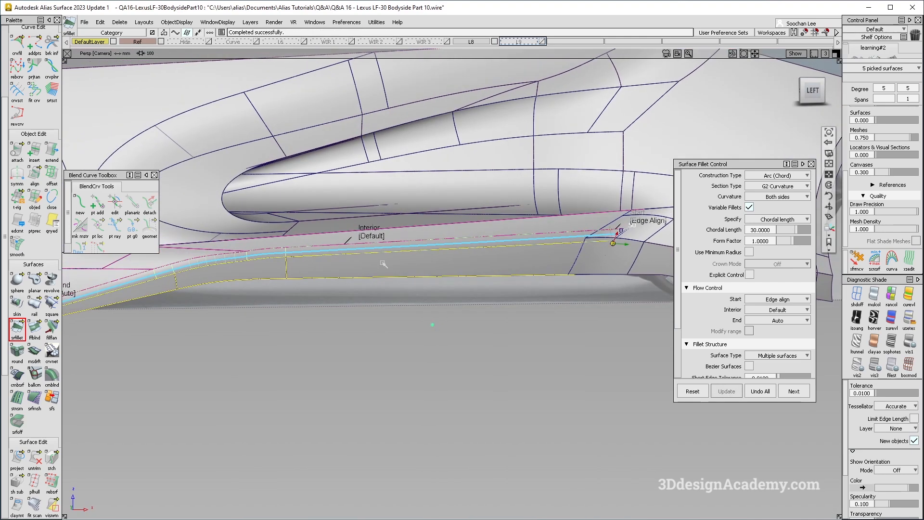
right_click_drag(385, 278, 370, 284, "alt+shift")
Step: Examine the shaded lower sill and the area ahead of the rear wheel with the curves hidden
key("alt+m")
left_click_drag(555, 334, 491, 278, "alt+shift")
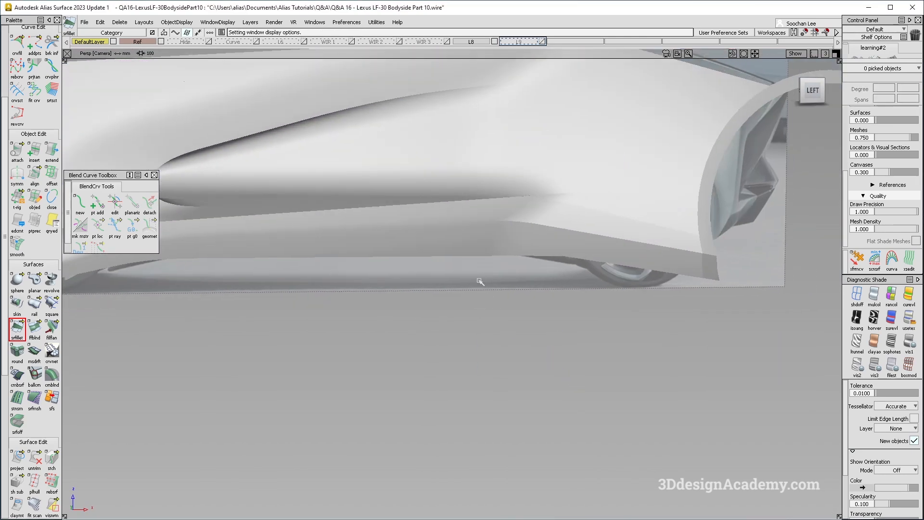
right_click_drag(491, 278, 534, 287, "alt+shift")
key("ctrl+5")
middle_click_drag(551, 212, 483, 207, "alt+shift")
right_click_drag(482, 207, 412, 200, "alt+shift")
key("alt+m")
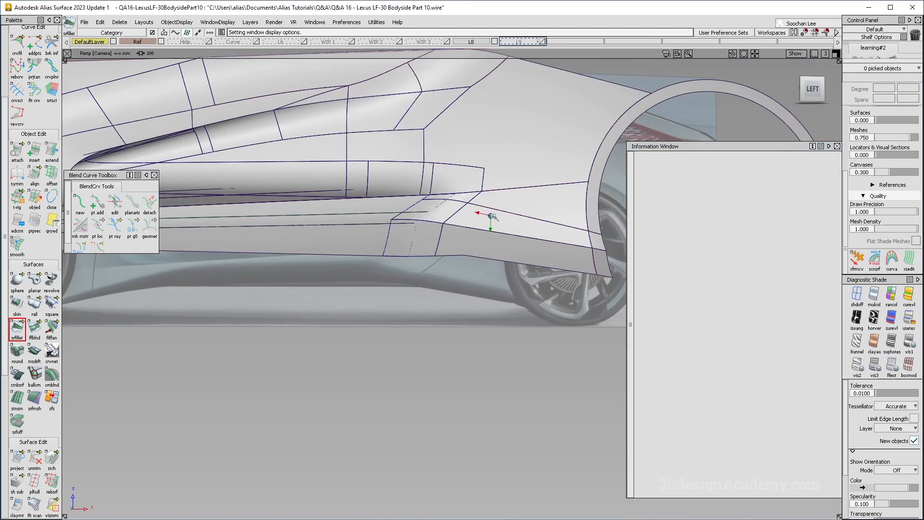
Step: Reopen the short sill fillet ahead of the rear wheel arch for editing and set its chordal length to 60
right_click_drag(491, 215, 496, 229, "alt+shift")
left_click(496, 228)
left_click(487, 250)
left_click_drag(411, 254, 530, 291, "alt+shift")
key("space")
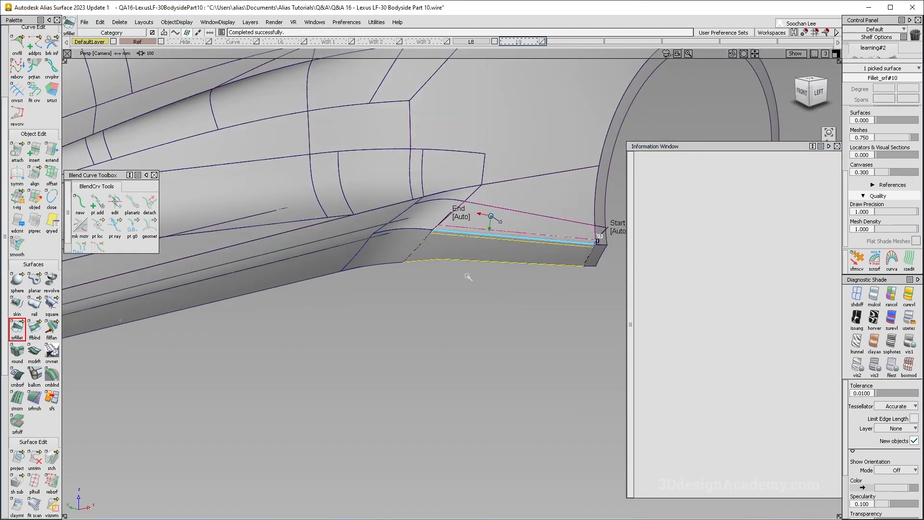
left_click(838, 146)
key("q")
left_click(525, 239)
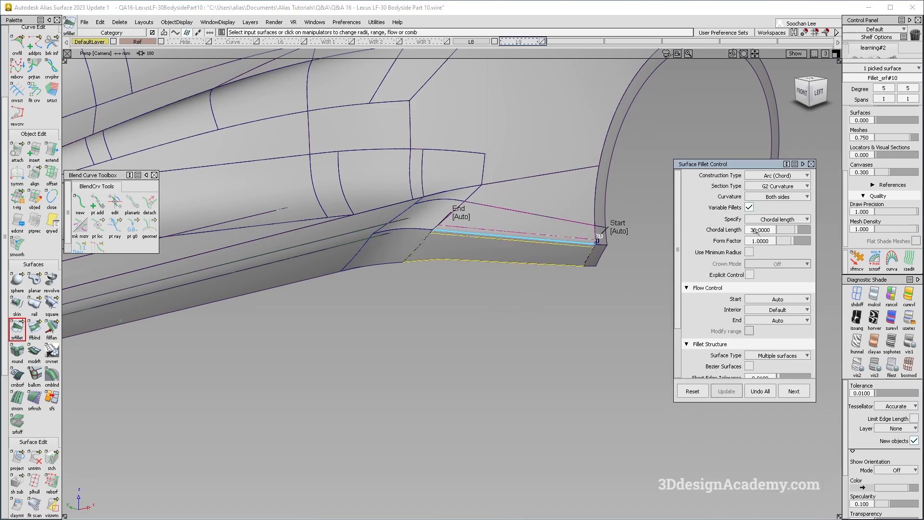
left_click(753, 230)
type("60")
key("Return")
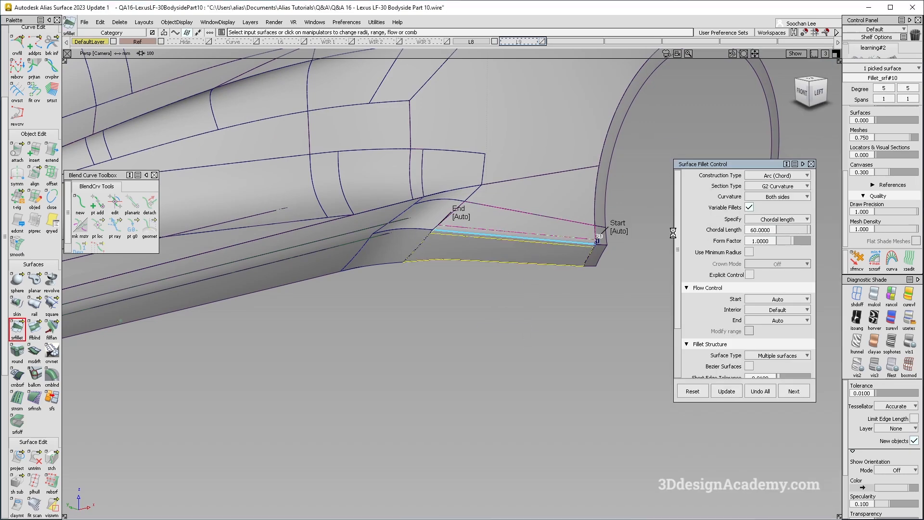
Step: Compare the shaded body side with the Lexus LF-30 side photo in the image viewer, returning to Alias
left_click_drag(493, 221, 472, 264, "alt+shift")
left_click_drag(448, 293, 447, 236, "ctrl+shift")
right_click_drag(496, 301, 476, 270, "ctrl+shift")
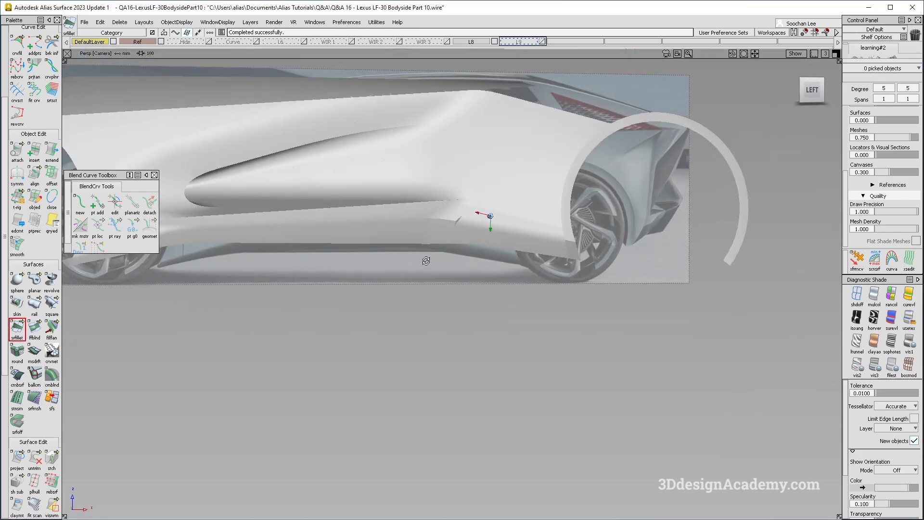
key("alt+Tab")
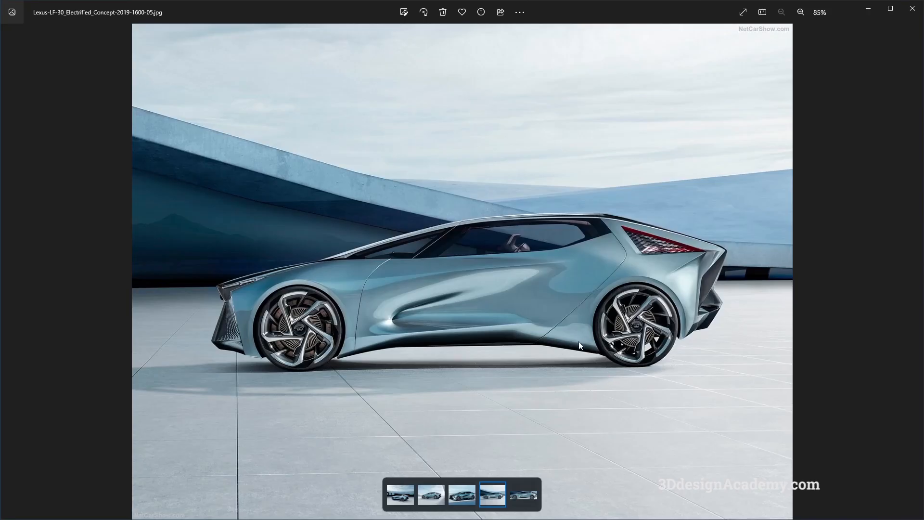
key("alt+Tab")
Step: Turn off variable fillets on the short rear sill fillet and set its start and end flow to Edge align
right_click_drag(582, 320, 563, 288, "ctrl+shift")
right_click_drag(486, 215, 510, 216, "alt+shift")
left_click_drag(475, 205, 462, 223, "ctrl+shift")
left_click(476, 224)
left_click(449, 208)
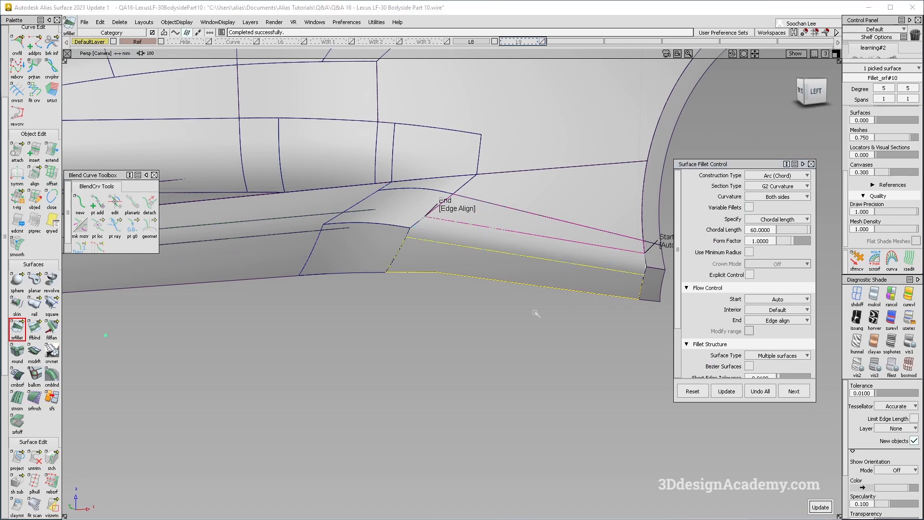
left_click_drag(481, 216, 469, 217, "alt+shift")
left_click(651, 242)
left_click(652, 241)
left_click(652, 241)
Step: Switch to the image viewer and study the sill shape in the Lexus LF-30 side, front and rear reference photos
left_click_drag(488, 221, 458, 234, "alt+shift")
left_click_drag(454, 238, 451, 346, "ctrl+shift")
left_click_drag(479, 262, 394, 240, "alt+shift")
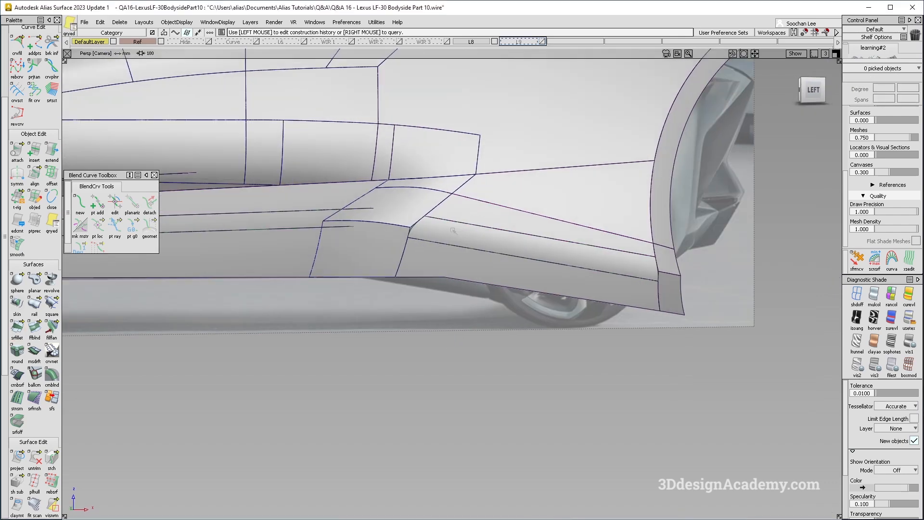
key("alt+Tab")
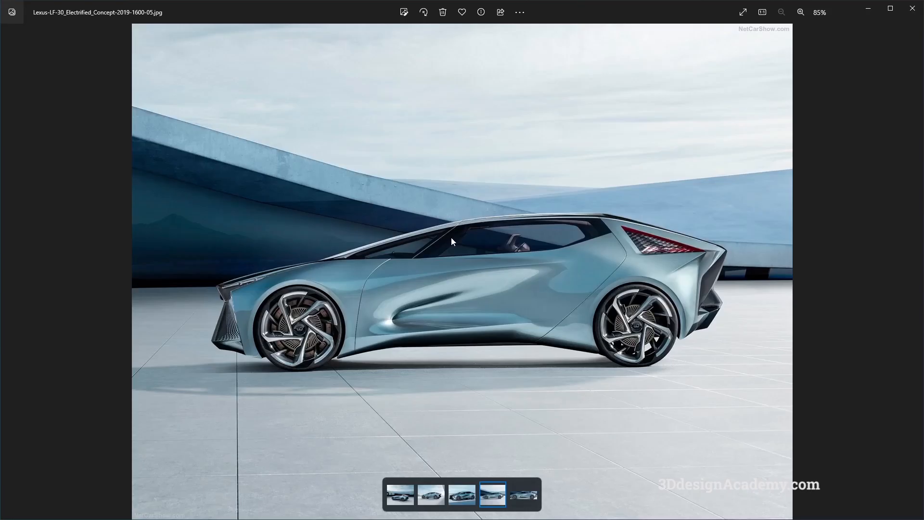
key("Right")
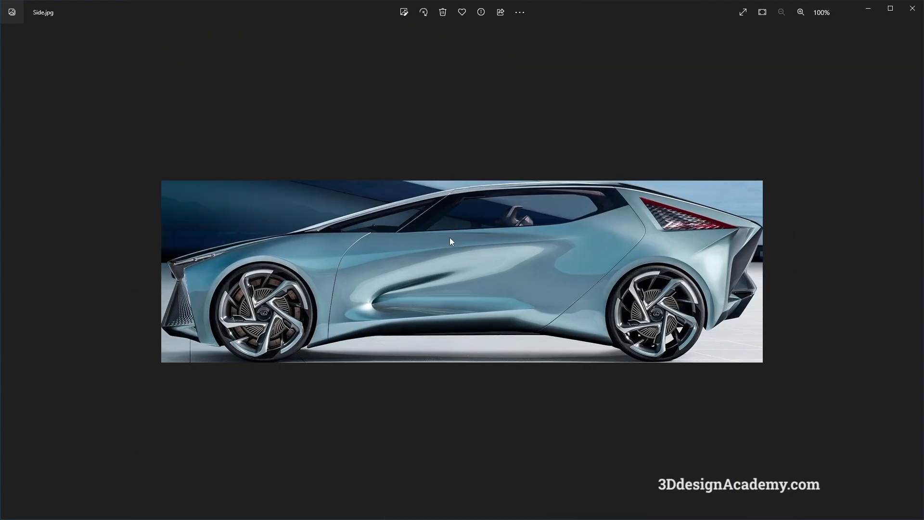
key("Left")
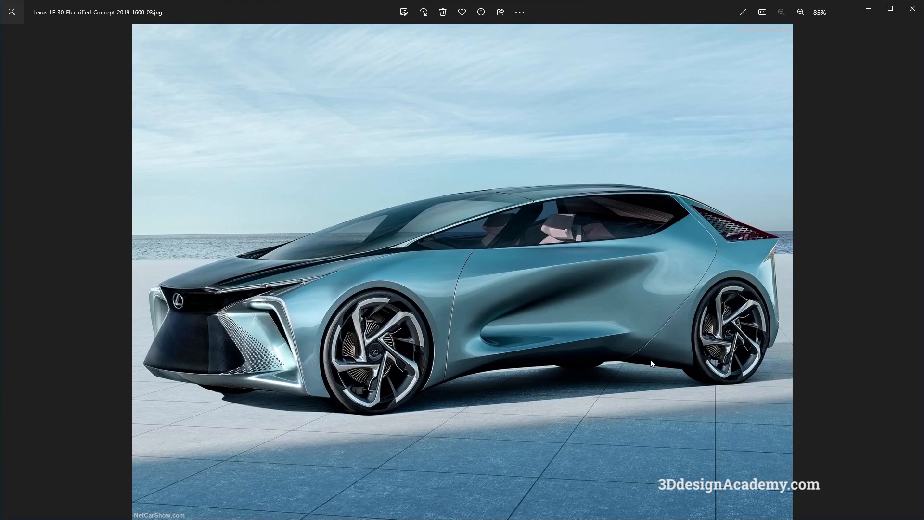
key("Right")
key("Right")
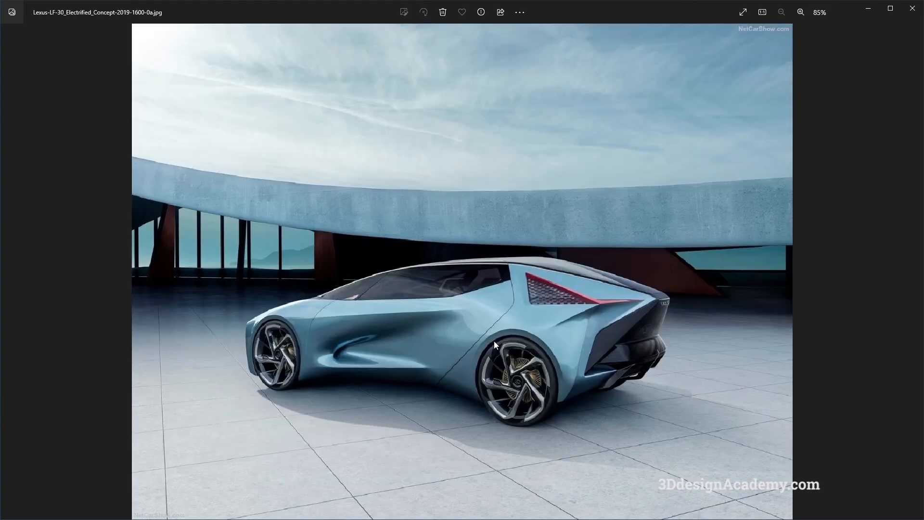
key("Right")
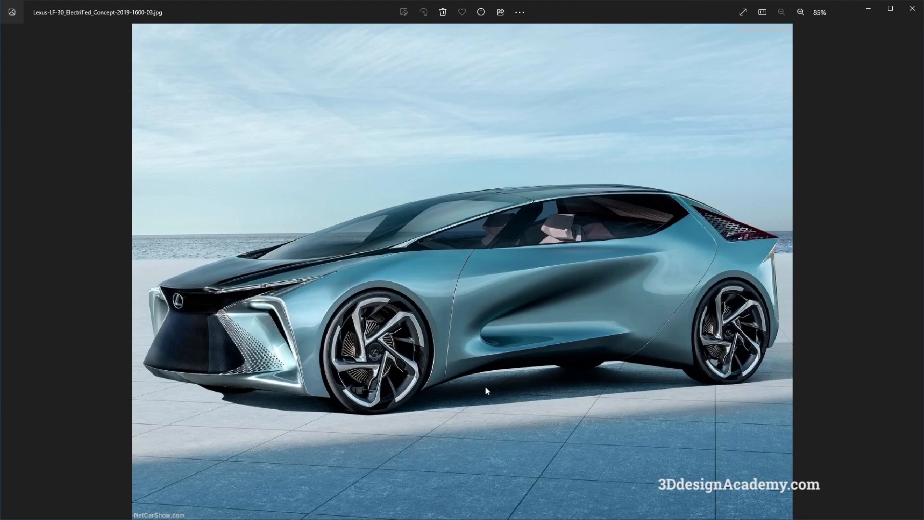
key("Right")
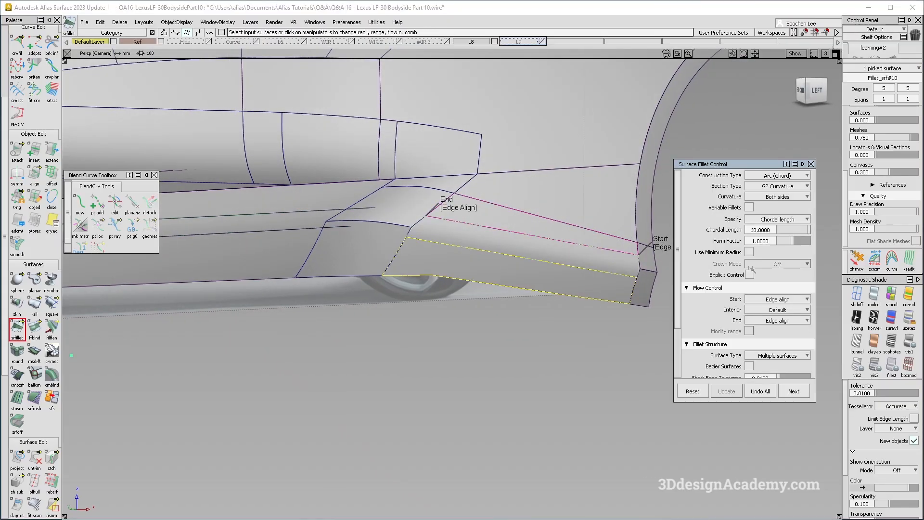
Step: Set the chordal length of the short fillet ahead of the rear wheel arch to 100
left_click(757, 230)
type("100")
key("Return")
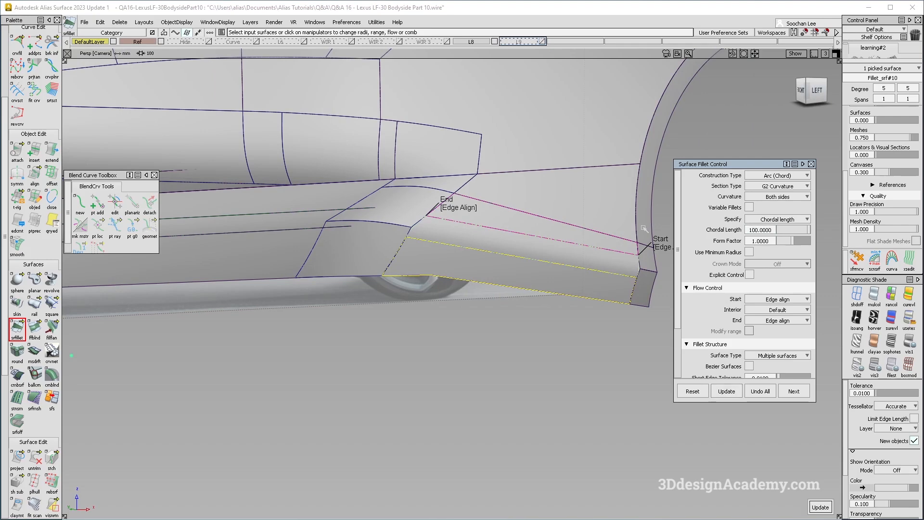
right_click_drag(455, 279, 440, 285, "alt+shift")
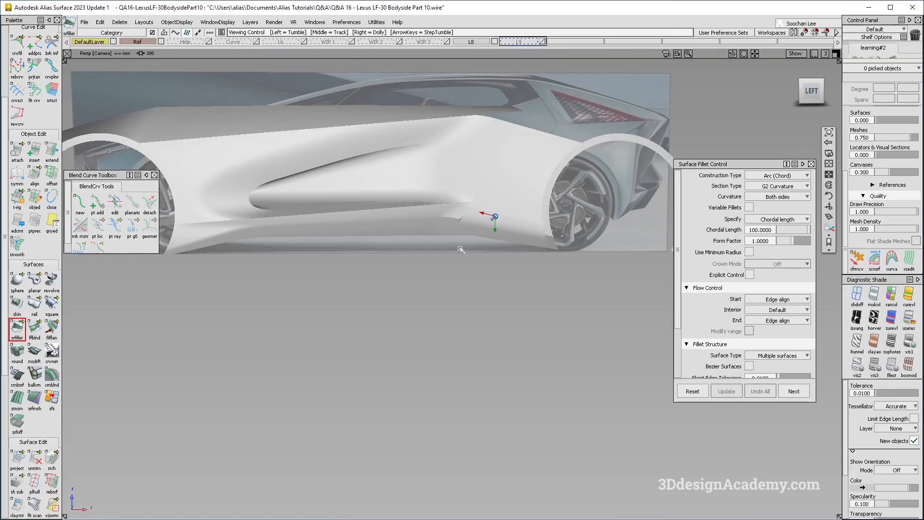
Step: Try start chordal lengths of 100 and 80 on the long sill fillet
right_click_drag(462, 249, 480, 261, "alt+shift")
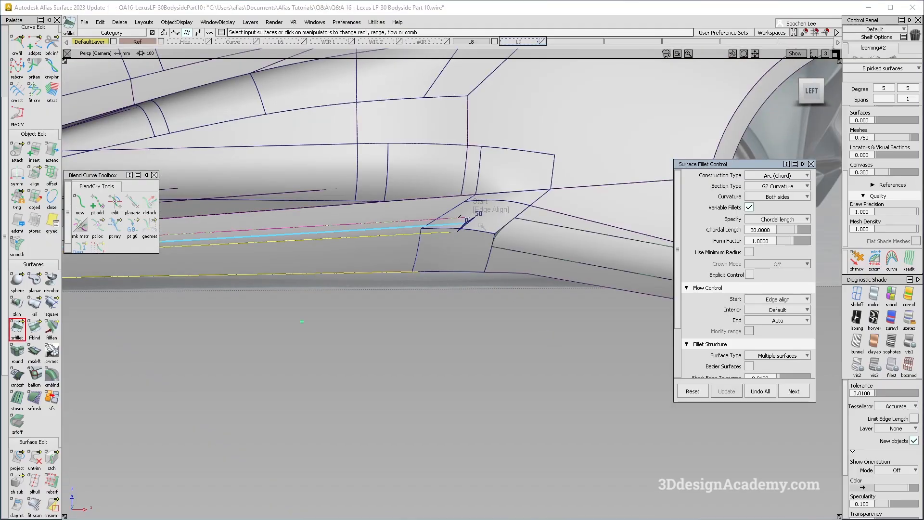
left_click(467, 225)
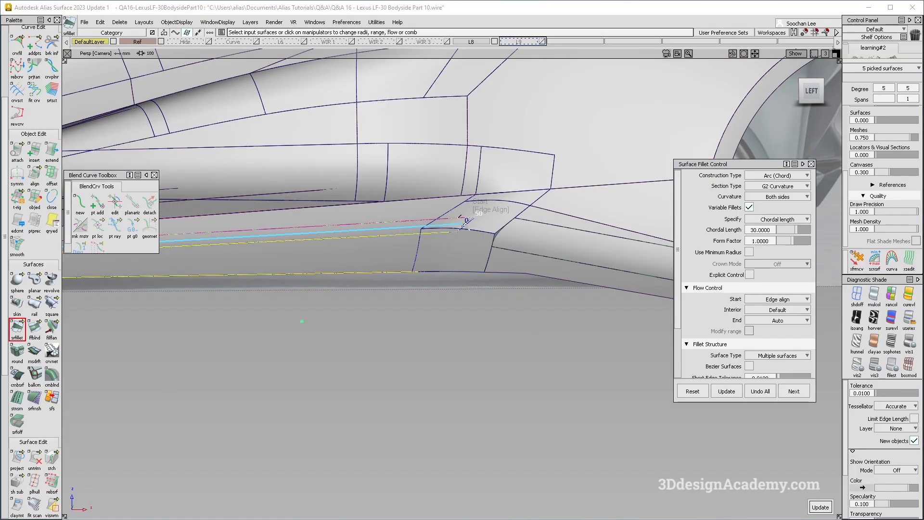
type("100")
key("Return")
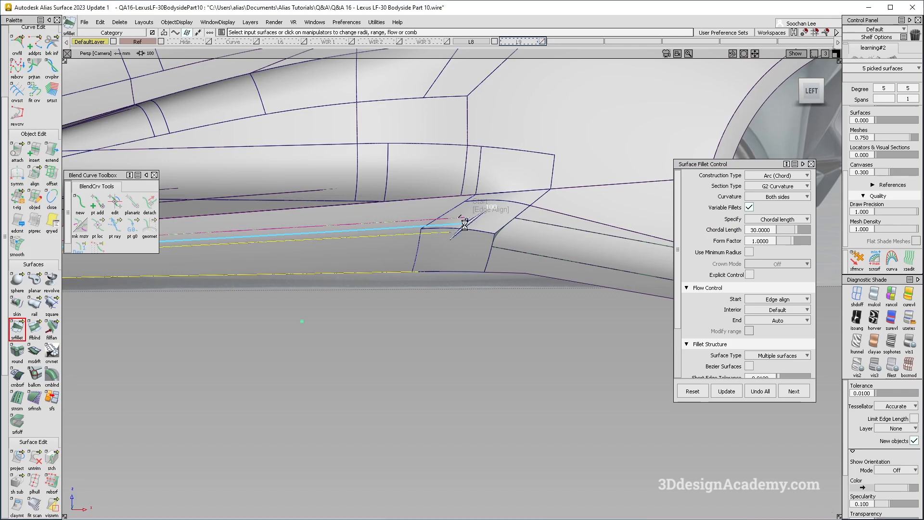
right_click_drag(399, 260, 254, 263, "alt+shift")
middle_click_drag(253, 262, 324, 220, "alt+shift")
right_click_drag(241, 225, 337, 227, "alt+shift")
left_click_drag(337, 226, 542, 226, "alt+shift")
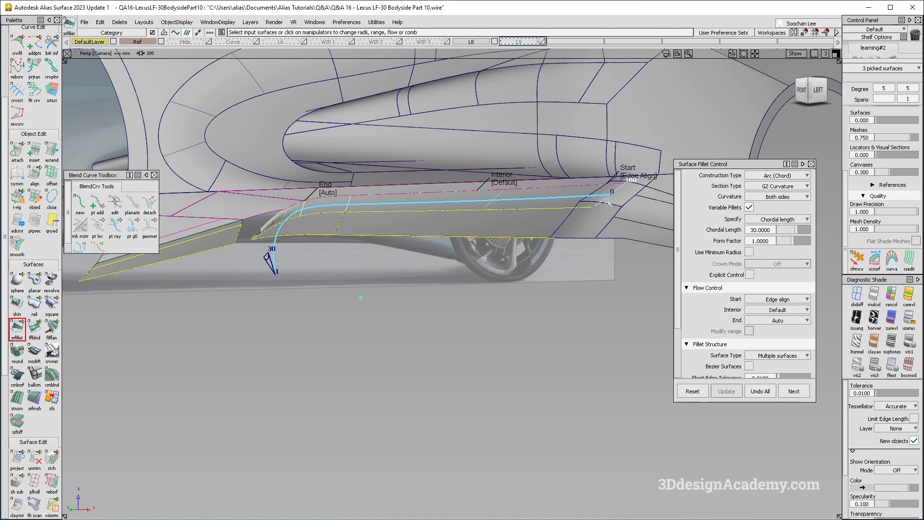
type("80")
key("Return")
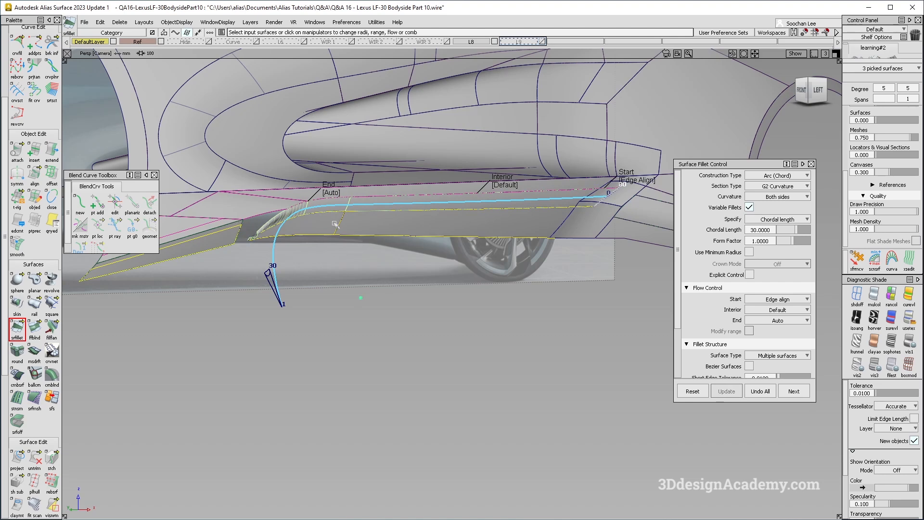
Step: Try start chordal lengths of 50, 60, 70 and 80 on the long sill fillet
type("50")
key("Return")
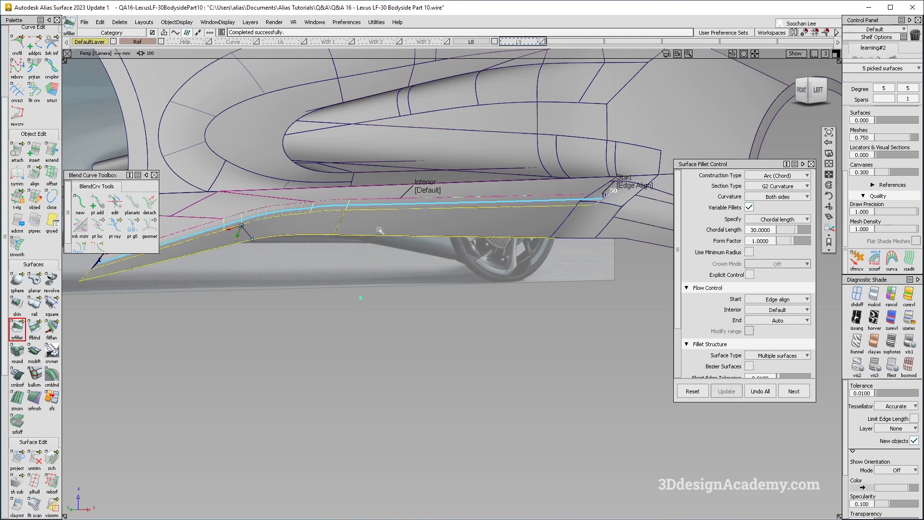
type("60")
key("Return")
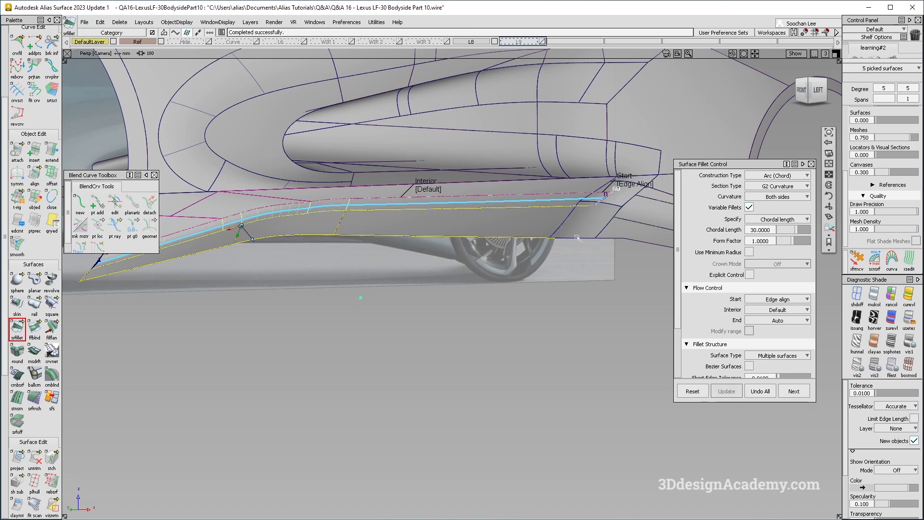
type("70")
key("Return")
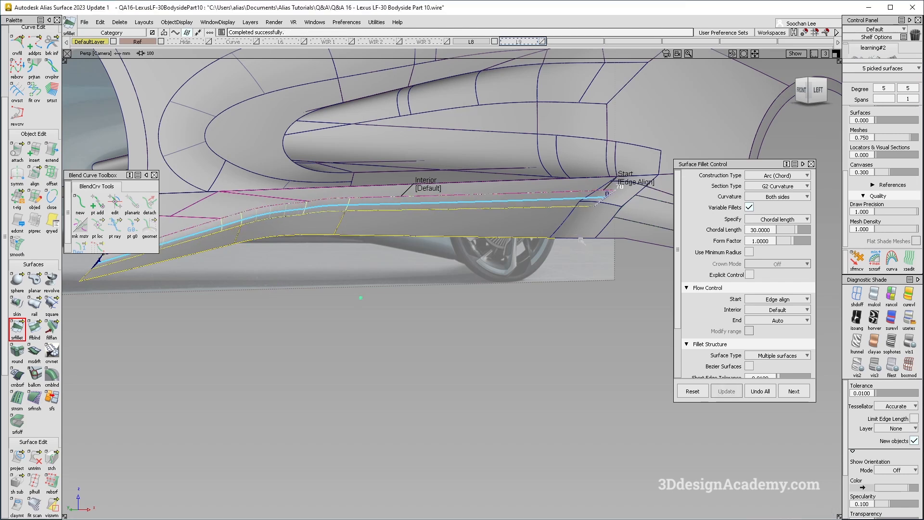
type("80")
key("Return")
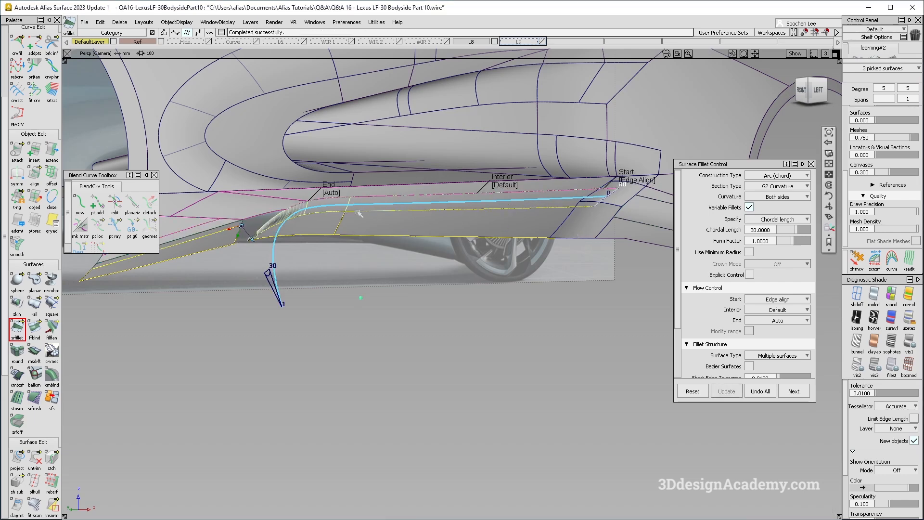
Step: Set the start chordal length of the long sill fillet to 70
type("70")
key("Return")
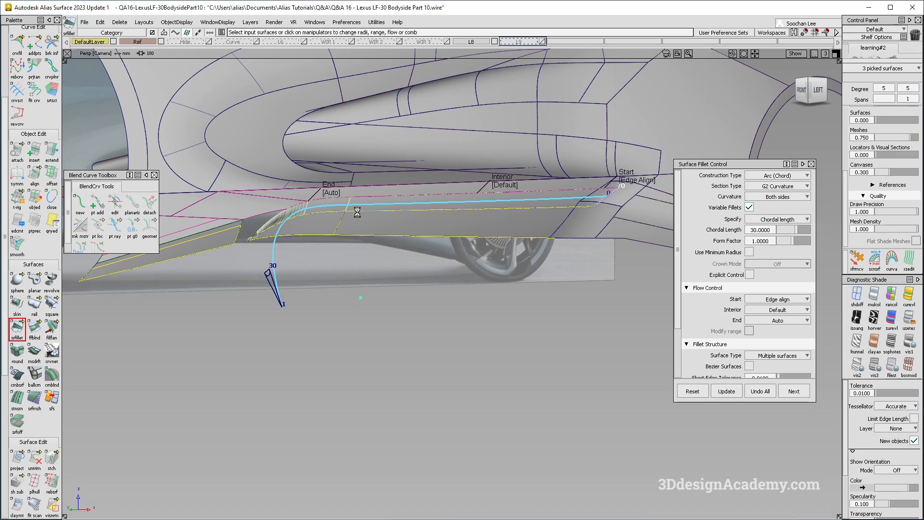
middle_click_drag(358, 227, 409, 229, "alt+shift")
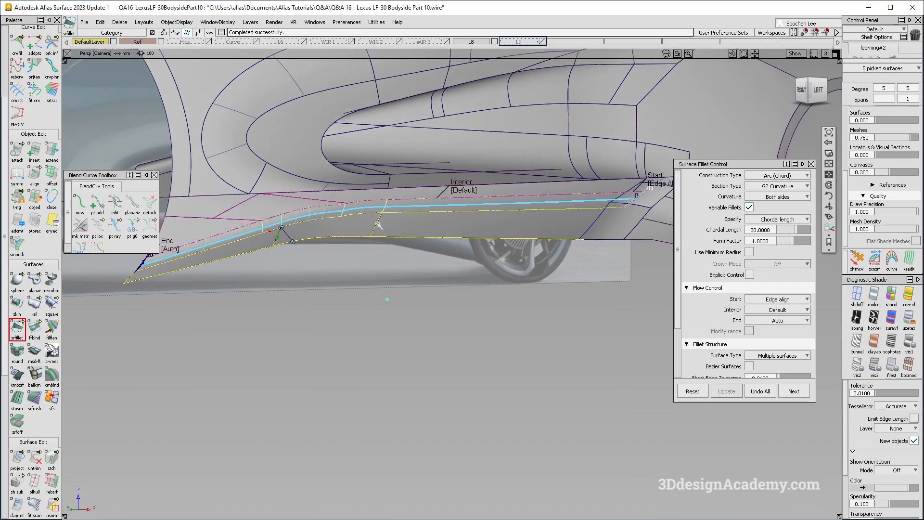
Step: Examine the long sill fillet's patches along the curved front section up to its front end
right_click_drag(410, 230, 391, 213, "alt+shift")
left_click_drag(391, 213, 274, 194, "alt+shift")
middle_click_drag(274, 195, 344, 186, "alt+shift")
right_click_drag(344, 187, 393, 192, "alt+shift")
left_click(396, 193, "alt+shift")
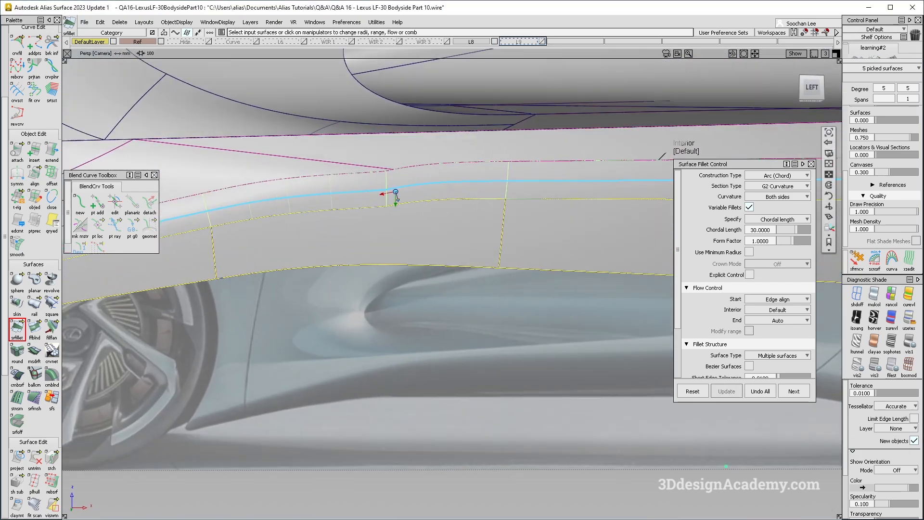
mouse_move(396, 194)
middle_mouse_down("alt+shift")
mouse_move(516, 187)
mouse_move(406, 200)
middle_mouse_up("alt+shift")
right_click_drag(406, 200, 304, 246, "alt+shift")
middle_click_drag(304, 246, 373, 233, "alt+shift")
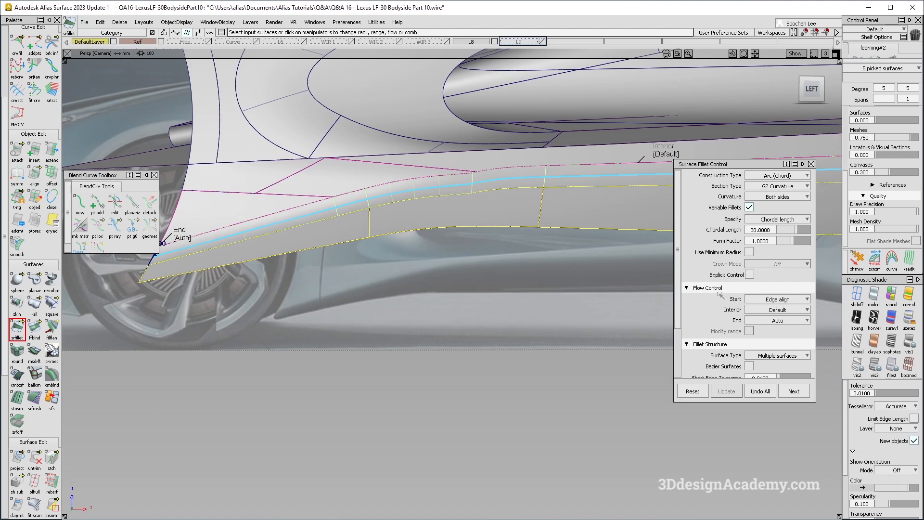
Step: Turn on Bezier surfaces for the long sill fillet and update it
scroll(753, 315, "down", 3)
left_click(749, 302)
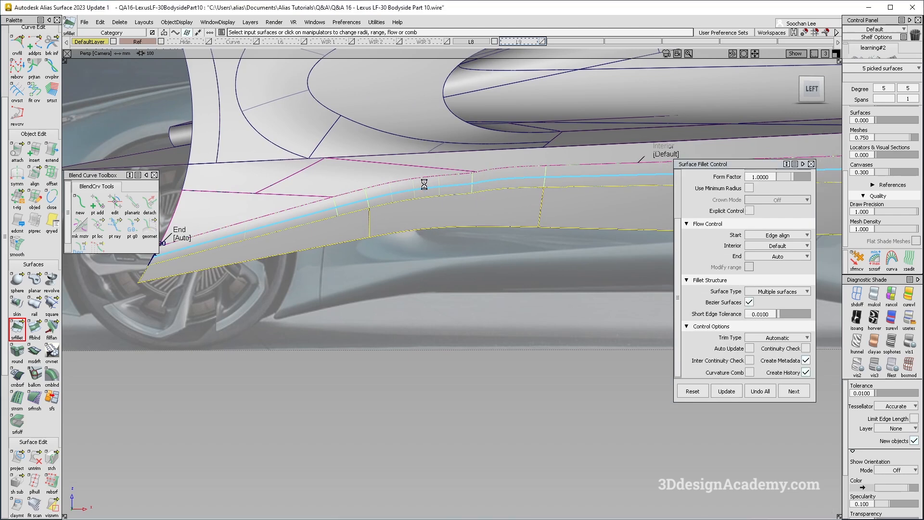
left_click_drag(441, 224, 487, 212, "alt+shift")
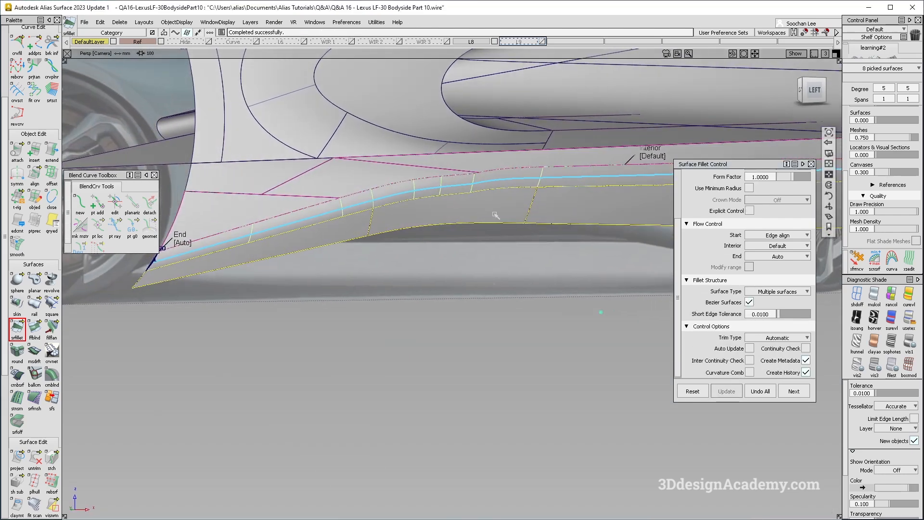
Step: Examine the long sill fillet's Bezier patches and their control vertices along the curved front section
middle_click_drag(486, 212, 386, 214, "alt+shift")
right_click_drag(386, 214, 387, 228, "alt+shift")
middle_click_drag(364, 254, 524, 243, "alt+shift")
middle_click_drag(303, 244, 398, 231, "alt+shift")
right_click_drag(366, 240, 347, 223, "ctrl+shift")
left_click_drag(333, 233, 363, 234, "alt+shift")
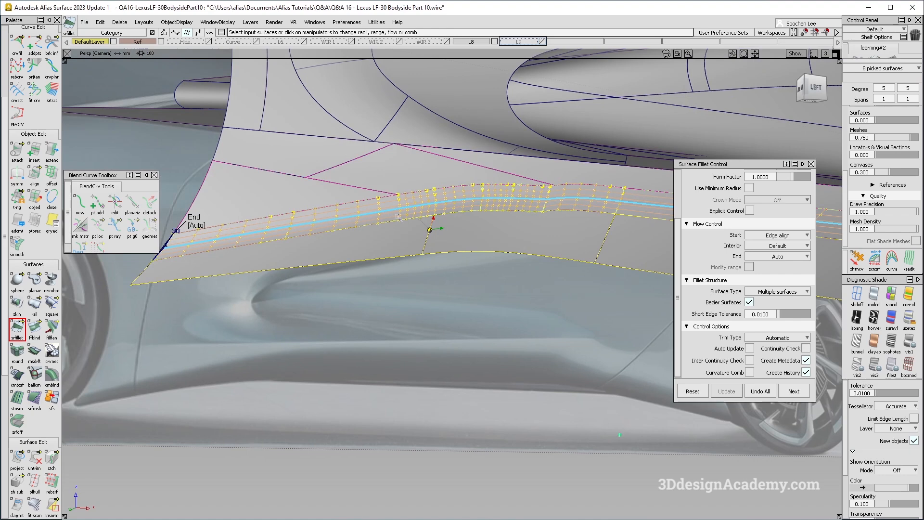
right_click_drag(377, 230, 357, 214, "ctrl+shift")
mouse_move(318, 236)
left_mouse_down("alt+shift")
mouse_move(272, 256)
mouse_move(301, 260)
left_mouse_up("alt+shift")
right_click_drag(327, 265, 309, 301, "alt+shift")
right_click_drag(311, 305, 314, 229, "ctrl+shift")
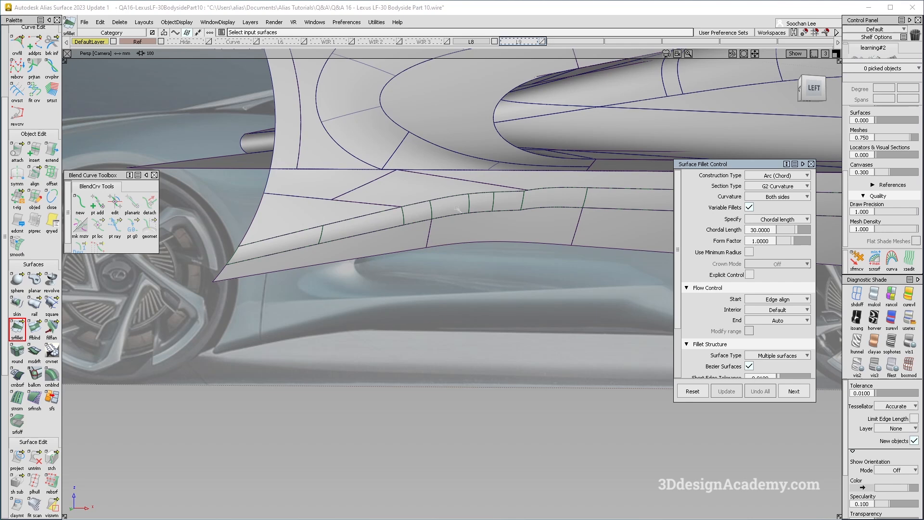
right_click_drag(436, 223, 457, 207, "alt+shift")
left_click_drag(405, 207, 405, 224, "ctrl+shift")
left_click(402, 216)
middle_click_drag(407, 204, 212, 217, "alt+shift")
mouse_move(431, 239)
middle_mouse_down("alt+shift")
mouse_move(263, 235)
mouse_move(274, 247)
middle_mouse_up("alt+shift")
left_click_drag(518, 299, 534, 215, "ctrl+shift")
Step: Turn off the diagnostic shading and compare the sill's wireframe with the reference photo from the front section to the rear wheel
left_click(856, 295)
middle_click_drag(572, 249, 518, 248, "alt+shift")
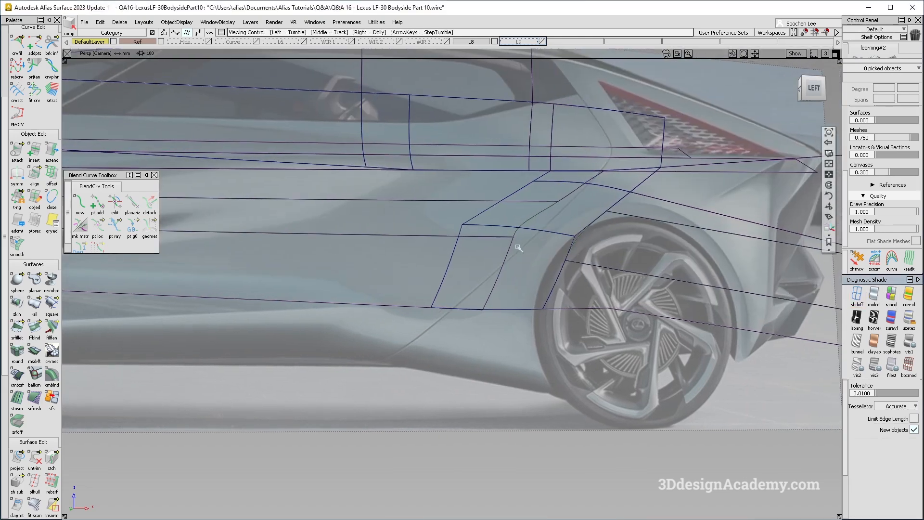
left_click_drag(518, 247, 524, 257, "alt+shift")
left_click(509, 276, "alt+shift")
left_click_drag(483, 314, 469, 330, "alt+shift")
right_click_drag(470, 330, 409, 316, "alt+shift")
middle_click_drag(410, 317, 589, 294, "alt+shift")
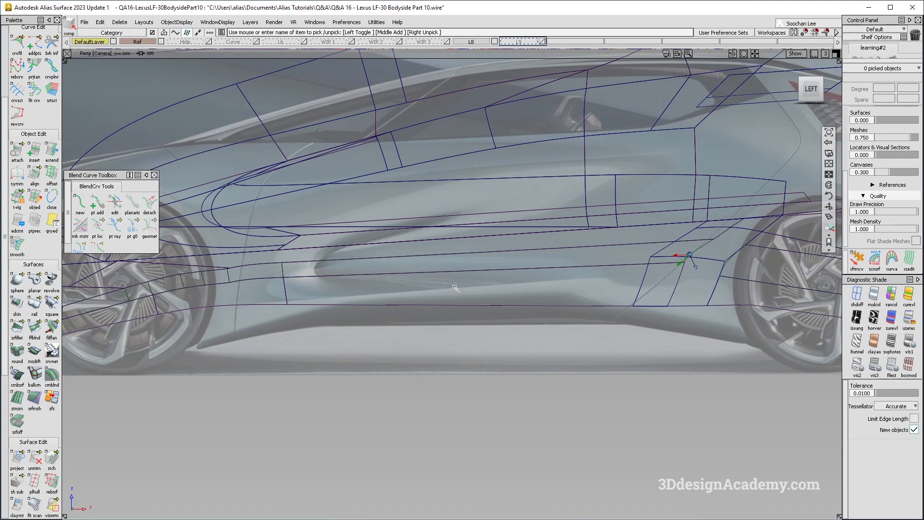
middle_click_drag(320, 294, 435, 274, "alt+shift")
right_click_drag(703, 270, 569, 266, "alt+shift")
right_click_drag(619, 249, 650, 220, "alt+shift")
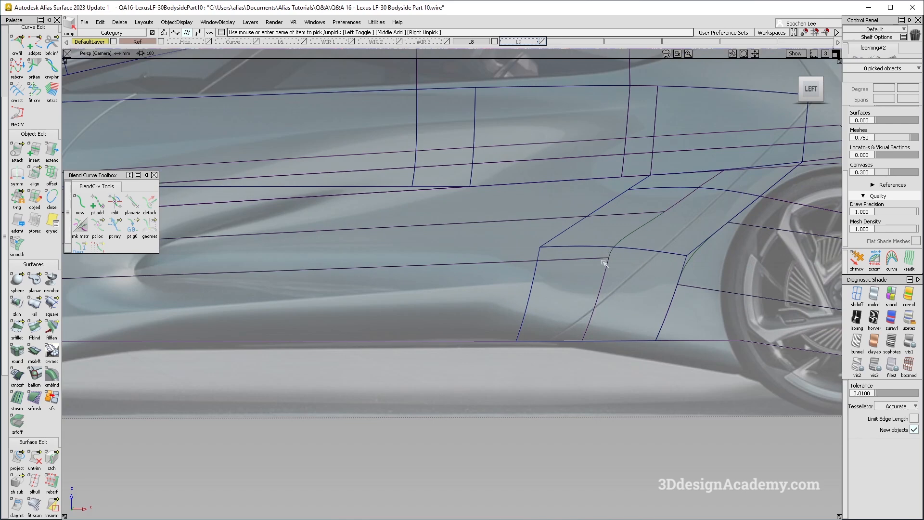
right_click_drag(613, 253, 500, 275, "alt+shift")
middle_click_drag(501, 275, 508, 271, "alt+shift")
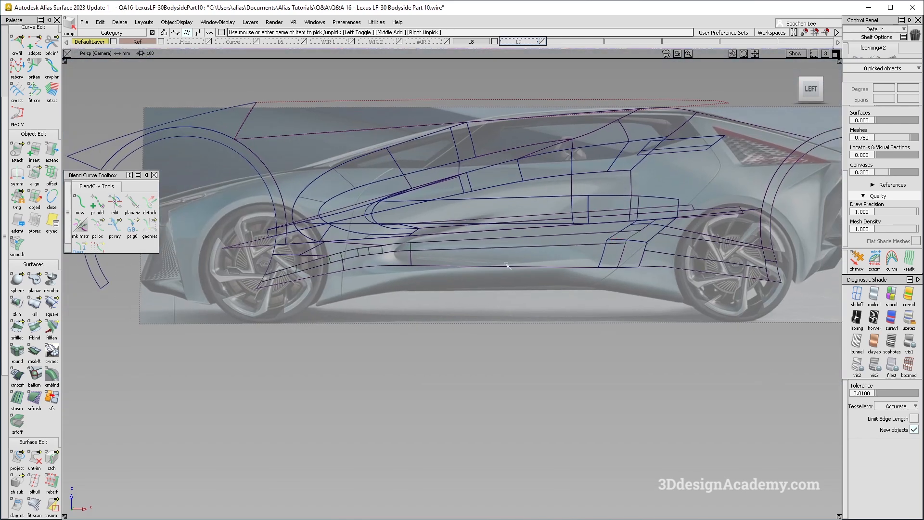
right_click_drag(387, 255, 400, 251, "alt+shift")
mouse_move(400, 250)
left_mouse_down("alt+shift")
mouse_move(393, 256)
mouse_move(398, 244)
left_mouse_up("alt+shift")
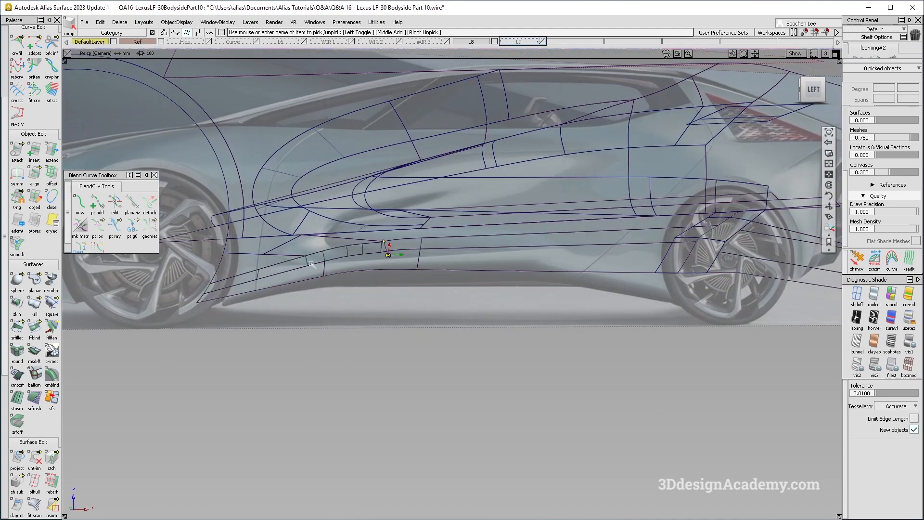
right_click_drag(312, 264, 341, 253, "alt+shift")
right_click_drag(438, 259, 416, 260, "alt+shift")
left_click_drag(542, 215, 530, 396, "ctrl+shift")
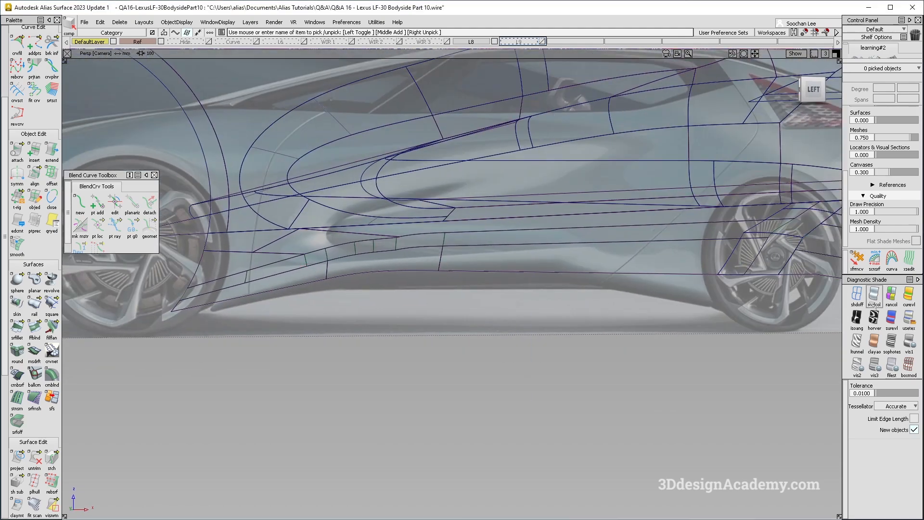
Step: Restore the multi-colour shading and reopen the long sill fillet's settings to check its rear start and front patches
left_click(873, 304)
middle_click_drag(621, 285, 501, 287, "alt+shift")
middle_click_drag(612, 250, 491, 245, "alt+shift")
left_click_drag(613, 235, 551, 237, "ctrl+shift")
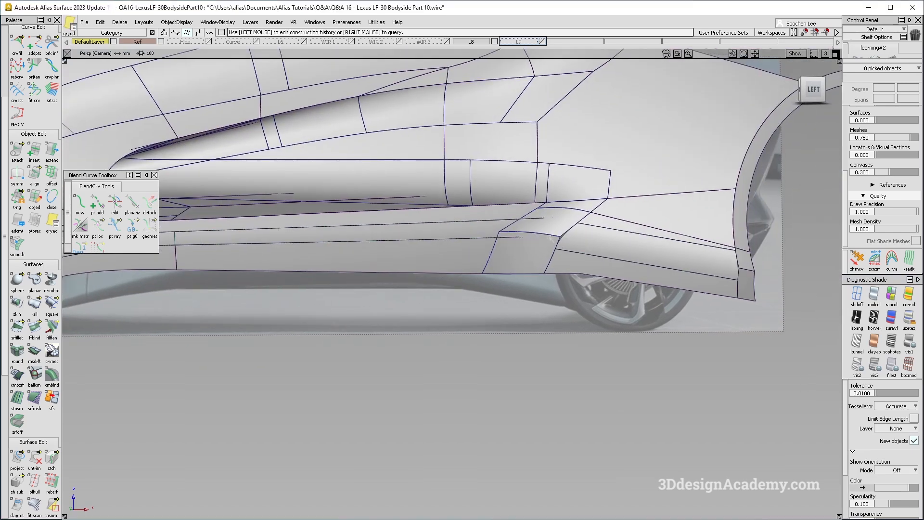
right_click_drag(528, 234, 573, 221, "alt+shift")
left_click(451, 230)
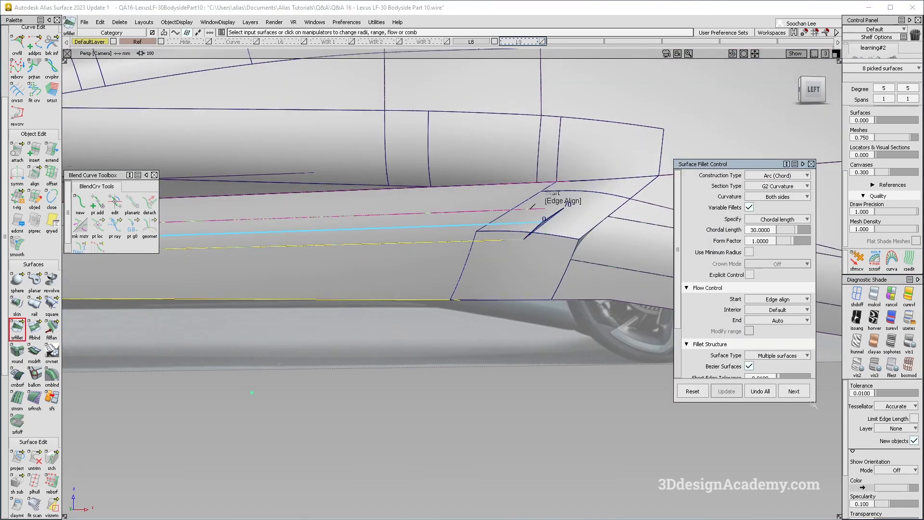
middle_click_drag(395, 303, 664, 271, "alt+shift")
right_click_drag(664, 271, 619, 265, "alt+shift")
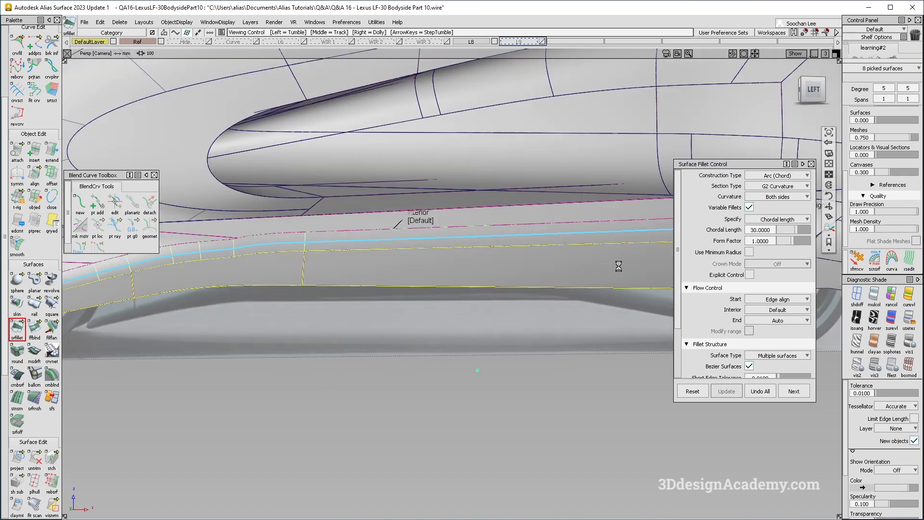
middle_click_drag(285, 265, 441, 264, "alt+shift")
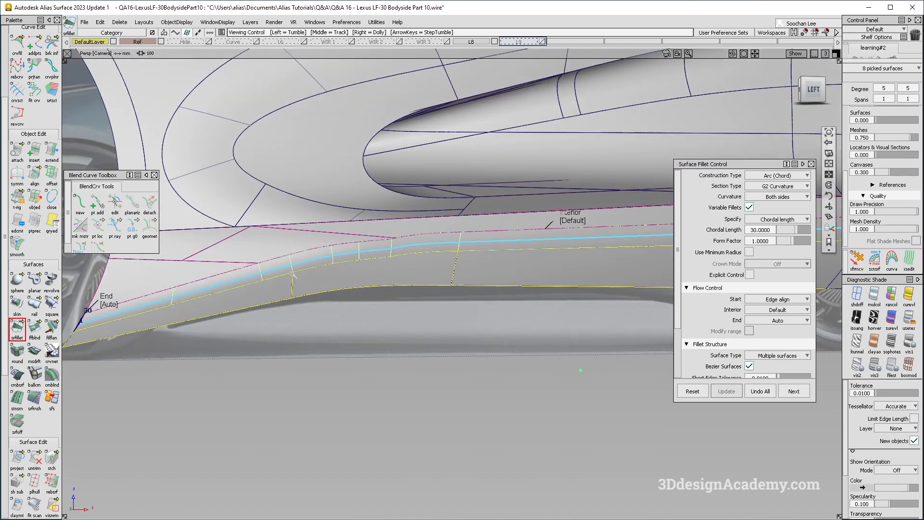
Step: Delete the short fillet patches along the curved front section of the sill, leaving the long rear patch in place
left_click_drag(292, 275, 260, 287, "ctrl+shift")
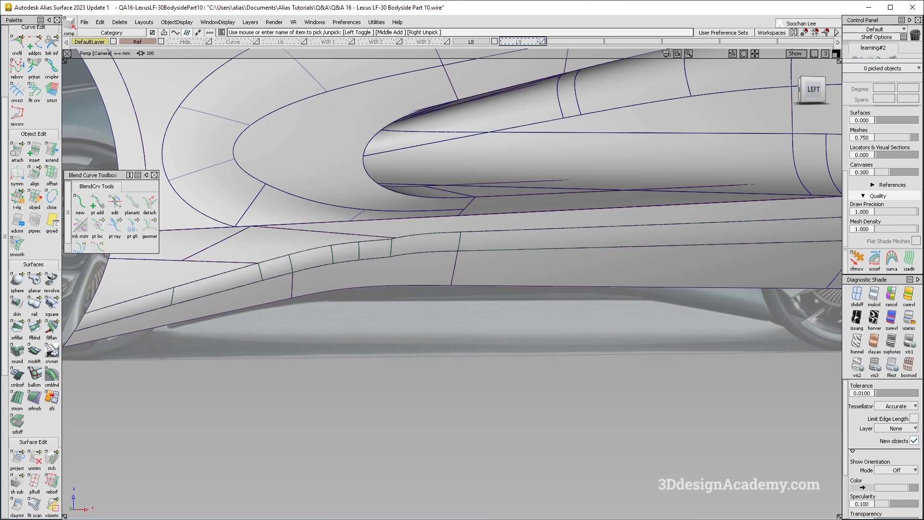
left_click(313, 259)
left_click(346, 253)
left_click(384, 249)
left_click(411, 257)
left_click(421, 246)
key("Delete")
left_click_drag(511, 271, 524, 261, "alt+shift")
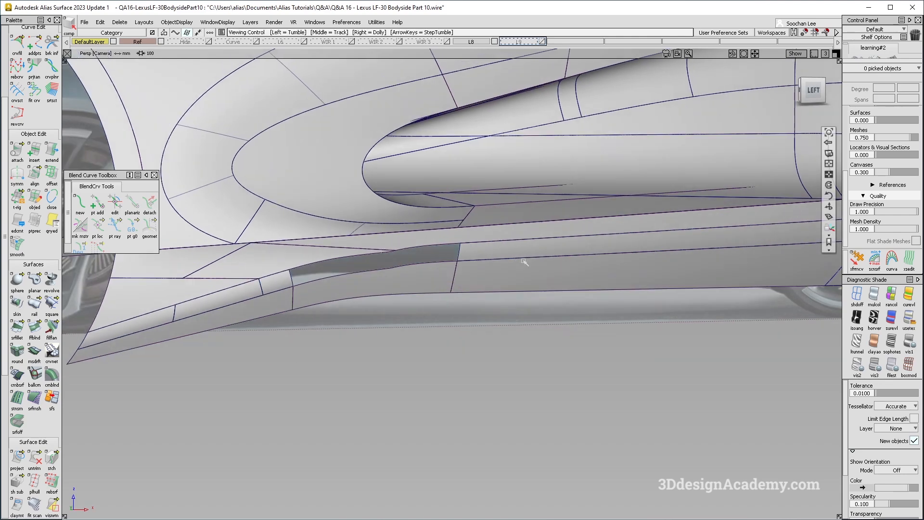
left_click(503, 252)
Step: Untrim the upper and lower sill surfaces bordering the long fillet patch and delete their leftover curves-on-surface
middle_click_drag(453, 271, 316, 275, "alt+shift")
left_click_drag(315, 275, 507, 283, "alt+shift")
left_click(283, 361)
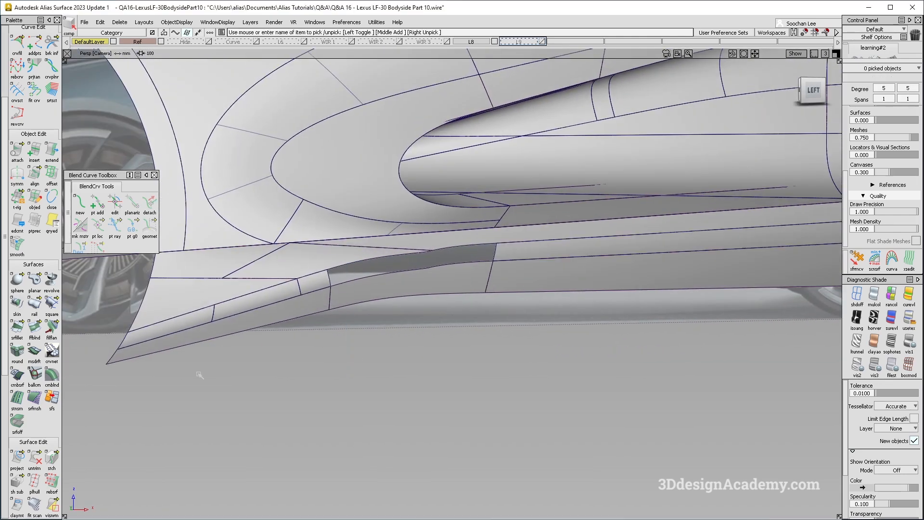
left_click(34, 459)
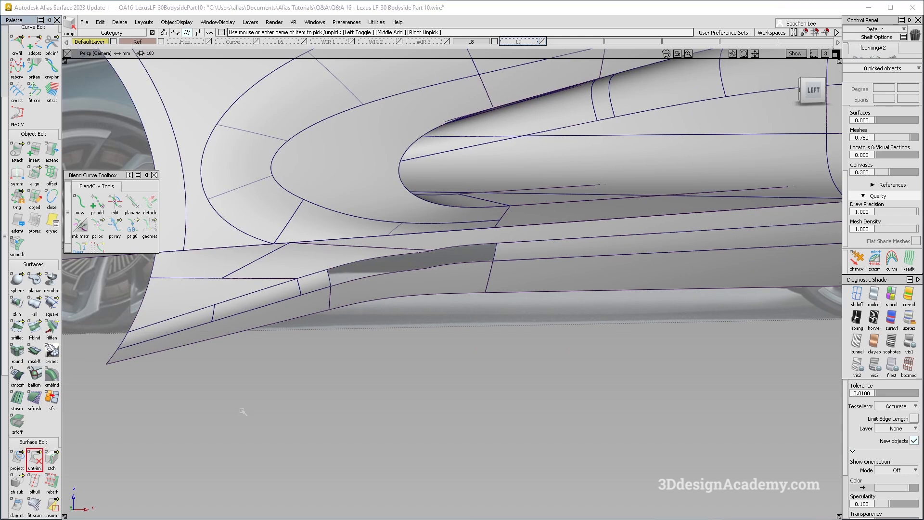
left_click(521, 240)
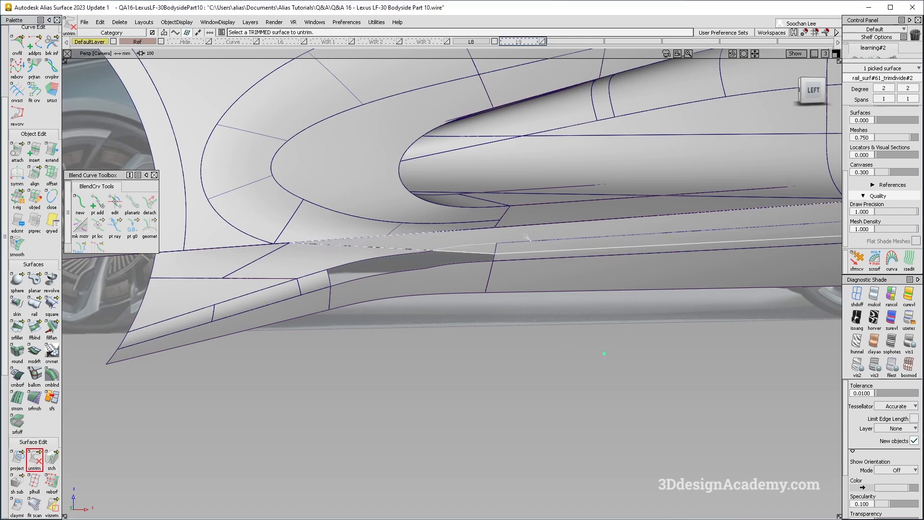
left_click(522, 271)
left_click_drag(488, 339, 494, 218, "ctrl+shift")
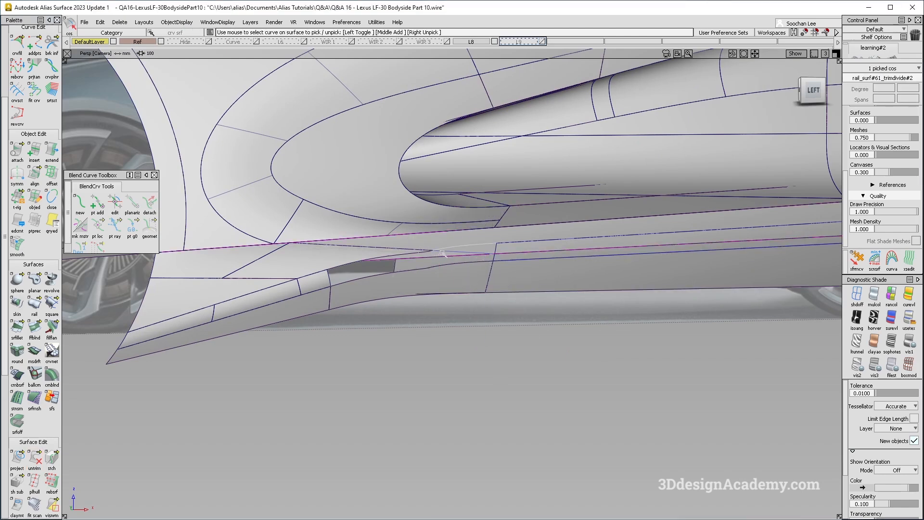
key("Delete")
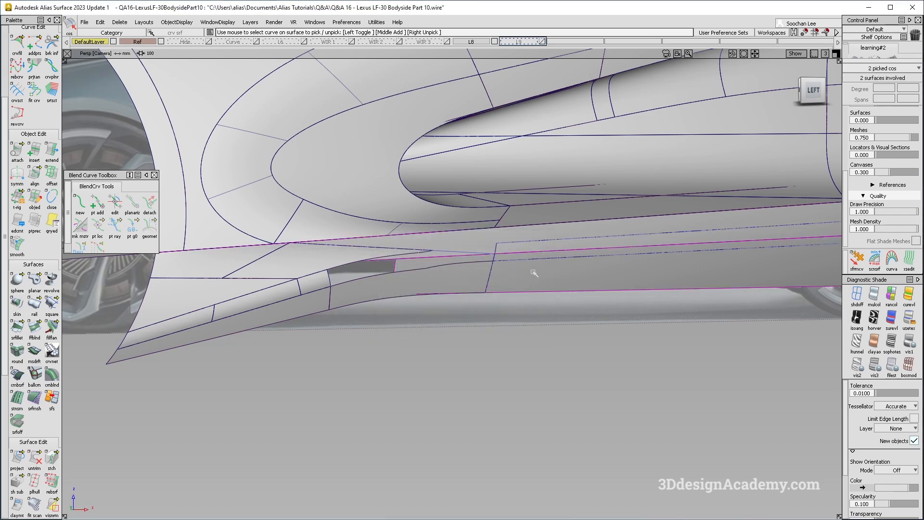
Step: Untrim the lower and upper surfaces at the front end of the sill
left_click_drag(589, 274, 207, 285, "alt+shift")
left_click(206, 287)
left_click(34, 458)
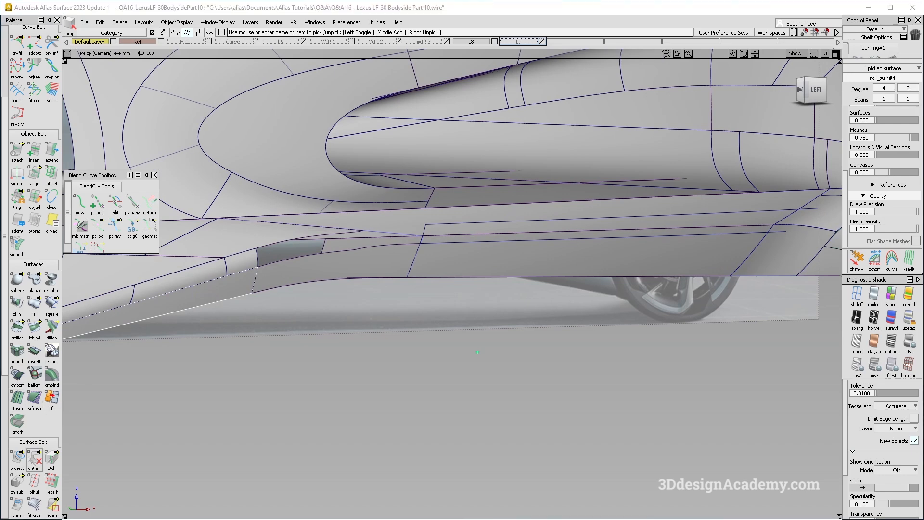
left_click(178, 264)
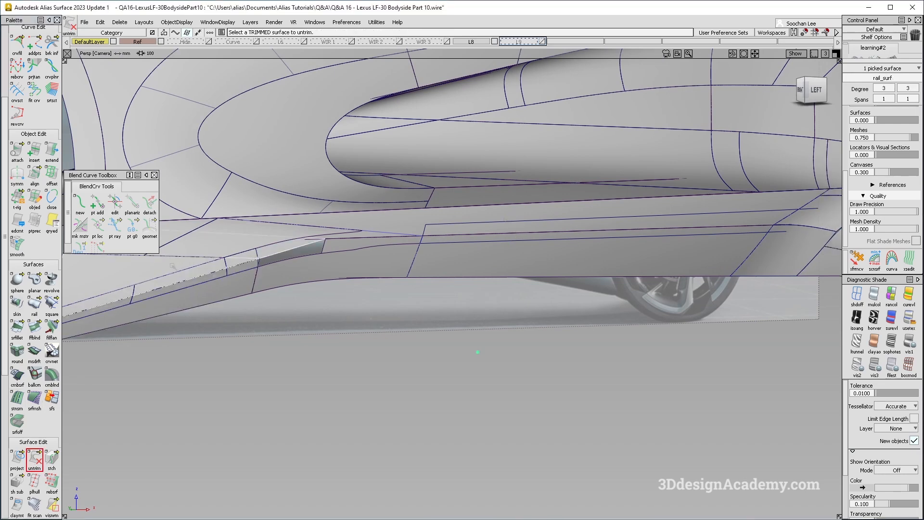
left_click_drag(173, 266, 493, 211, "alt+shift")
left_click(303, 277)
left_click_drag(586, 230, 552, 220, "alt+shift")
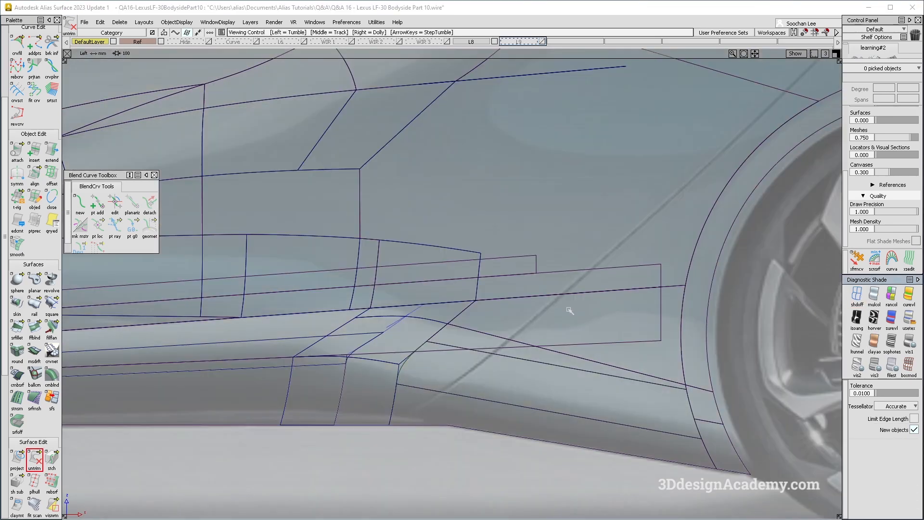
Step: Remove the rear fillet ahead of the rear wheel arch and untrim the surfaces above and below it
right_click_drag(569, 310, 554, 313, "alt+shift")
left_click(587, 319)
middle_click_drag(587, 319, 611, 260, "alt+shift")
left_click(652, 330)
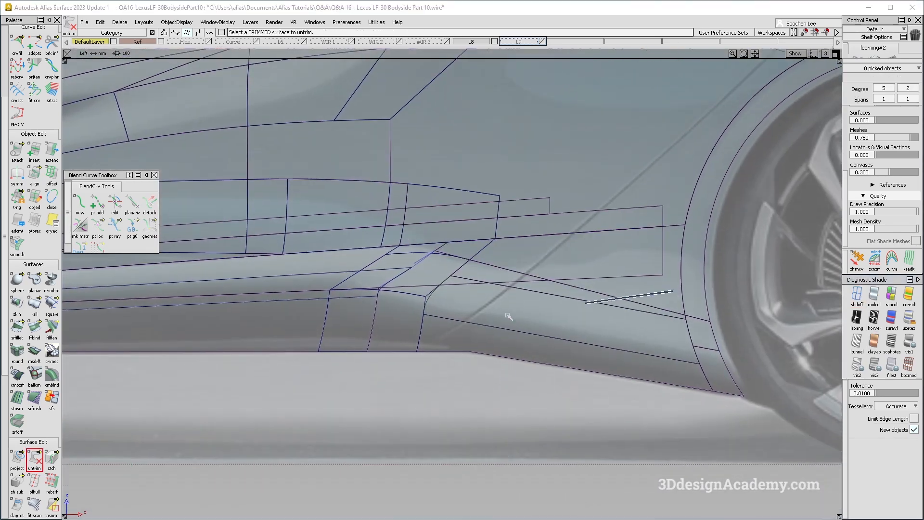
left_click(672, 332)
left_click(757, 390)
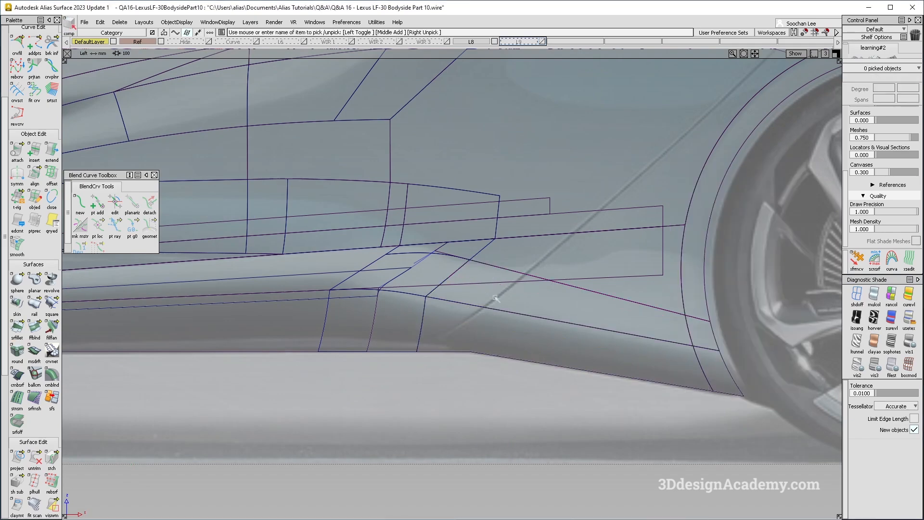
left_click(35, 455)
left_click(451, 328)
left_click(35, 458)
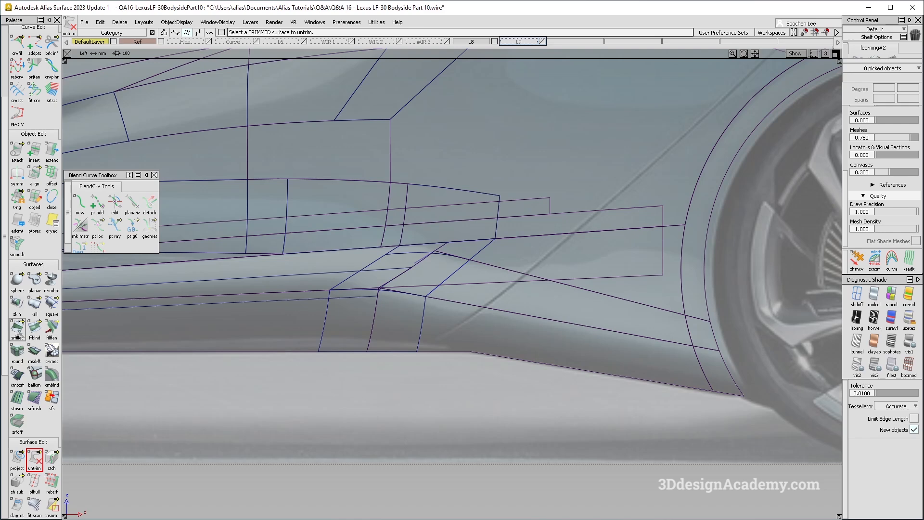
Step: Build a G2 surface fillet with a chordal length of 100 between the upper and lower surfaces ahead of the rear wheel
left_click(18, 332)
left_click(538, 293)
left_click(498, 348)
middle_click_drag(533, 350, 373, 310, "alt+shift")
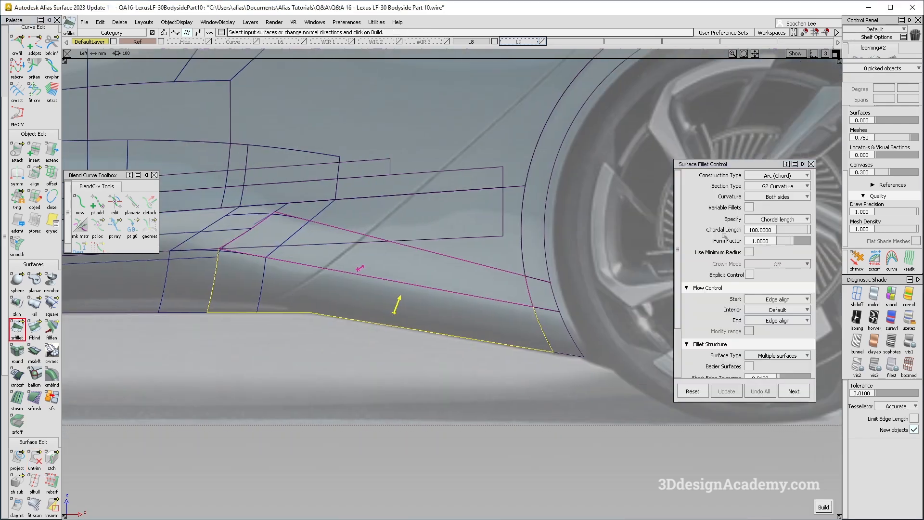
middle_click_drag(370, 288, 498, 291, "alt+shift")
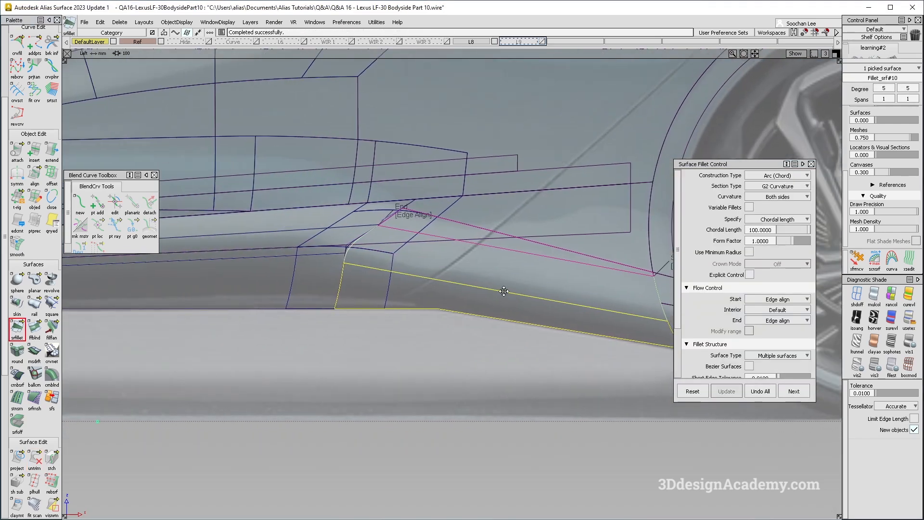
key("space")
Step: Duplicate the lower edge of the long sill fillet patch as a curve
left_click(336, 251, "alt+shift")
middle_click_drag(216, 273, 414, 260, "alt+shift")
left_click_drag(401, 316, 355, 192, "ctrl+shift")
left_click_drag(18, 44, 35, 44)
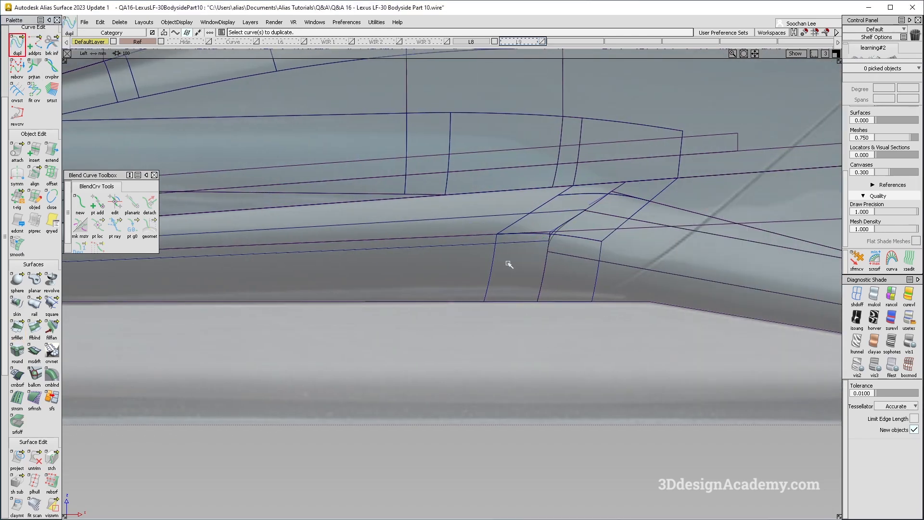
left_click(445, 248)
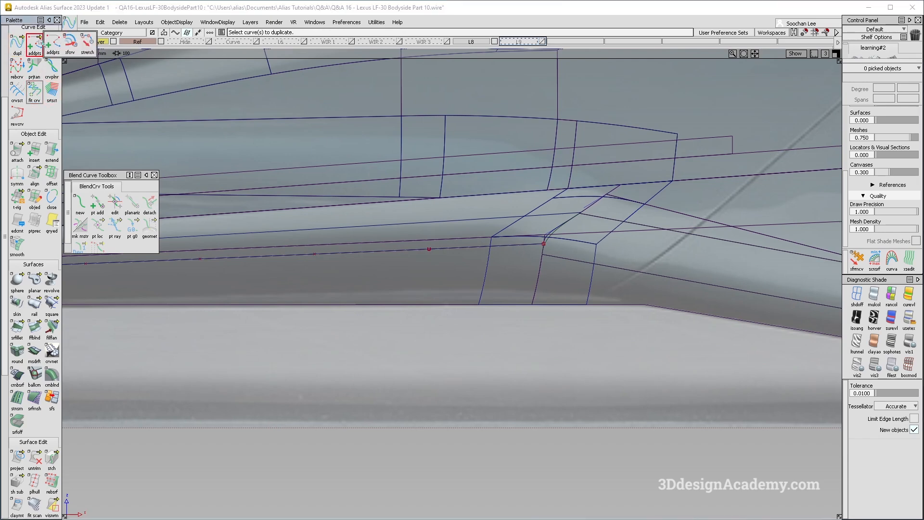
Step: Stretch the duplicated lower curve so its rear end meets the lower front corner of the new rear fillet
left_click_drag(91, 45, 88, 44)
left_click(530, 245)
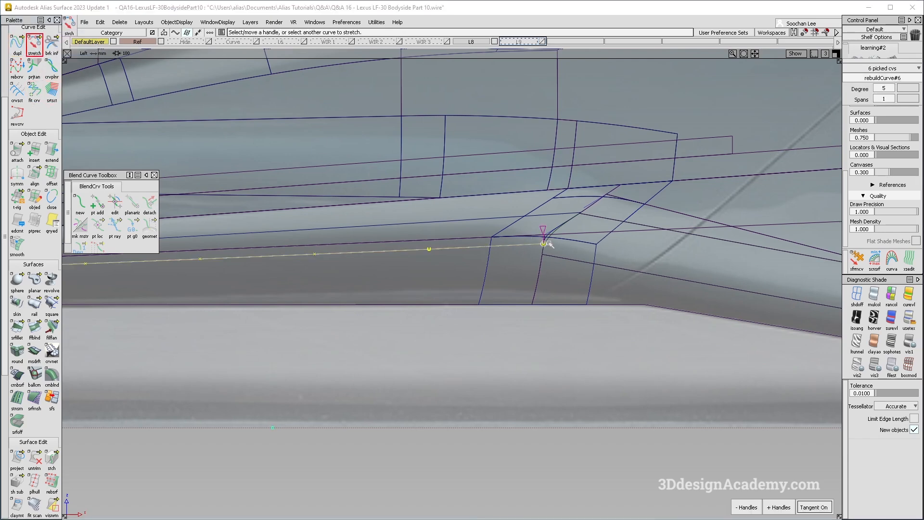
left_click_drag(547, 241, 528, 280)
left_click(548, 241, "ctrl")
left_click_drag(612, 252, 609, 160, "ctrl+shift")
right_click_drag(527, 237, 472, 284, "alt+shift")
Step: Duplicate the upper edge of the long sill fillet patch as a curve and stretch its rear end to the new rear fillet's upper front corner
left_click_drag(456, 323, 456, 218, "ctrl+shift")
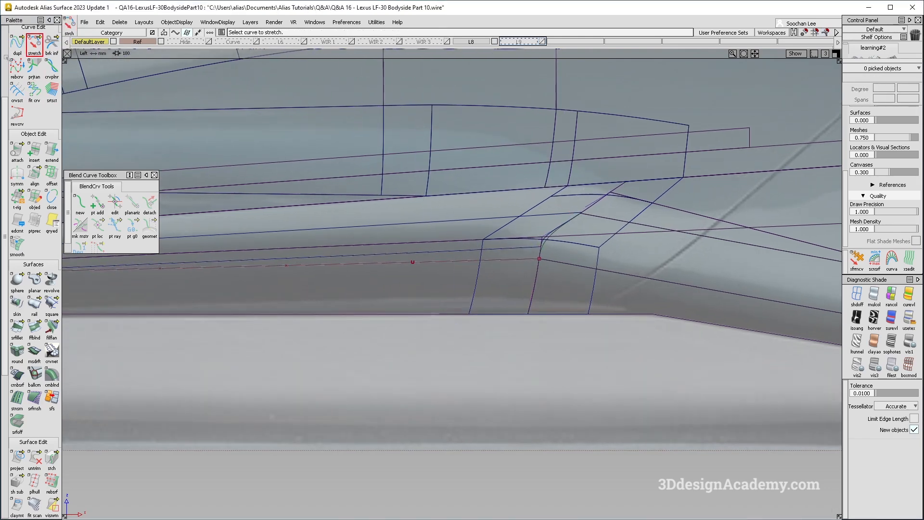
left_click(490, 220)
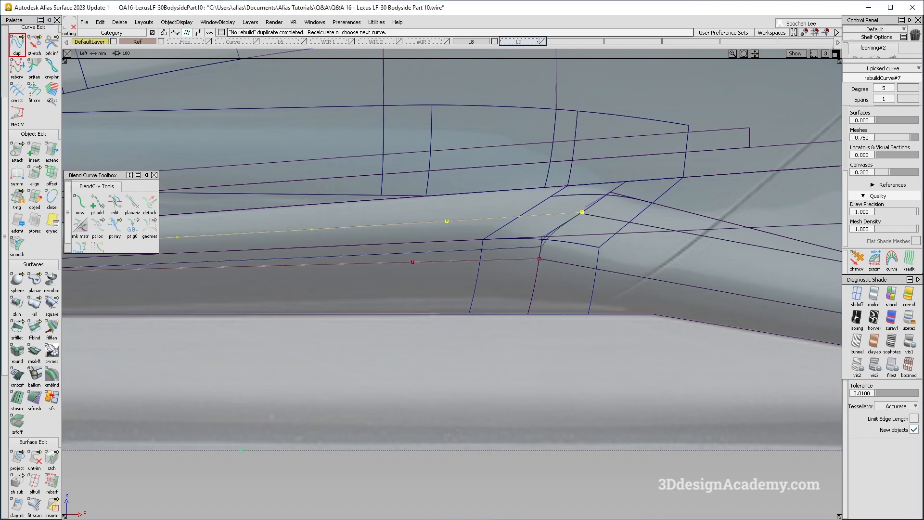
left_click(37, 45)
left_click(506, 217)
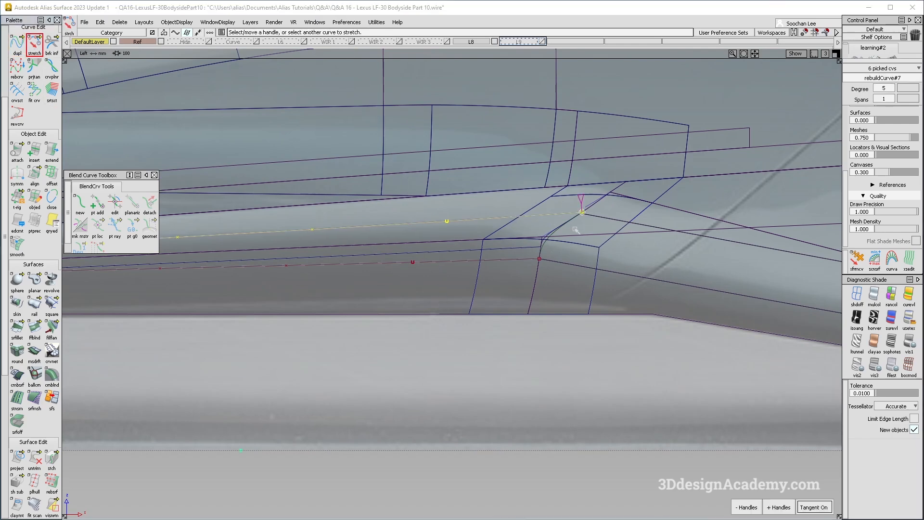
scroll(573, 211, "up", 5)
left_click_drag(593, 198, 580, 212, "ctrl+alt")
Step: Apply multi-colour diagnostic shading to the bodyside model in the perspective view
right_click_drag(544, 260, 475, 218, "alt+shift")
left_click(409, 264)
key("F8")
left_click(875, 294)
middle_click_drag(318, 219, 617, 284, "alt+shift")
left_click(591, 266, "alt+shift")
left_click_drag(592, 266, 510, 280, "alt+shift")
right_click_drag(510, 281, 433, 251, "alt+shift")
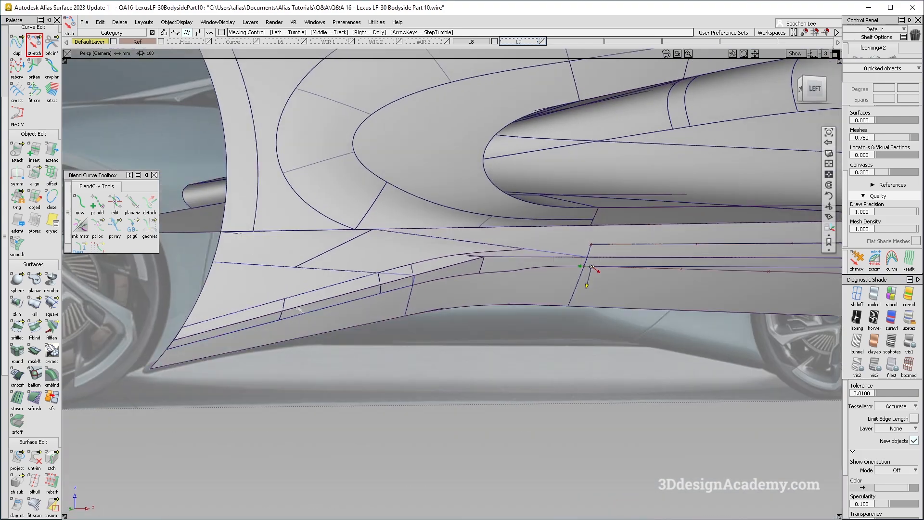
Step: Duplicate the upper edges of the two sill fillet pieces behind the front wheel arch as curves
middle_click_drag(433, 250, 460, 231, "alt+shift")
left_click(305, 297, "alt+shift")
right_click_drag(305, 297, 362, 268, "alt+shift")
left_click_drag(375, 215, 346, 229, "ctrl+shift")
right_click_drag(373, 238, 402, 303, "alt+shift")
key("F6")
middle_click_drag(241, 284, 440, 252, "alt+shift")
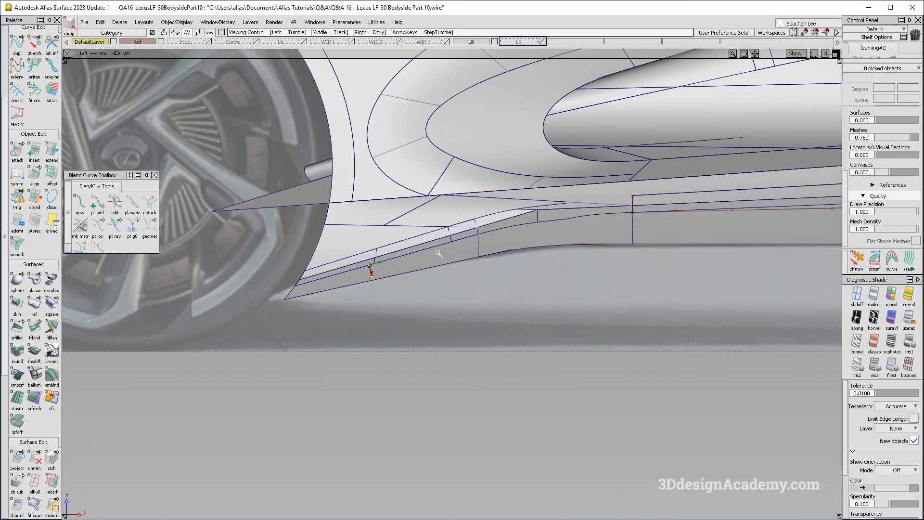
right_click_drag(440, 252, 452, 243, "alt+shift")
middle_click_drag(452, 244, 462, 233, "alt+shift")
scroll(34, 241, "up", 1)
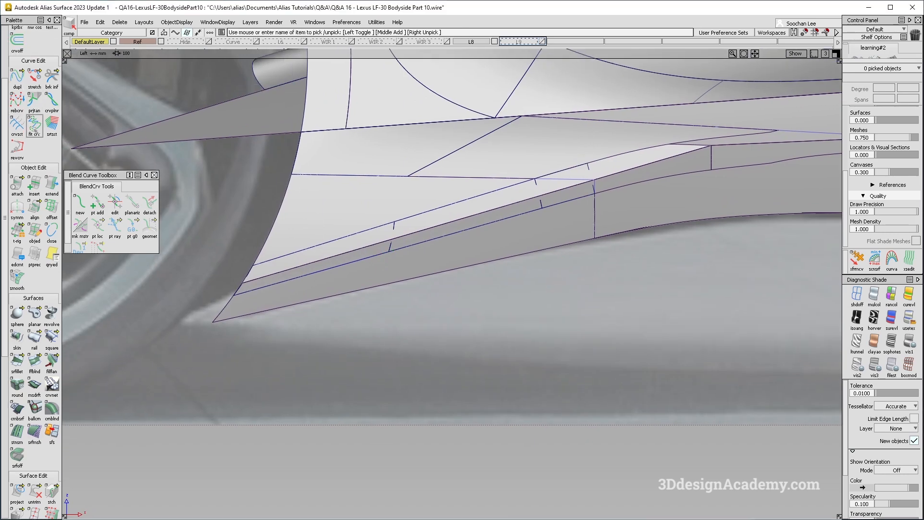
left_click(17, 77)
left_click(378, 232)
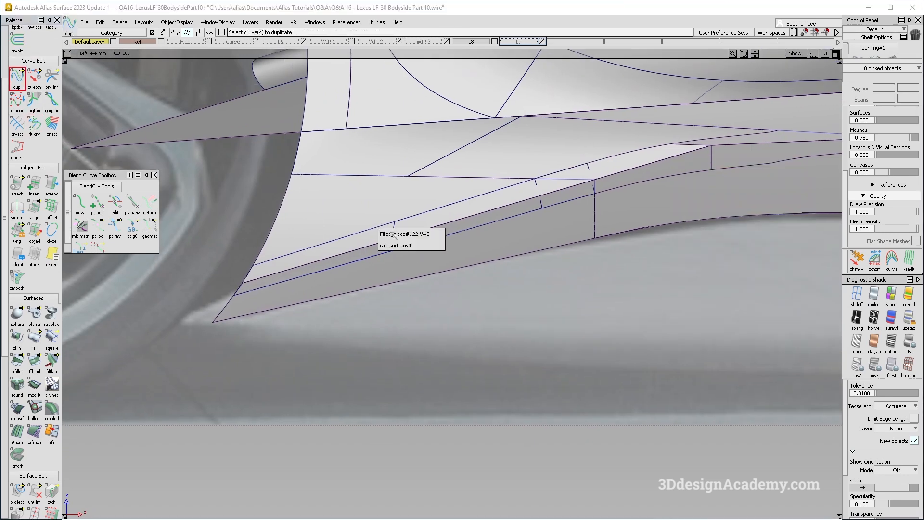
left_click(397, 235)
left_click(412, 216)
Step: Duplicate the lower edges of the same two front sill fillet pieces as curves
left_click(409, 245)
left_click(381, 255)
left_click(404, 259)
left_click(410, 246)
left_click(431, 251)
left_click_drag(341, 251, 292, 68, "ctrl+shift")
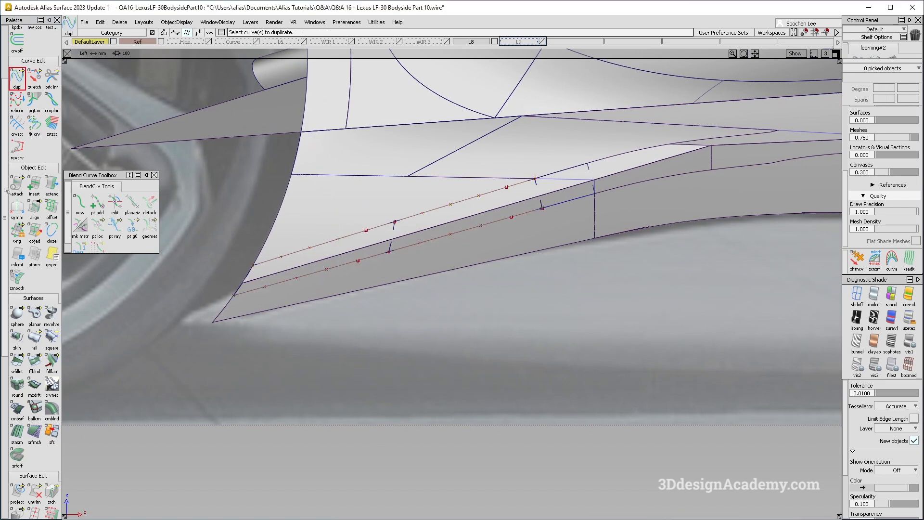
Step: Attach the two duplicated upper curves into one and the two lower curves into another, using the Connect type
double_click(17, 183)
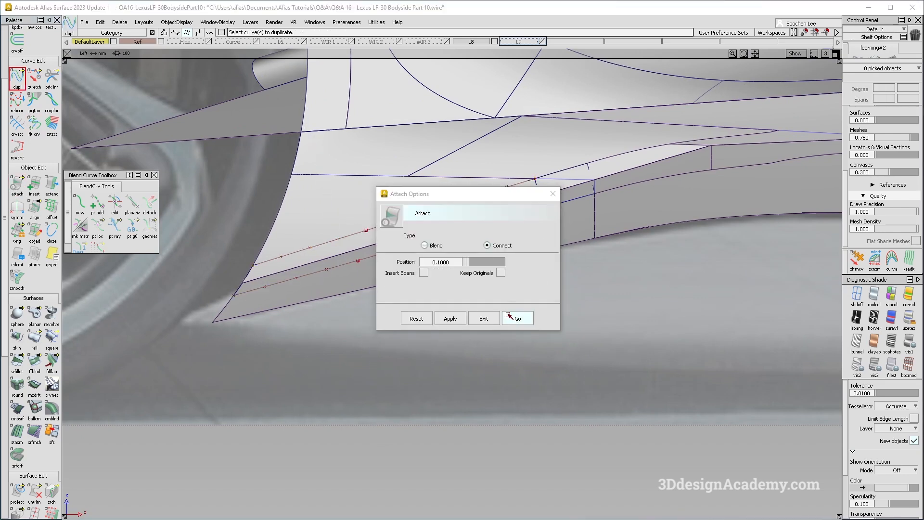
left_click(518, 318)
left_click(379, 231)
left_click(390, 255)
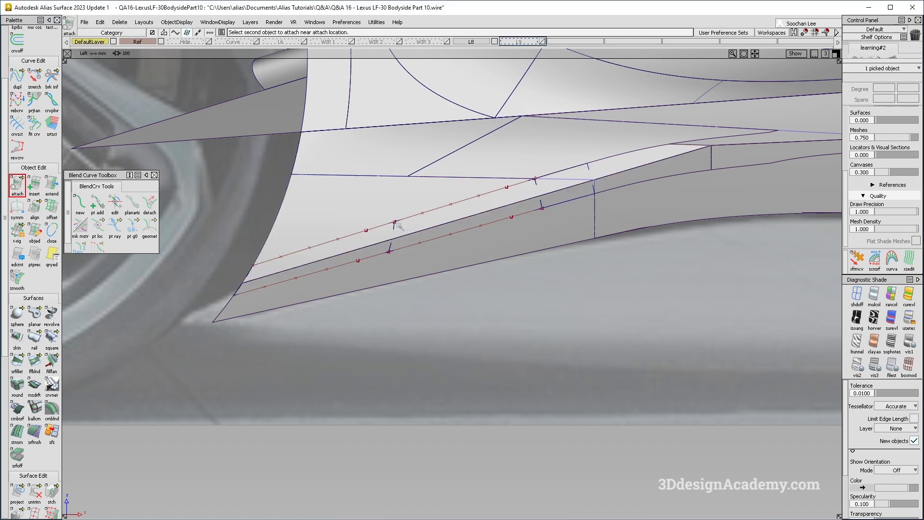
left_click(412, 221)
left_click(423, 223)
left_click(384, 258)
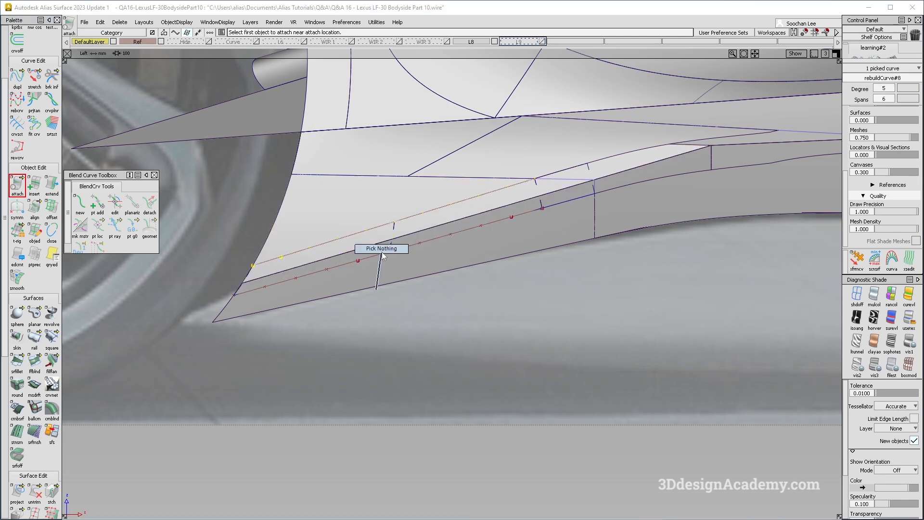
left_click(396, 260)
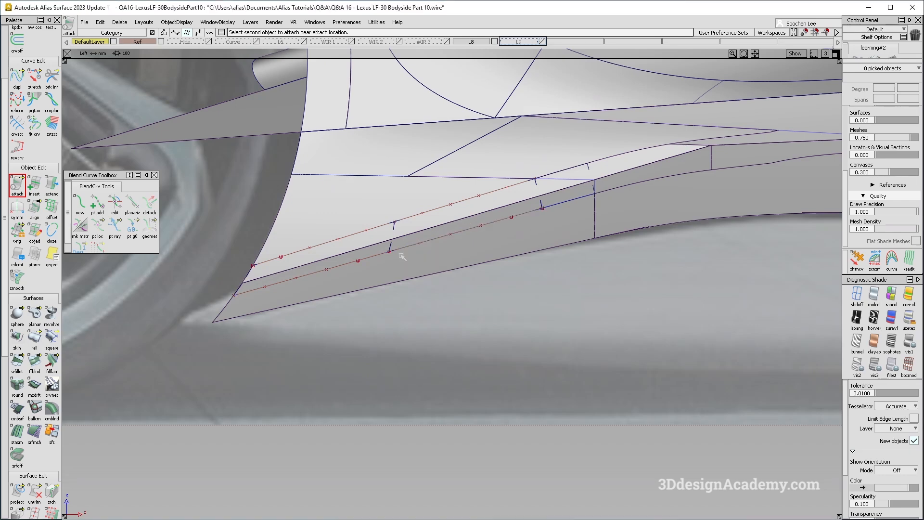
Step: Duplicate the sill fillet's front edge at the wheel arch as a curve and delete the front fillet piece
left_click(17, 76)
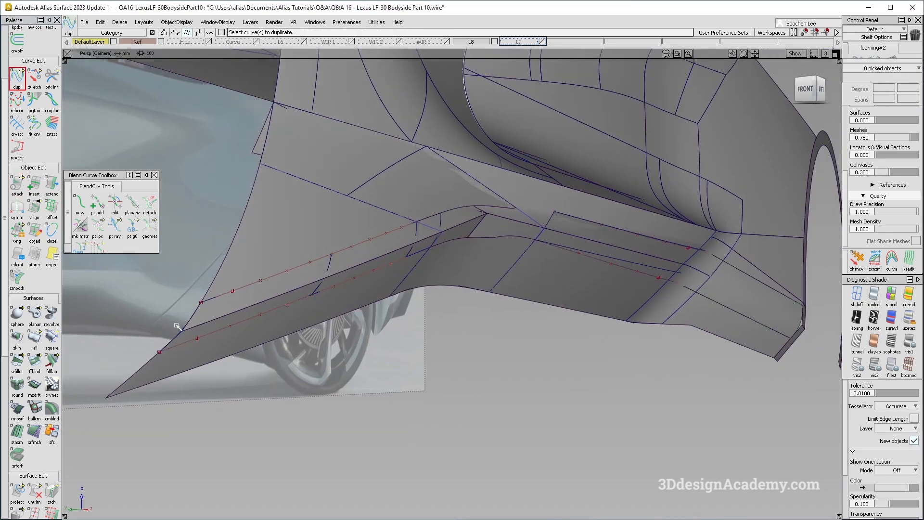
left_click(181, 332)
left_click(226, 335)
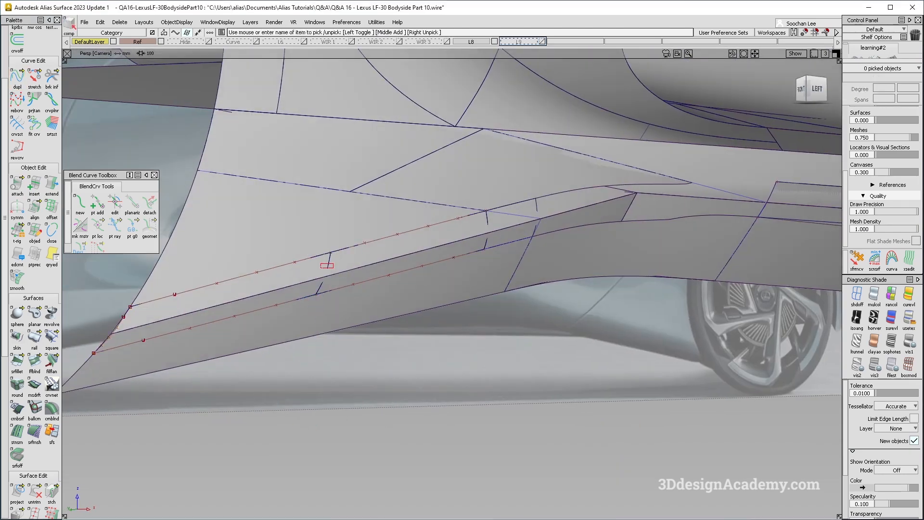
key("Delete")
key("Return")
left_click_drag(319, 260, 294, 273, "alt+shift")
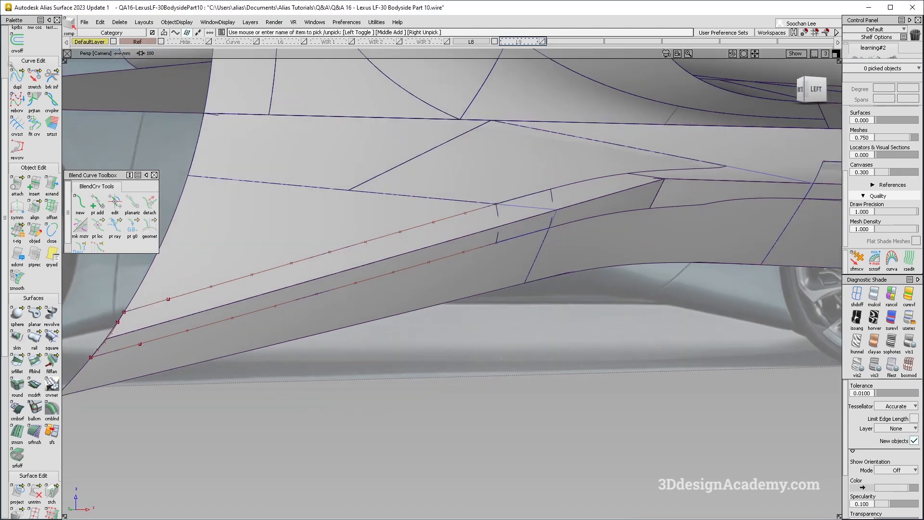
Step: Delete the old curves on surface along the front sill fillet
left_click(34, 125)
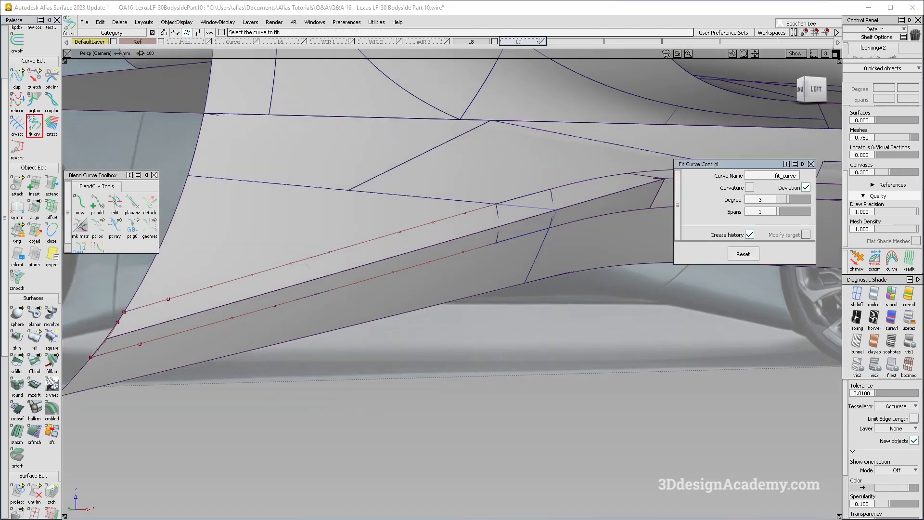
left_click_drag(281, 266, 267, 256, "ctrl+shift")
left_click_drag(228, 238, 335, 303)
key("Delete")
key("Return")
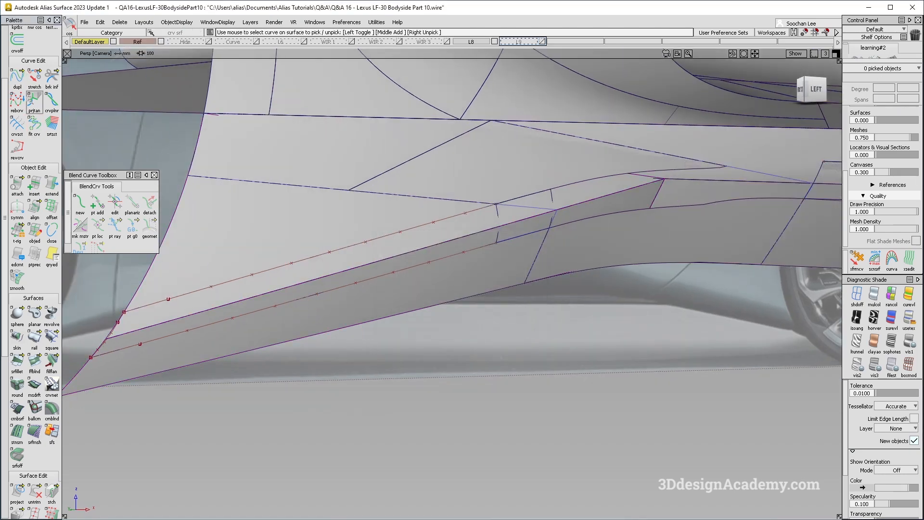
Step: Fit degree 2, single-span curves to the attached upper and lower fillet edge curves
left_click(34, 125)
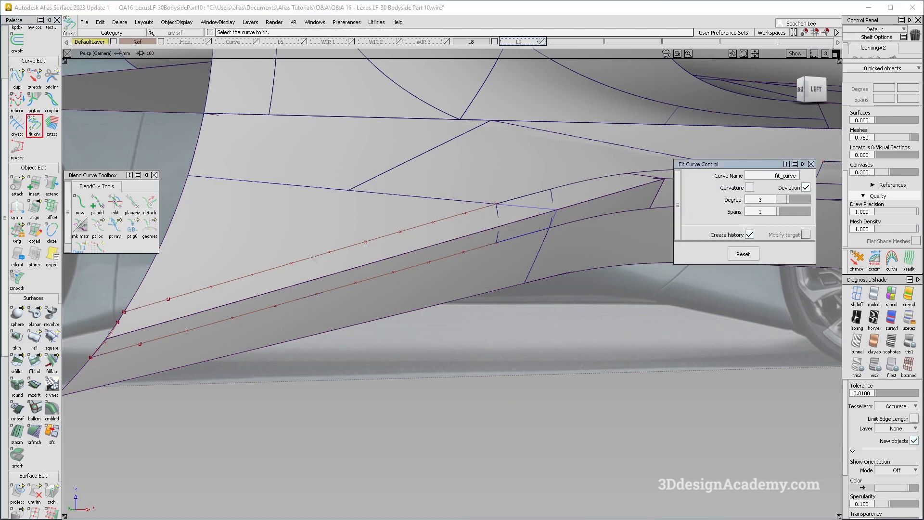
left_click(313, 257)
left_click_drag(379, 272, 450, 277, "alt+shift")
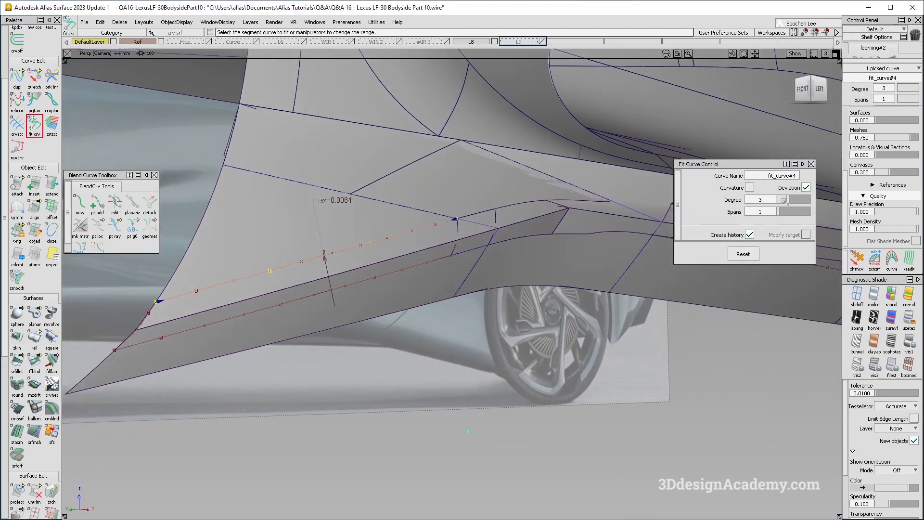
left_click(784, 200)
left_click(334, 292)
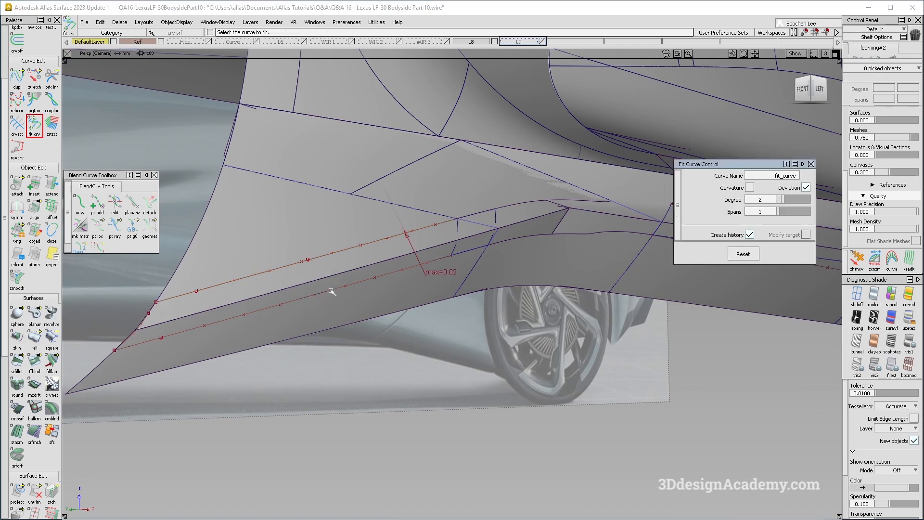
left_click(334, 291)
left_click_drag(324, 289, 327, 266, "ctrl+shift")
Step: Delete the original attached upper and lower curves, keeping the fitted ones
left_click_drag(309, 314, 317, 241, "ctrl+shift")
left_click(335, 251)
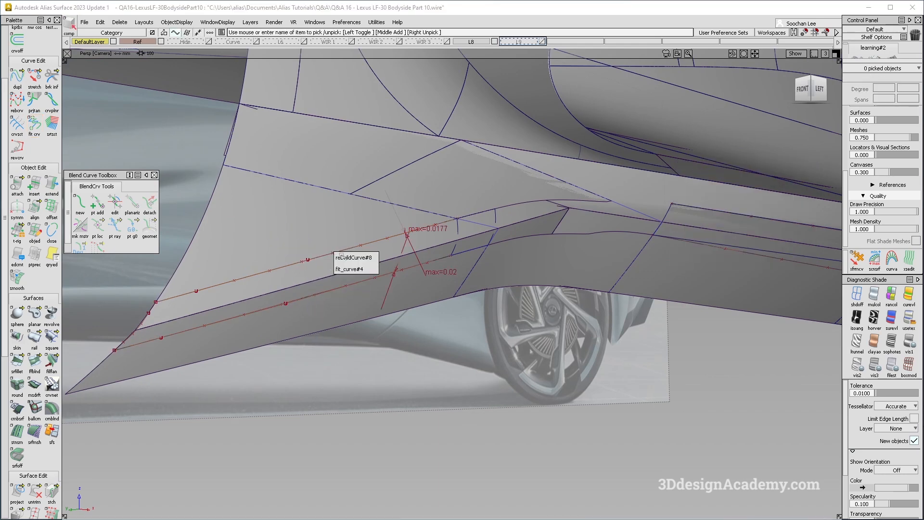
left_click(342, 258)
left_click(340, 291)
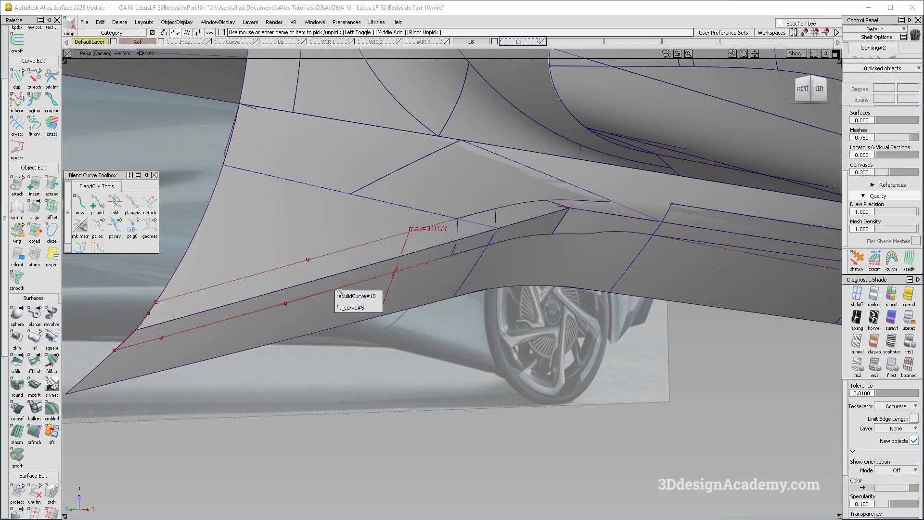
left_click(354, 296)
key("Delete")
Step: Project the two fitted curves onto the upper and lower sill surfaces as curves on surface, using the View vector
left_click(18, 492)
left_click(316, 255)
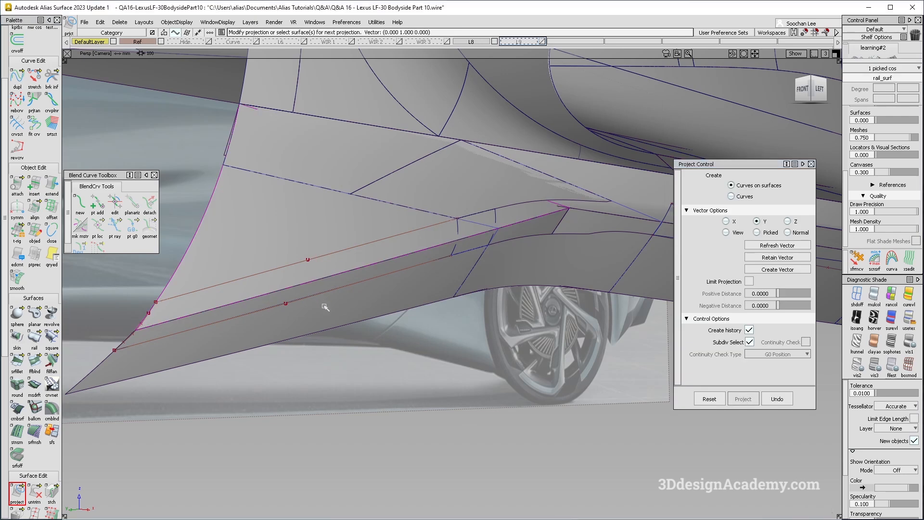
left_click(727, 232)
left_click(400, 300)
left_click(402, 269)
Step: Delete the fitted upper and lower curves from which the projections were made
left_click_drag(363, 351, 363, 259, "ctrl+shift")
left_click_drag(332, 208, 291, 338)
key("Delete")
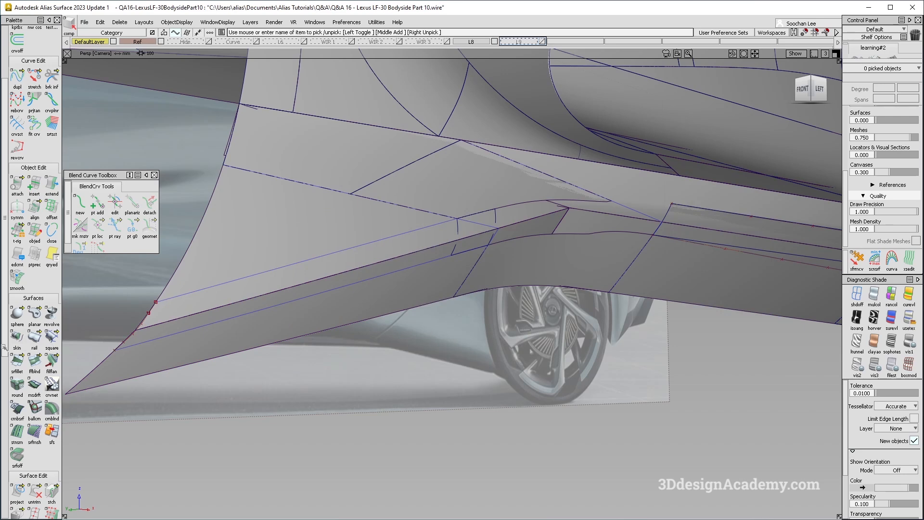
Step: Build a square surface between the projected curves and the two end edges, with G2 Curvature along the sides and Free ends
left_click(51, 338)
left_click(166, 299)
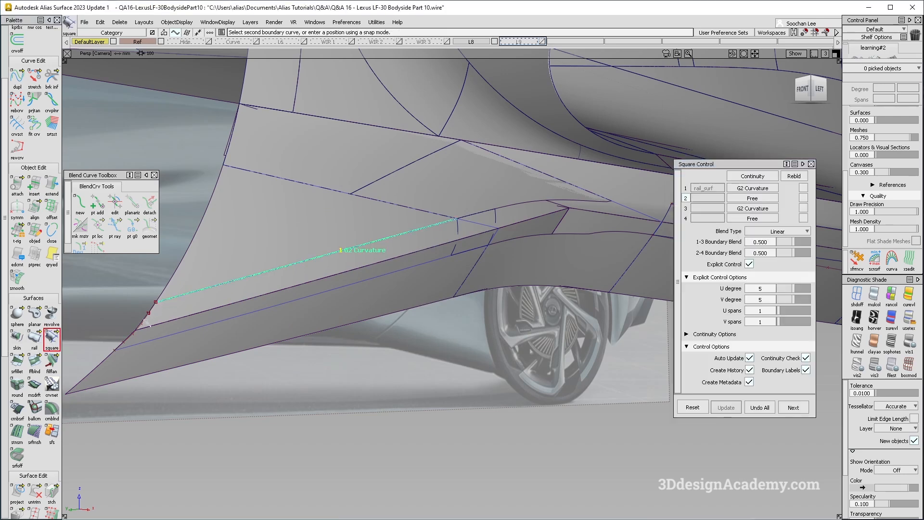
left_click(162, 333)
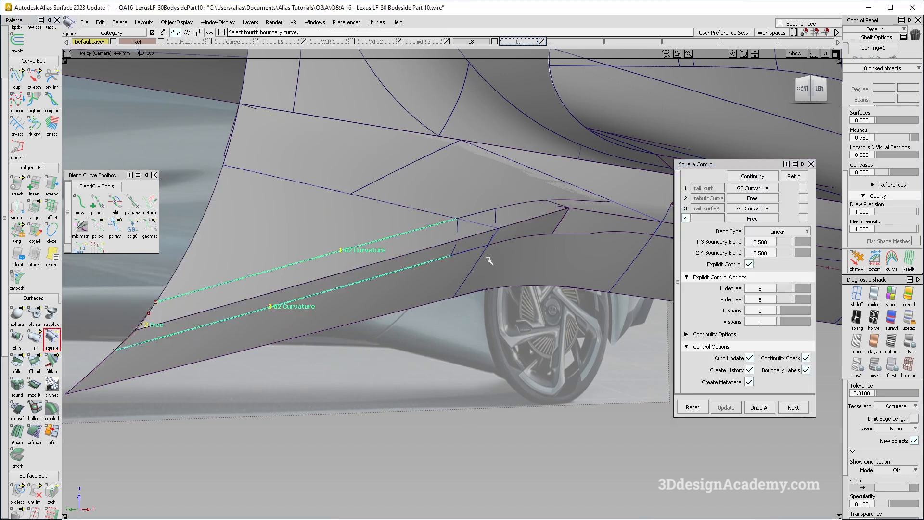
left_click(459, 231)
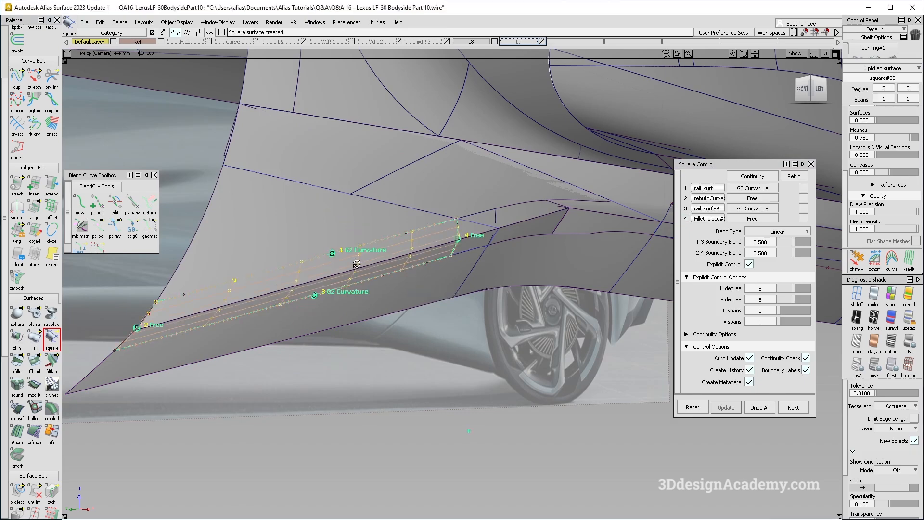
left_click_drag(459, 230, 388, 295, "alt+shift")
right_click_drag(388, 284, 457, 248, "alt+shift")
left_click_drag(457, 248, 454, 318, "alt+shift")
left_click_drag(454, 327, 474, 187, "ctrl+shift")
Step: Trim the lower and upper sill surfaces along the projected curves under the new square surface
mouse_move(510, 256)
left_mouse_down("alt+shift")
mouse_move(372, 211)
mouse_move(354, 289)
left_mouse_up("alt+shift")
left_click_drag(353, 315, 258, 137, "ctrl+shift")
left_click(35, 491)
left_click(292, 347)
key("space")
left_click(253, 186)
key("space")
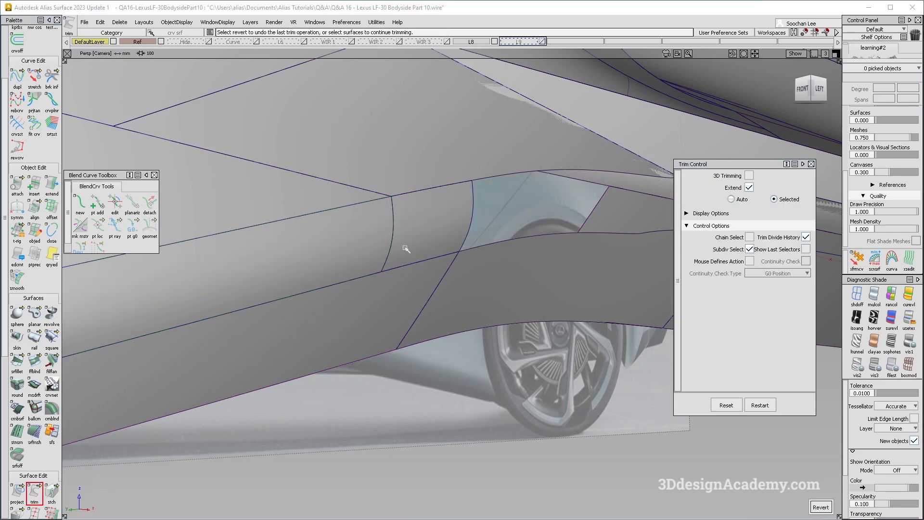
Step: Check the surface continuity across the edge between the new square surface and the adjoining fillet piece
left_click_drag(392, 253, 349, 255, "alt+shift")
left_click(57, 365)
scroll(56, 365, "down", 5)
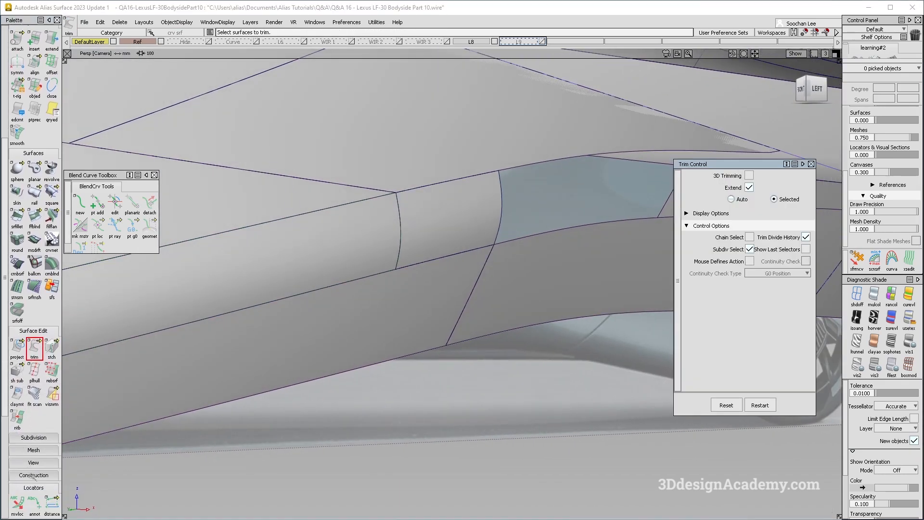
left_click(17, 501)
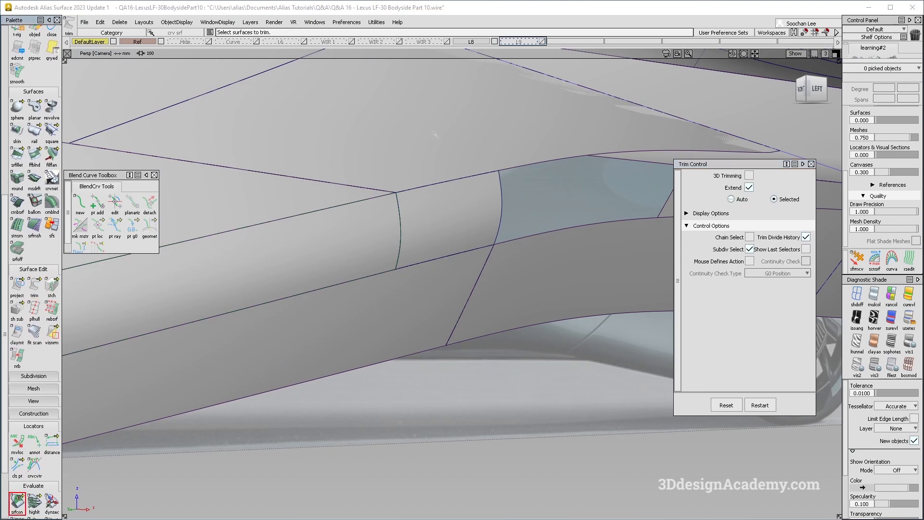
left_click(400, 234)
left_click_drag(427, 268, 462, 253, "alt+shift")
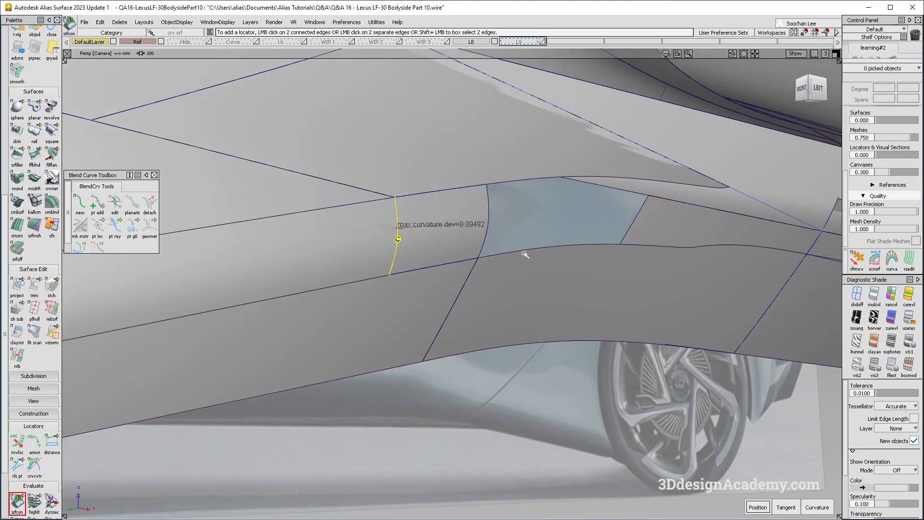
right_click_drag(589, 234, 567, 247, "alt+shift")
left_click_drag(567, 247, 575, 272, "alt+shift")
left_click(611, 243)
key("F6")
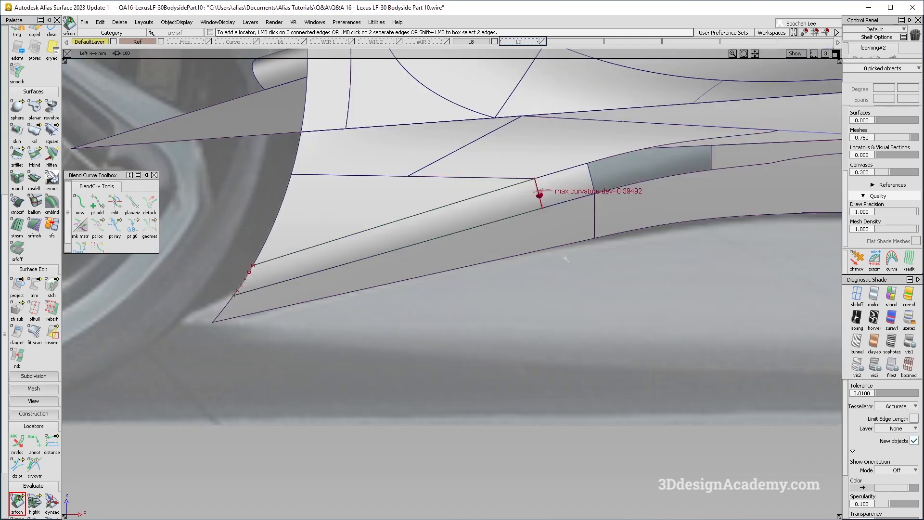
Step: Examine the junction between the middle sill blend surface and the front end of the long sill fillet
middle_click_drag(652, 168, 400, 255, "alt+shift")
left_click_drag(425, 252, 429, 268, "ctrl+shift")
left_click(430, 277)
middle_click_drag(632, 234, 567, 231, "alt+shift")
right_click_drag(567, 231, 508, 231, "alt+shift")
middle_click_drag(508, 231, 388, 244, "alt+shift")
right_click_drag(513, 239, 541, 231, "alt+shift")
middle_click_drag(539, 230, 691, 265, "alt+shift")
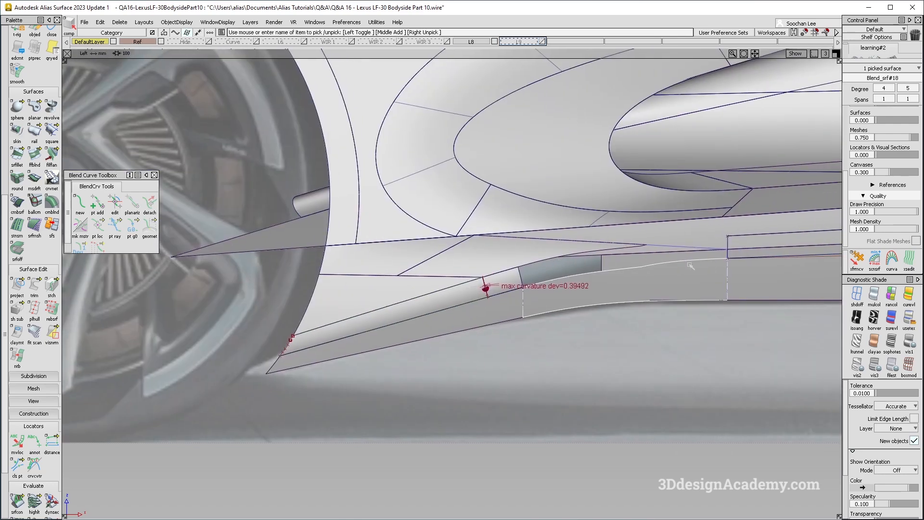
key("F8")
right_click_drag(659, 231, 685, 217, "alt+shift")
middle_click_drag(685, 217, 426, 212, "alt+shift")
left_click_drag(423, 213, 373, 222, "alt+shift")
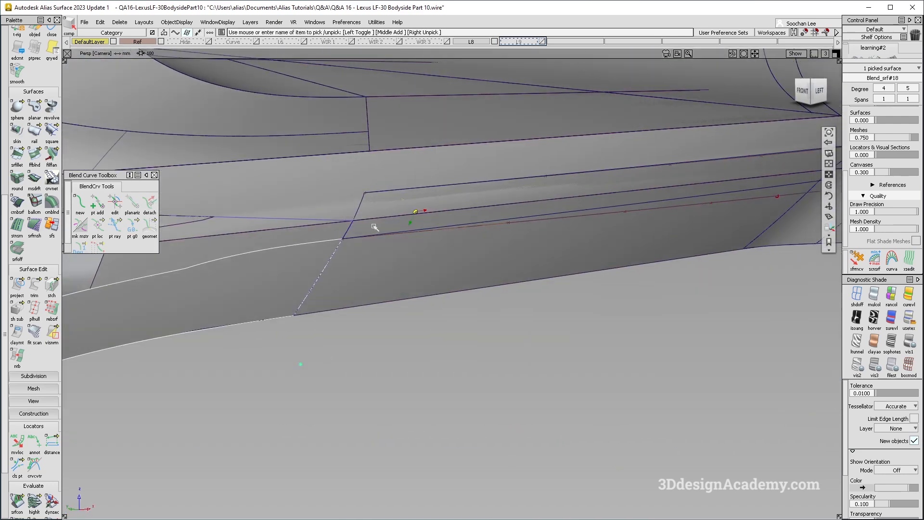
right_click_drag(321, 223, 372, 200, "alt+shift")
left_click(357, 268)
Step: Duplicate the front end edge of the long sill fillet as a curve
scroll(30, 61, "up", 9)
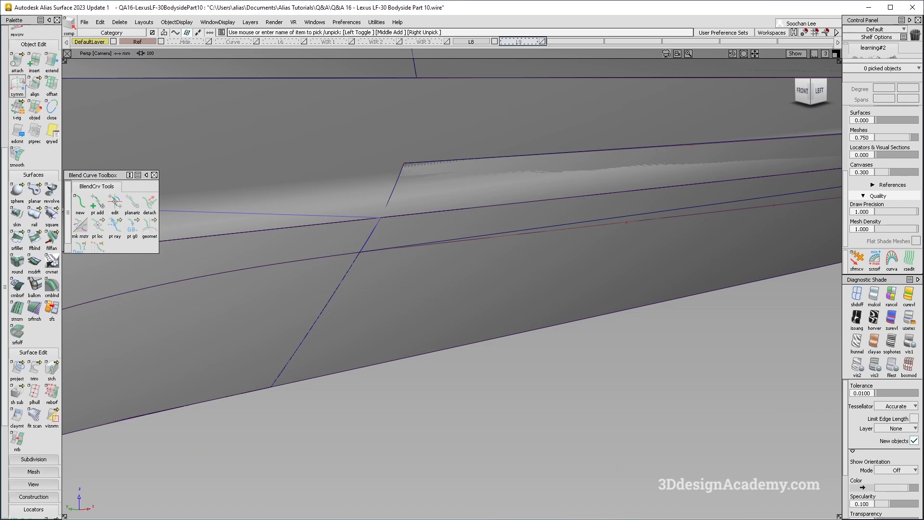
left_click(18, 42)
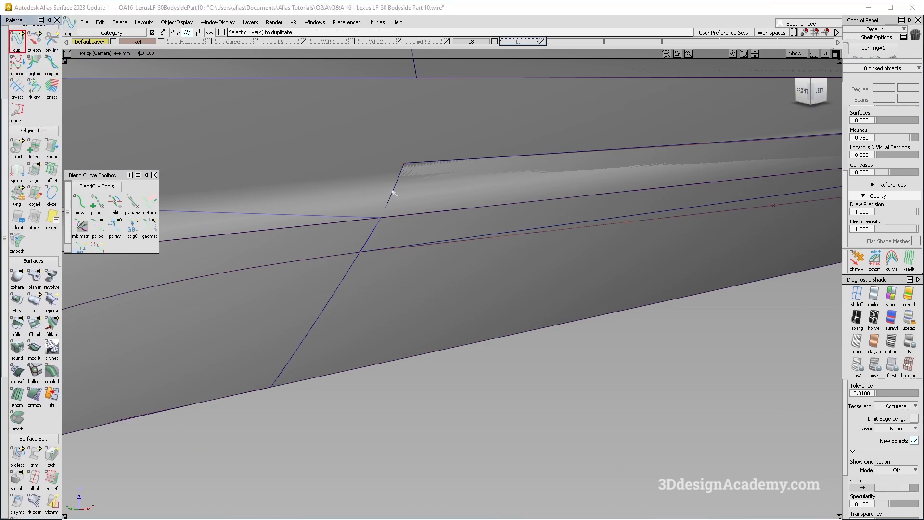
left_click(392, 191)
right_click_drag(556, 195, 511, 219, "alt+shift")
left_click_drag(513, 223, 566, 227, "alt+shift")
left_click_drag(631, 208, 635, 198, "ctrl+shift")
Step: Delete the long sill fillet piece between its front end and the rear corner
key("F6")
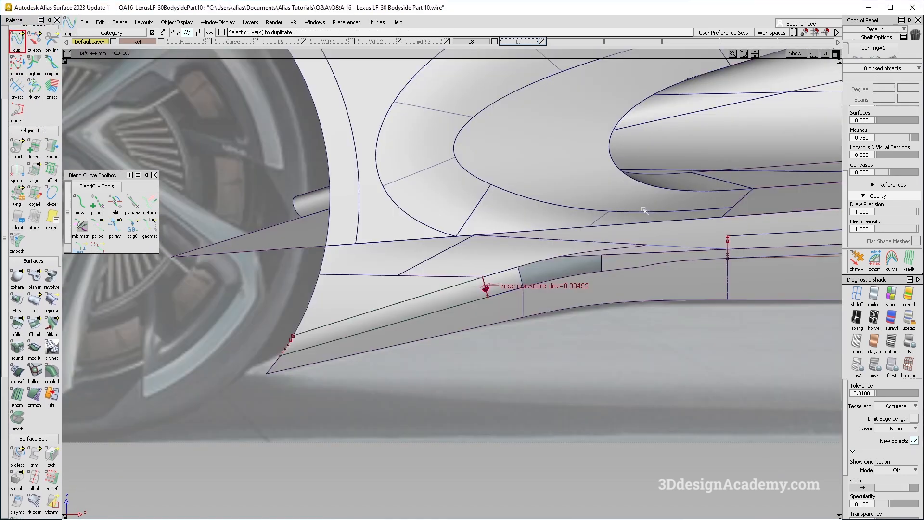
middle_click_drag(664, 219, 479, 219, "alt+shift")
left_click_drag(479, 233, 513, 240, "ctrl+shift")
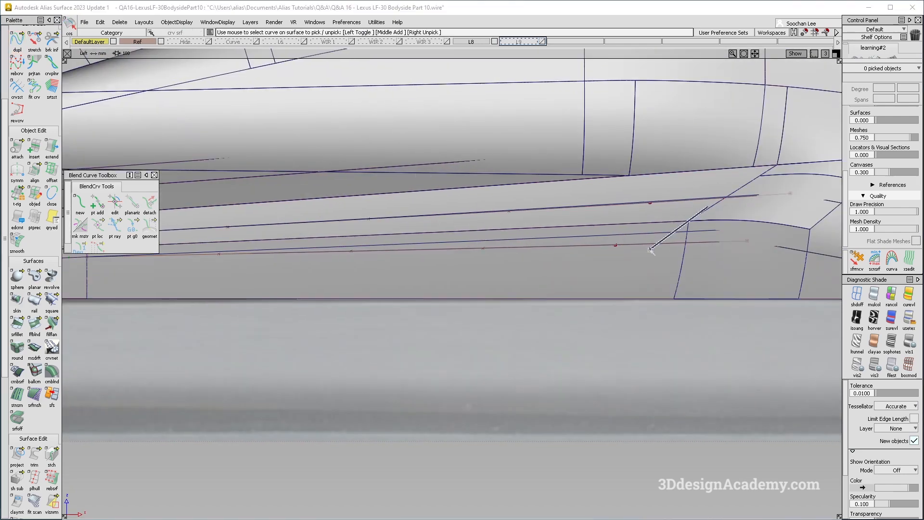
left_click(664, 234)
middle_click_drag(710, 251, 523, 277, "alt+shift")
key("Delete")
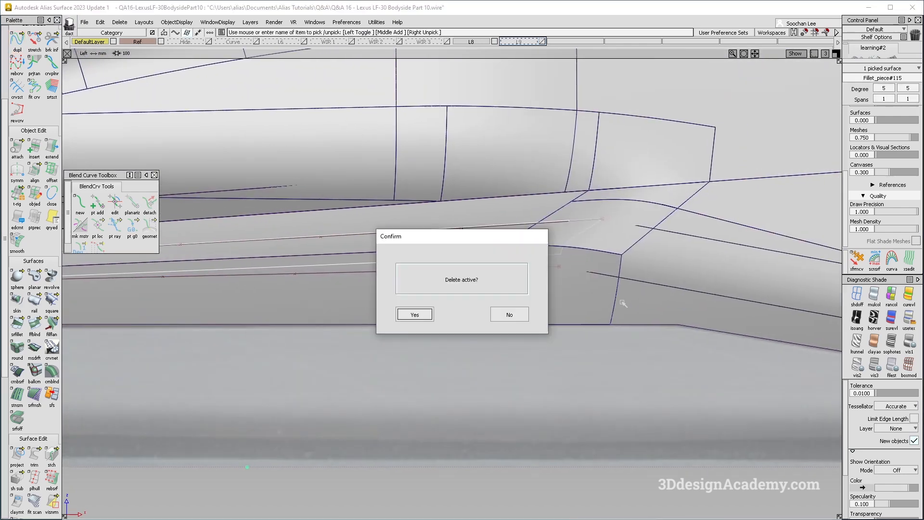
key("Return")
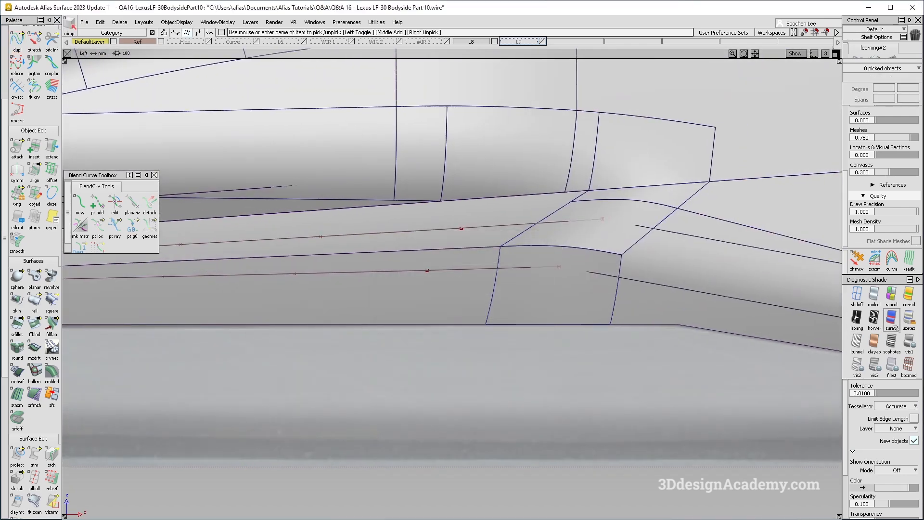
Step: Turn off diagnostic shading and project the lower and upper fitted curves onto the matching sill surfaces in the side view
left_click(856, 297)
middle_click_drag(539, 268, 541, 272, "alt+shift")
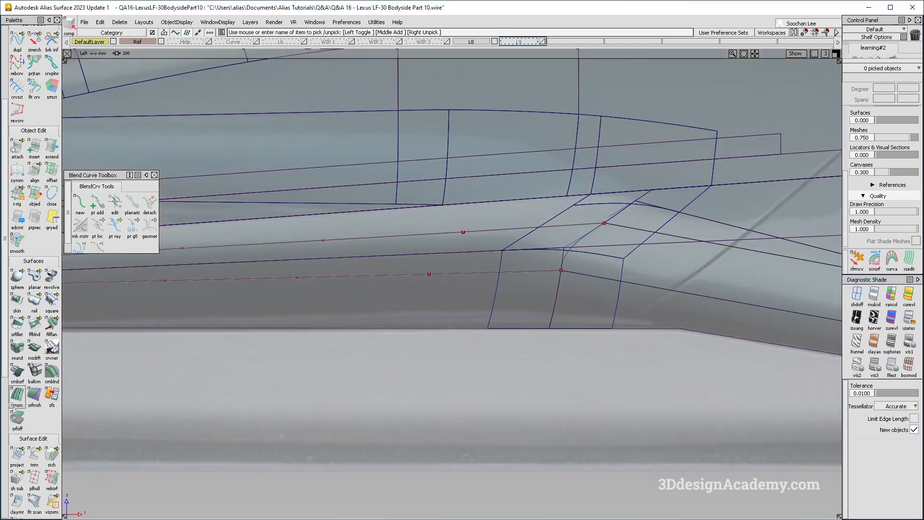
left_click(18, 455)
left_click(427, 254)
key("space")
left_click(448, 274)
left_click(480, 249)
key("space")
left_click(482, 235)
Step: Delete the original fitted curves used for the projection along with their construction history
left_click_drag(485, 242, 423, 226, "ctrl+shift")
left_click_drag(413, 223, 470, 284, "ctrl+shift")
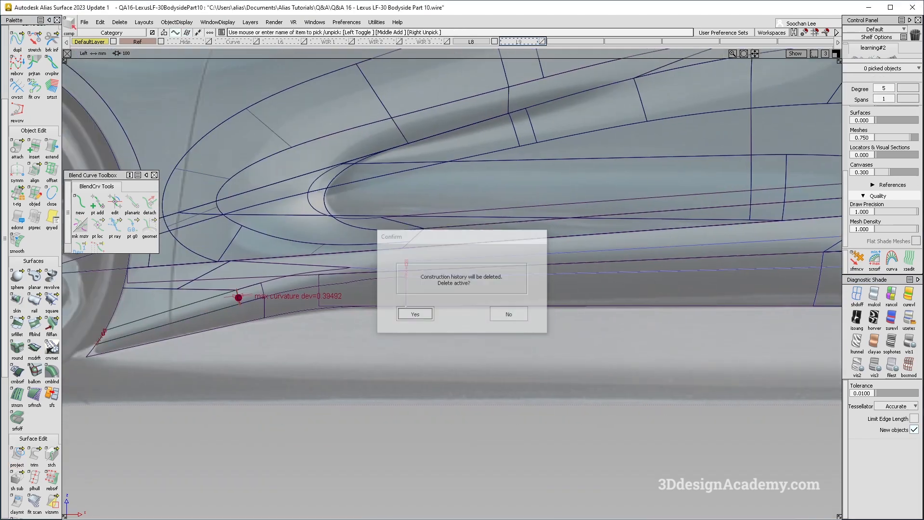
left_click(416, 311)
Step: Try to build a G2 square surface from the two projected curves, the duplicated front curve and the rear fillet edge
key("F8")
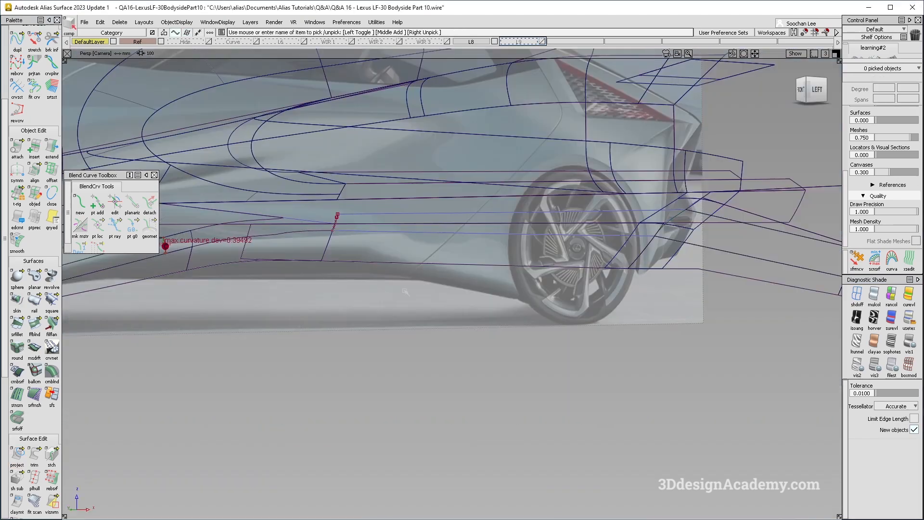
left_click_drag(404, 289, 441, 265, "alt+shift")
left_click_drag(278, 242, 305, 322, "ctrl+shift")
left_click(52, 301)
left_click(333, 220)
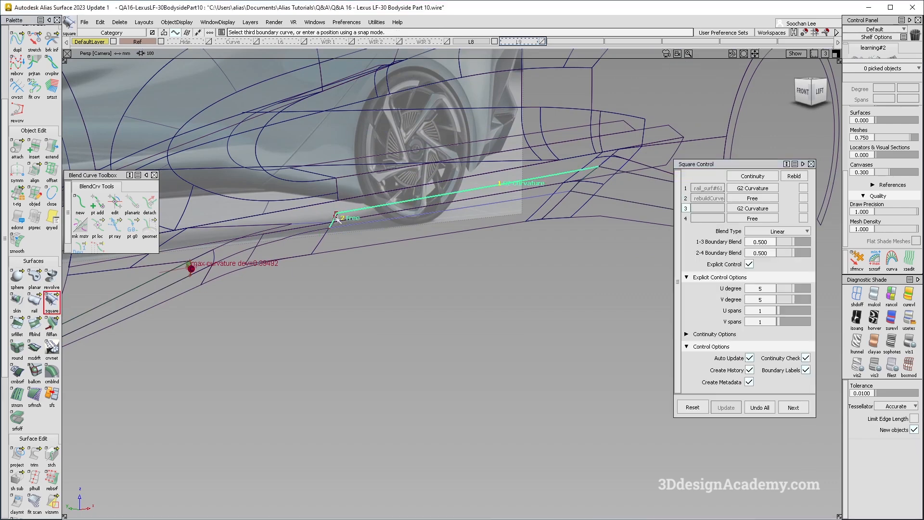
left_click(578, 187)
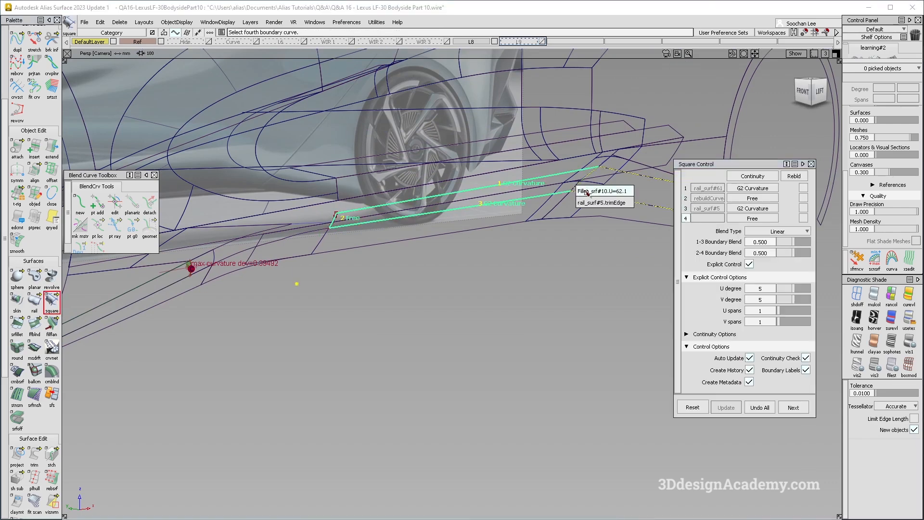
left_click(584, 198)
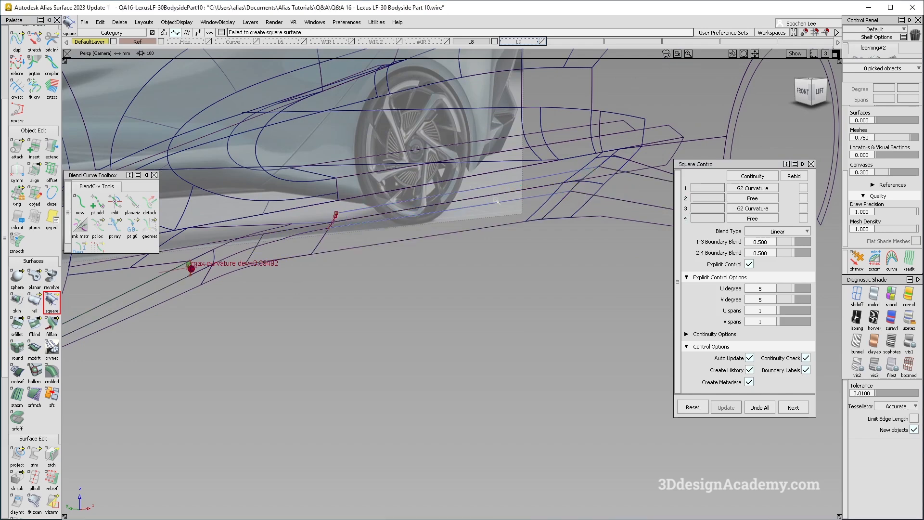
Step: Try the square surface again, starting from the duplicated front end curve as the first boundary
key("alt+shift")
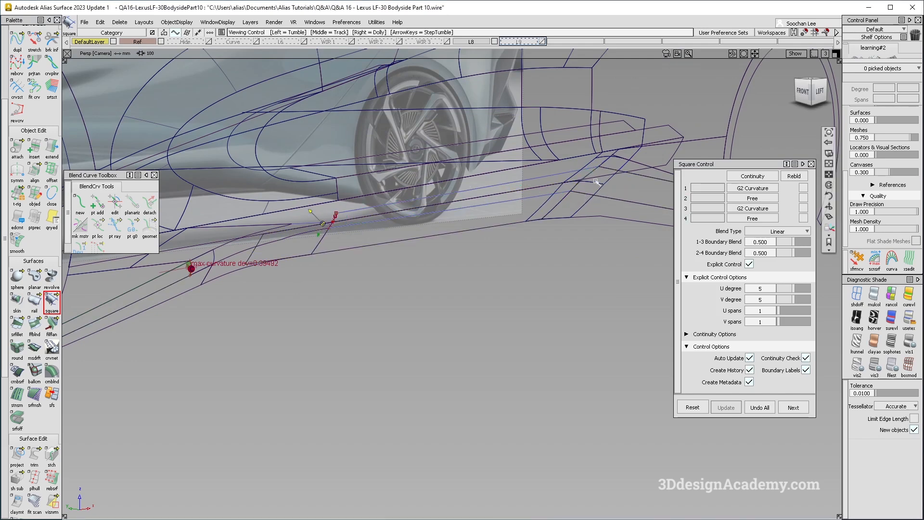
right_click_drag(597, 182, 648, 159, "alt+shift")
left_click_drag(525, 180, 543, 177, "alt+shift")
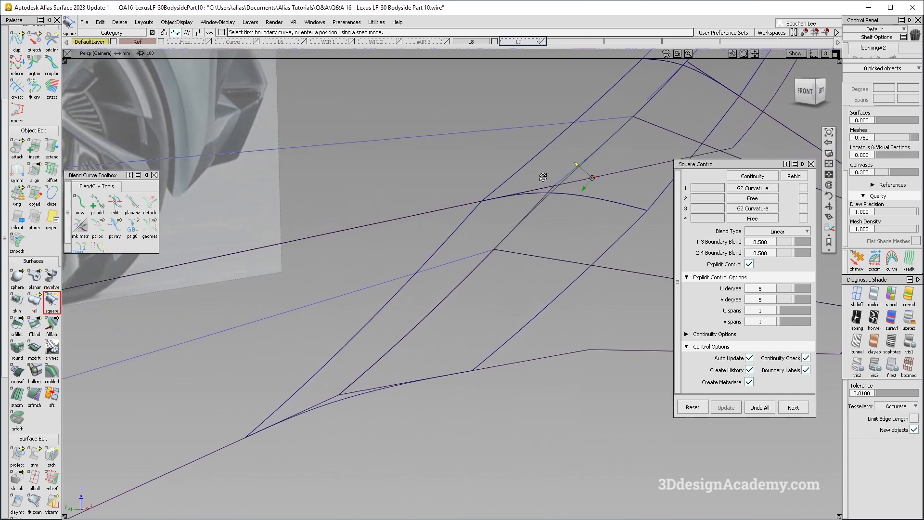
right_click_drag(543, 177, 461, 205, "alt+shift")
right_click_drag(412, 172, 450, 166, "alt+shift")
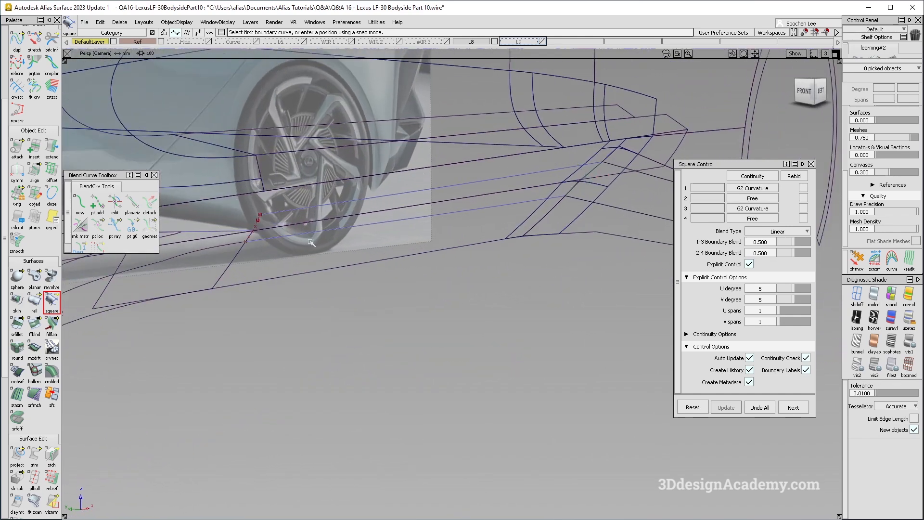
left_click(257, 224)
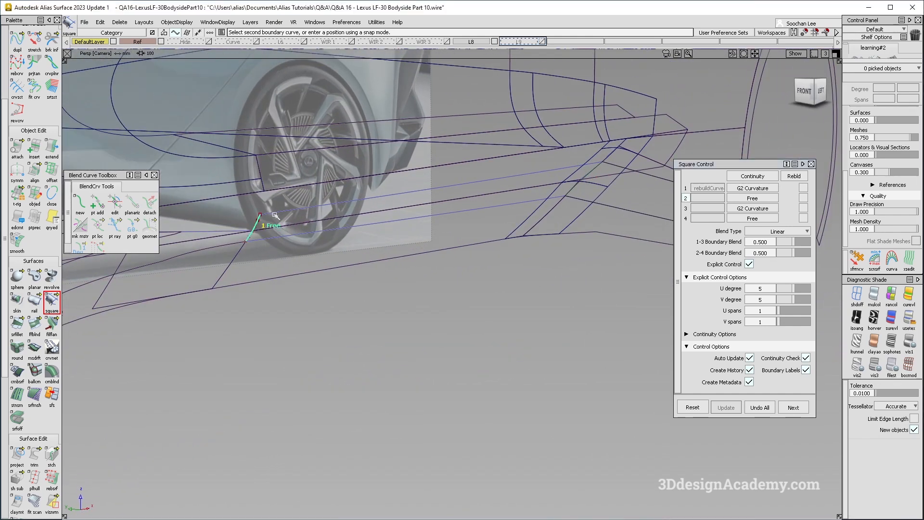
left_click(257, 223)
left_click(269, 214)
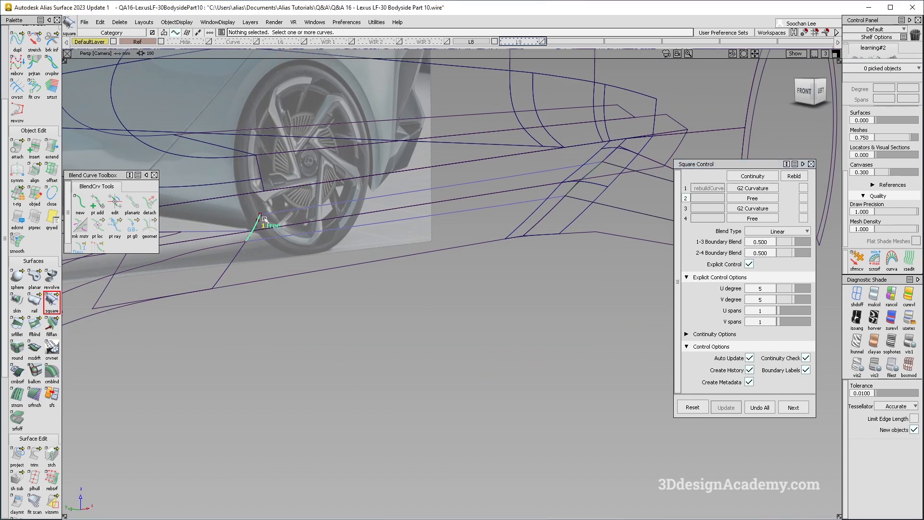
left_click(581, 179)
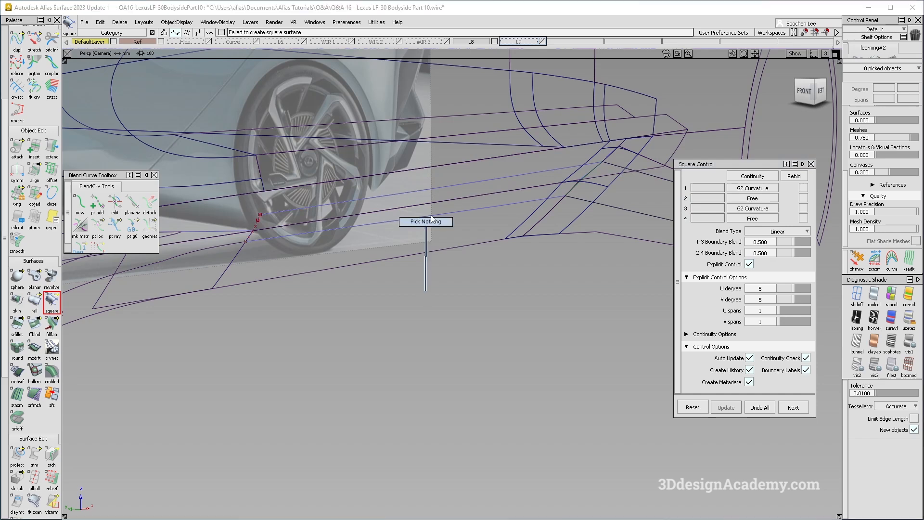
Step: Stretch the duplicated front end curve so that its lower end meets the lower projected curve
left_click(24, 45)
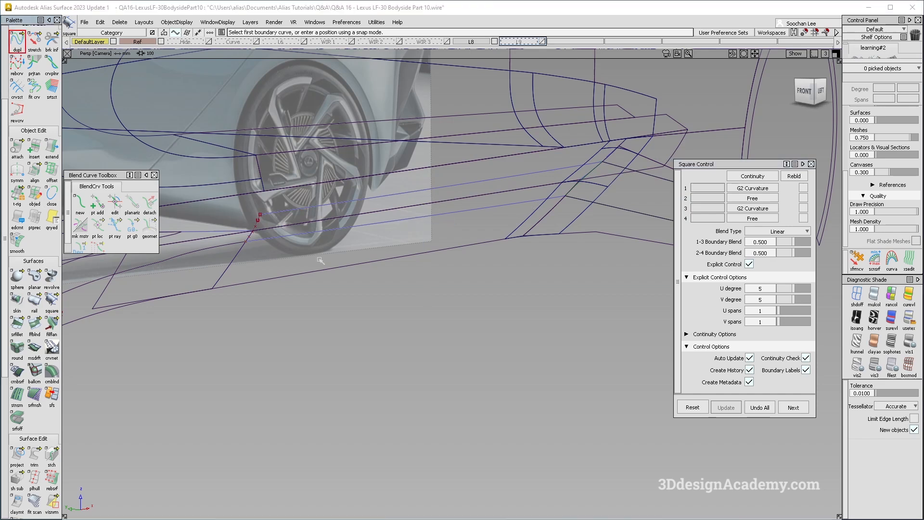
left_click(261, 215, "alt+shift")
right_click_drag(273, 216, 317, 226, "alt+shift")
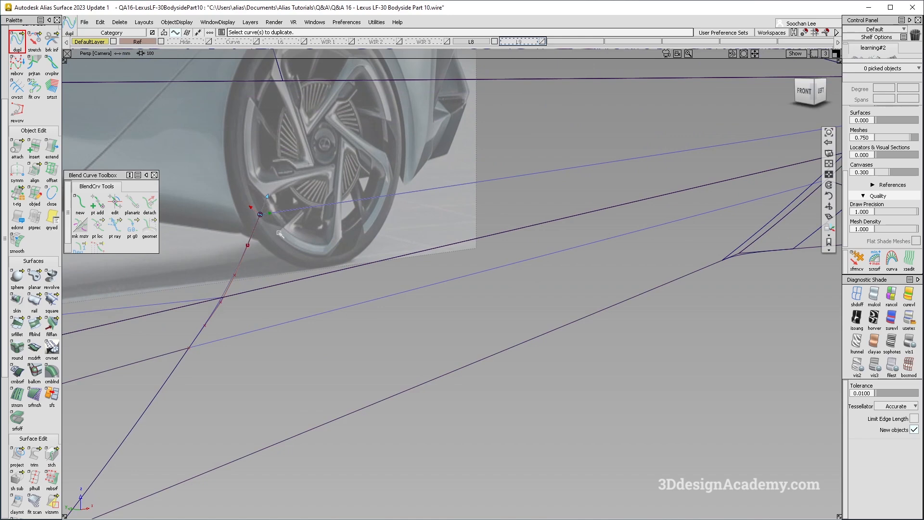
middle_click_drag(241, 270, 298, 270, "alt+shift")
left_click_drag(283, 272, 301, 340, "ctrl+shift")
scroll(41, 77, "up", 3)
left_click(36, 80)
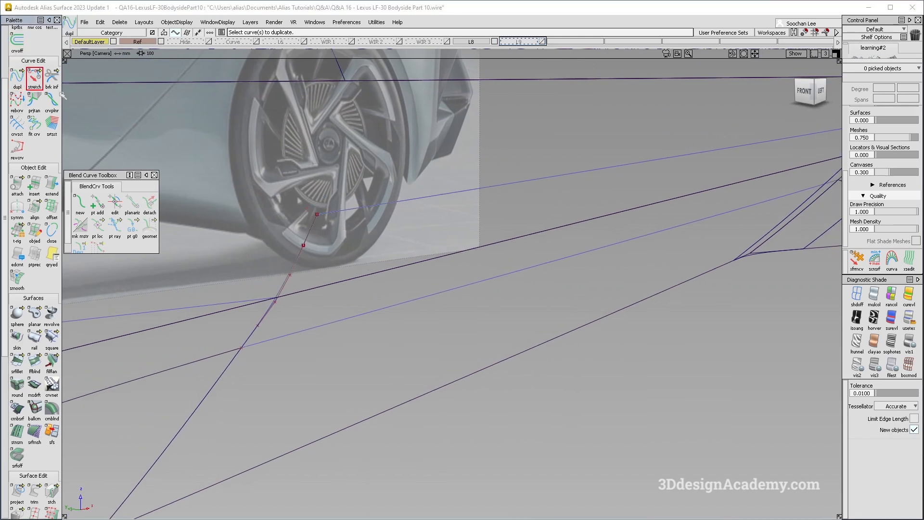
left_click(313, 227)
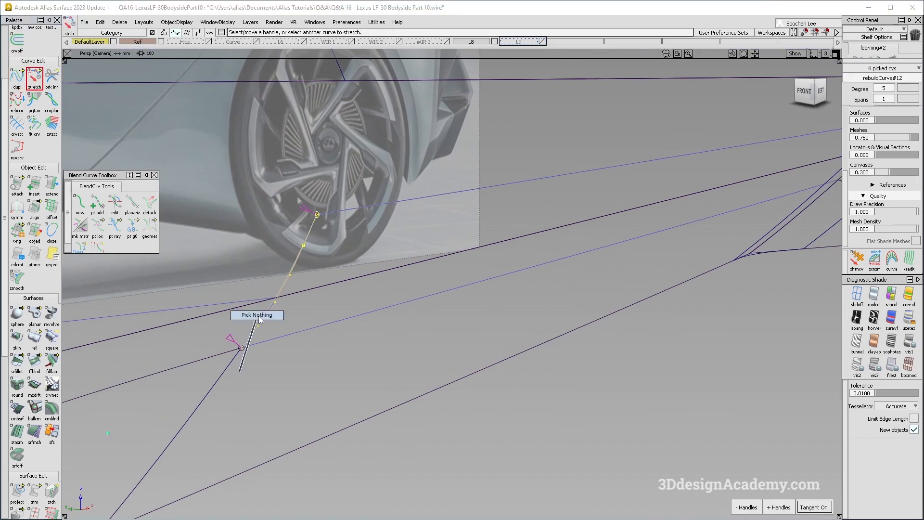
left_click(242, 347)
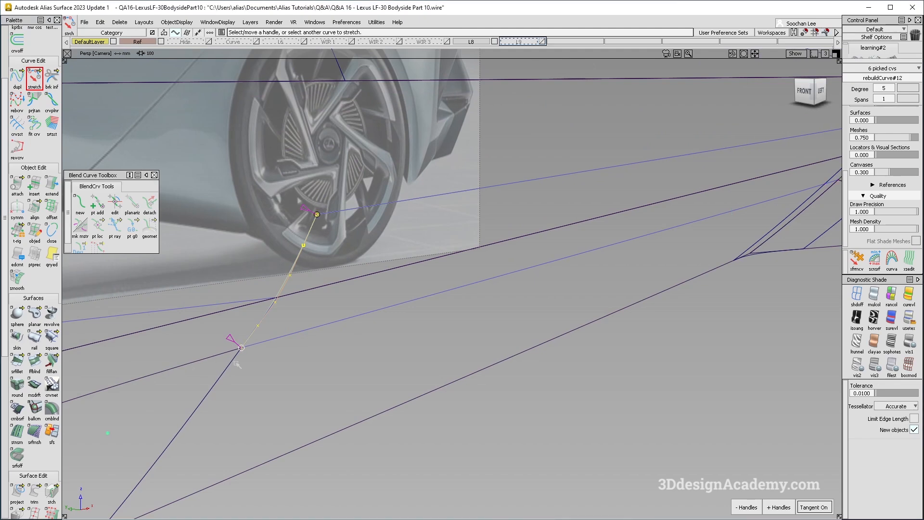
Step: Duplicate the end edge of the rear corner fillet and stretch the copy's lower end to meet the lower projected curve
right_click_drag(693, 241, 600, 241, "alt+shift")
middle_click_drag(600, 242, 308, 257, "alt+shift")
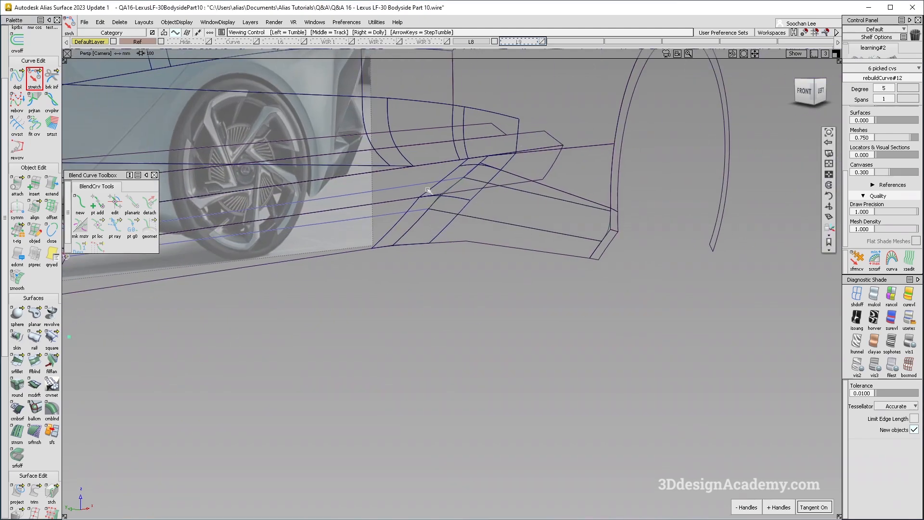
right_click_drag(428, 192, 484, 182, "alt+shift")
left_click_drag(485, 181, 456, 343, "alt+shift")
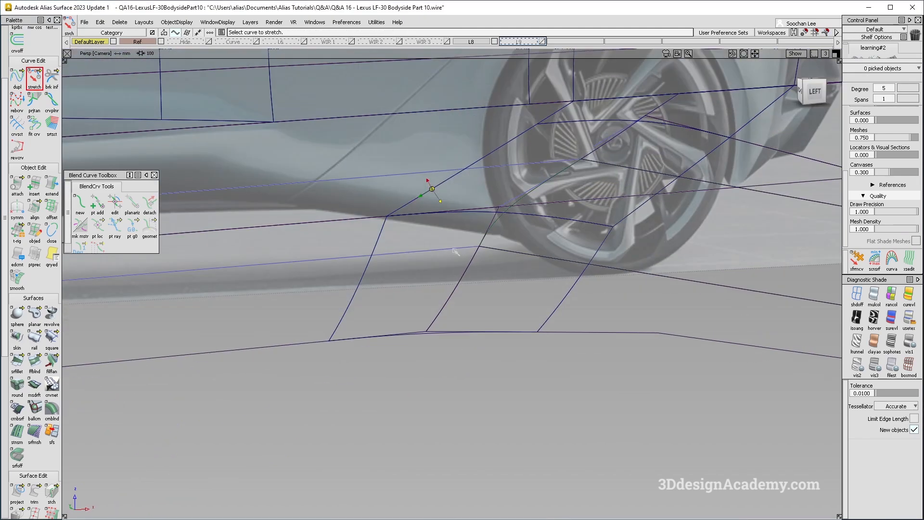
left_click_drag(413, 243, 388, 192, "ctrl+shift")
left_click(17, 77)
left_click(523, 204)
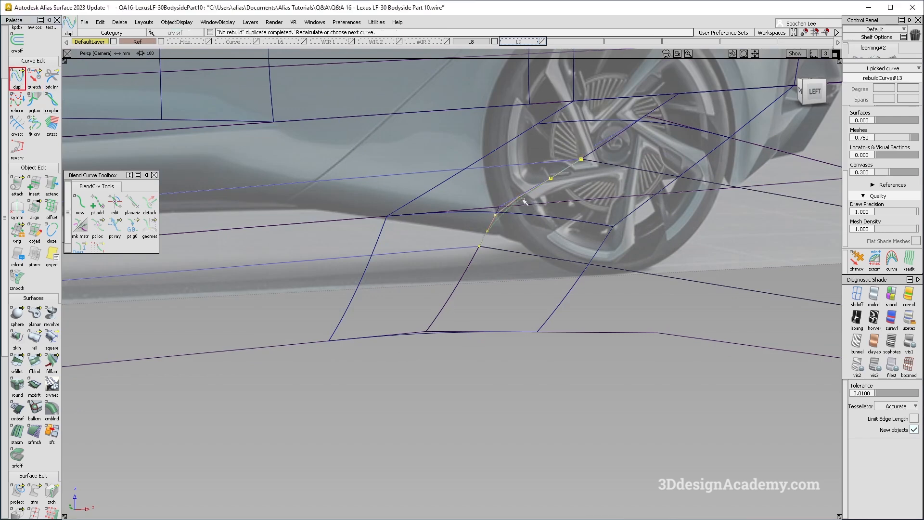
left_click(557, 179)
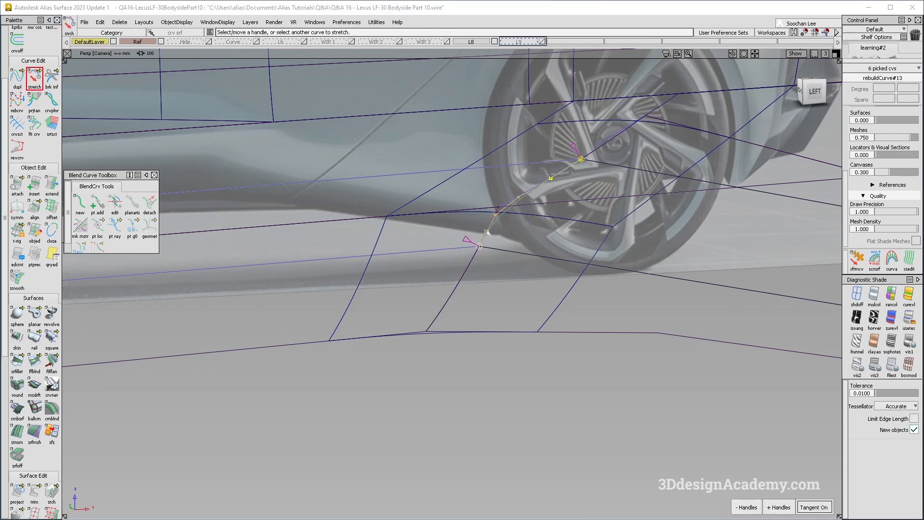
left_click(423, 250)
Step: Build a square surface from the projected curves with G2 Curvature and the two duplicated end curves set to Free
left_click(55, 339)
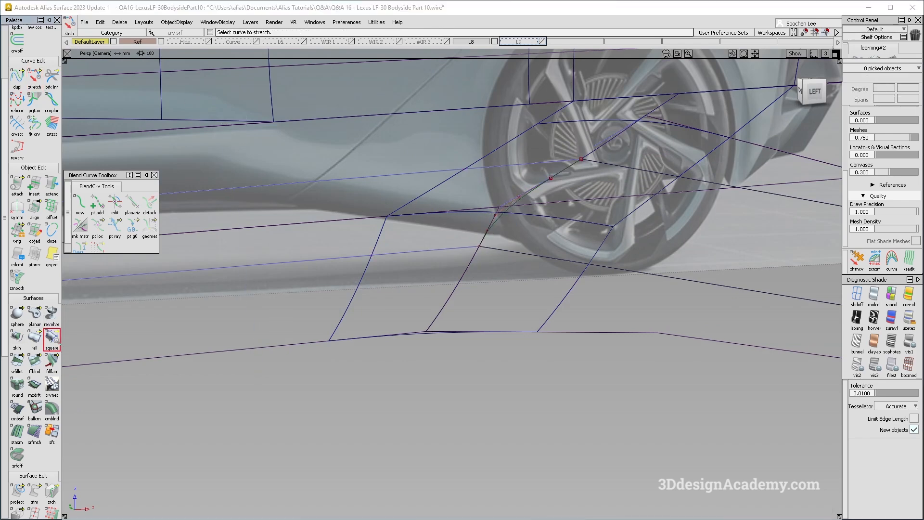
left_click(459, 170)
left_click(520, 199)
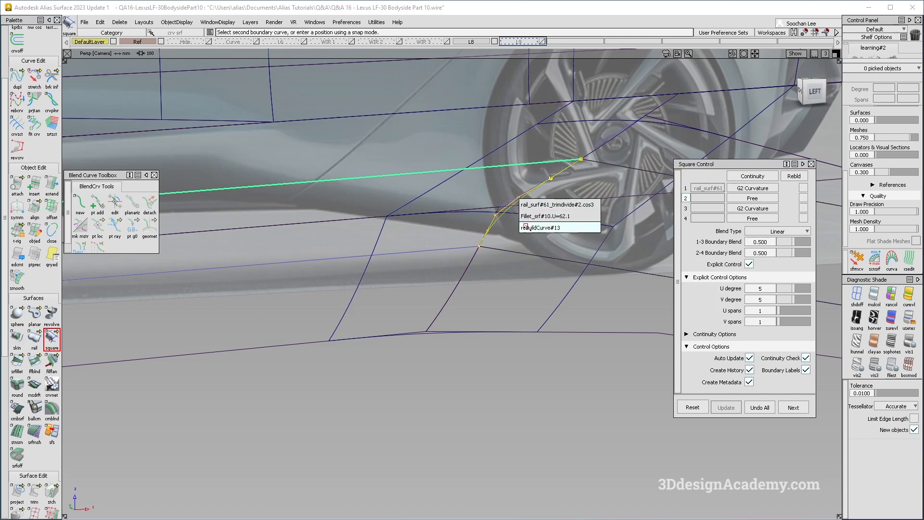
left_click(526, 226)
left_click(462, 248)
right_click_drag(427, 181, 279, 227, "alt+shift")
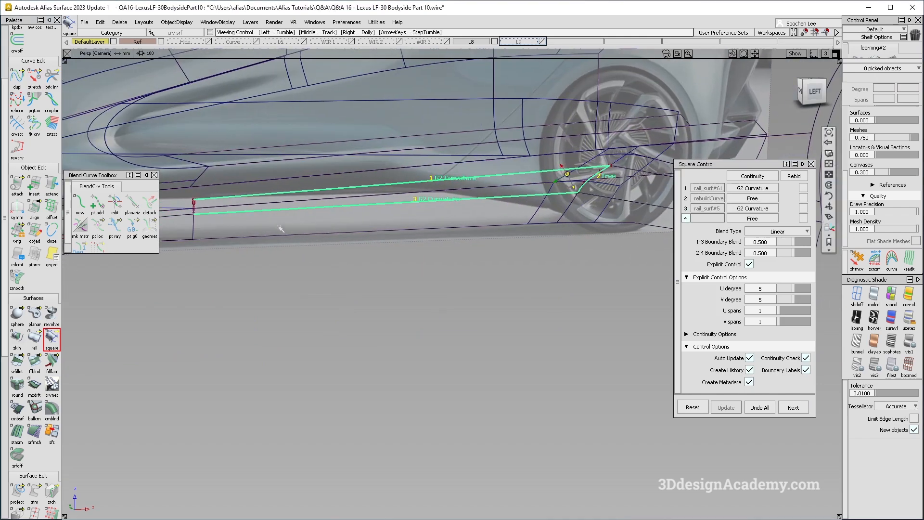
middle_click_drag(279, 226, 374, 199, "alt+shift")
left_click(399, 204)
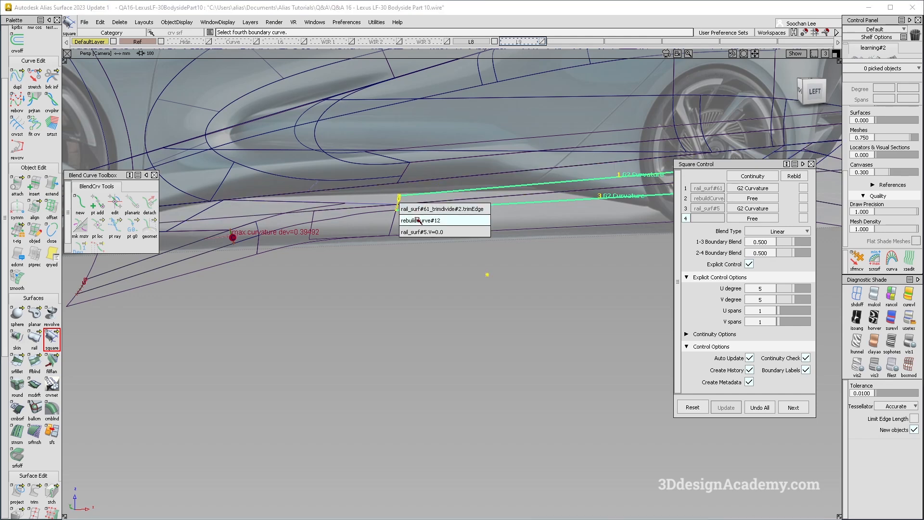
left_click(418, 220)
Step: Delete the two duplicated end curves at the front and rear of the new square surface
middle_click_drag(442, 225, 324, 232, "alt+shift")
left_click_drag(324, 231, 229, 112, "alt+shift")
left_click_drag(230, 112, 679, 275)
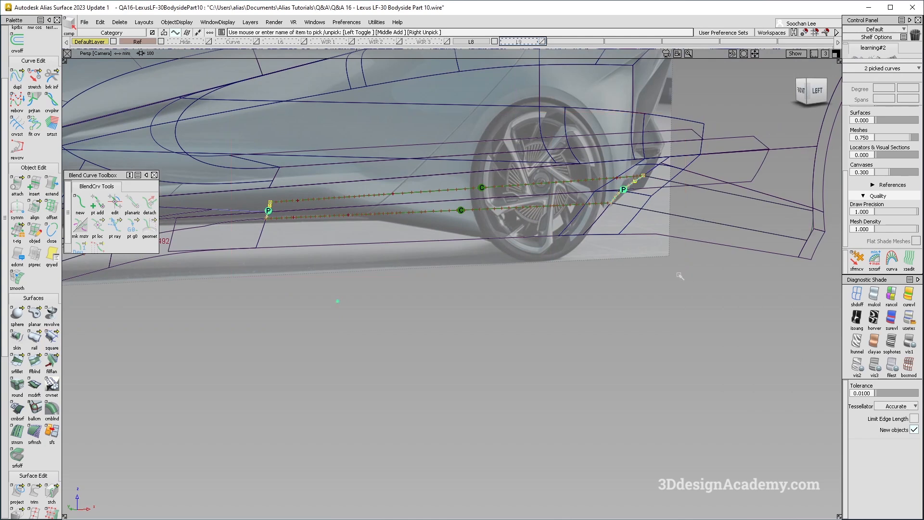
middle_click_drag(451, 236, 509, 234, "alt+shift")
key("Delete")
key("Return")
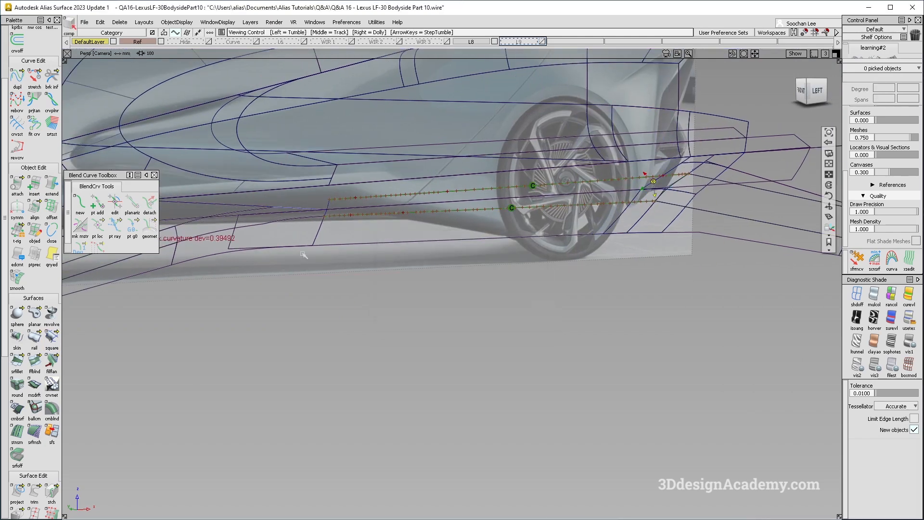
Step: Shade the model in Multi Color and examine the lower sill surface beneath the gap between the front and rear fillets
right_click_drag(305, 252, 450, 262, "alt+shift")
middle_click_drag(450, 263, 561, 279, "alt+shift")
mouse_move(561, 280)
left_mouse_down("alt+shift")
mouse_move(385, 252)
mouse_move(427, 232)
left_mouse_up("alt+shift")
left_click(876, 295)
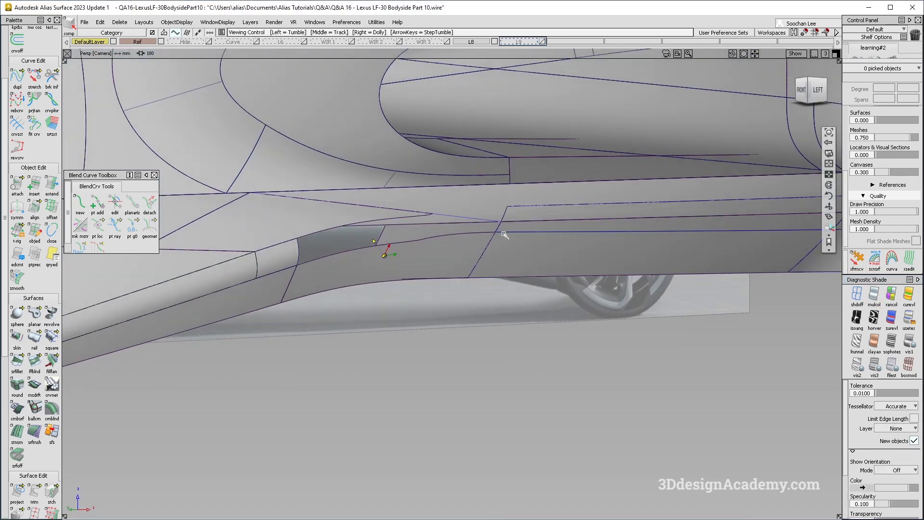
left_click_drag(504, 231, 539, 231, "alt+shift")
left_click_drag(354, 313, 378, 218, "ctrl+shift")
left_click(403, 247)
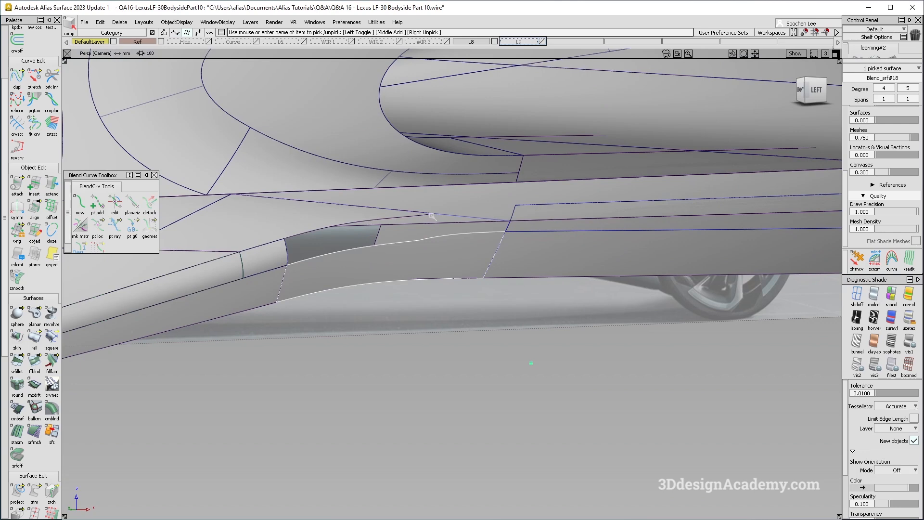
left_click_drag(428, 296, 386, 248, "ctrl+shift")
left_click_drag(495, 223, 333, 353, "alt+shift")
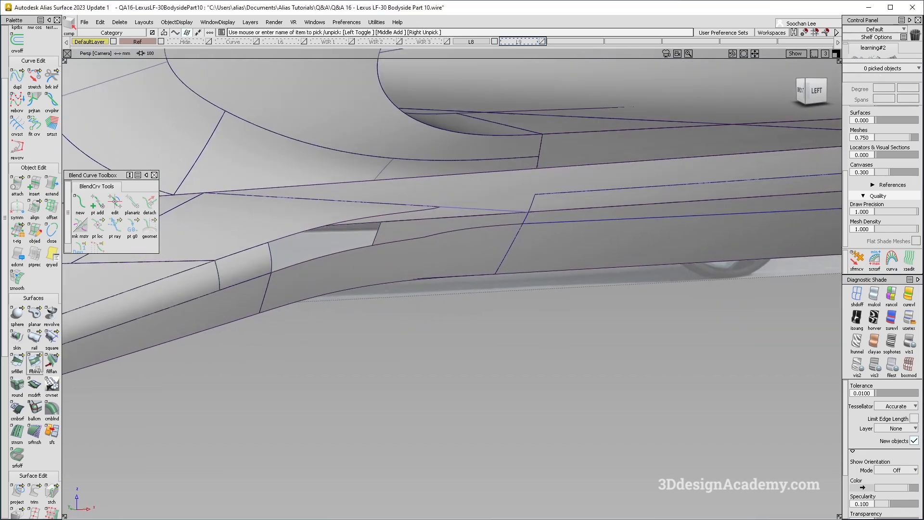
Step: Bridge the gap between the front and rear sill fillets with a freeform blend, setting both sides to G2 Curvature
left_click(273, 262)
left_click(530, 210)
right_click_drag(438, 229, 439, 261, "ctrl+shift")
left_click_drag(440, 263, 428, 287, "alt+shift")
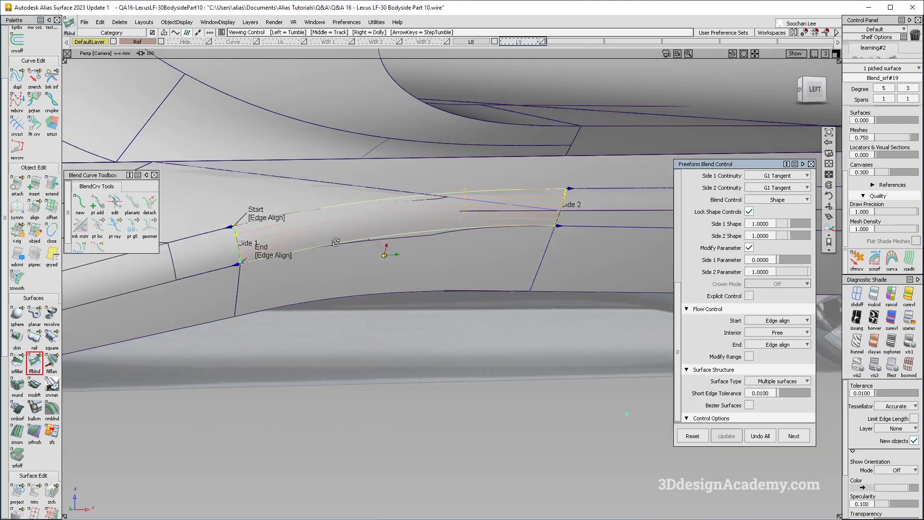
left_click_drag(386, 252, 408, 245, "alt+shift")
left_click(781, 176)
left_click(785, 209)
left_click(784, 188)
left_click(783, 221)
left_click_drag(371, 301, 390, 210, "alt+shift")
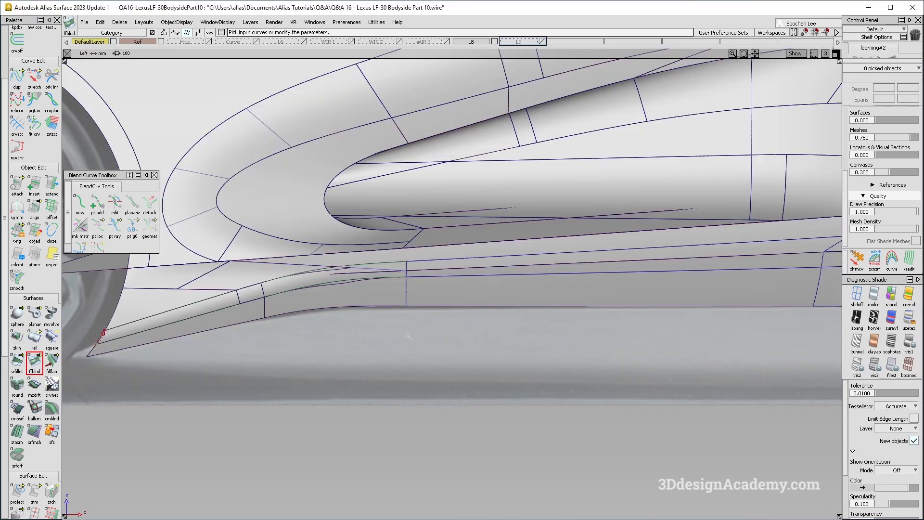
Step: Untrim the lower sill surface below the new blend and delete its curve-on-surface
mouse_move(407, 334)
right_mouse_down("alt+shift")
mouse_move(437, 297)
mouse_move(467, 197)
right_mouse_up("alt+shift")
left_click_drag(467, 197, 359, 312, "ctrl+shift")
left_click(362, 308)
right_click_drag(368, 301, 386, 283, "alt+shift")
left_click(34, 491)
left_click(377, 321)
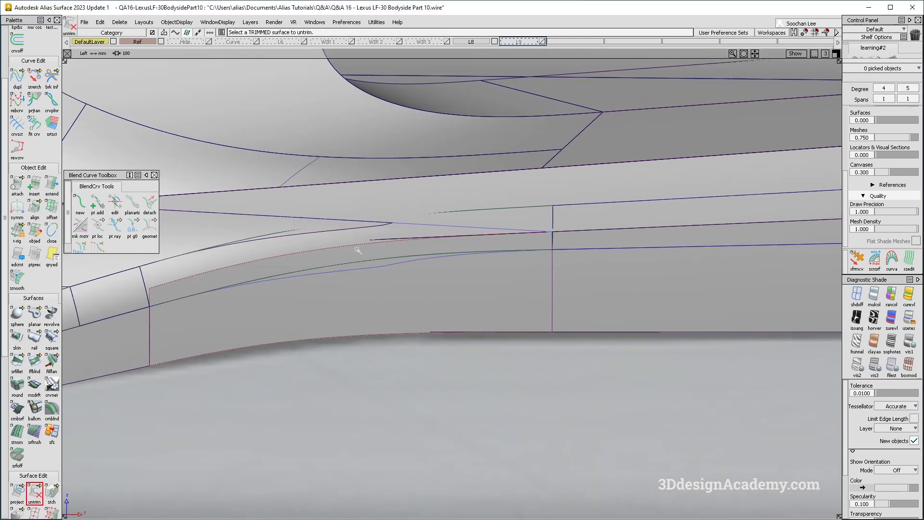
left_click(333, 273)
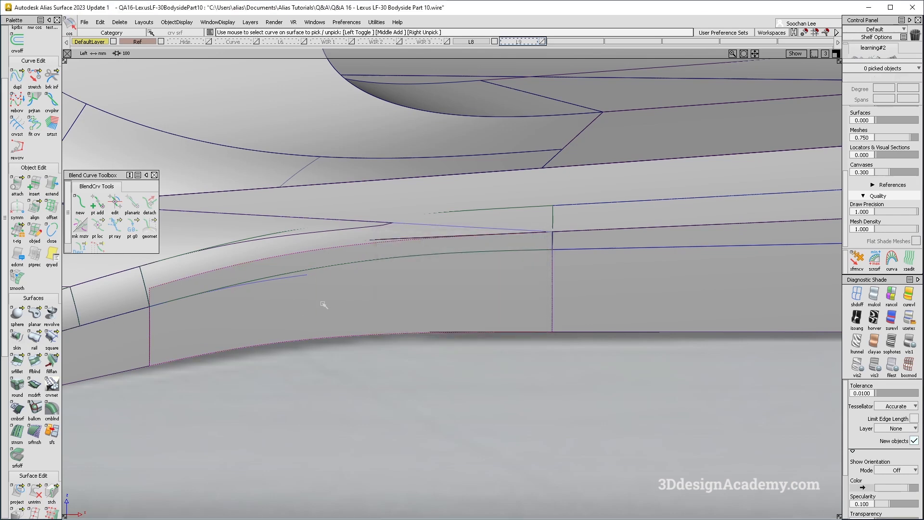
left_click_drag(286, 263, 313, 394, "ctrl+shift")
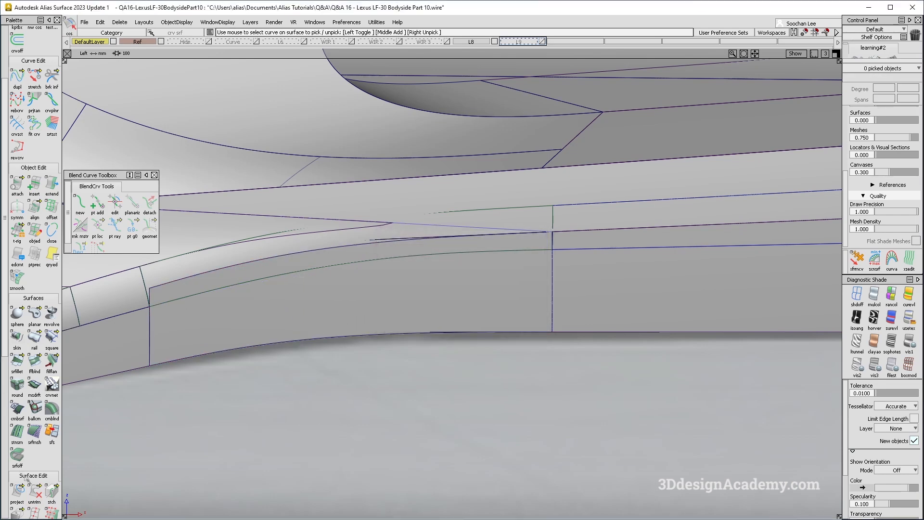
Step: Display the CVs and hulls of the blend and the lower sill surface, and turn shading off
scroll(30, 480, "down", 1)
left_click_drag(431, 279, 368, 207, "ctrl+shift")
left_click(236, 255)
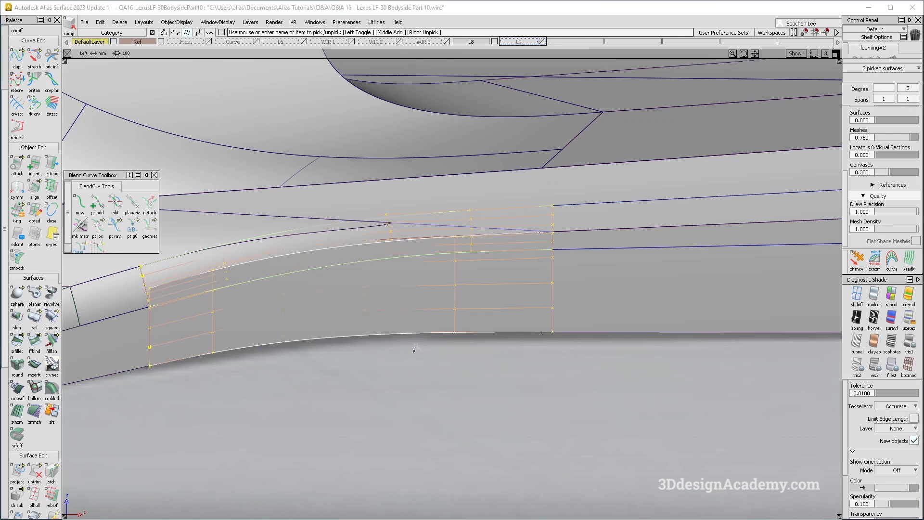
left_click_drag(414, 354, 506, 318, "ctrl+shift")
left_click(857, 295)
middle_click_drag(346, 283, 380, 281, "alt+shift")
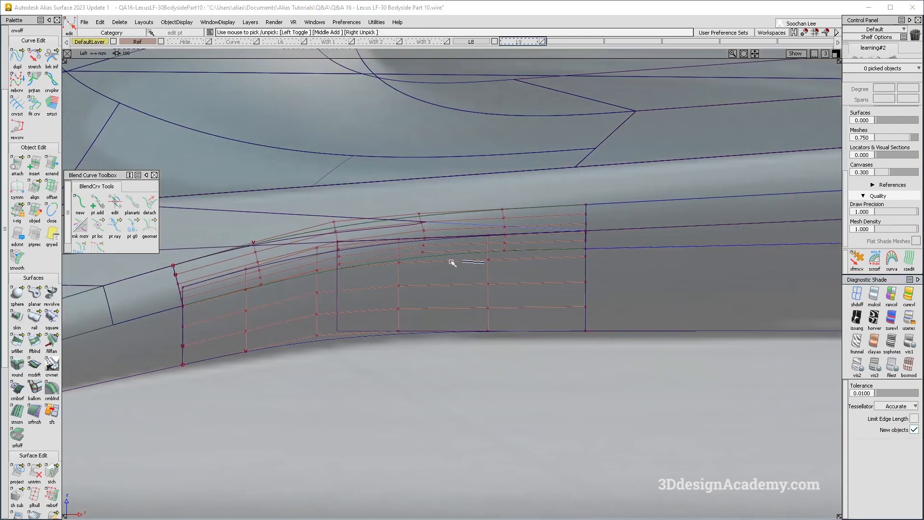
Step: Examine the freeform blend's construction and CV layout against the lower surface, then hide its CVs and inspect it shaded in perspective
left_click(328, 245)
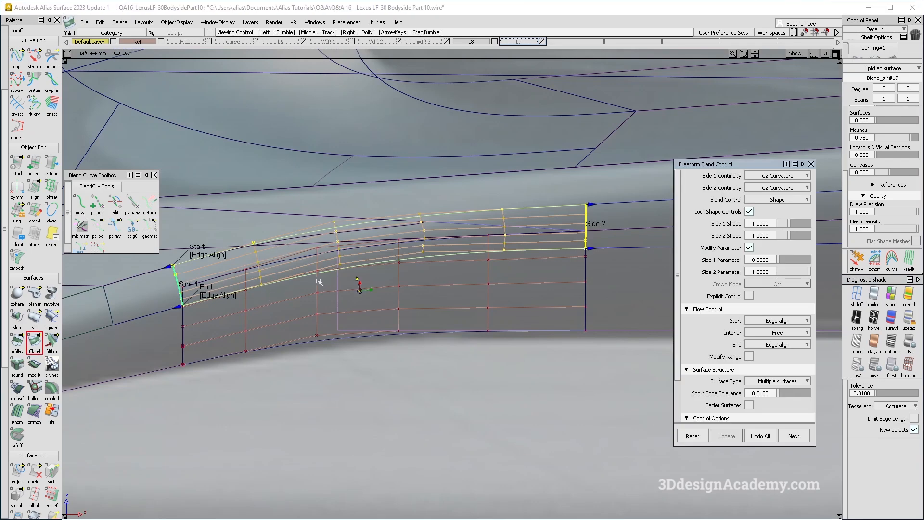
left_click_drag(330, 308, 383, 355, "alt+shift")
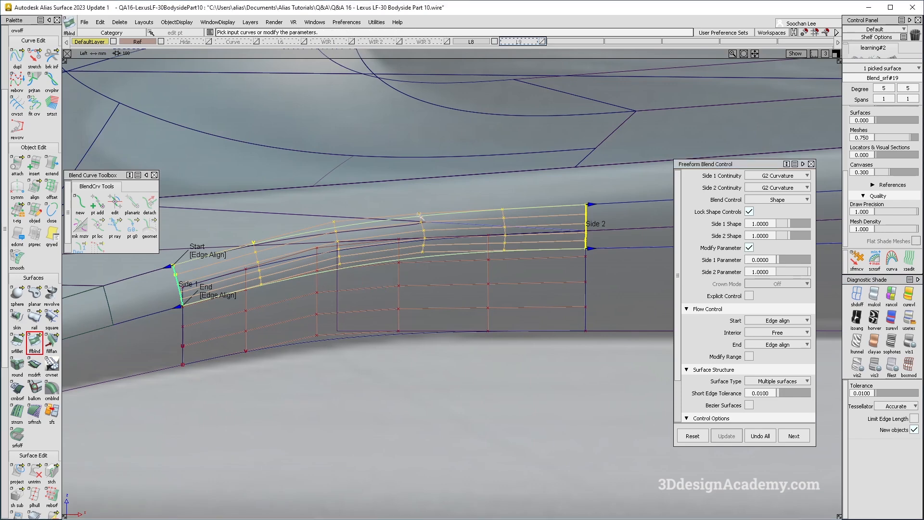
left_click_drag(495, 421, 536, 278, "ctrl+shift")
key("F8")
left_click(874, 303)
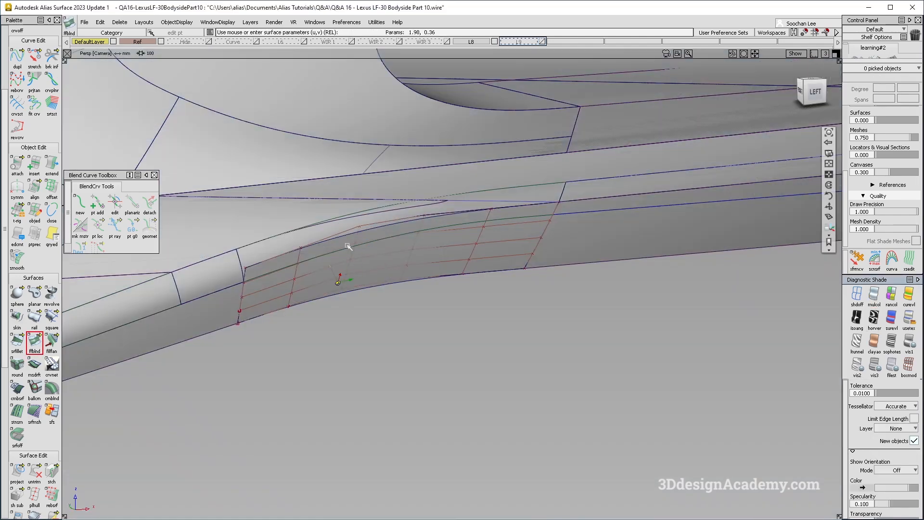
right_click_drag(346, 268, 340, 278, "alt+shift")
left_click_drag(341, 278, 333, 294, "alt+shift")
left_click_drag(332, 295, 345, 344, "ctrl+shift")
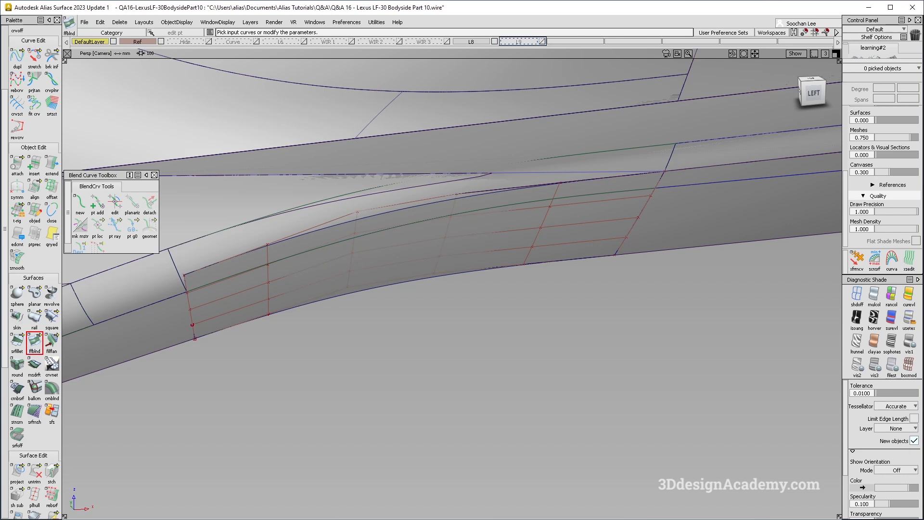
Step: Try to trim the surface directly above the freeform blend
left_click_drag(34, 473, 52, 472)
left_click(544, 163)
left_click(560, 136)
key("space")
left_click_drag(520, 149, 431, 177, "alt+shift")
mouse_move(431, 275)
left_mouse_down("ctrl+shift")
mouse_move(413, 181)
mouse_move(323, 242)
left_mouse_up("ctrl+shift")
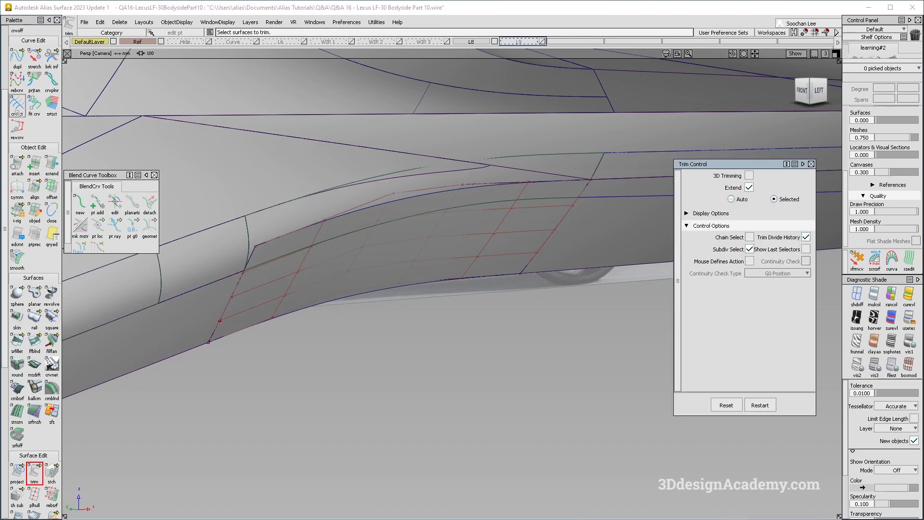
Step: Query the freeform blend in the side view and display its CVs again
scroll(35, 204, "up", 2)
left_click_drag(445, 177, 541, 239, "alt+shift")
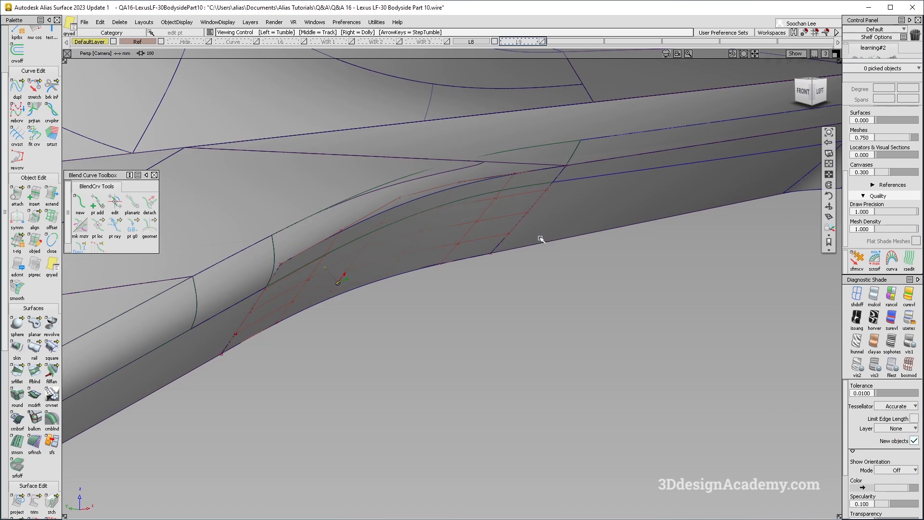
left_click(486, 188)
left_click_drag(485, 187, 435, 202, "alt+shift")
key("F6")
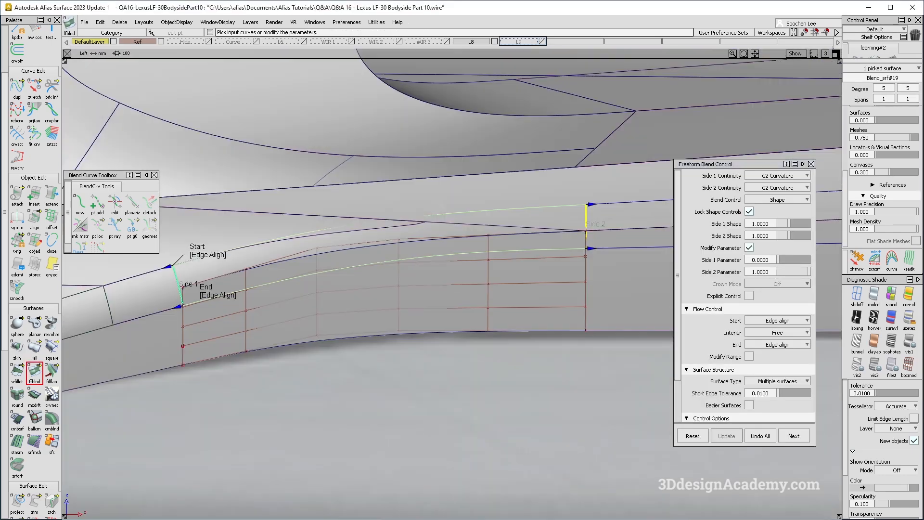
left_click_drag(285, 307, 386, 372, "ctrl+shift")
left_click_drag(431, 313, 269, 284, "ctrl+shift")
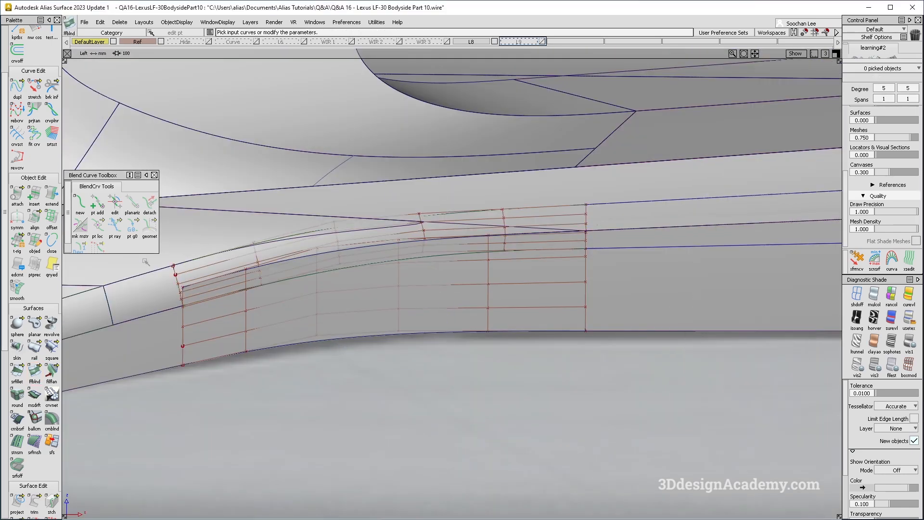
Step: Align the blend's front edge to the adjoining front fillet with G2 continuity and explicit control
left_click(34, 218)
left_click(178, 283)
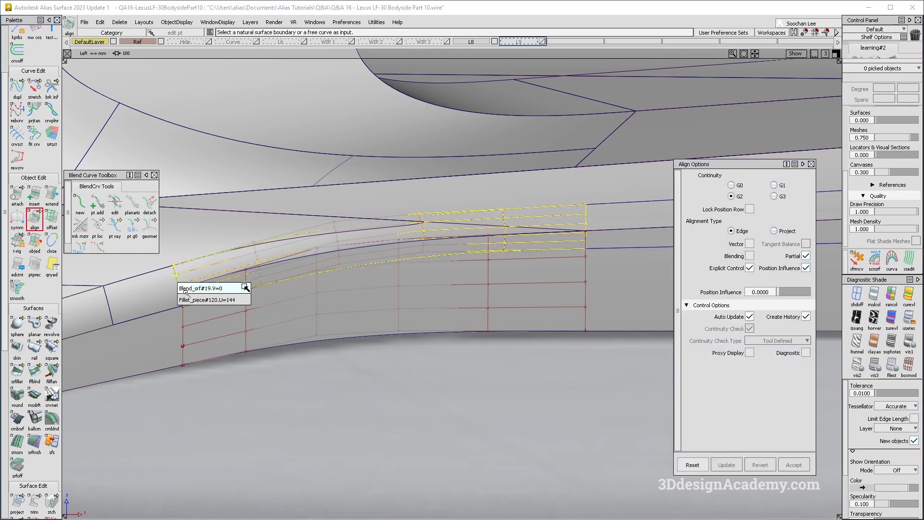
left_click(180, 286)
key("Return")
left_click(178, 284)
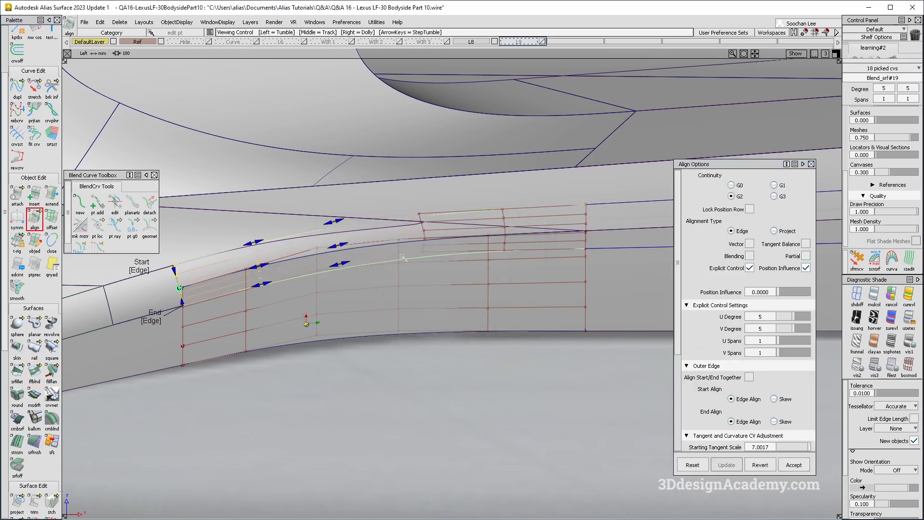
Step: Align the blend's rear edge to the adjoining rear fillet with G2 continuity
middle_click_drag(542, 245, 532, 252, "alt+shift")
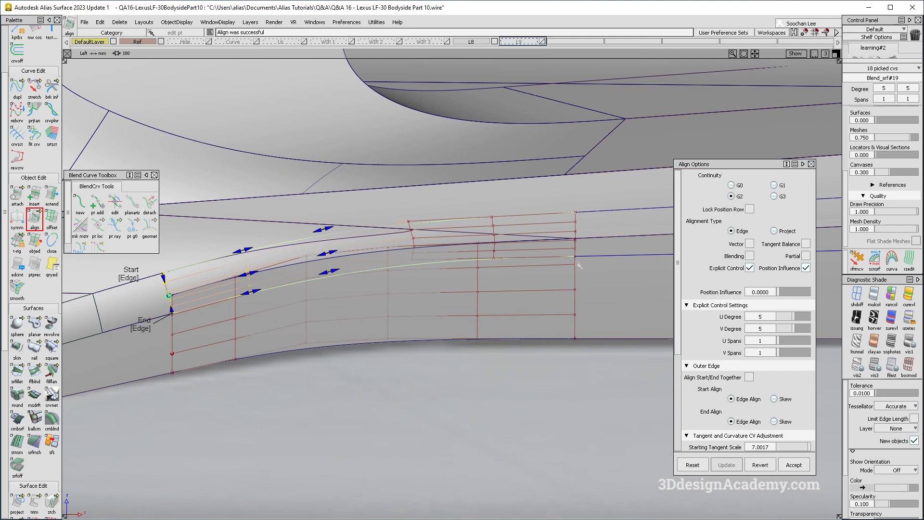
left_click(576, 239)
left_click(584, 247)
middle_click_drag(395, 267, 424, 267, "alt+shift")
left_click_drag(426, 270, 521, 234, "ctrl+shift")
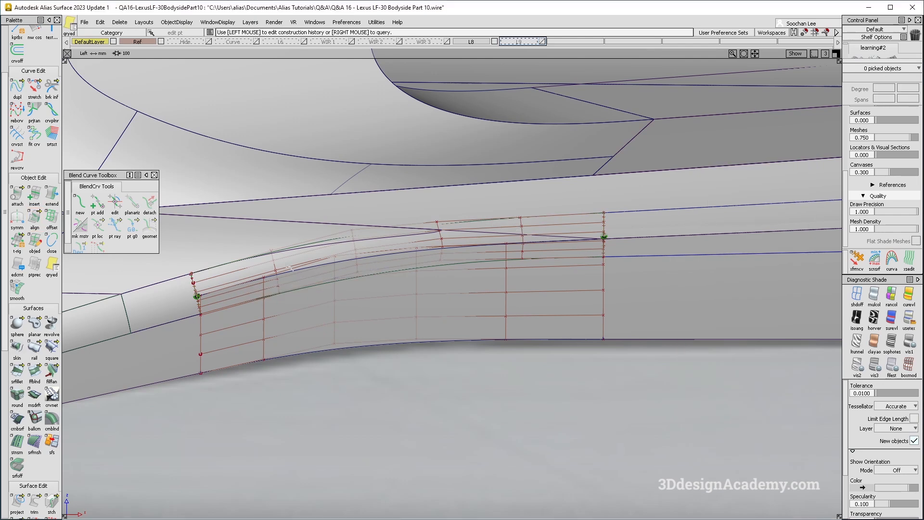
Step: Reopen the blend's alignment history and turn on AutoScale G2 for the front and rear alignments
left_click(413, 278)
scroll(745, 337, "down", 3)
left_click(750, 396)
left_click(635, 231)
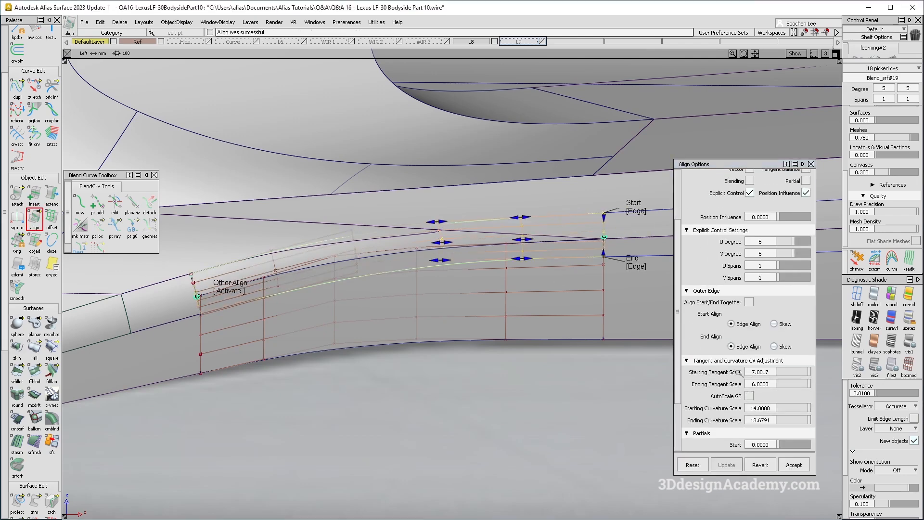
left_click(750, 396)
Step: Set the front alignment's tangent scale to about 5.6, turn off its AutoScale G2, and adjust its curvature CV row
left_click(238, 288)
left_click_drag(277, 276, 269, 279)
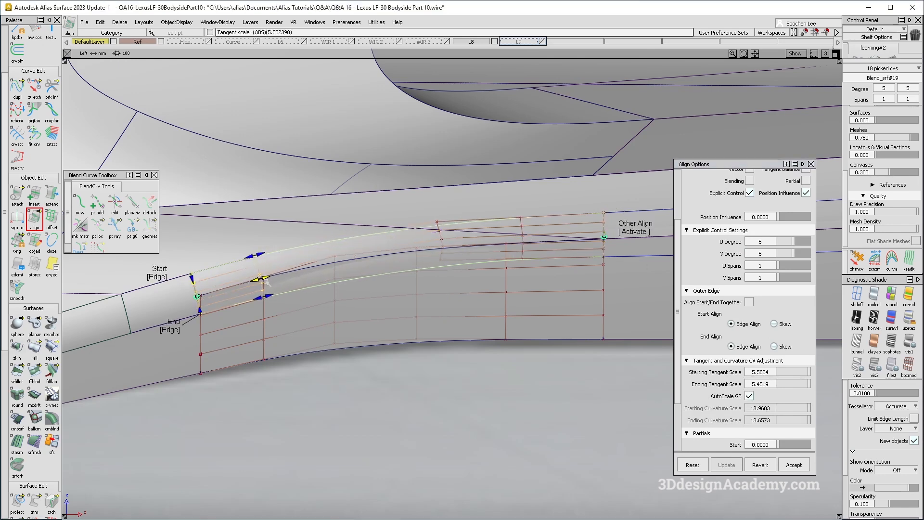
left_click(750, 396)
left_click_drag(479, 254, 481, 307, "ctrl+shift")
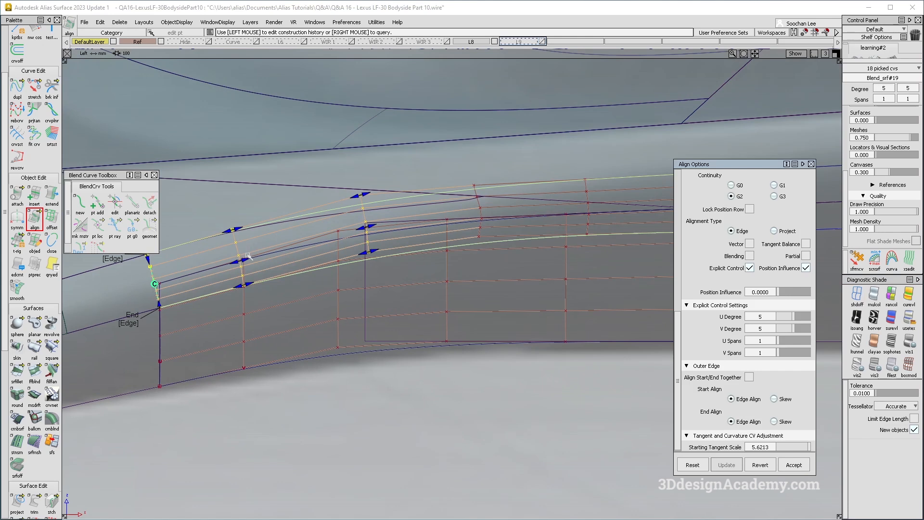
left_click_drag(249, 257, 246, 260)
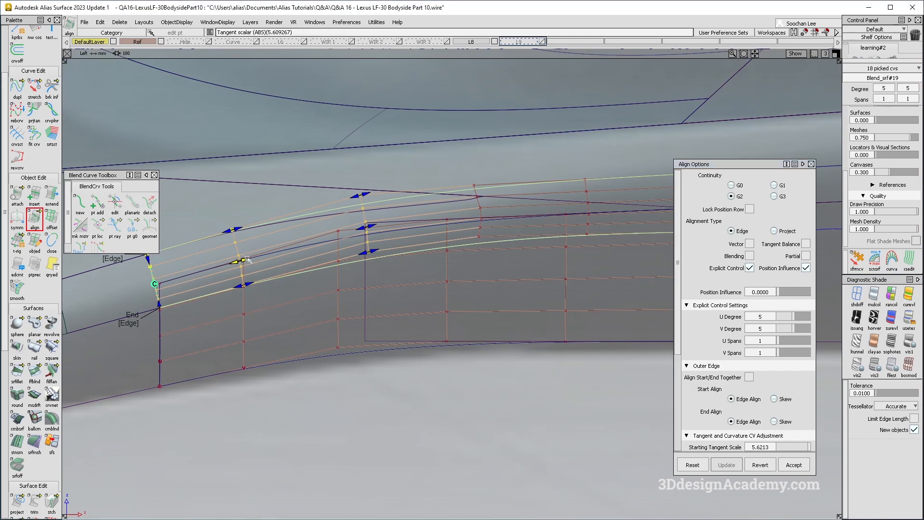
left_click_drag(371, 227, 347, 243)
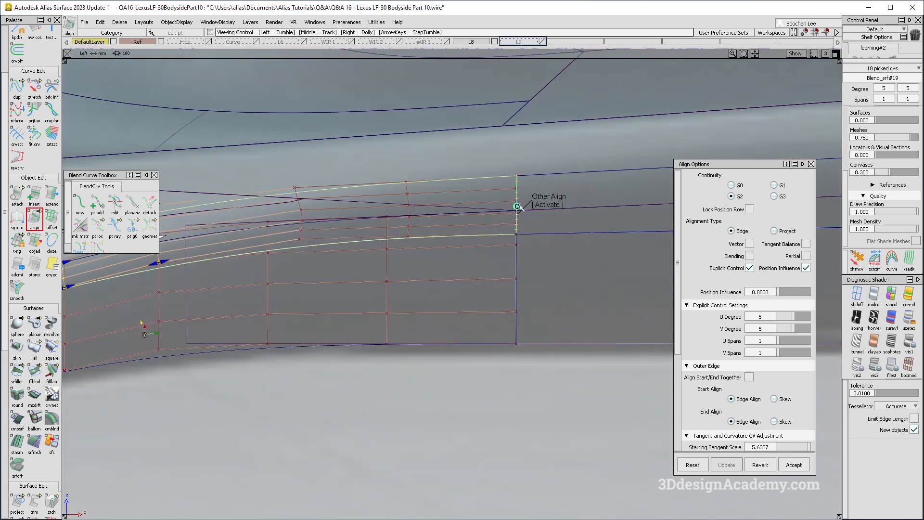
Step: Set the rear alignment's starting tangent scale to about 8.36 and, with AutoScale G2 off, its starting curvature scale to about 16
left_click_drag(419, 212, 395, 215)
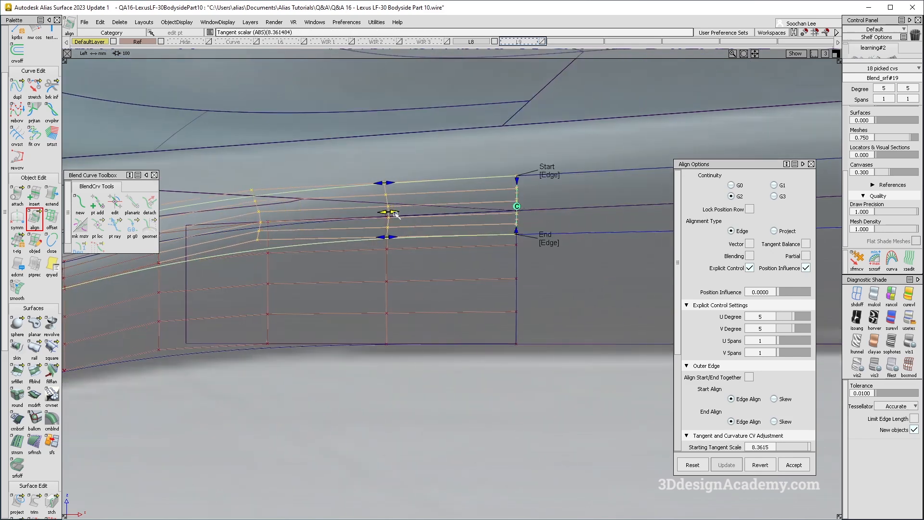
scroll(704, 345, "down", 5)
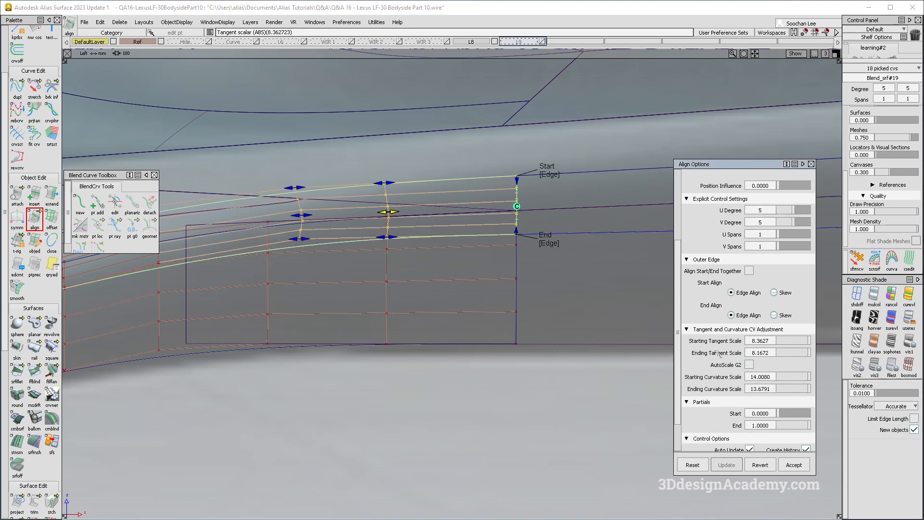
left_click_drag(307, 216, 305, 215)
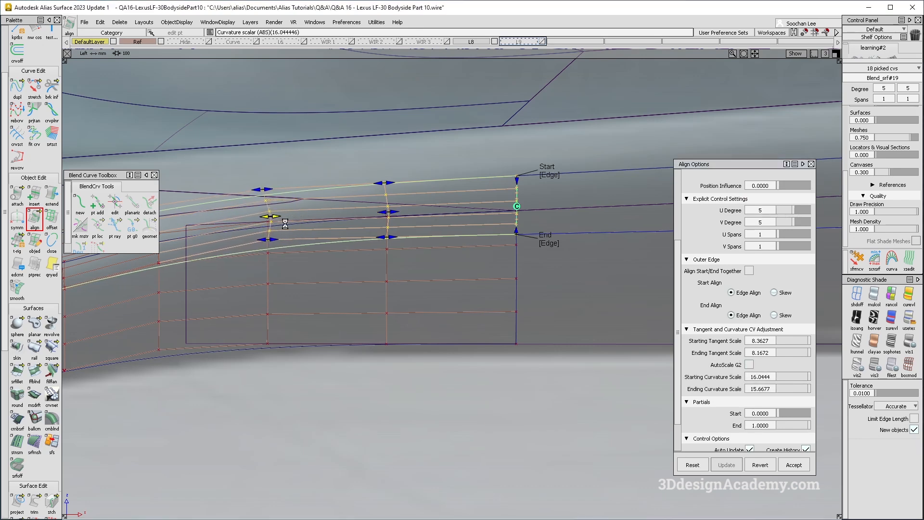
left_click_drag(273, 220, 274, 220)
Step: Finish adjusting the end alignments, pick the blend surface, and hide its CVs
middle_click_drag(392, 250, 459, 239, "alt+shift")
right_click_drag(423, 238, 399, 260, "alt+shift")
left_click(361, 287)
left_click_drag(418, 336, 501, 261, "ctrl+shift")
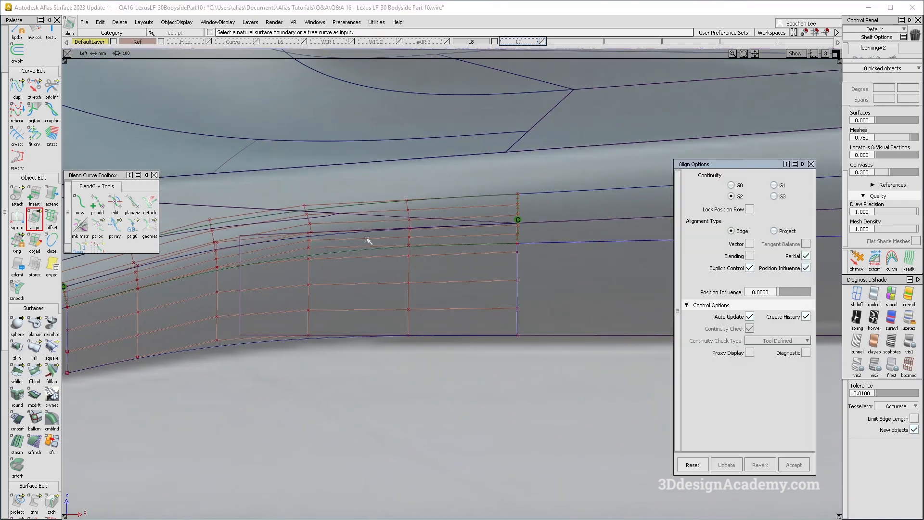
left_click_drag(408, 202, 371, 241, "ctrl+shift")
left_click(380, 220)
middle_click_drag(314, 229, 355, 220, "alt+shift")
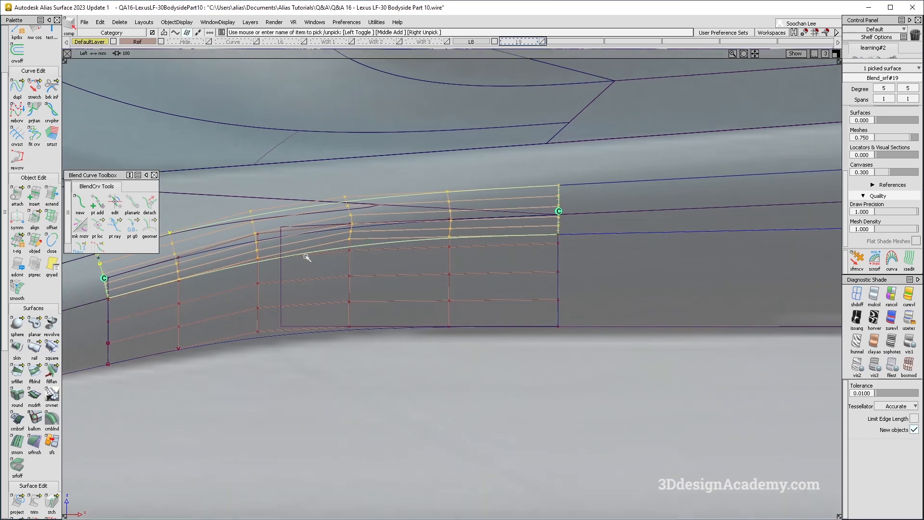
middle_click_drag(365, 268, 378, 264, "alt+shift")
right_click_drag(491, 222, 497, 337, "ctrl+shift")
left_click_drag(497, 341, 498, 230, "ctrl+shift")
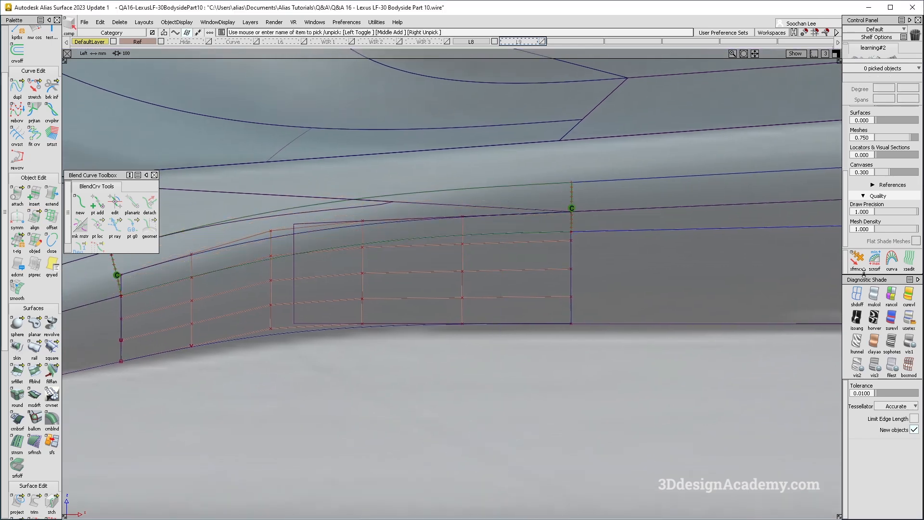
Step: Turn on multi-color diagnostic shading for the lower sill surfaces in the perspective view
key("F8")
left_click(874, 295)
mouse_move(462, 203)
left_mouse_down("alt+shift")
mouse_move(459, 218)
mouse_move(459, 193)
left_mouse_up("alt+shift")
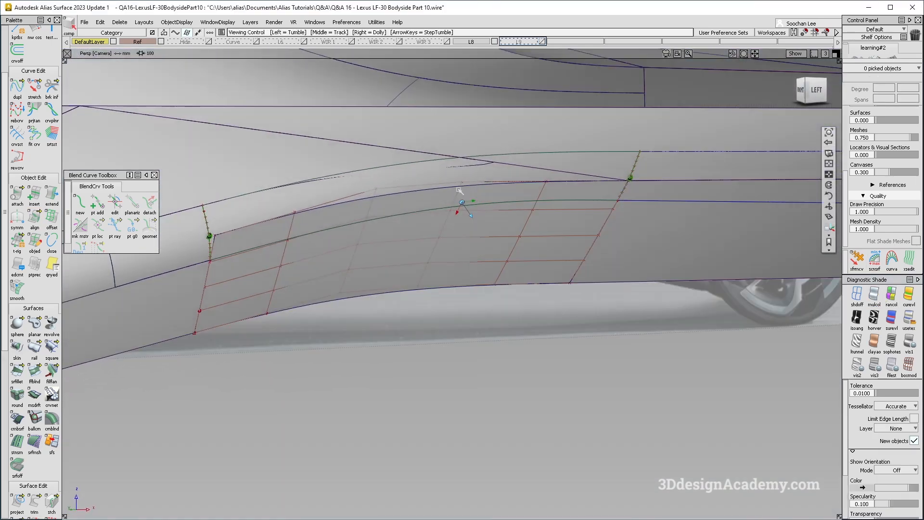
left_click_drag(354, 289, 340, 289, "alt+shift")
Step: Align the fillet blend's lower edge to the lower sill surface using G2 continuity, Project type and explicit control
middle_click_drag(340, 289, 357, 359, "ctrl+shift")
left_click(470, 204)
left_click(414, 318)
left_click_drag(433, 298, 418, 279, "alt+shift")
left_click(452, 248)
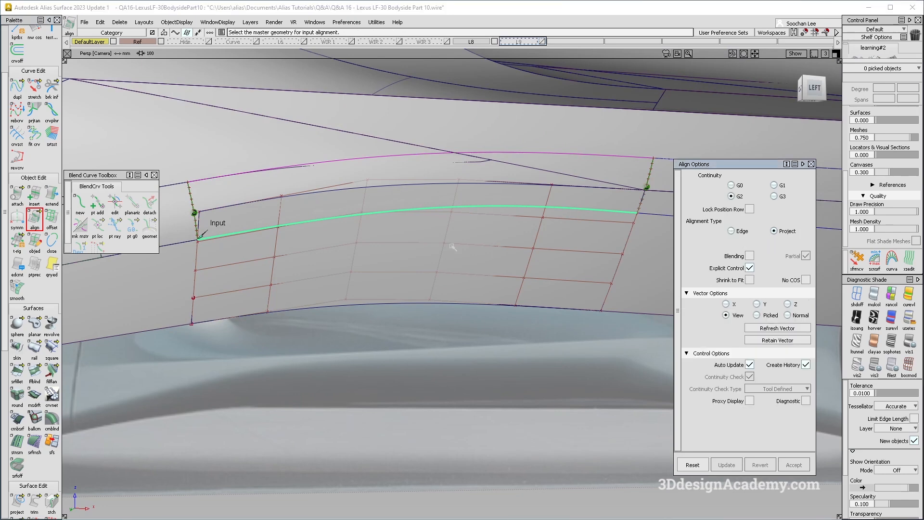
left_click_drag(441, 249, 477, 255, "alt+shift")
left_click_drag(652, 187, 424, 232, "alt+shift")
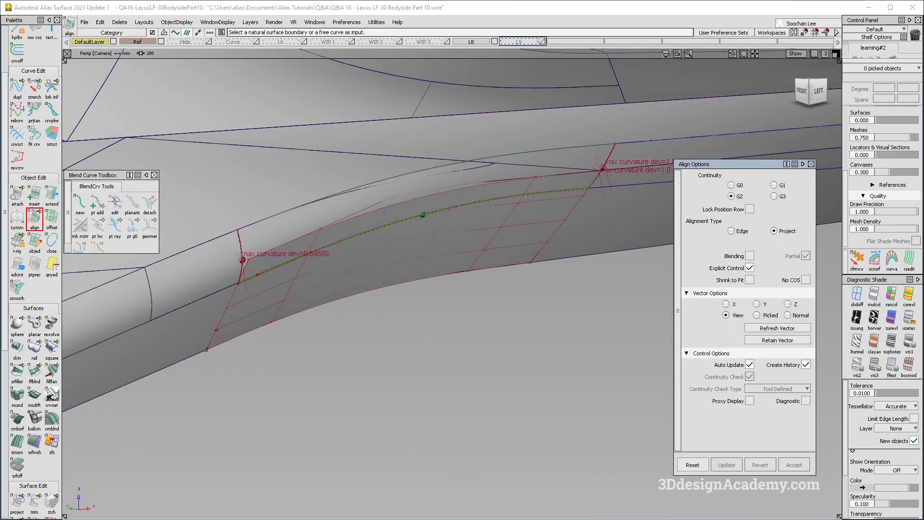
Step: Duplicate the fillet blend surface in place and assign a backup copy to the Hide layer
double_click(34, 195)
left_click(554, 230)
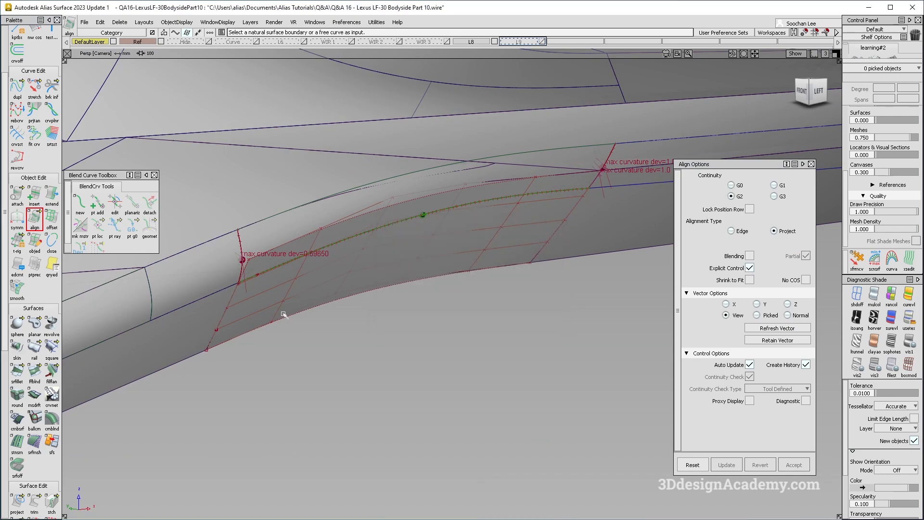
left_click_drag(491, 83, 439, 159, "ctrl+shift")
left_click(454, 182)
key("ctrl+c")
key("ctrl+v")
left_click(190, 42)
left_click(195, 51)
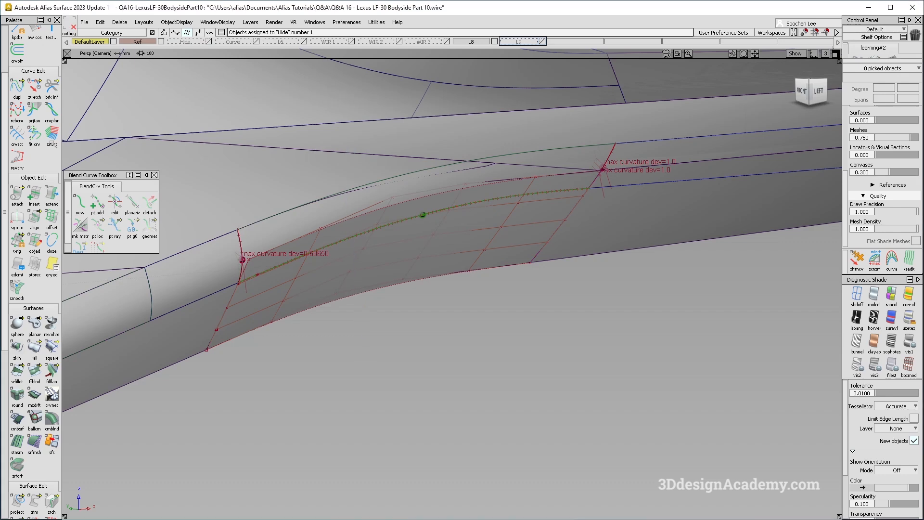
Step: Place a detach locator across the fillet blend surface near the diagonal bodyside edge, accepting removal of its history
left_click_drag(23, 197, 54, 196)
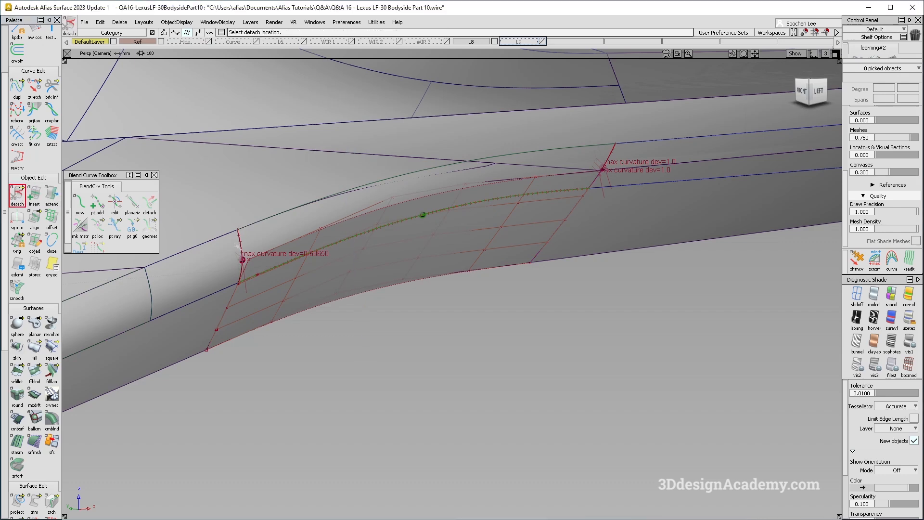
left_click(244, 248)
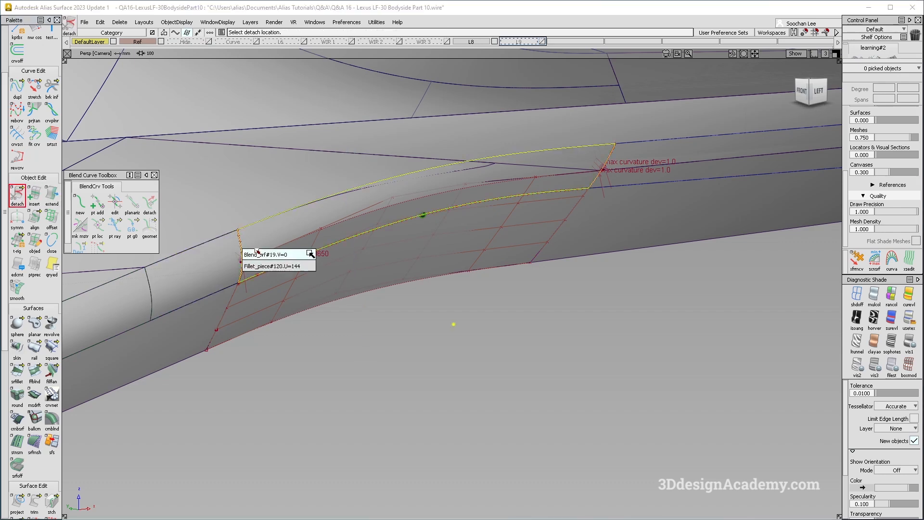
left_click(257, 251)
key("Return")
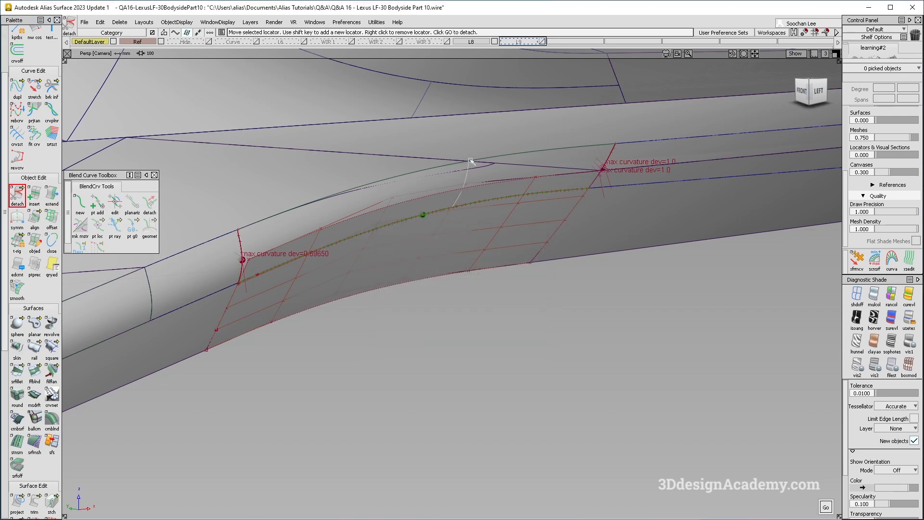
left_click(819, 91)
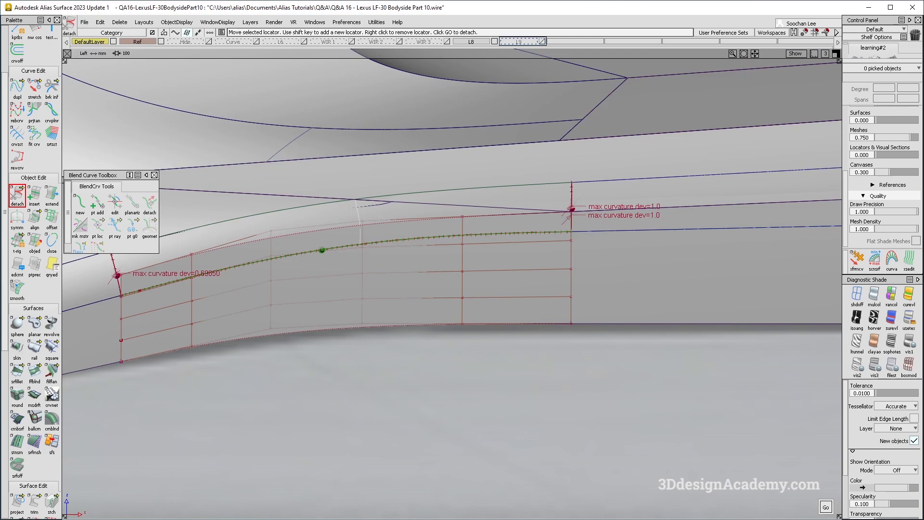
Step: Try to fine-tune the detach locator onto the crossing of the blend's upper edge and the diagonal edge, and detach there
mouse_move(355, 198)
right_mouse_down("alt+shift")
mouse_move(495, 198)
mouse_move(670, 221)
right_mouse_up("alt+shift")
left_click(857, 294)
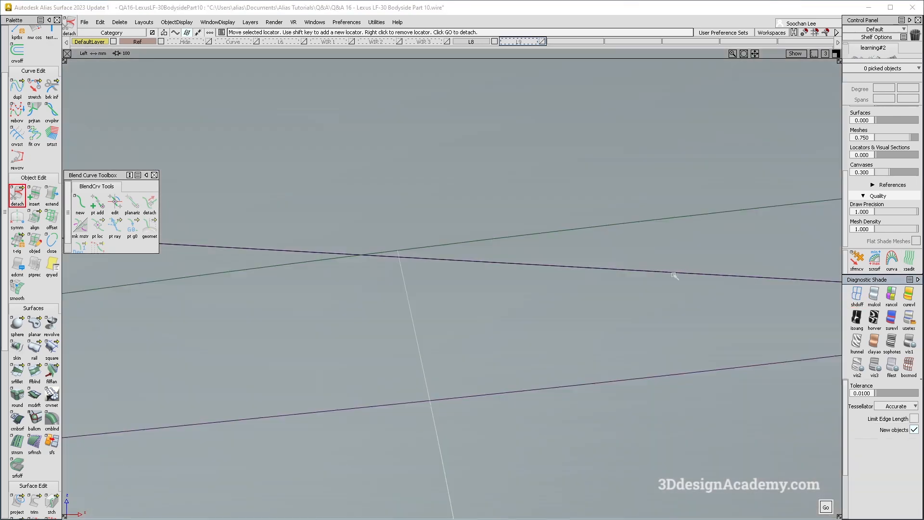
left_click_drag(398, 269, 370, 270)
right_click_drag(358, 254, 621, 269, "alt+shift")
left_click_drag(426, 281, 435, 289)
right_click_drag(413, 262, 698, 272, "alt+shift")
left_click_drag(428, 280, 420, 282)
right_click_drag(407, 268, 516, 281, "alt+shift")
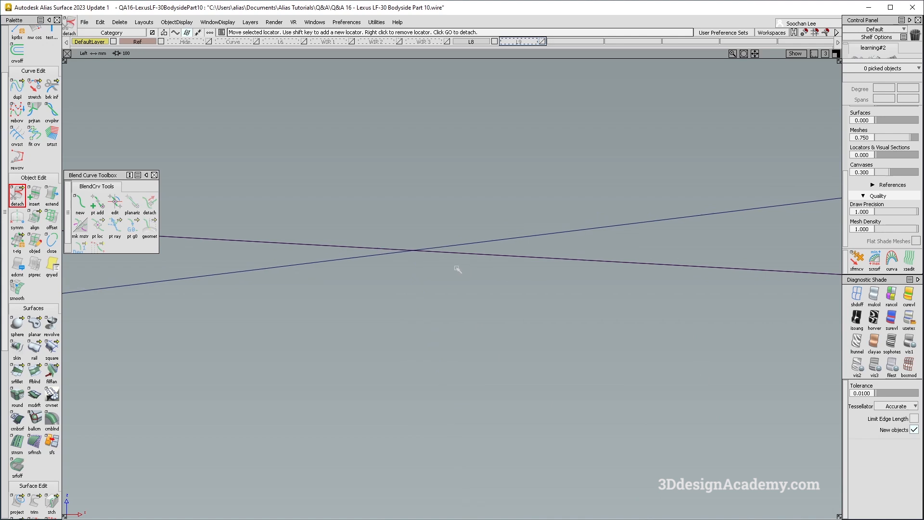
key("space")
Step: In the left view, try projecting the fillet blend's edge onto the bodyside surface below the diagonal edge
middle_click_drag(342, 327, 335, 346, "alt+shift")
left_click_drag(336, 392, 281, 209, "ctrl+shift")
left_click(19, 501)
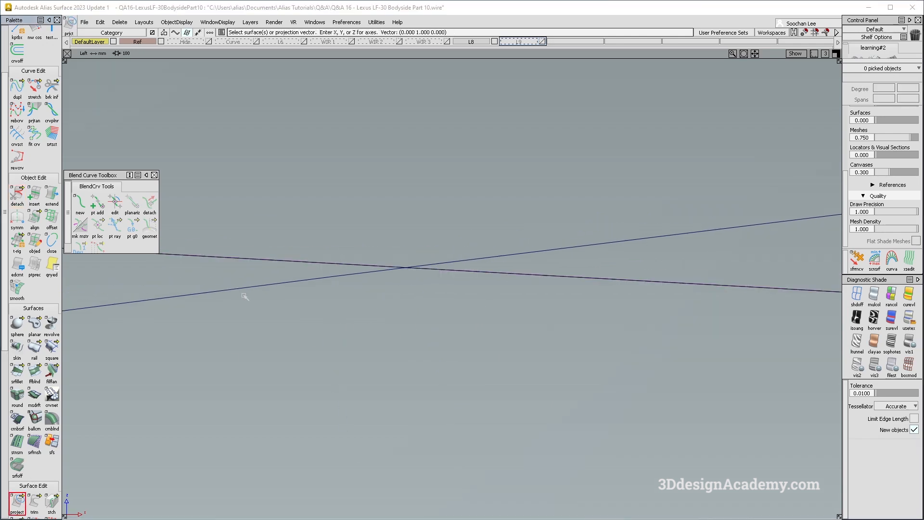
left_click(264, 260)
key("space")
left_click(287, 284)
key("space")
right_click_drag(392, 279, 334, 324, "alt+shift")
Step: Try to trim the bodyside surface below the diagonal edge along the projected curve
left_click(37, 501)
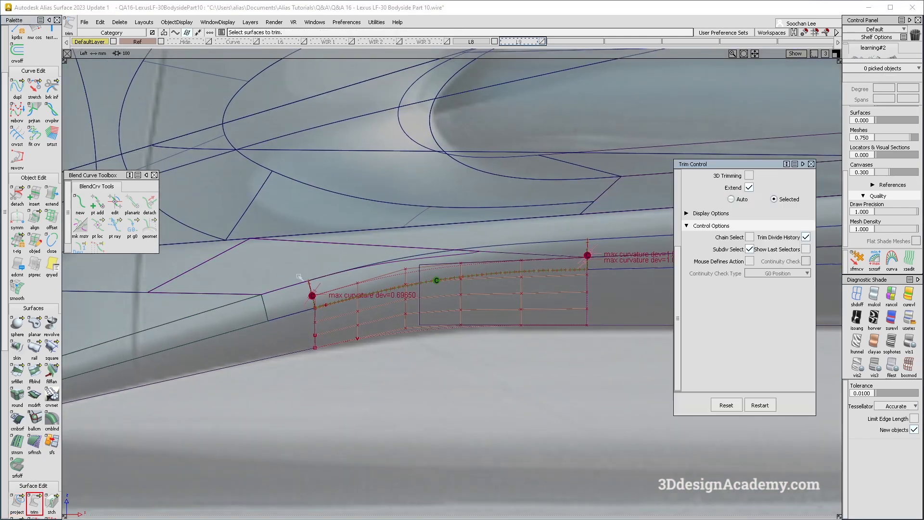
left_click(301, 270)
key("space")
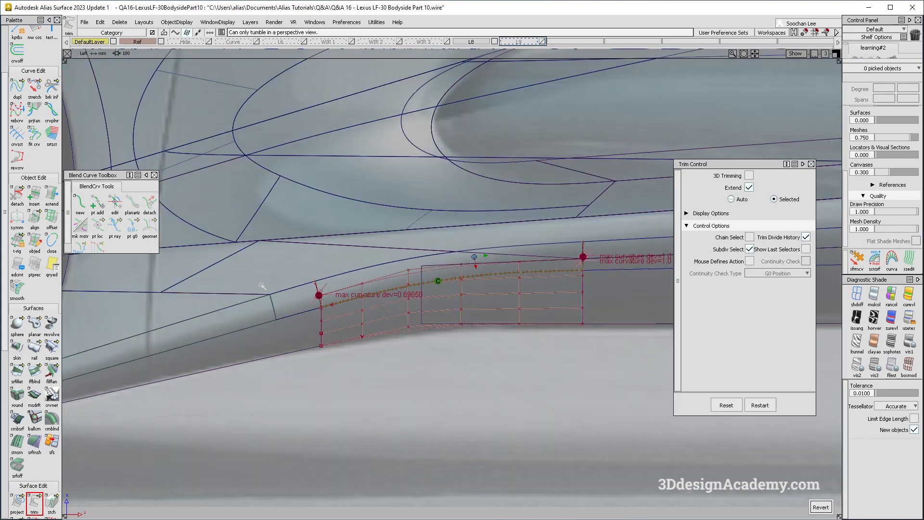
left_click(309, 261)
Step: Untrim the bodyside surface and delete its leftover curves on surface
left_click_drag(35, 502, 70, 503)
left_click_drag(407, 328, 346, 287, "ctrl+shift")
key("Delete")
key("Return")
key("Delete")
key("Return")
left_click_drag(367, 250, 409, 271)
key("Delete")
key("Return")
key("Delete")
key("Return")
Step: Project onto the surface below the diagonal edge again, creating curves on surface along the view vector
right_click_drag(491, 288, 226, 336, "alt+shift")
left_click(16, 500)
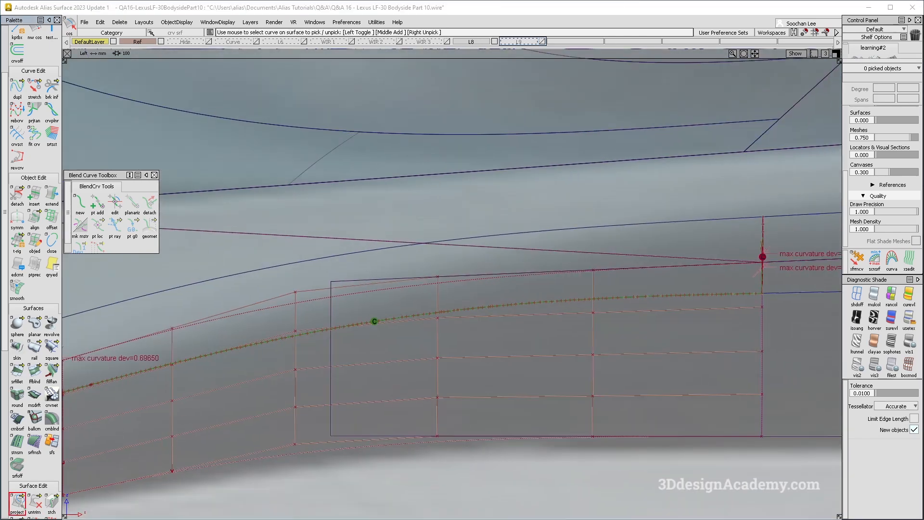
left_click_drag(312, 337, 282, 181, "ctrl+shift")
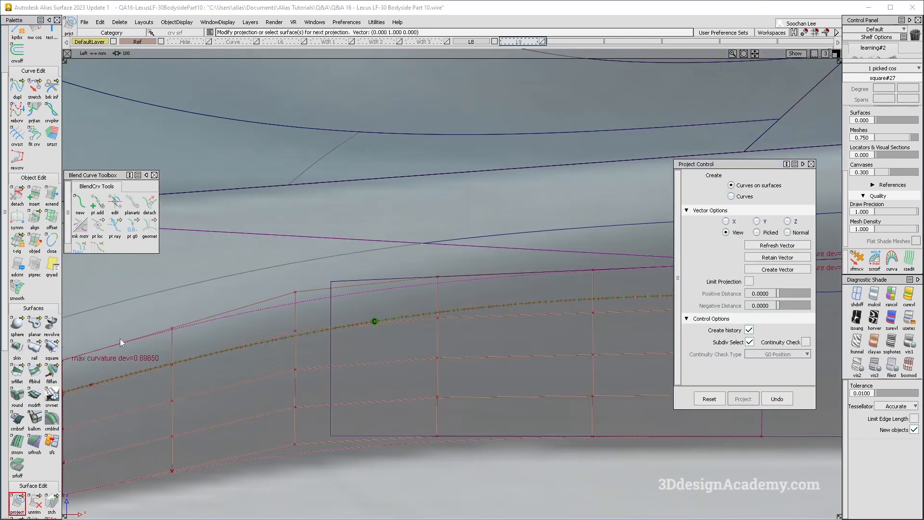
left_click(33, 503)
right_click_drag(482, 337, 443, 322, "alt+shift")
key("space")
right_click_drag(395, 274, 420, 302, "alt+shift")
Step: Detach the fillet blend surface where its upper edge crosses the diagonal bodyside edge, accepting removal of its construction history
left_click(34, 502)
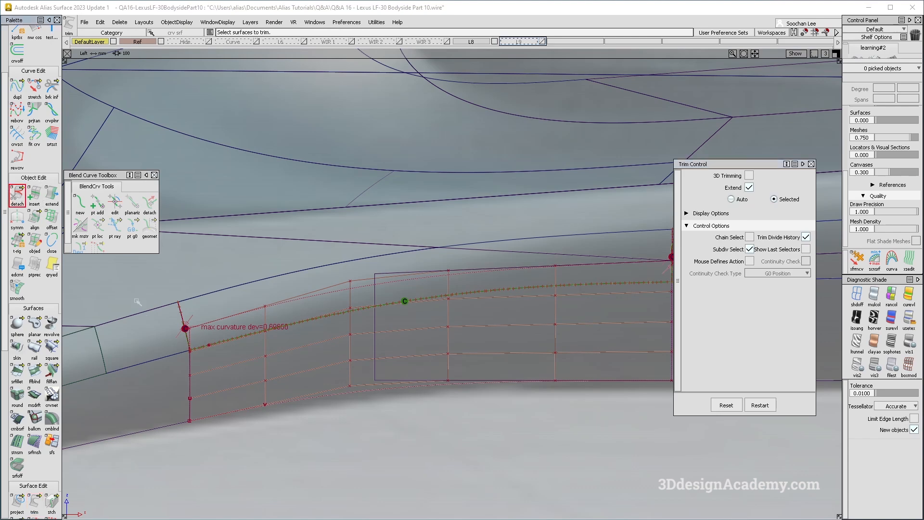
left_click(183, 318)
left_click(194, 323)
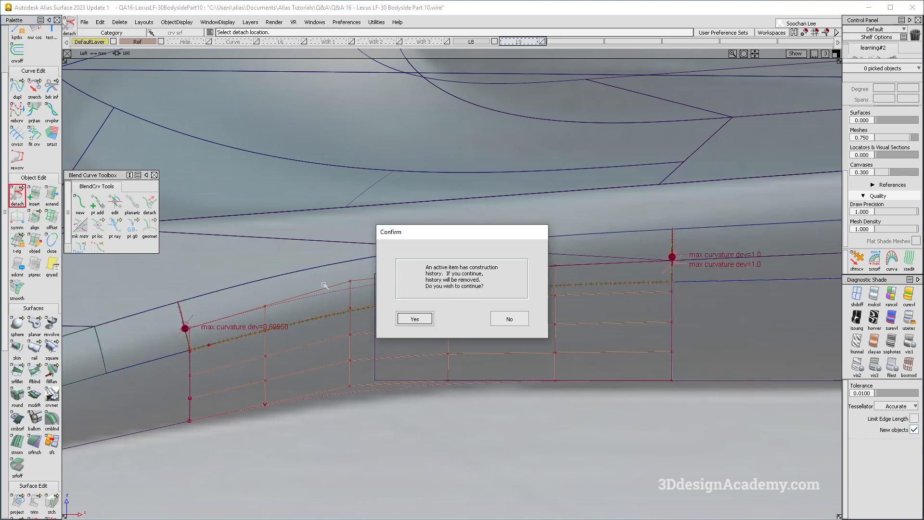
key("Return")
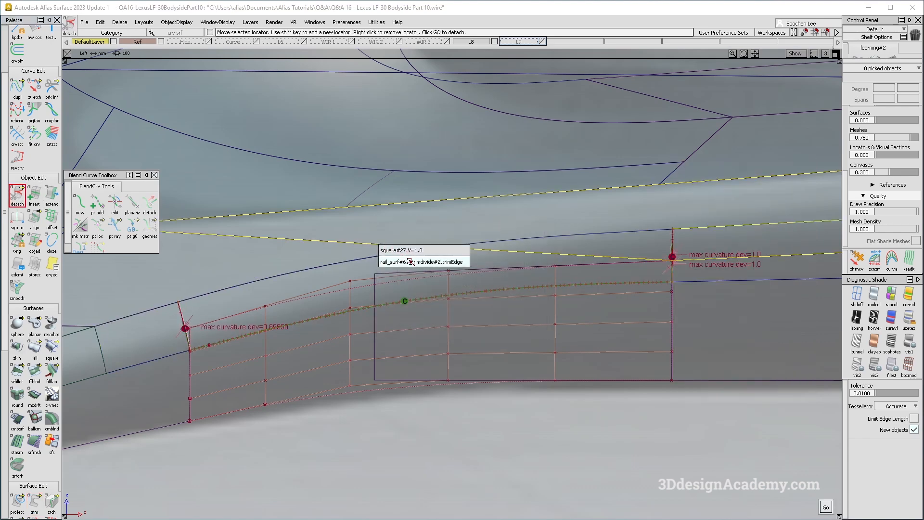
left_click(421, 251)
scroll(461, 278, "up", 2)
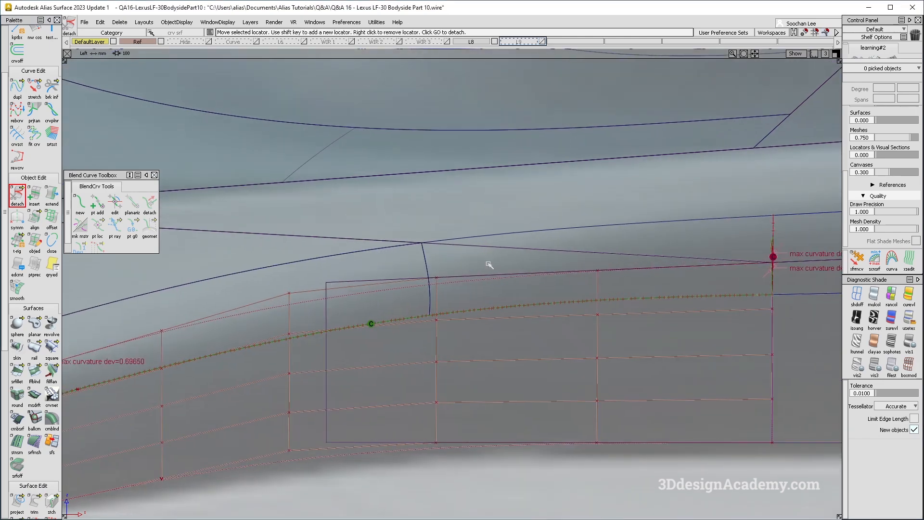
scroll(422, 287, "down", 3)
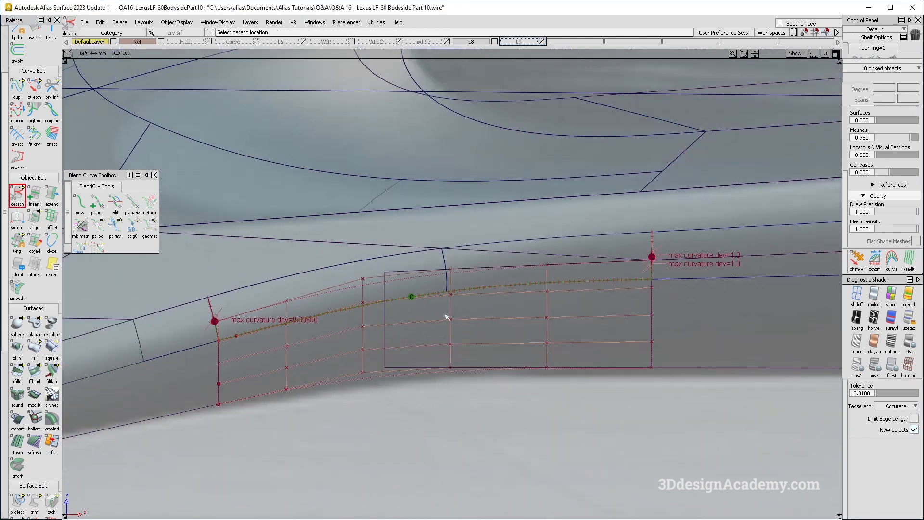
Step: Pick the lower sill surface and hide its CVs
left_click_drag(488, 277, 486, 287, "ctrl+shift")
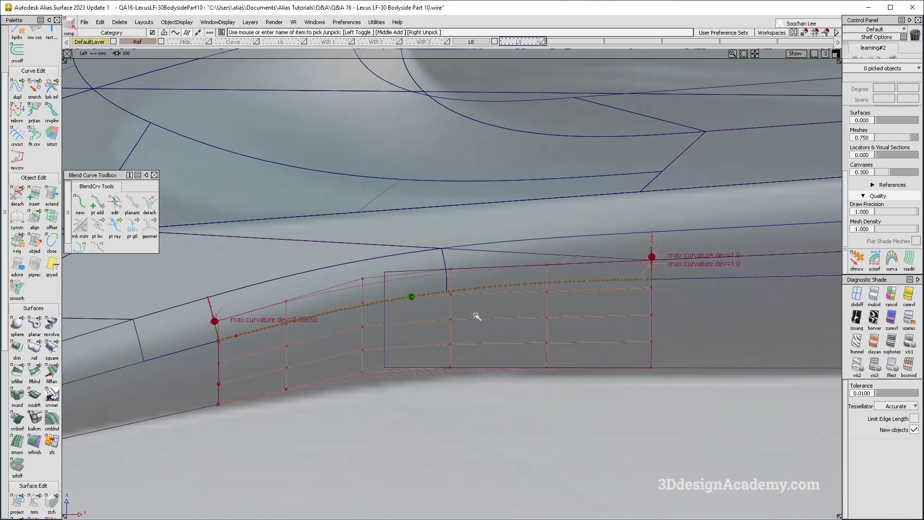
left_click(500, 297)
left_click(726, 350)
Step: Try to trim the surfaces around the detached fillet blend, selecting the bodyside surface above it
left_click_drag(726, 350, 525, 350, "alt+shift")
right_click_drag(525, 350, 660, 410, "alt+shift")
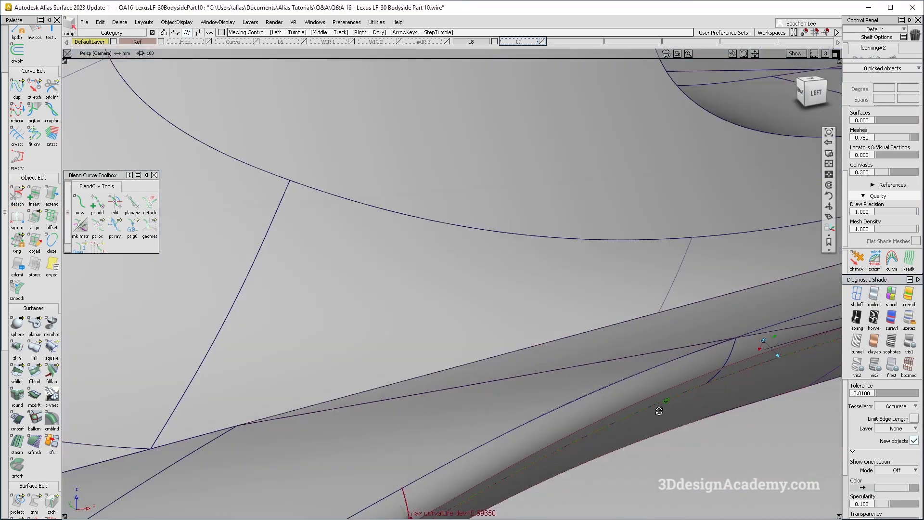
middle_click_drag(660, 411, 356, 284, "alt+shift")
left_click_drag(356, 284, 443, 333, "alt+shift")
left_click(34, 503)
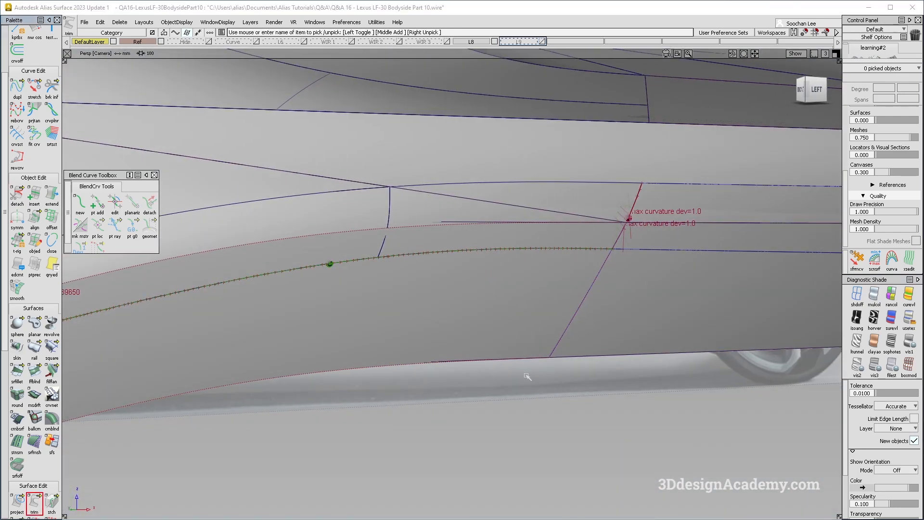
right_click_drag(638, 336, 495, 178, "alt+shift")
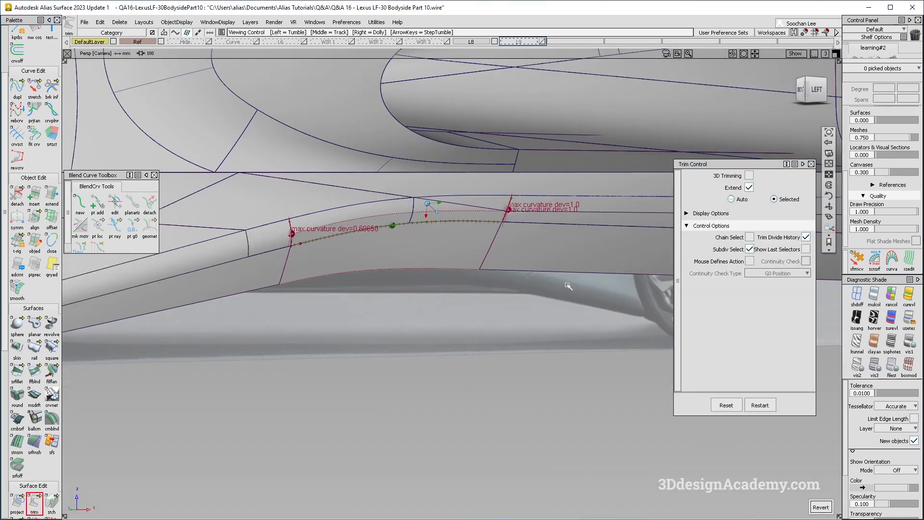
middle_click_drag(495, 179, 455, 217, "alt+shift")
right_click_drag(455, 217, 520, 289, "alt+shift")
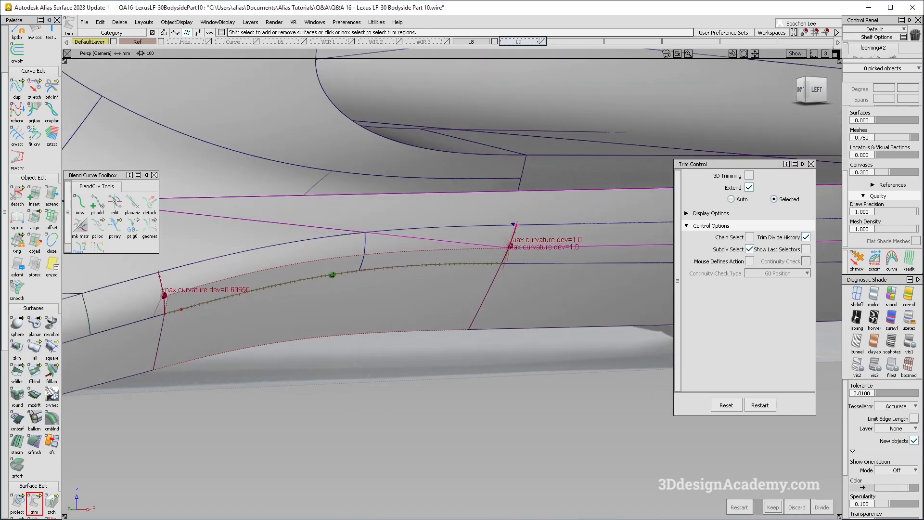
Step: Align the front fillet piece's upper edge to the adjoining bodyside surface with G2 continuity and Project type
key("F6")
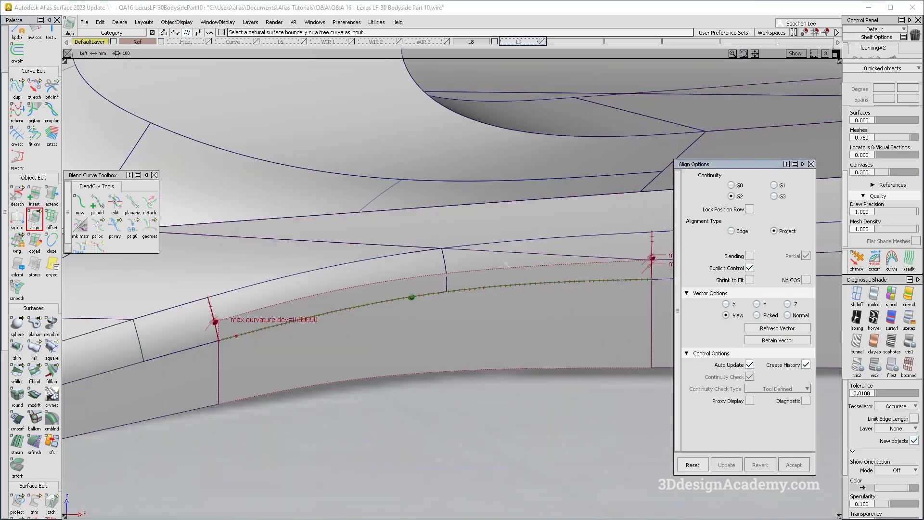
left_click(361, 262)
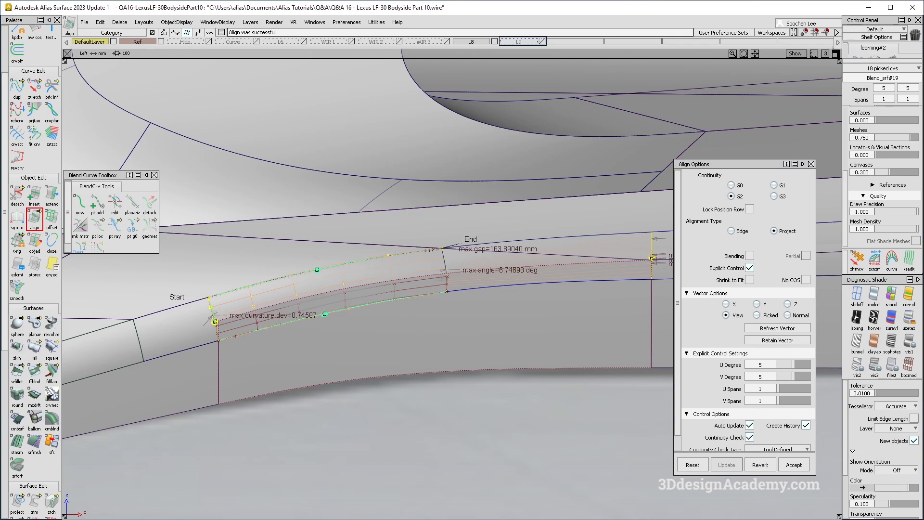
right_click_drag(395, 272, 436, 274, "alt+shift")
key("F8")
left_click_drag(393, 259, 432, 242, "alt+shift")
Step: Align the rear fillet piece's upper edge to the bodyside surface above with G2 Project continuity
key("F6")
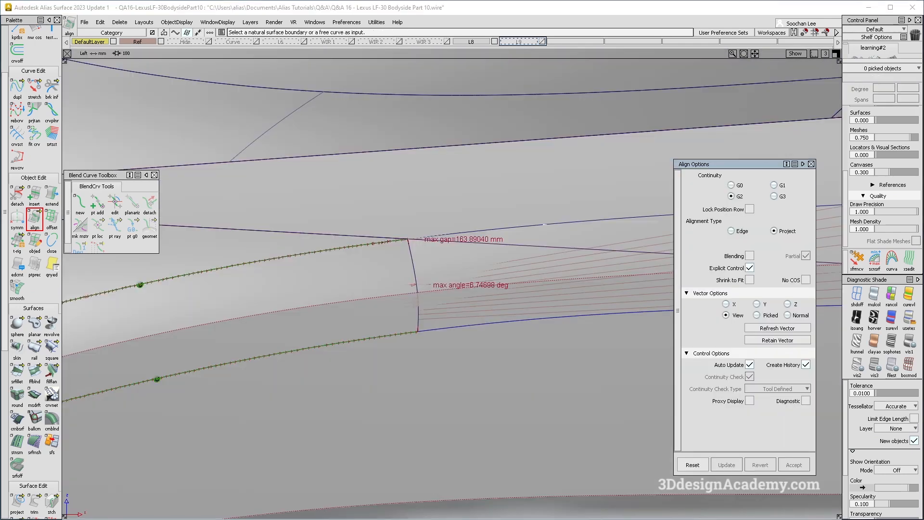
left_click(543, 224)
left_click(526, 213)
key("F8")
left_click_drag(576, 313, 578, 273, "ctrl+shift")
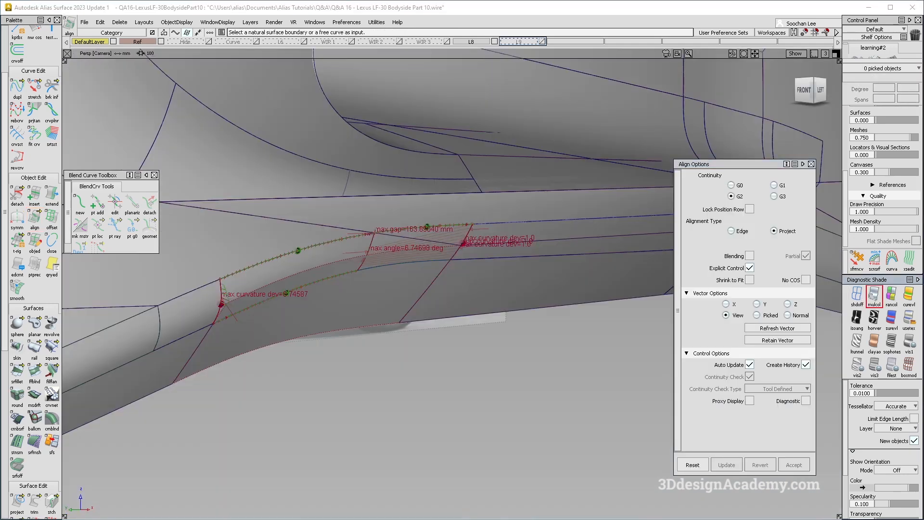
Step: Clear the alignment locators from the two fillet pieces
left_click_drag(424, 202, 386, 241, "alt+shift")
right_click_drag(380, 242, 452, 354, "alt+shift")
left_click_drag(453, 354, 348, 261, "ctrl+shift")
left_click_drag(348, 261, 349, 261, "ctrl+shift")
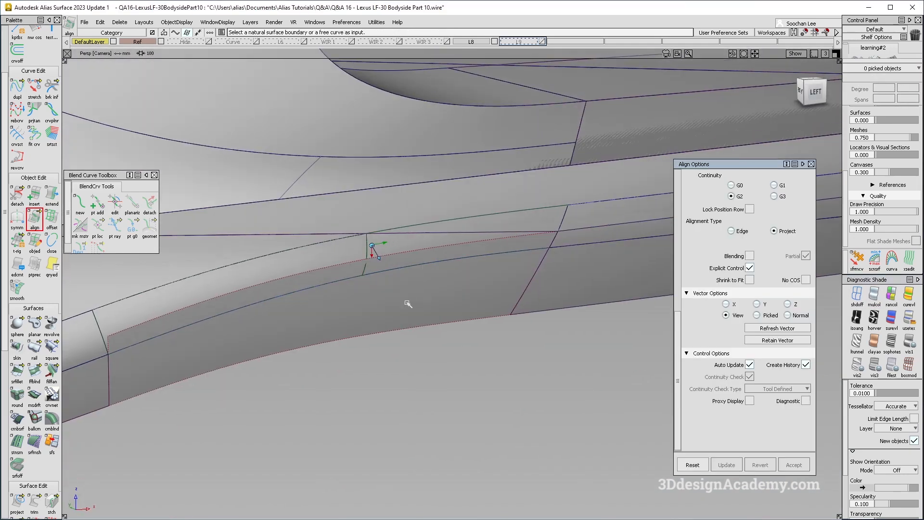
Step: Trim the lower sill surface along the fillet blend's lower edge, keeping the region below it
left_click(41, 504)
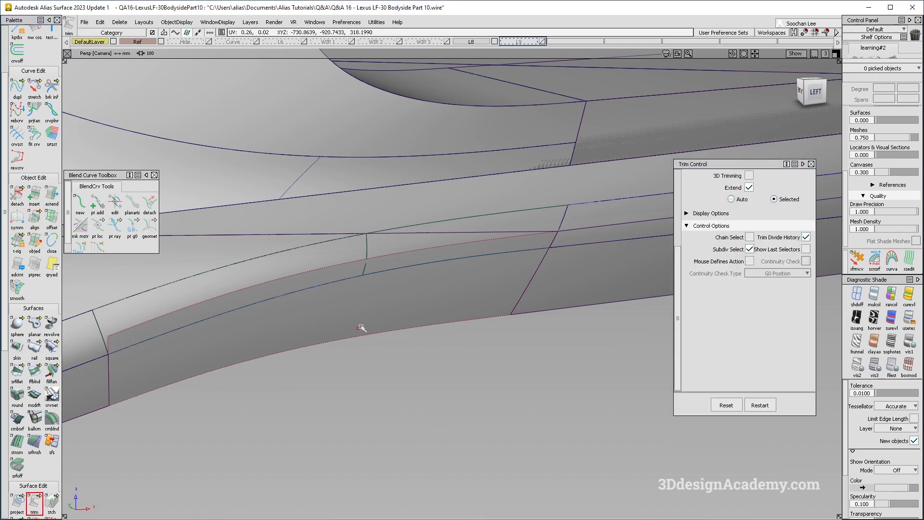
left_click(363, 324)
key("space")
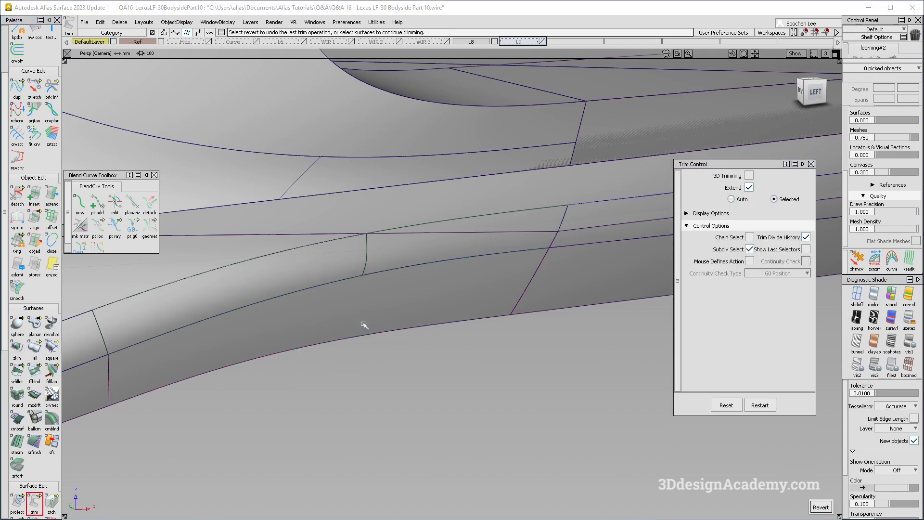
Step: Align the rear fillet piece's upper edge to the bodyside surface in the Left view with G2 Project continuity
left_click_drag(426, 224, 409, 231, "alt+shift")
left_click_drag(508, 224, 441, 241, "alt+shift")
left_click(35, 219)
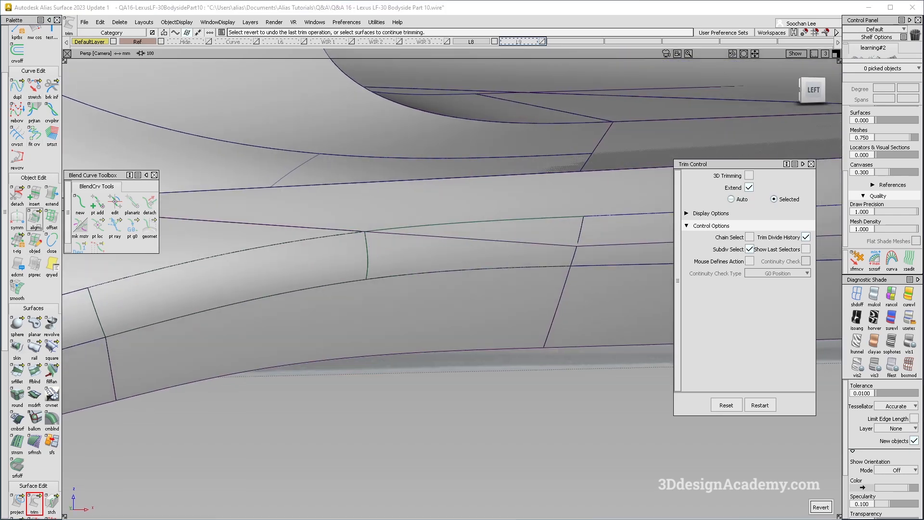
left_click(814, 90)
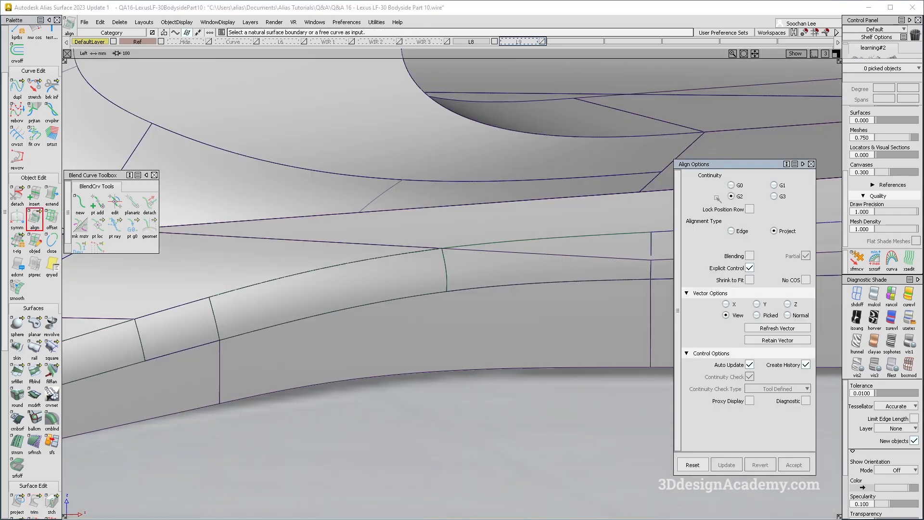
left_click_drag(449, 261, 311, 259, "alt+shift")
middle_click_drag(438, 305, 451, 301, "alt+shift")
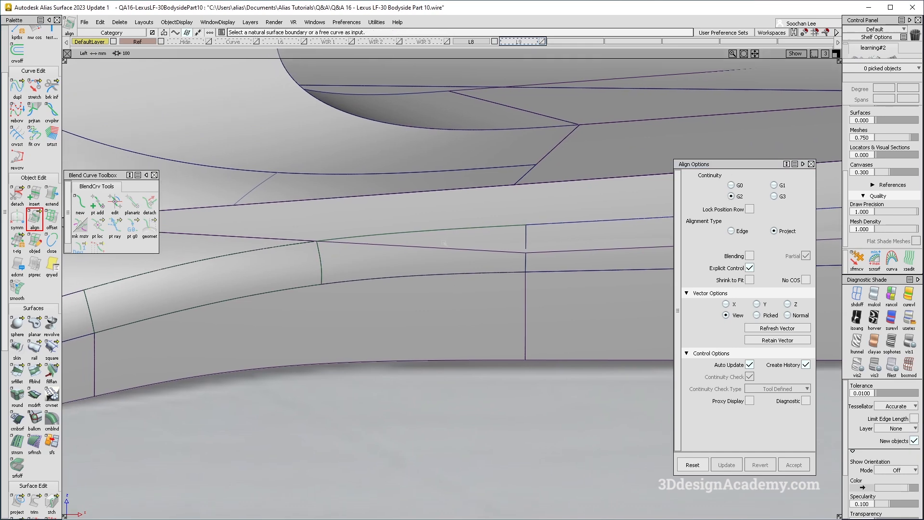
left_click(448, 233)
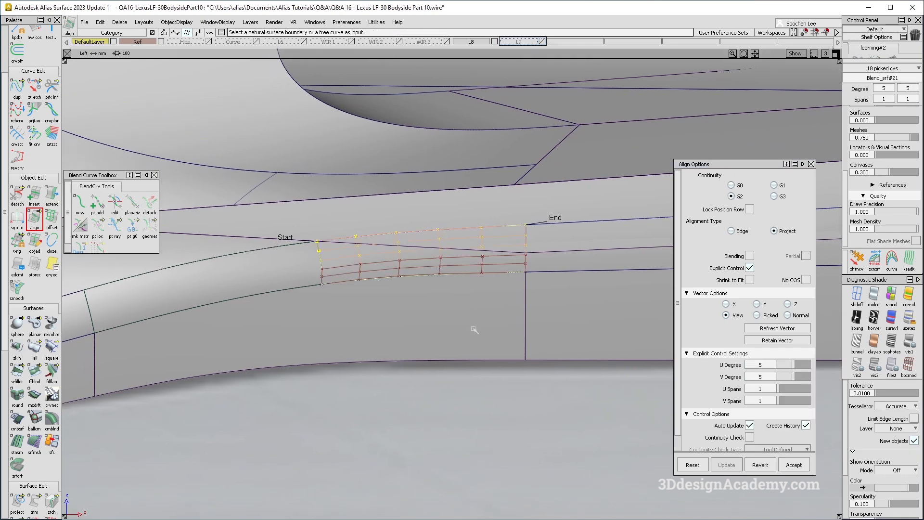
left_click_drag(468, 310, 468, 333, "ctrl+shift")
key("F8")
left_click_drag(480, 267, 426, 264, "alt+shift")
left_click(431, 266)
left_click(434, 272)
left_click_drag(107, 387, 107, 411, "ctrl+shift")
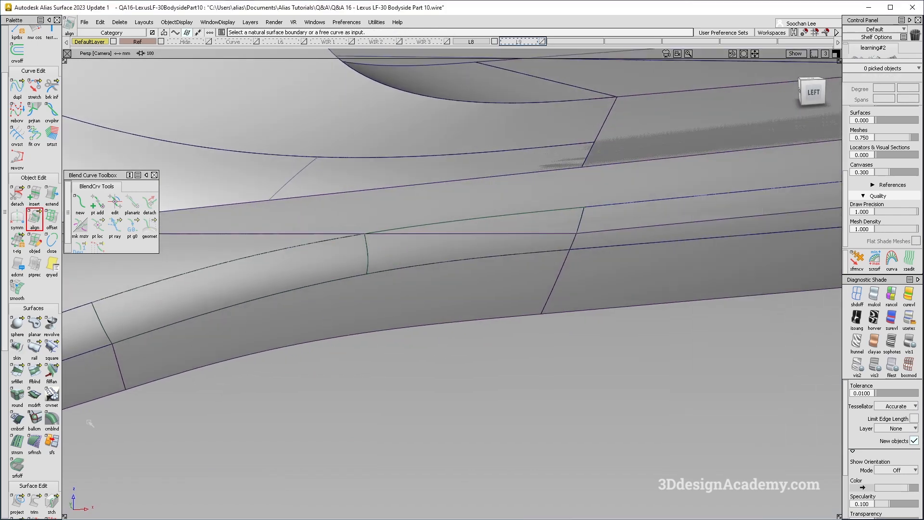
Step: Check the surface continuity at both end joints of the rear fillet piece
scroll(15, 449, "down", 9)
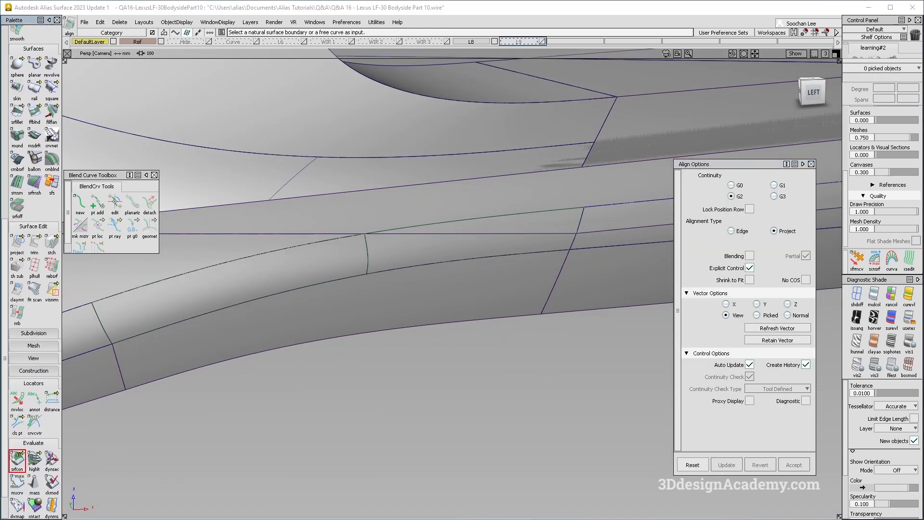
left_click(368, 255)
left_click_drag(371, 262, 448, 272, "alt+shift")
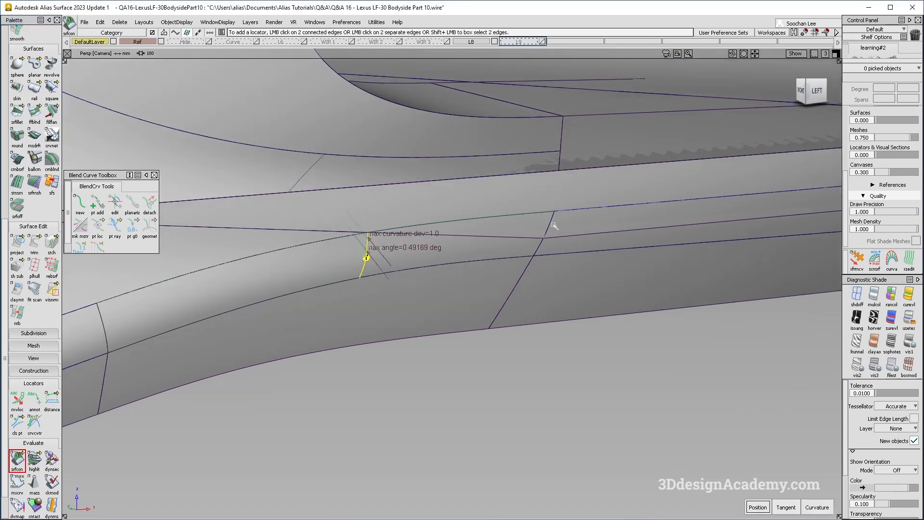
left_click_drag(491, 241, 396, 268, "alt+shift")
middle_click_drag(396, 268, 479, 246, "alt+shift")
right_click_drag(478, 246, 476, 261, "alt+shift")
left_click_drag(476, 260, 468, 290, "alt+shift")
left_click(464, 230)
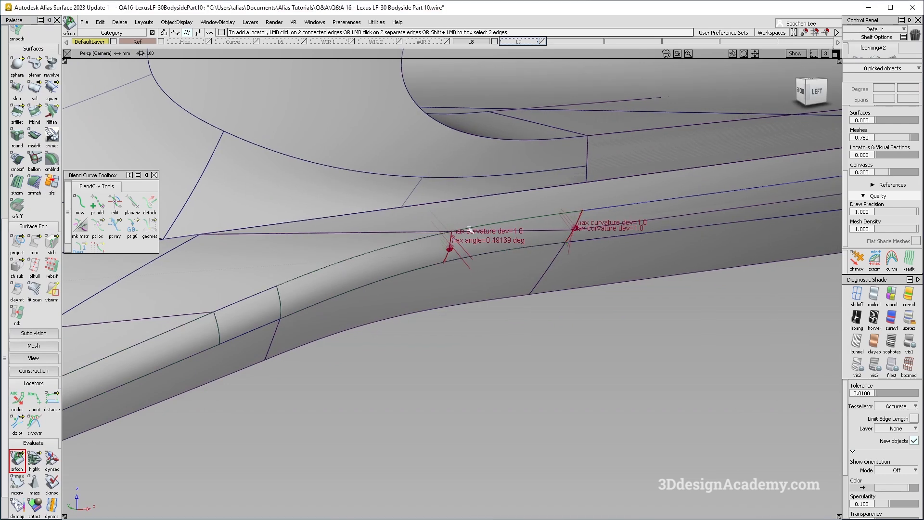
Step: Check the surface continuity at the short fillet piece's end joints and along the upper and lower fillet edges
left_click(281, 303)
left_click_drag(281, 303, 269, 304, "alt+shift")
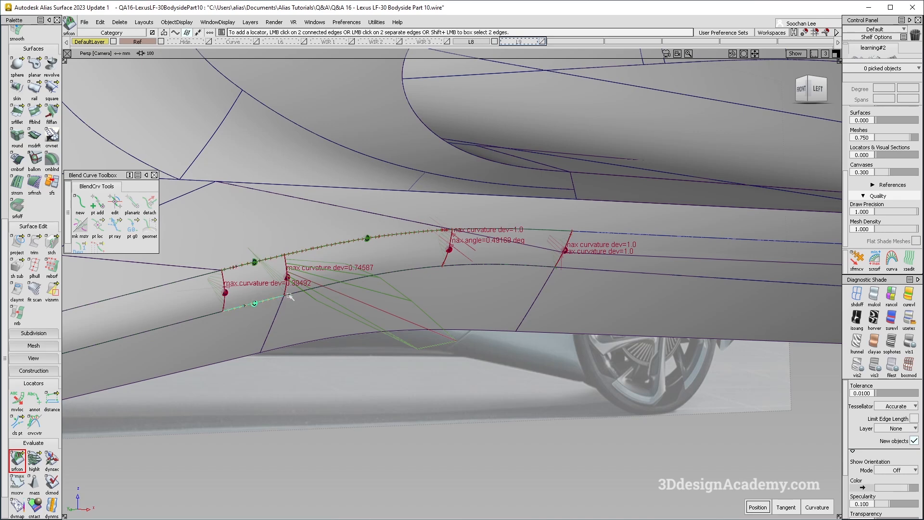
mouse_move(398, 274)
left_mouse_down("alt+shift")
mouse_move(339, 288)
mouse_move(401, 277)
left_mouse_up("alt+shift")
right_click_drag(329, 290, 354, 284, "alt+shift")
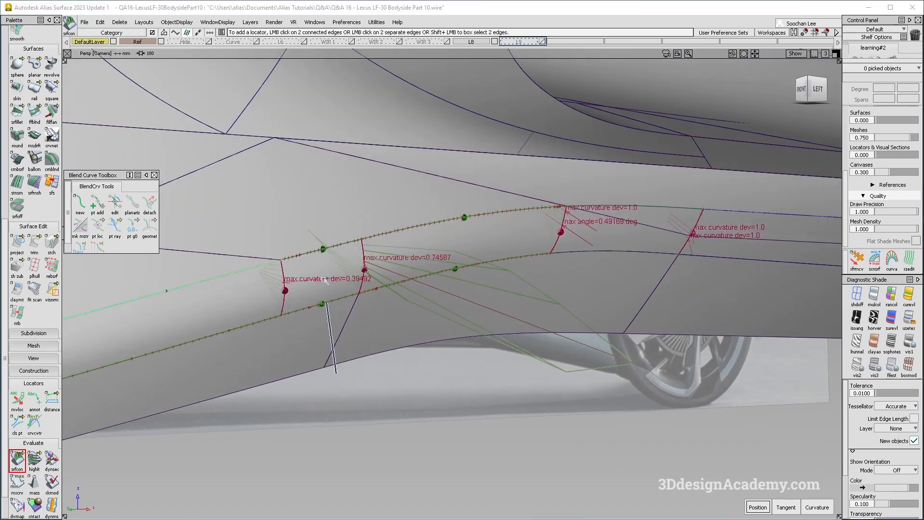
left_click(334, 367)
Step: Try to align the front blend piece's front edge to the short fillet piece with G2 Edge continuity and a Normal vector, and revert it
scroll(17, 138, "up", 3)
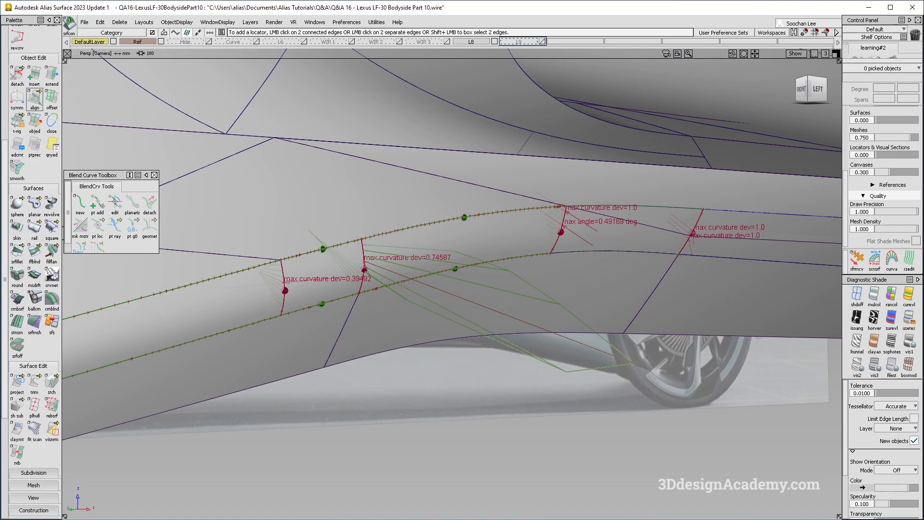
double_click(35, 99)
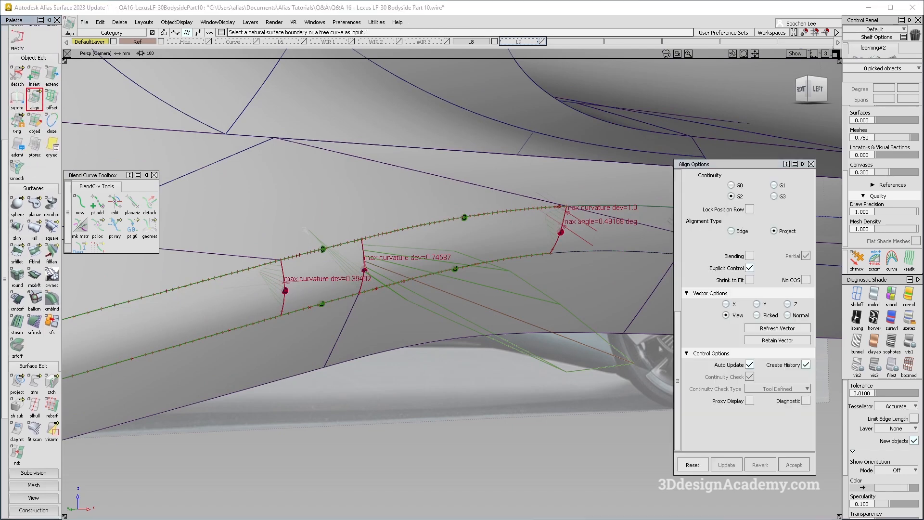
left_click(731, 231)
left_click(365, 264)
left_click(368, 269)
left_click_drag(366, 261, 380, 277, "alt+shift")
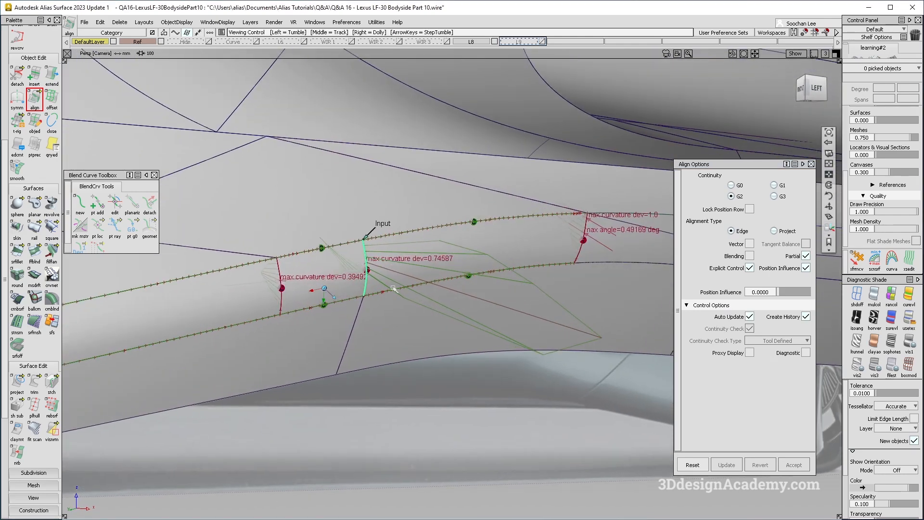
key("ctrl+z")
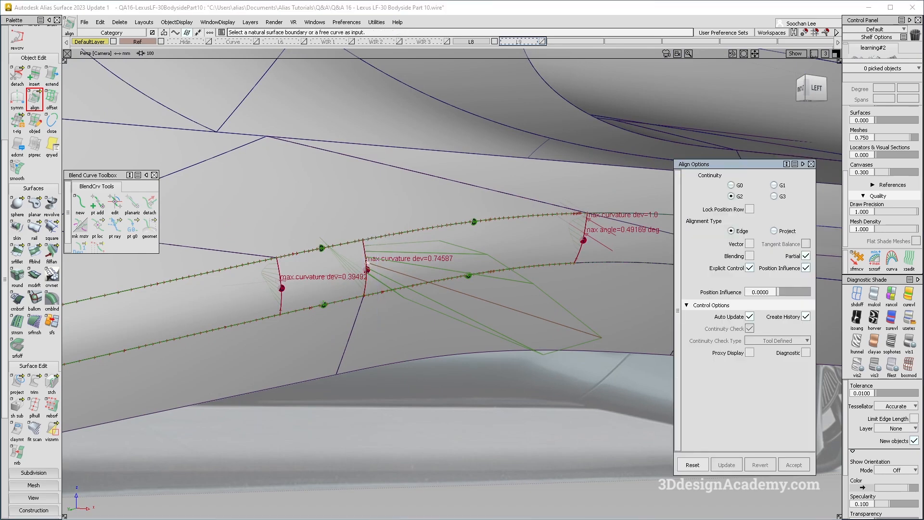
left_click(367, 264)
left_click(381, 268)
key("Return")
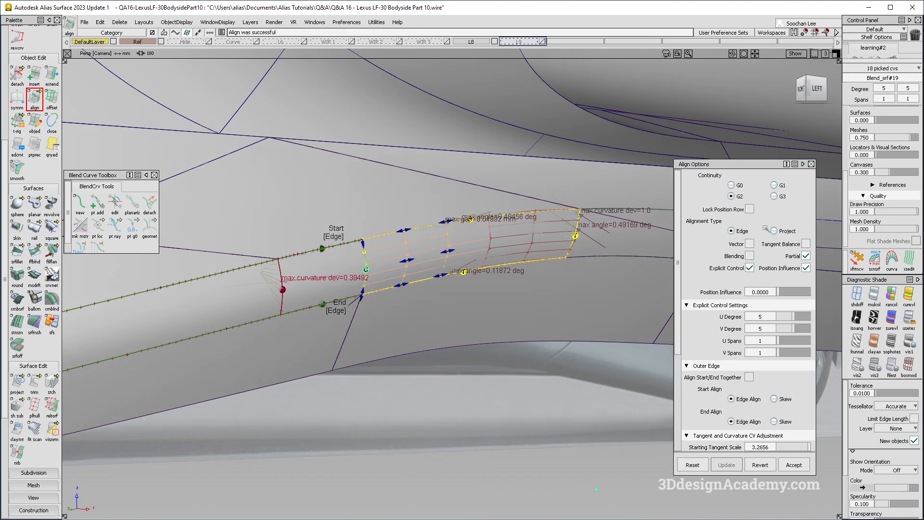
left_click(750, 244)
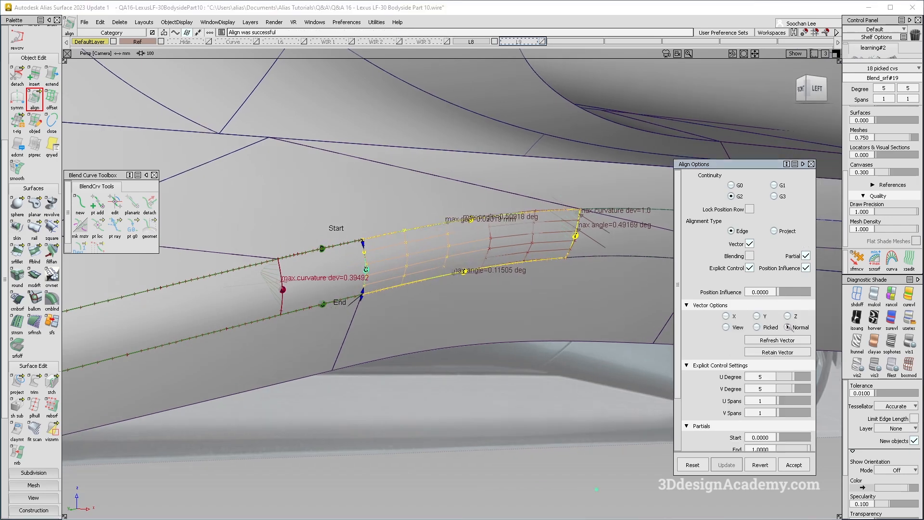
left_click(788, 327)
left_click(760, 466)
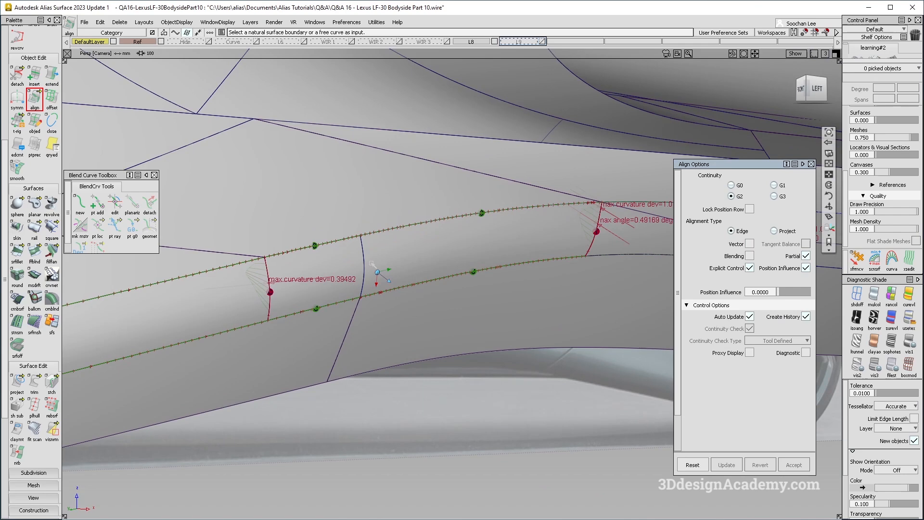
Step: Try to align the short fillet piece's rear edge to the front blend piece with G2 Edge and Vector, and revert it
left_click(378, 271)
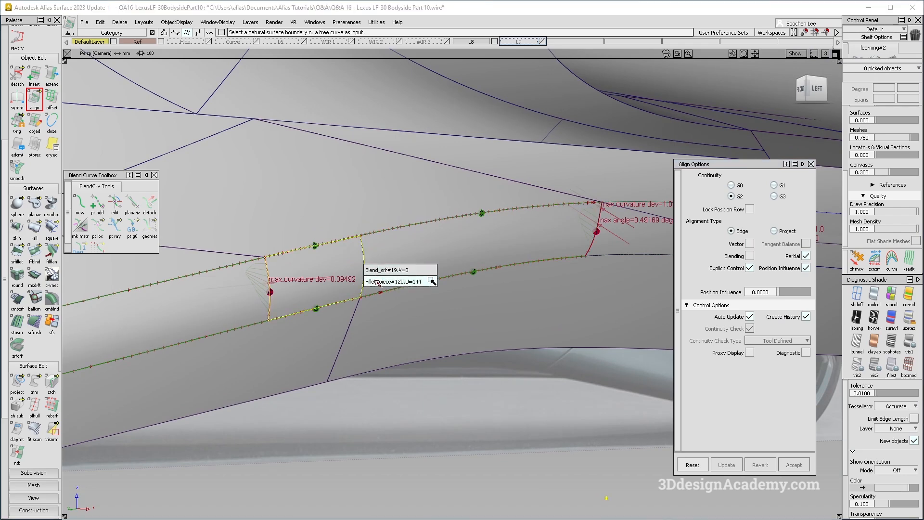
left_click(372, 270)
left_click(365, 264)
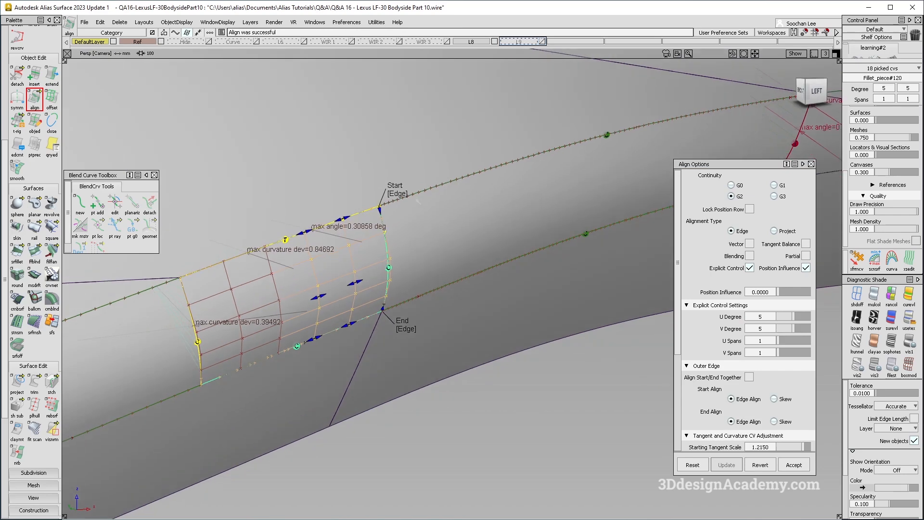
left_click(750, 243)
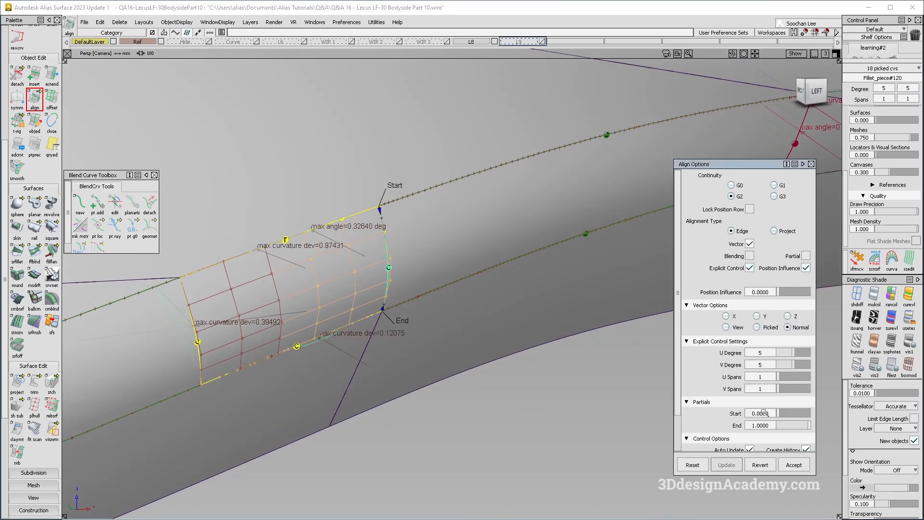
left_click(761, 465)
Step: Try to align the short fillet piece's front edge to the fillet ahead of it with G2 Edge and Vector, and revert it
left_click(193, 316)
left_click(210, 332)
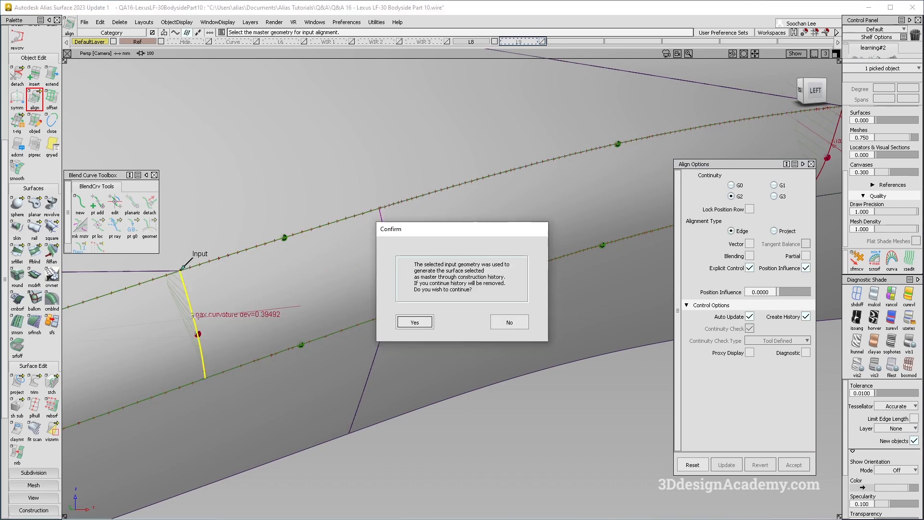
key("Return")
left_click_drag(303, 304, 347, 293, "alt+shift")
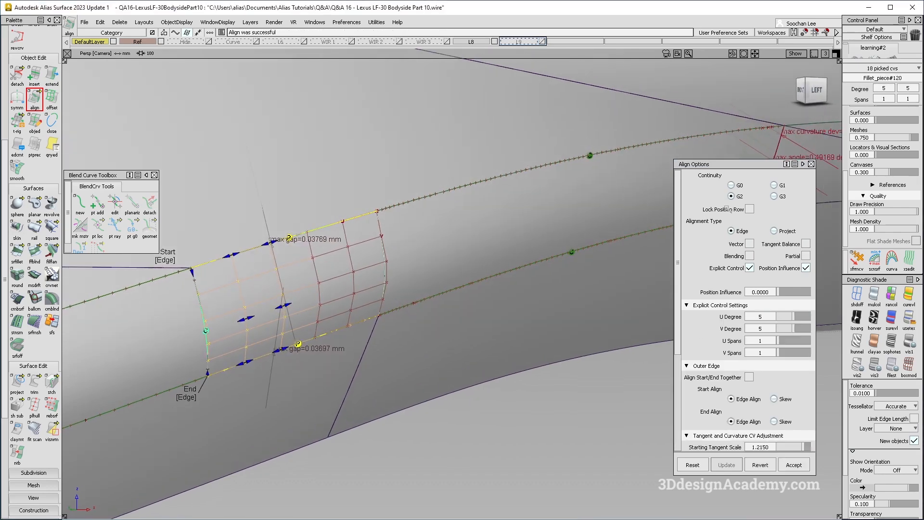
left_click(748, 245)
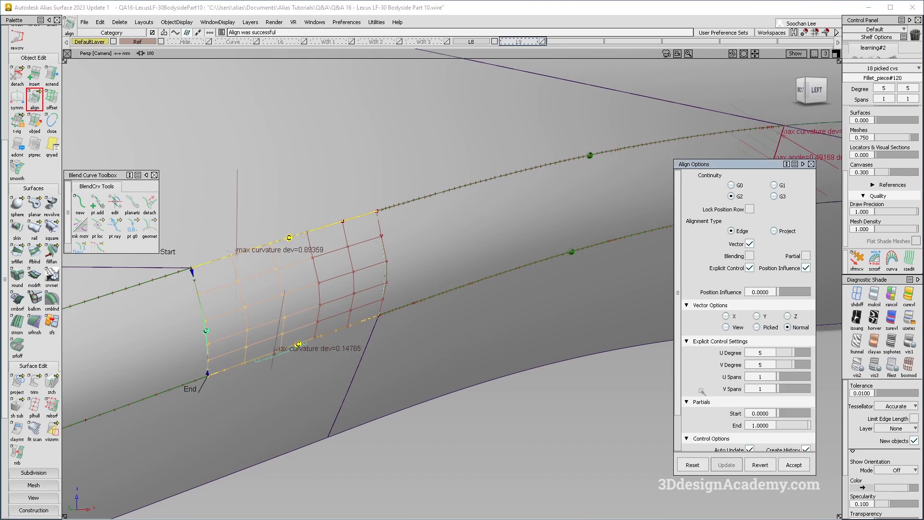
left_click(766, 465)
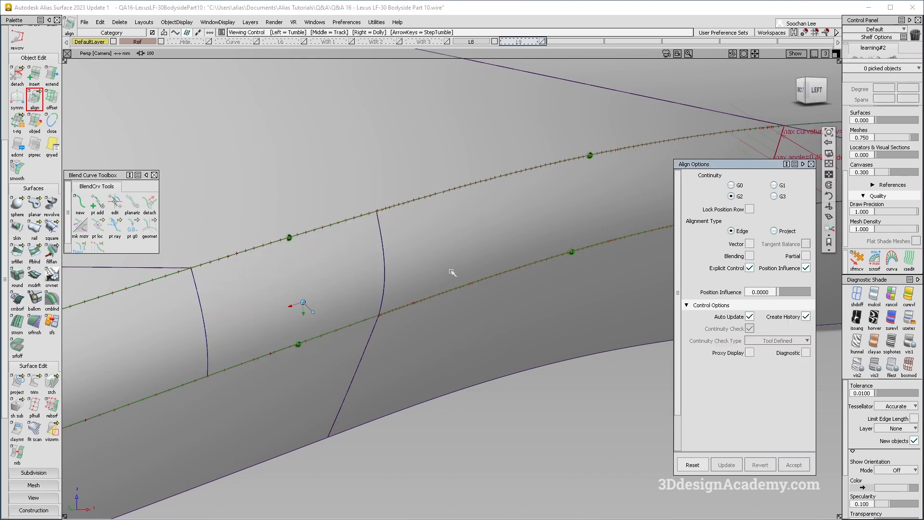
Step: Display the control vertices and hulls of the rear fillet piece and deselect it
middle_click_drag(452, 271, 268, 266, "alt+shift")
right_click_drag(268, 266, 516, 201, "alt+shift")
left_click(497, 231)
left_click_drag(517, 201, 457, 228, "ctrl+shift")
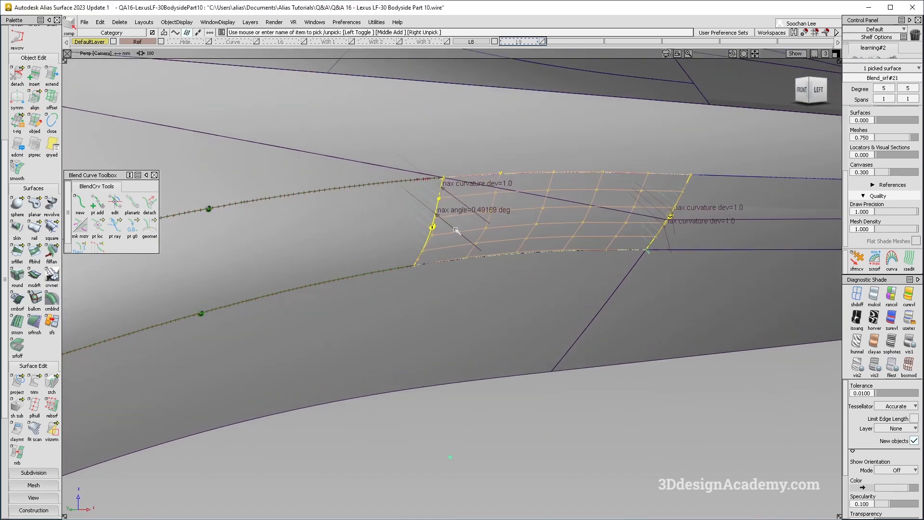
middle_click_drag(508, 239, 470, 264, "alt+shift")
left_click(274, 333)
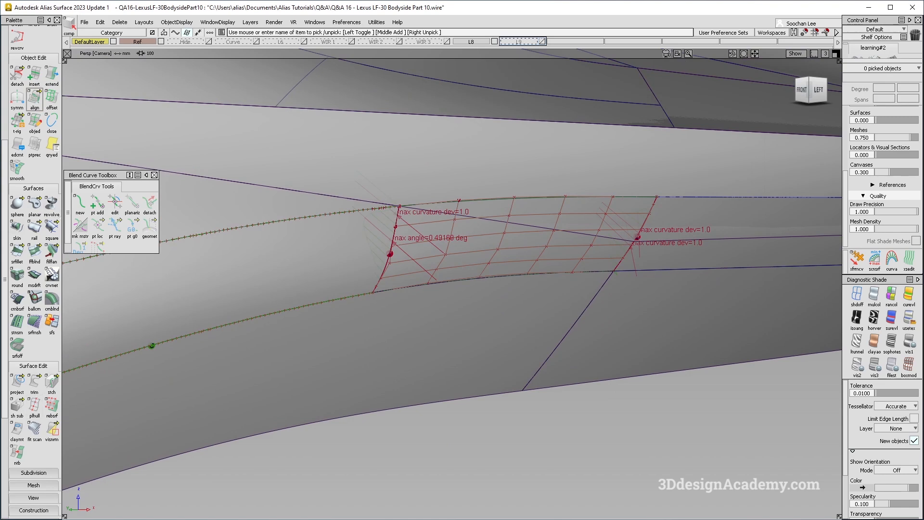
Step: Try a G1 Edge alignment at the joint between the two fillet pieces, declining the removal of construction history
key("ctrl+a")
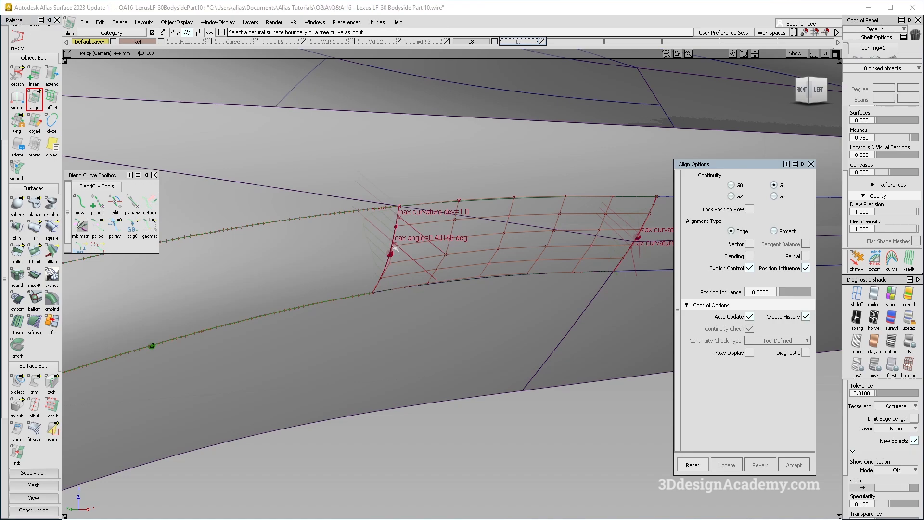
left_click(403, 259)
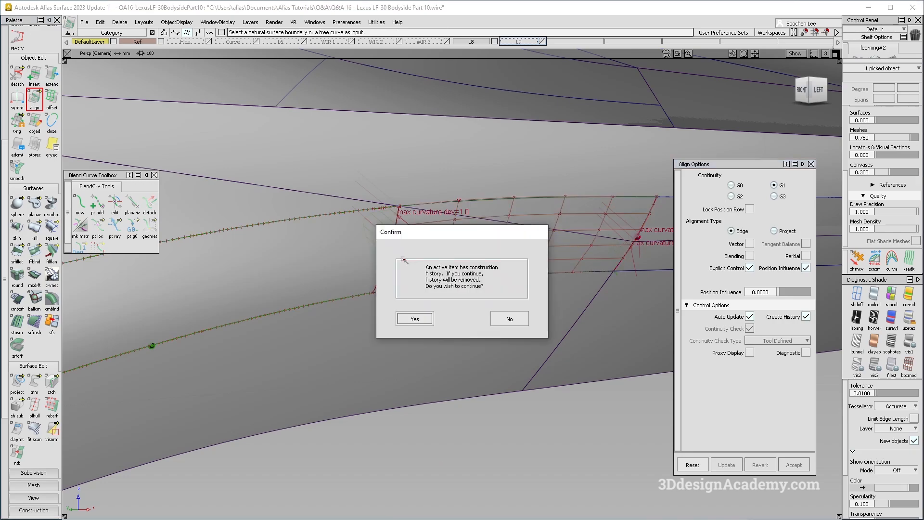
left_click(508, 319)
Step: Display the control vertices and hulls of the front blend piece as well
right_click_drag(395, 226, 440, 221, "alt+shift")
left_click_drag(440, 220, 615, 209, "alt+shift")
left_click_drag(445, 264, 415, 257, "alt+shift")
left_click_drag(423, 188, 405, 207, "ctrl+shift")
left_click(401, 243)
left_click_drag(414, 264, 432, 273, "alt+shift")
left_click_drag(401, 165, 392, 258, "alt+shift")
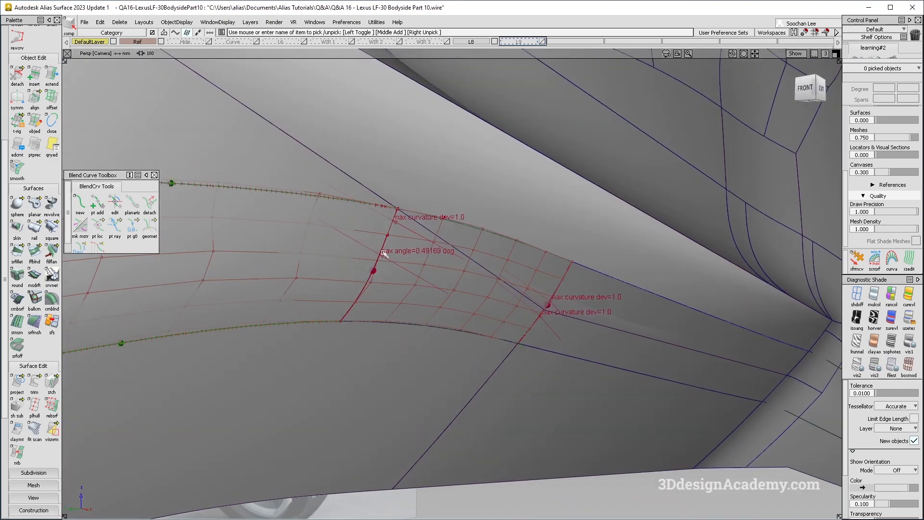
Step: Delete the construction history of the two adjoining fillet pieces
left_click(389, 252)
left_click_drag(385, 297, 387, 238, "ctrl+shift")
left_click_drag(454, 251, 267, 320)
left_click(118, 22)
left_click(119, 46)
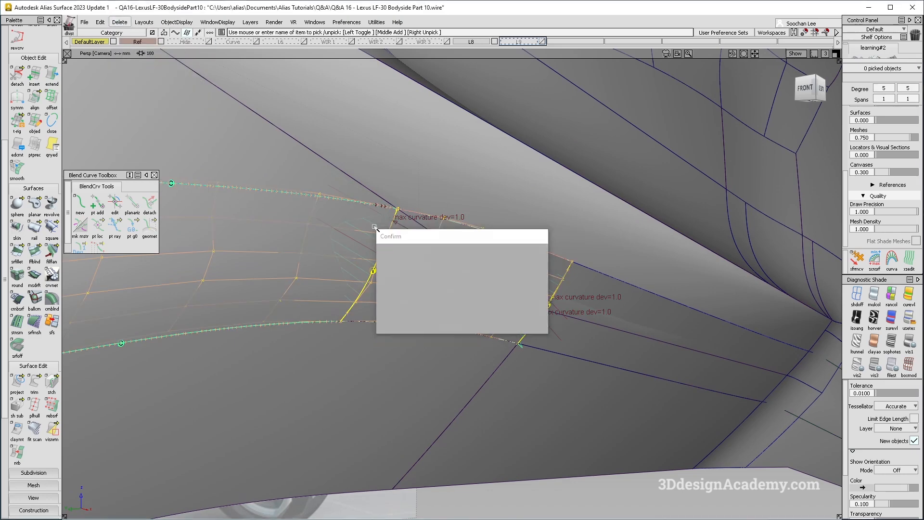
left_click_drag(118, 270, 119, 233, "ctrl+shift")
Step: Align the front blend piece's rear edge to the rear fillet piece with G1 Edge continuity and the Vector option
scroll(37, 124, "up", 2)
left_click(36, 137)
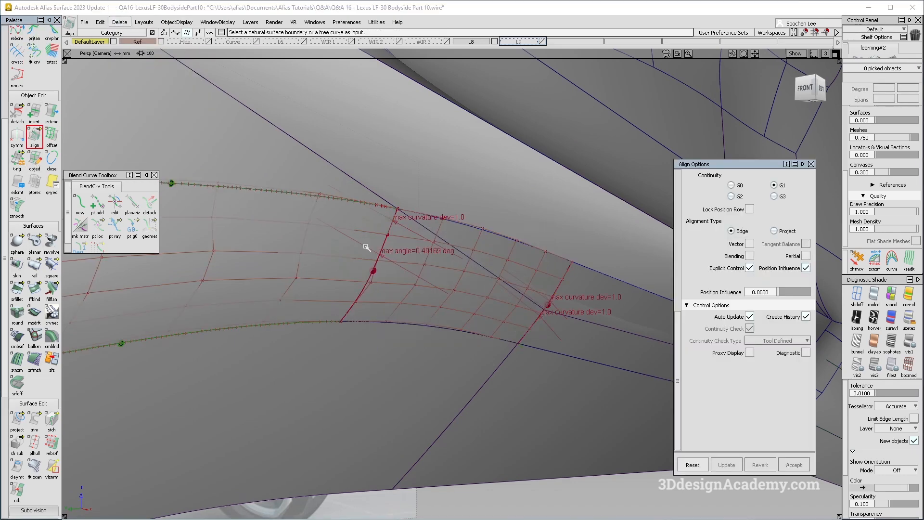
left_click(383, 254)
left_click(383, 257)
left_click(383, 255)
right_click_drag(423, 246, 400, 247, "alt+shift")
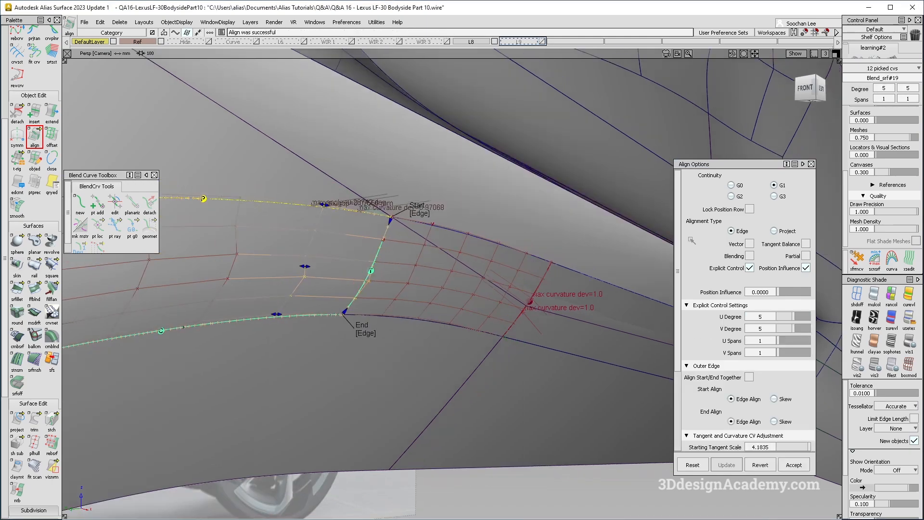
left_click(750, 244)
left_click_drag(337, 289, 266, 307, "alt+shift")
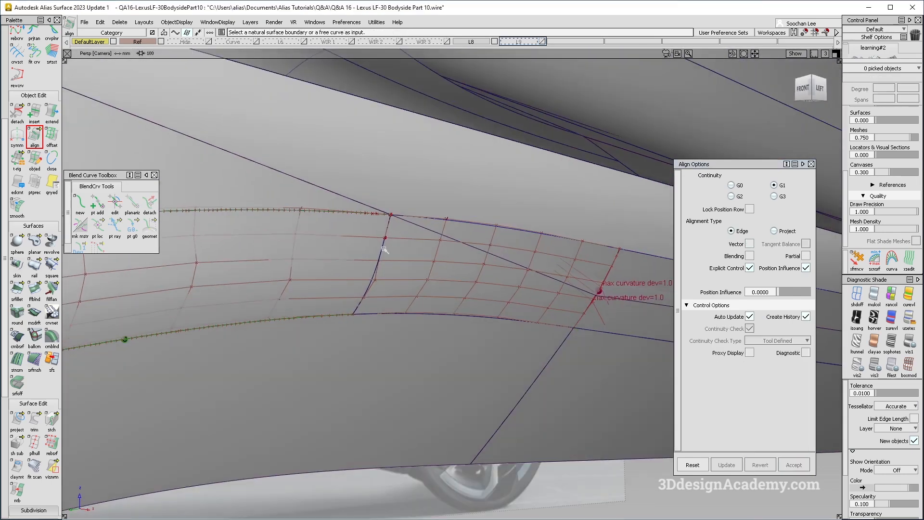
Step: Check the surface continuity along the shorter fillet piece's upper edge where it meets the bodyside
left_click_drag(358, 261, 313, 277, "alt+shift")
scroll(33, 269, "down", 5)
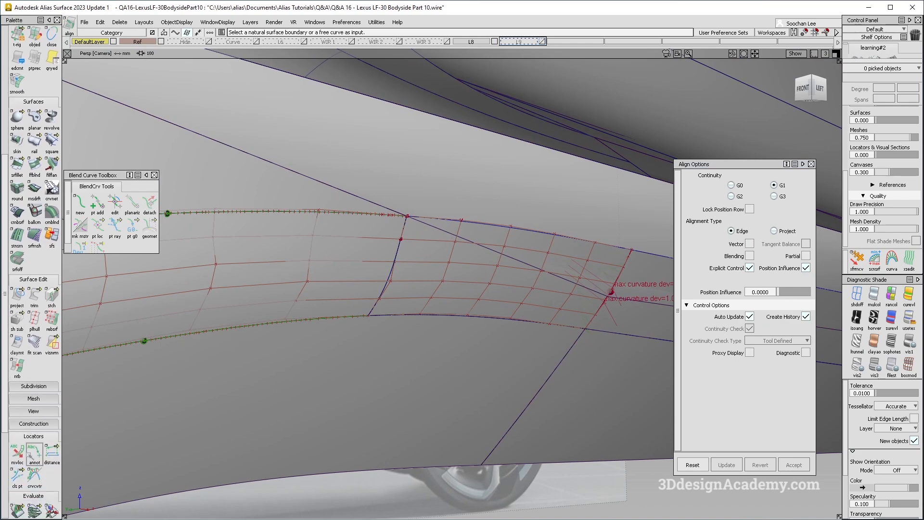
left_click(20, 511)
left_click_drag(433, 225, 365, 230, "alt+shift")
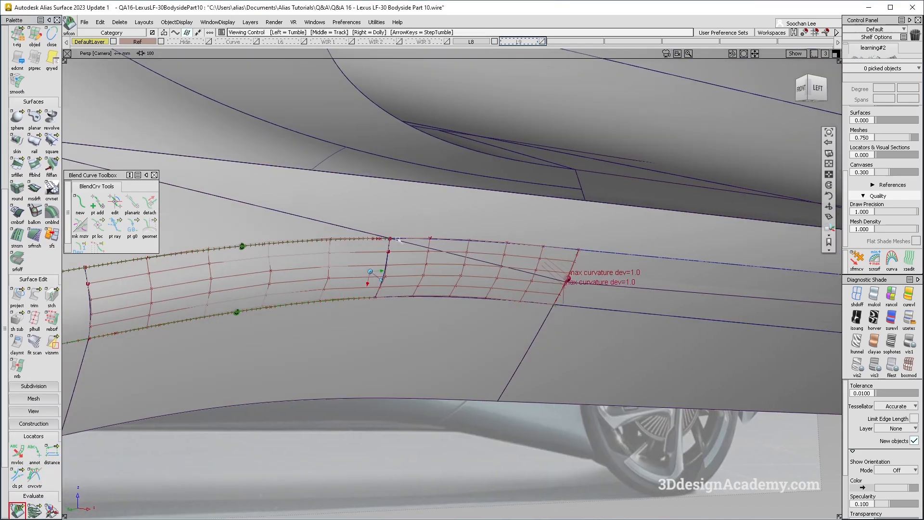
left_click_drag(558, 294, 468, 265, "alt+shift")
right_click_drag(427, 249, 483, 236, "alt+shift")
left_click(482, 234)
left_click_drag(429, 247, 417, 231, "alt+shift")
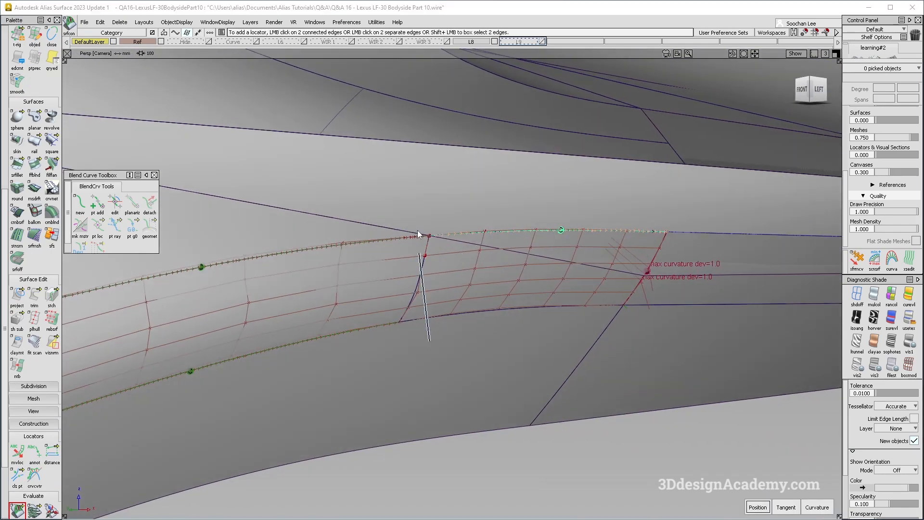
Step: Realign the shorter fillet piece's joint edge to the adjoining fillet piece with G1 Edge continuity and the Vector option, accepting the result
scroll(34, 118, "up", 2)
double_click(34, 62)
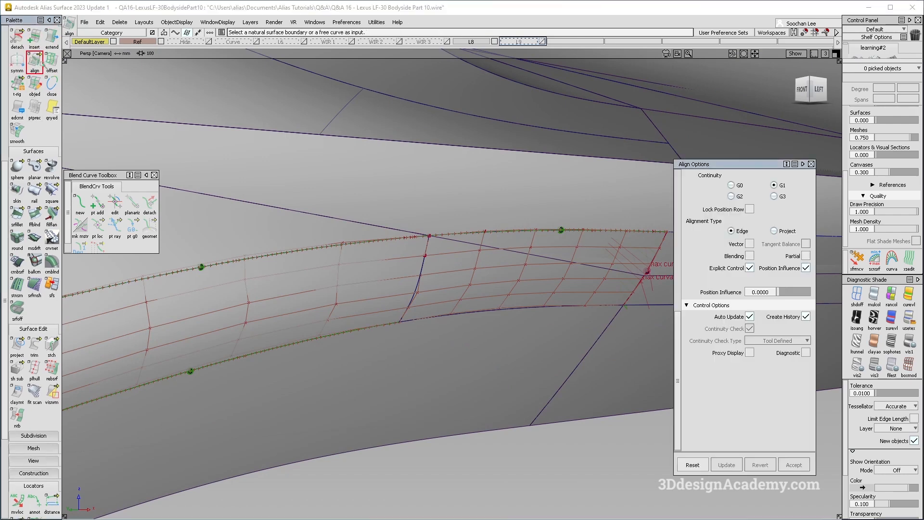
left_click(423, 271)
left_click(423, 266)
left_click_drag(424, 265, 715, 242, "alt+shift")
left_click(749, 244)
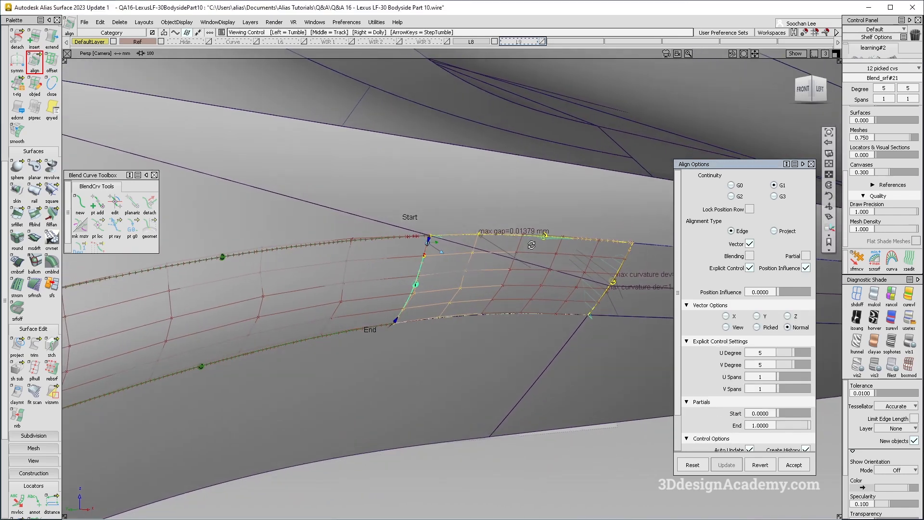
left_click(793, 464)
left_click_drag(412, 284, 421, 342, "alt+shift")
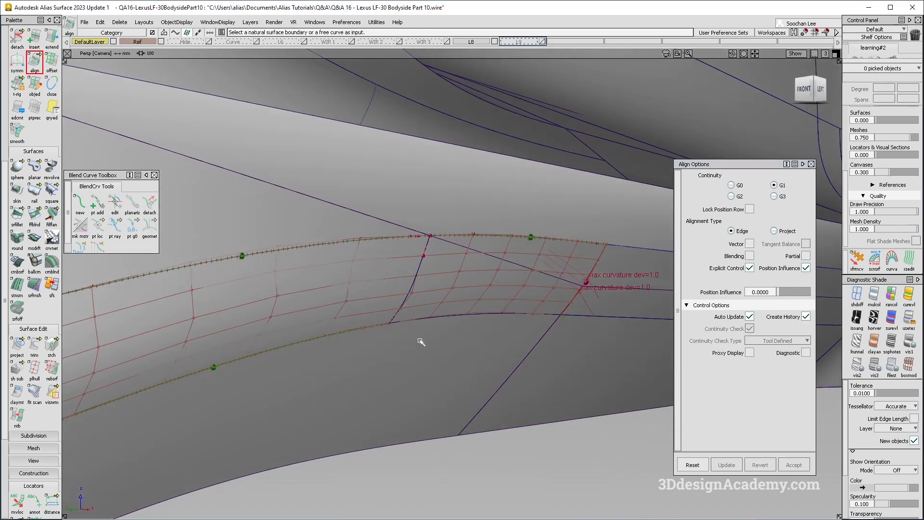
Step: Check the tangent continuity at the joint between the two fillet pieces
scroll(28, 513, "down", 3)
left_click(417, 273)
right_click_drag(489, 343, 492, 255, "alt+shift")
left_click(491, 257)
Step: Try to shift two control vertices, one on each fillet piece, to reduce the angle deviation at their joint
left_click(858, 260)
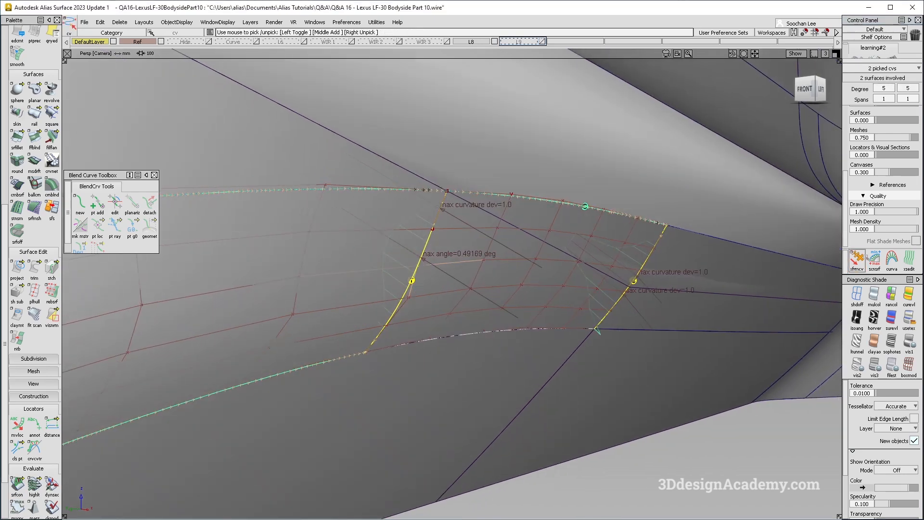
left_click(864, 256)
left_click(485, 231)
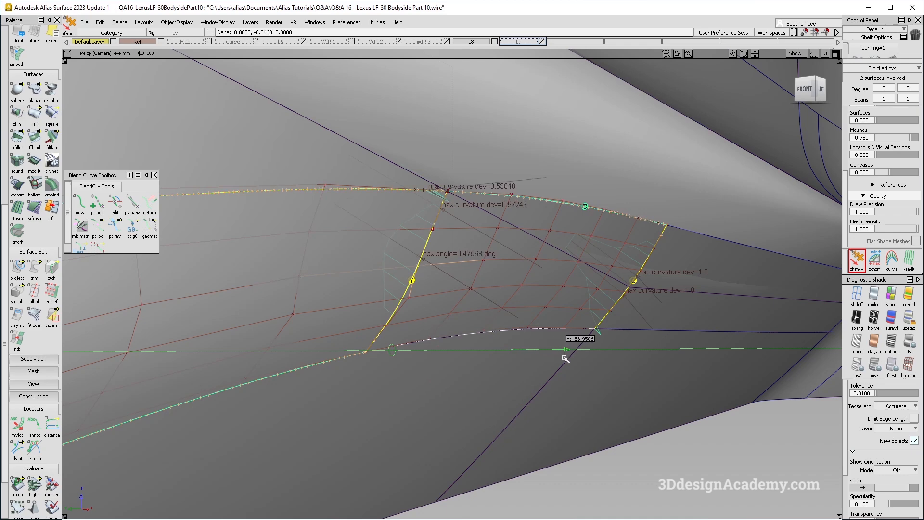
Step: Move a single control vertex of the shorter fillet piece near the joint to reduce the angle deviation
left_click_drag(462, 239, 503, 271, "ctrl+shift")
left_click_drag(477, 299, 489, 297, "alt+shift")
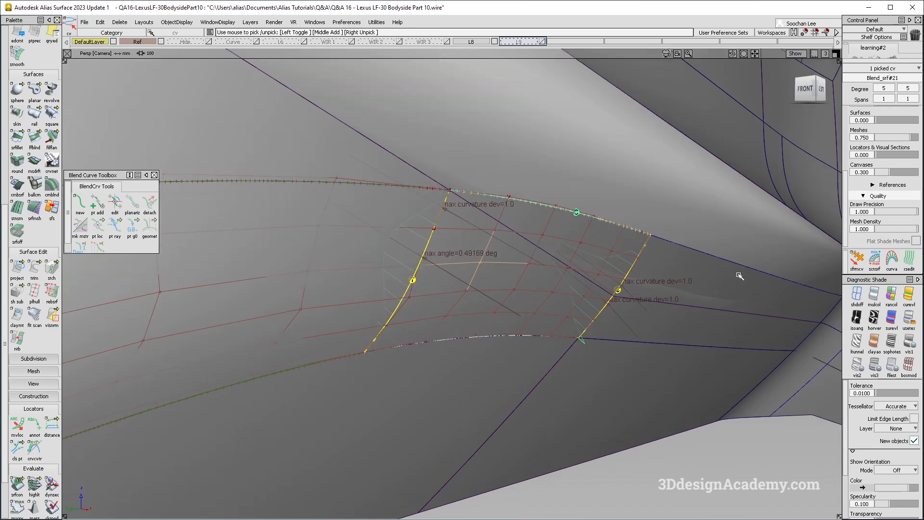
left_click(859, 266)
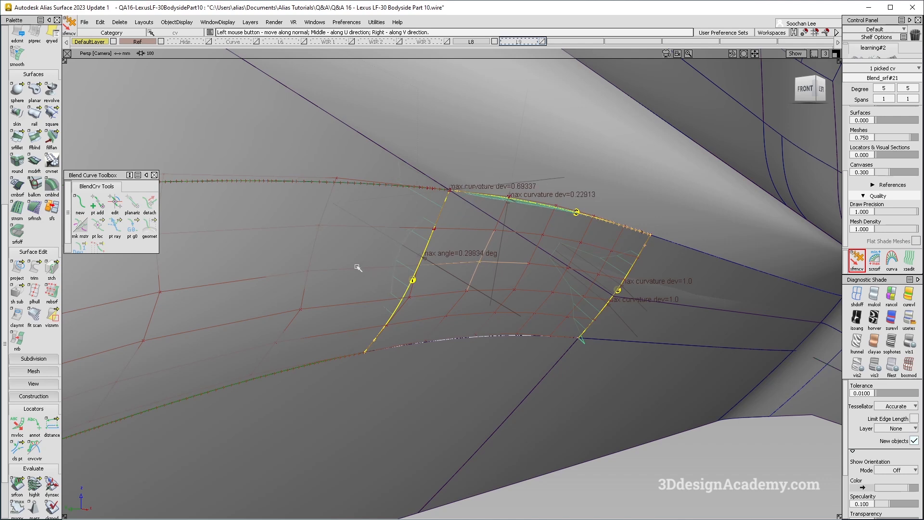
Step: Move a control vertex of the longer fillet piece near the joint to bring the angle deviation down further
left_click(308, 272)
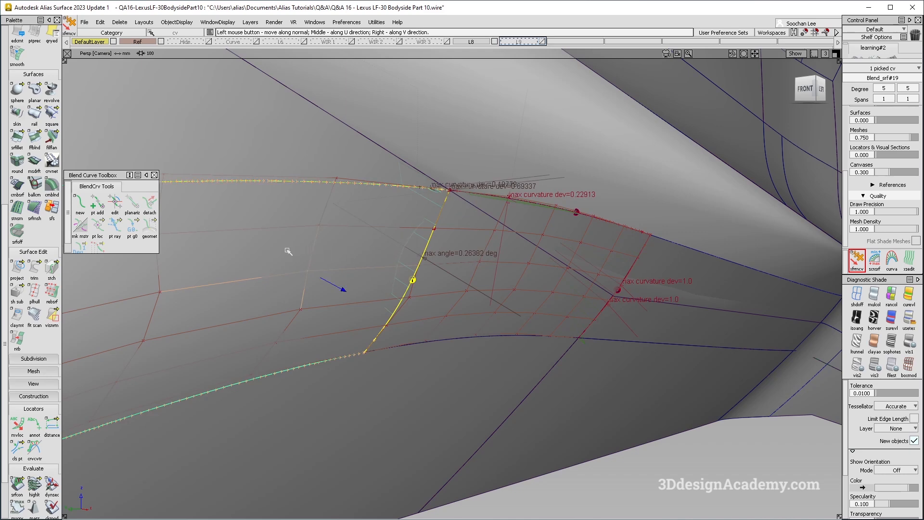
left_click_drag(287, 252, 464, 261, "alt+shift")
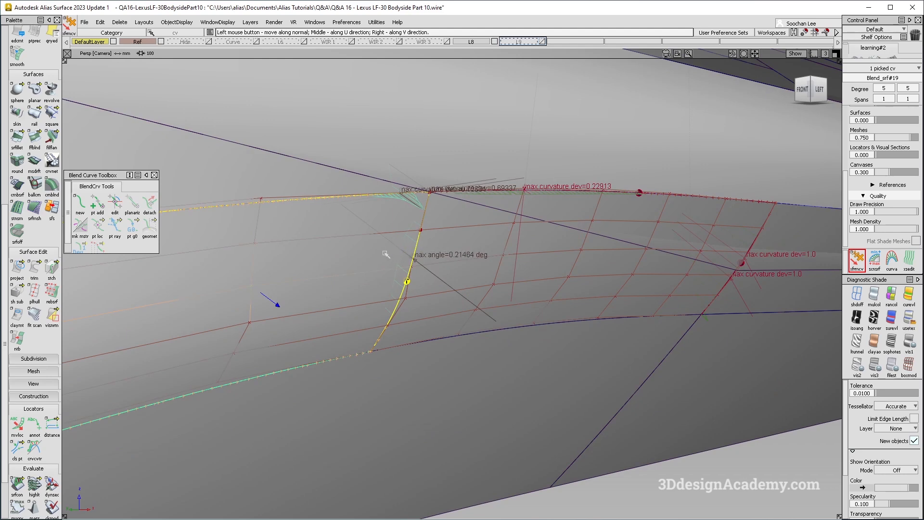
left_click_drag(341, 258, 529, 198, "alt+shift")
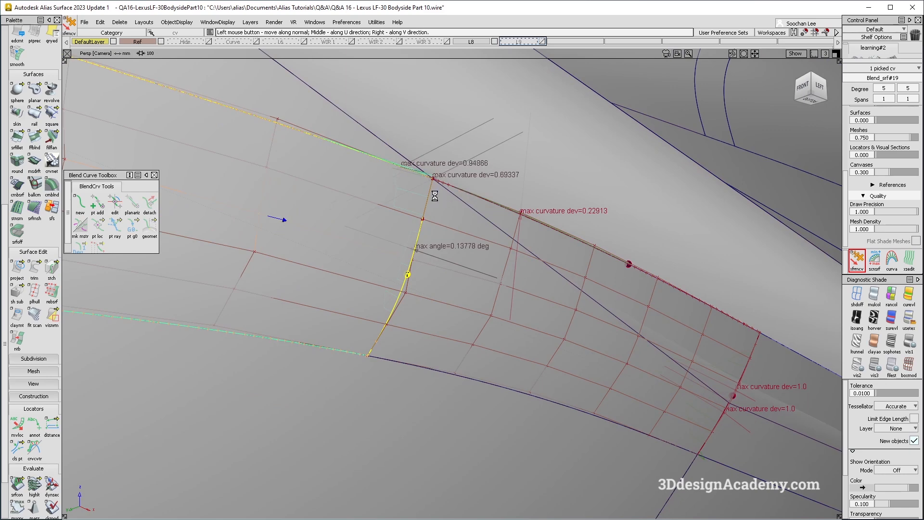
left_click_drag(380, 198, 524, 221, "alt+shift")
left_click_drag(340, 221, 532, 302, "alt+shift")
Step: Hide the control vertices and hulls of both fillet pieces and remove the continuity locators
left_click_drag(512, 266, 532, 256, "ctrl+shift")
mouse_move(486, 290)
left_mouse_down()
mouse_move(504, 276)
mouse_move(464, 267)
left_mouse_up()
left_click_drag(613, 248, 565, 292, "ctrl+shift")
middle_click_drag(568, 304, 487, 292, "alt+shift")
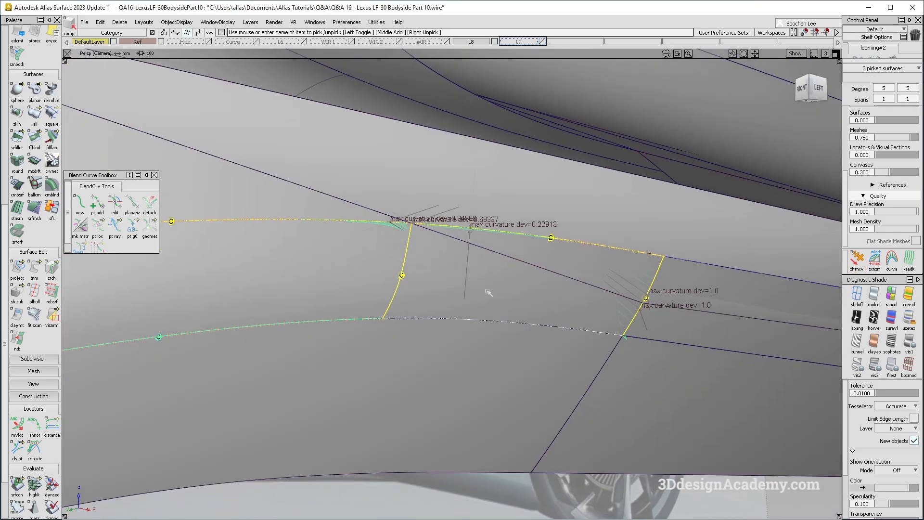
left_click_drag(499, 260, 529, 308, "alt+shift")
left_click_drag(548, 368, 476, 247, "alt+shift")
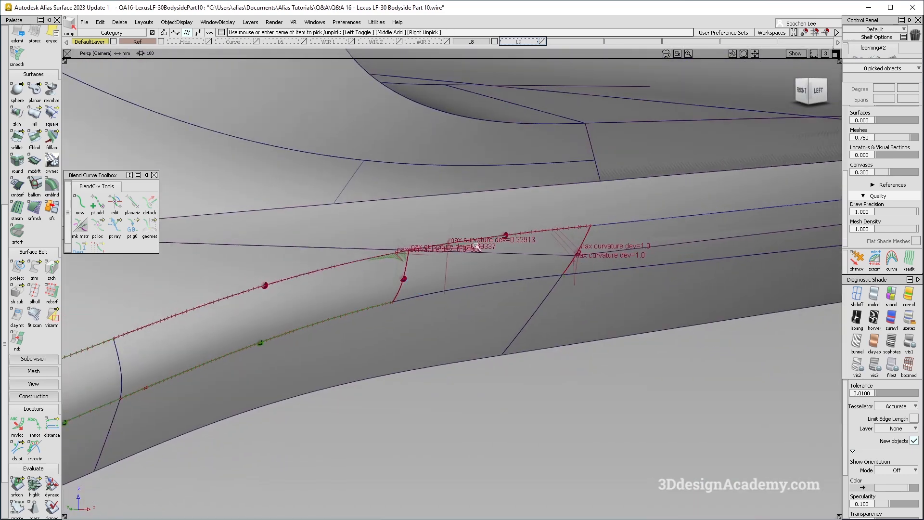
left_click_drag(535, 274, 745, 280, "alt+shift")
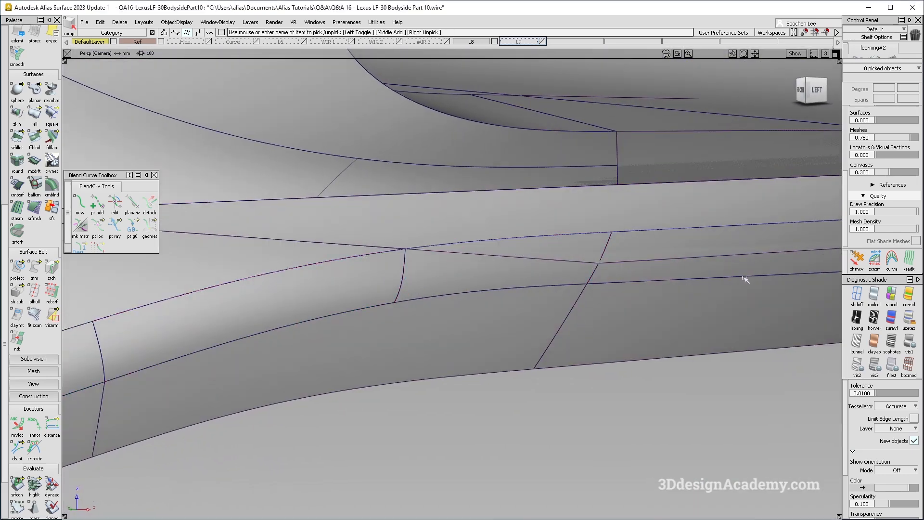
Step: Examine the reflections along the sill and lower bodyside with the Showroom environment map shading
left_click(883, 301)
left_click_drag(639, 251, 345, 275, "alt+shift")
right_click_drag(345, 274, 554, 299, "alt+shift")
middle_click_drag(383, 255, 98, 272, "alt+shift")
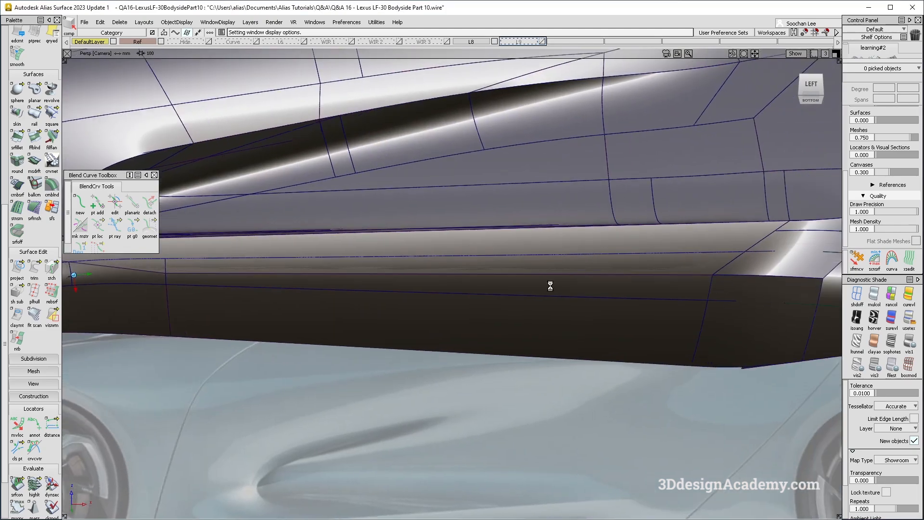
middle_click_drag(631, 284, 319, 262, "alt+shift")
left_click_drag(391, 241, 625, 256, "alt+shift")
right_click_drag(626, 256, 569, 240, "alt+shift")
left_click_drag(570, 240, 433, 263, "alt+shift")
Step: Delete the construction history of the surfaces around the rear sill and wheel arch
left_click_drag(584, 212, 181, 2)
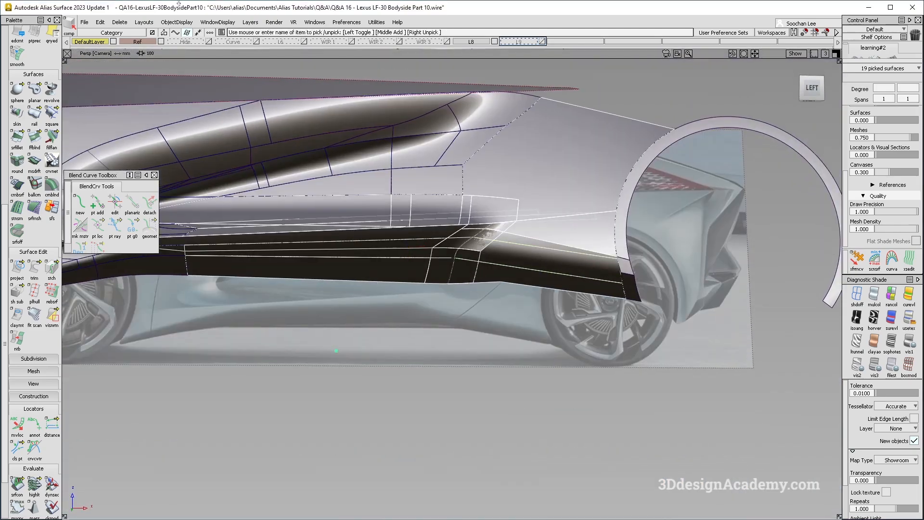
left_click(129, 23)
left_click(122, 47)
Step: Trim the surfaces above and below the rear sill fillet back to its edges, keeping the outer areas
right_click_drag(406, 245, 308, 134, "alt+shift")
left_click(35, 268)
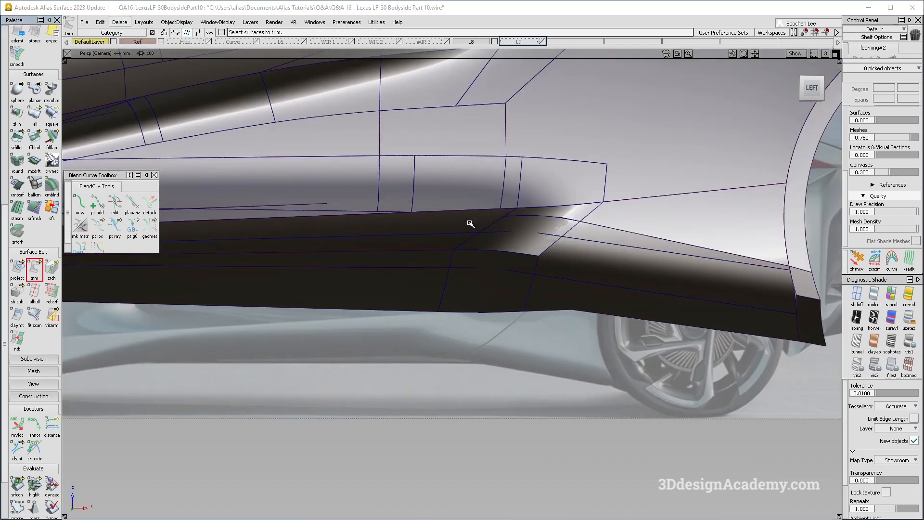
mouse_move(404, 248)
left_mouse_down("alt+shift")
mouse_move(458, 285)
mouse_move(415, 260)
left_mouse_up("alt+shift")
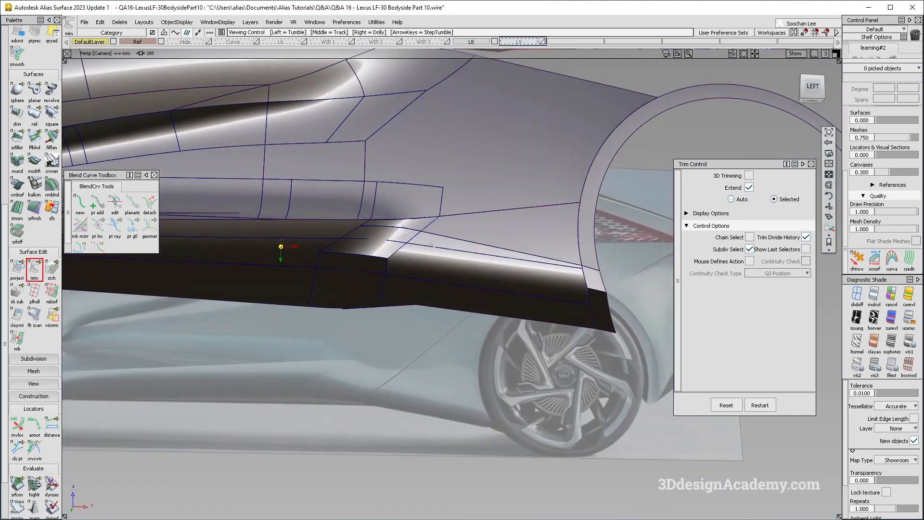
left_click(431, 243)
left_click(474, 229)
key("space")
left_click_drag(475, 231, 424, 238, "alt+shift")
left_click(388, 293)
key("space")
left_click_drag(388, 293, 402, 330, "alt+shift")
Step: Duplicate the corner edge between the two flange surfaces at the wheel arch's lower end as a curve
left_click_drag(581, 268, 501, 268, "alt+shift")
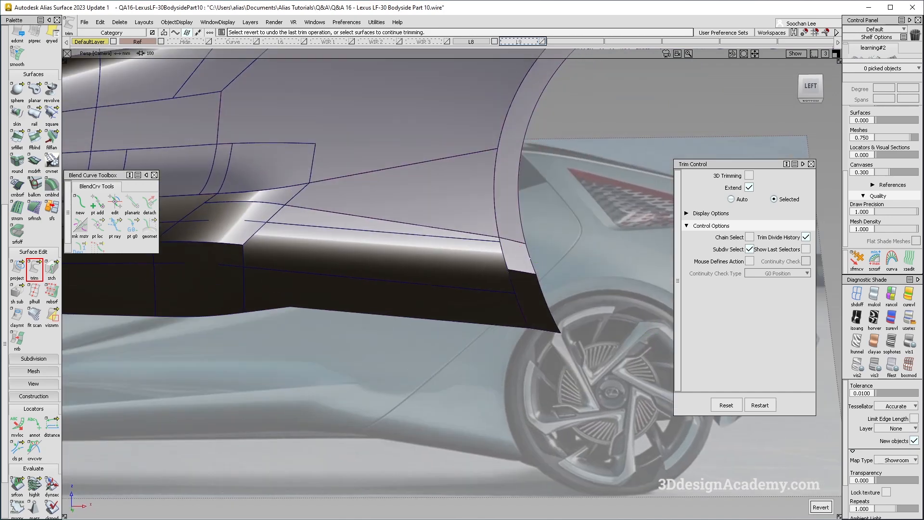
left_click_drag(515, 255, 545, 324, "alt+shift")
left_click_drag(441, 310, 446, 228, "alt+shift")
left_click_drag(521, 262, 464, 336, "ctrl+shift")
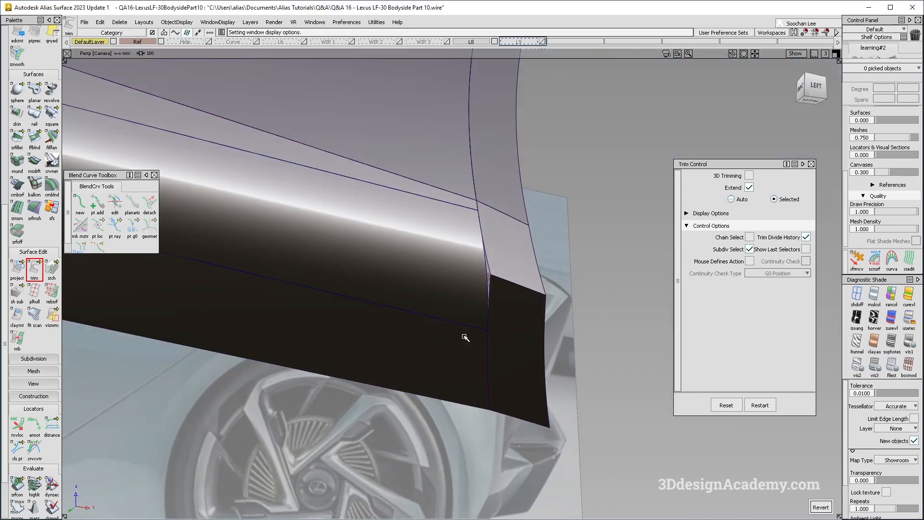
key("Escape")
scroll(34, 144, "up", 5)
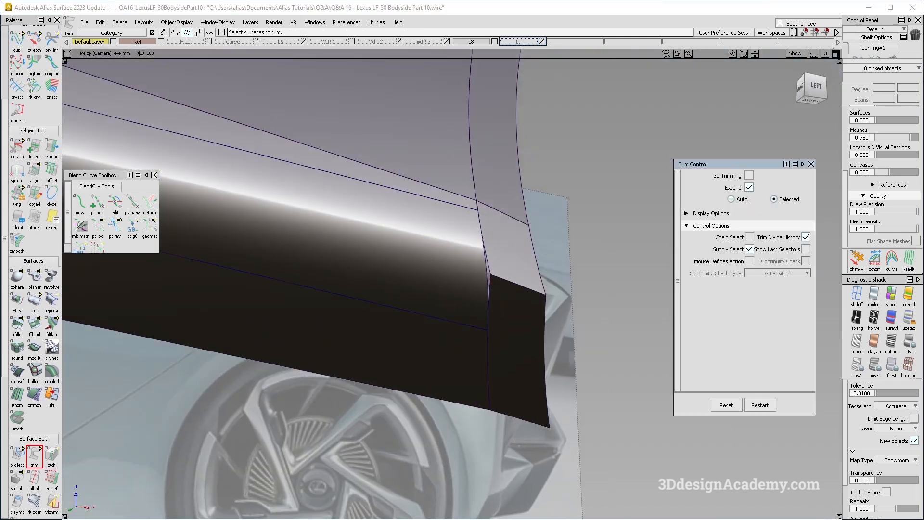
left_click_drag(453, 295, 465, 273, "alt+shift")
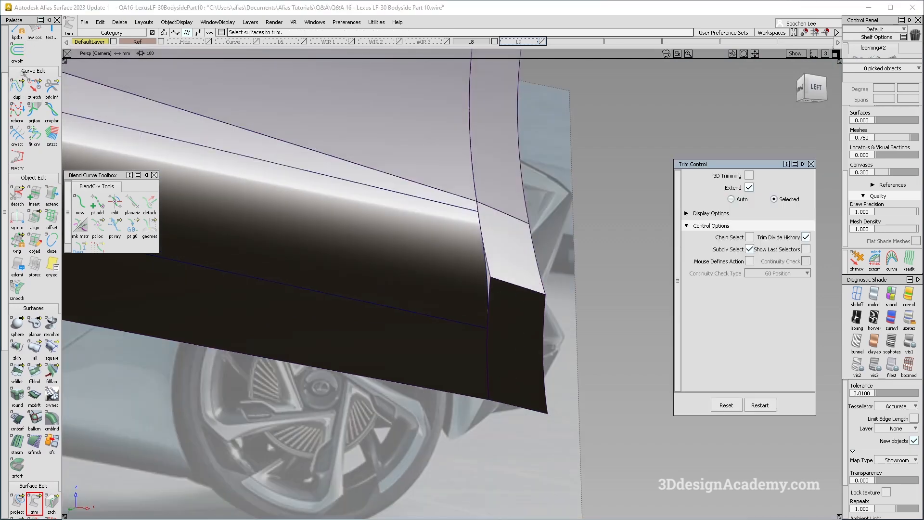
scroll(17, 75, "up", 2)
left_click(523, 287)
left_click(534, 295)
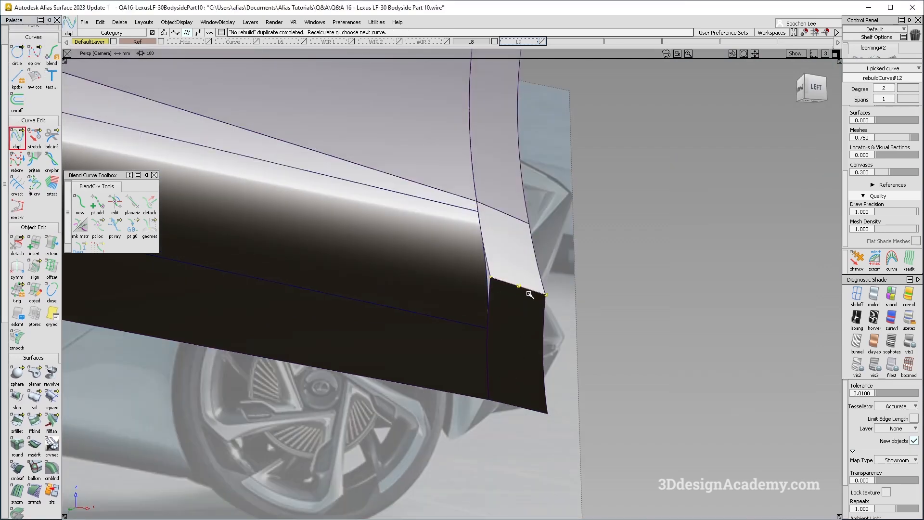
Step: Copy the duplicated curve so that one curve starts at each of the fillet's upper and lower end corners
middle_click_drag(484, 292, 476, 215, "ctrl+shift")
key("ctrl+c")
key("ctrl+v")
Step: Project the two curves onto the wheel arch flange surfaces and delete the original curves
scroll(33, 395, "down", 3)
left_click(16, 471)
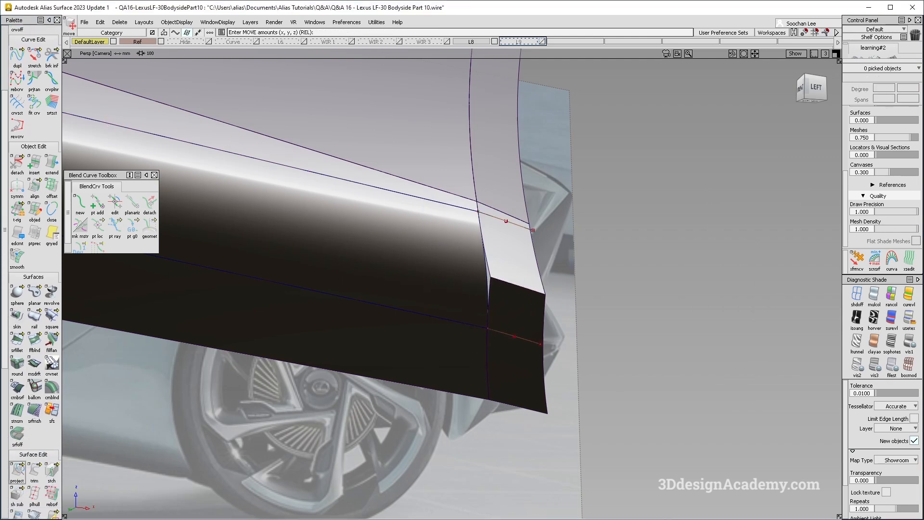
left_click(516, 335)
left_click(512, 241)
left_click_drag(496, 198, 514, 271)
left_click_drag(472, 314, 474, 195, "ctrl+shift")
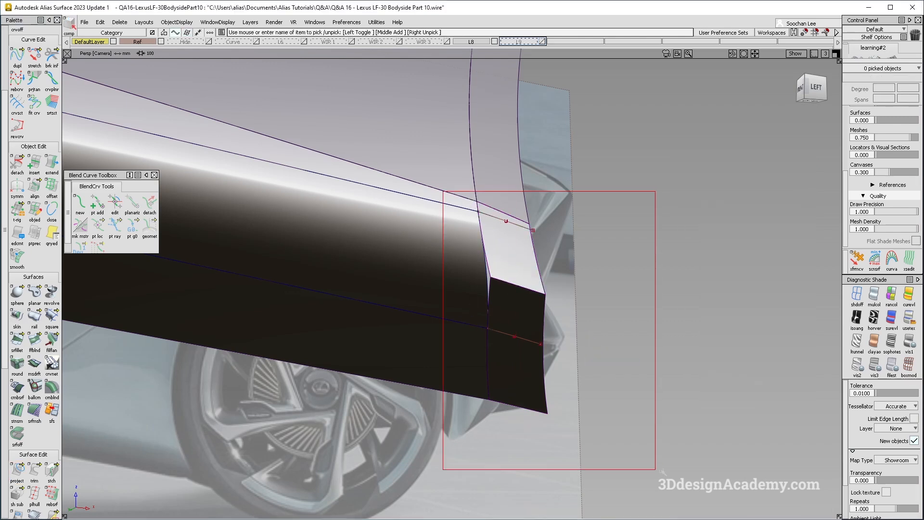
key("Delete")
key("Return")
Step: Trim both flange surfaces at the projected curves, keeping the parts above and below the fillet opening
left_click(34, 472)
left_click(528, 392)
left_click(518, 375)
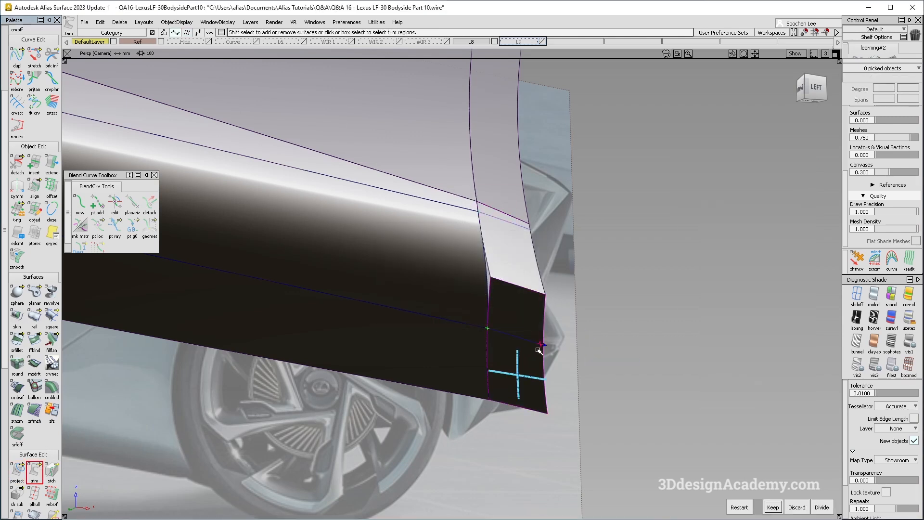
key("space")
left_click(487, 210)
left_click(487, 210)
key("space")
Step: Switch the model display back to the multi-color diagnostic shading
left_click_drag(487, 212, 835, 318, "alt+shift")
left_click(876, 294)
left_click_drag(426, 341, 423, 324, "alt+shift")
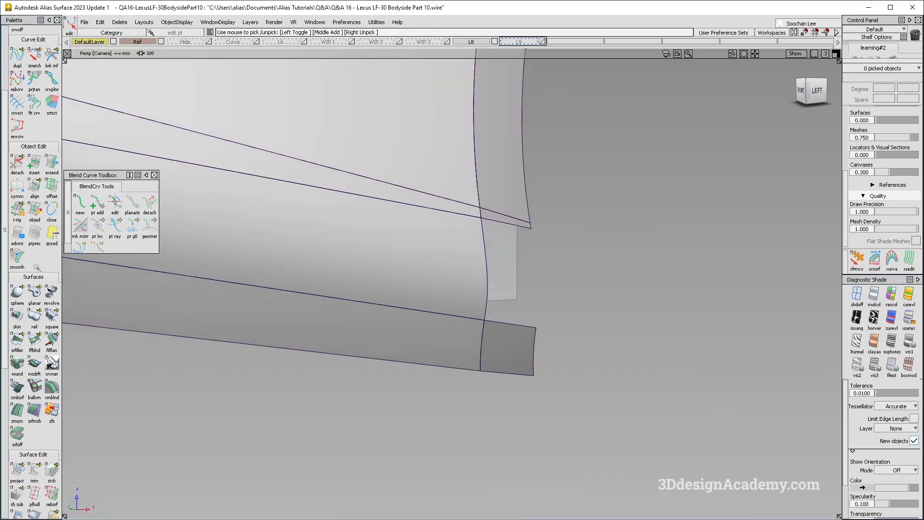
Step: Build a birail surface across the flange gap from the fillet's end edge and the two trimmed flange edges, rebuilding Rail 1
left_click(35, 318)
left_click(488, 271)
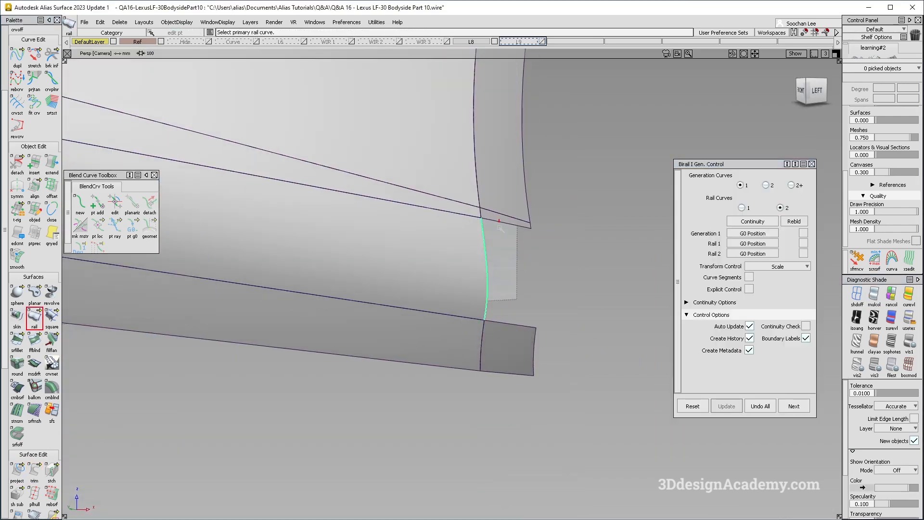
left_click(504, 223)
left_click(511, 322)
right_click_drag(484, 219, 578, 214, "alt+shift")
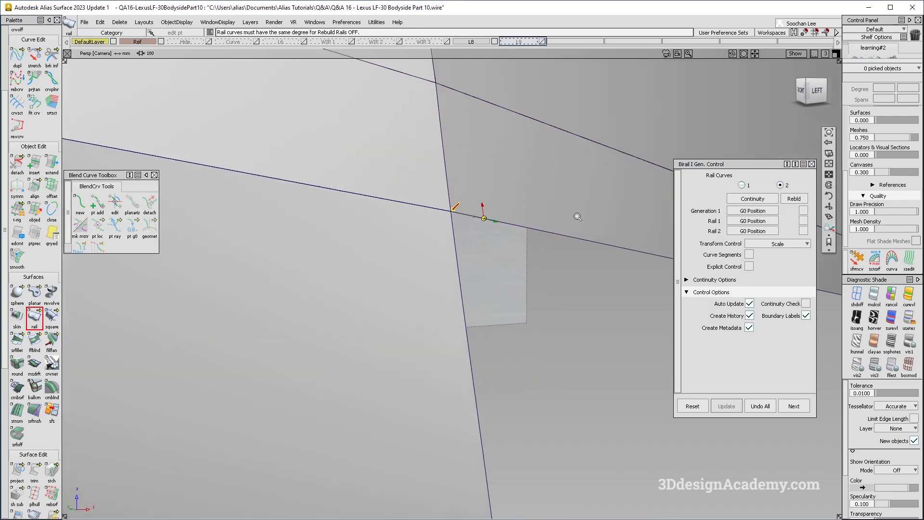
left_click_drag(578, 214, 435, 203, "alt+shift")
right_click_drag(475, 213, 518, 196, "alt+shift")
left_click_drag(518, 196, 419, 234, "alt+shift")
right_click_drag(419, 233, 380, 240, "alt+shift")
left_click_drag(426, 237, 514, 287, "alt+shift")
left_click(804, 221)
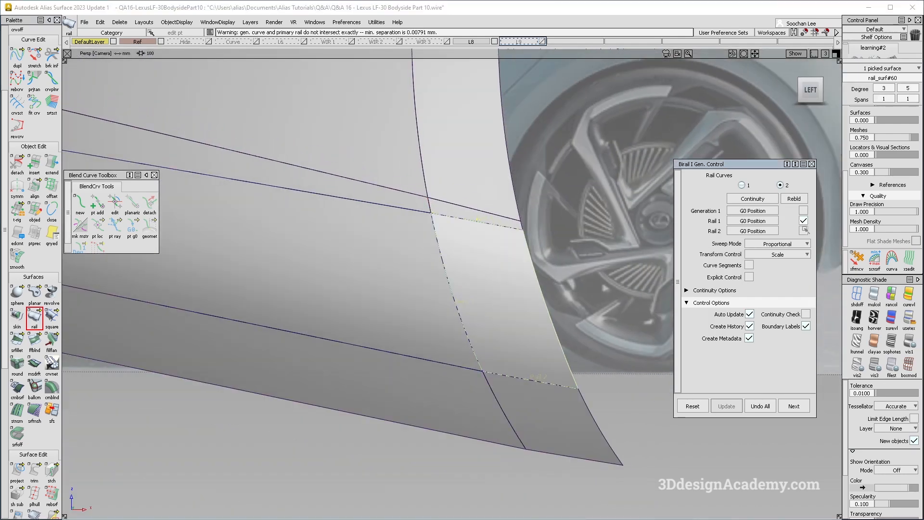
left_click_drag(386, 285, 469, 291, "alt+shift")
left_click_drag(472, 295, 486, 347, "ctrl+shift")
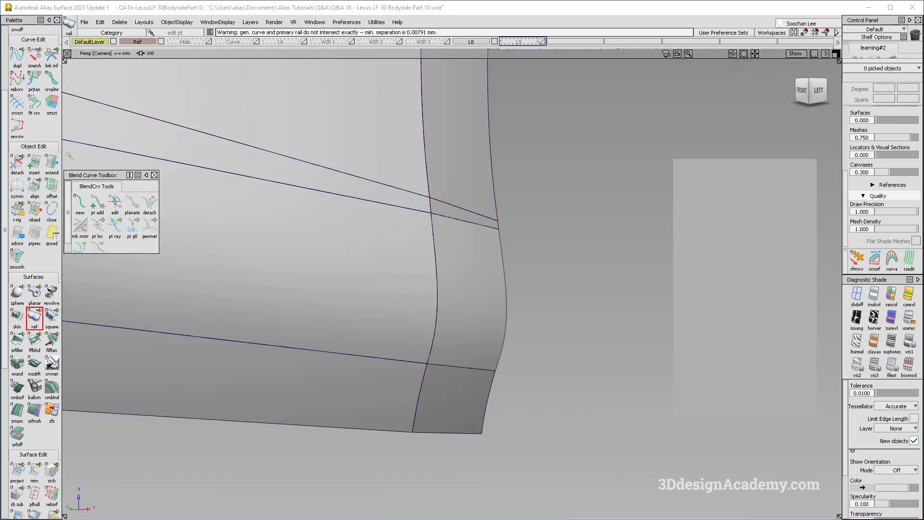
Step: Align the top and bottom edges of the new flange rail surface to the adjoining flange surfaces with G2 continuity
middle_click_drag(383, 251, 384, 201, "ctrl+shift")
left_click(463, 223)
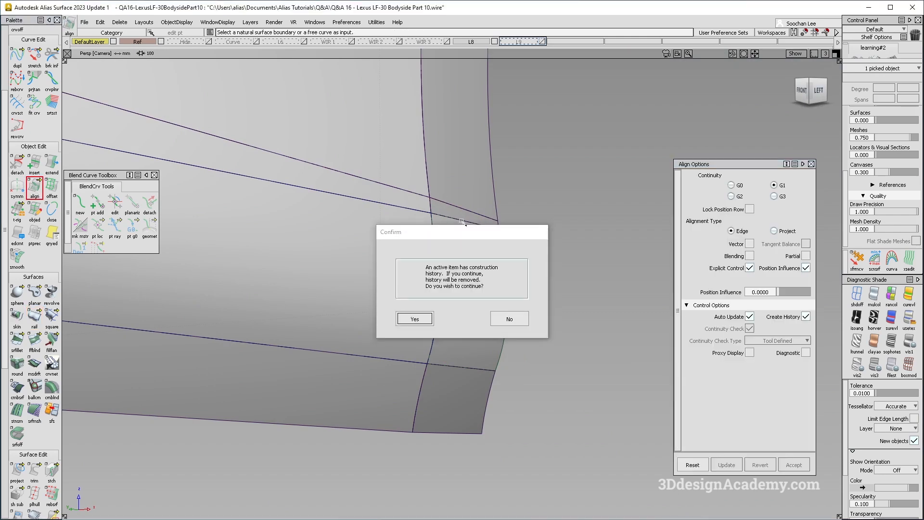
key("Return")
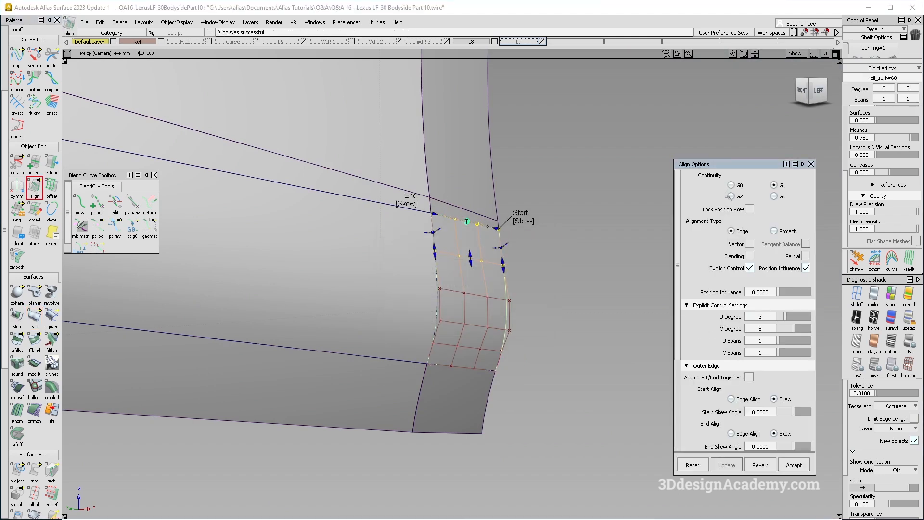
left_click(531, 222)
left_click_drag(468, 402, 458, 359, "ctrl+shift")
left_click(459, 368)
left_click(460, 369)
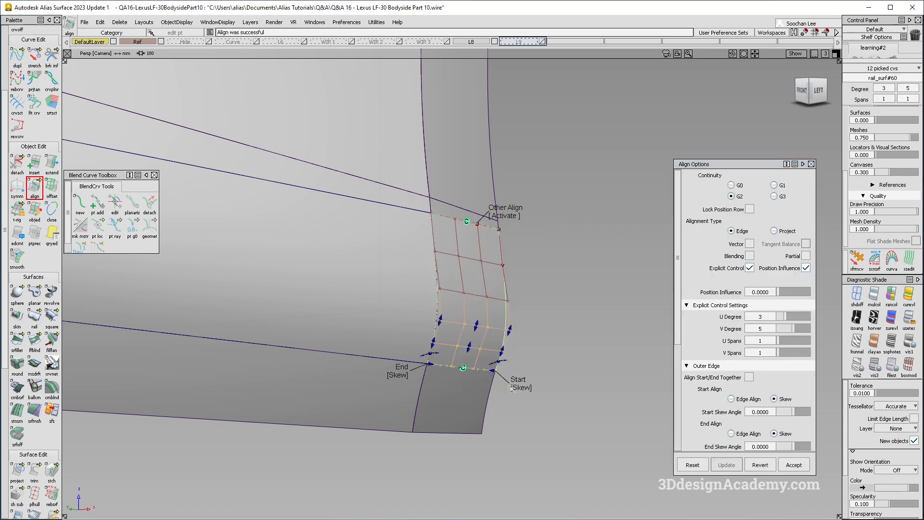
left_click(521, 387)
left_click_drag(456, 425, 459, 349, "ctrl+shift")
Step: Select the aligned flange surfaces around the rear wheel arch and delete their construction history
right_click_drag(515, 333, 487, 310, "alt+shift")
left_click_drag(551, 211, 420, 351, "ctrl+shift")
left_click_drag(605, 134, 380, 352)
left_click(121, 22)
left_click(126, 44)
Step: Examine the sill fillets and rear wheel arch in the side view, hiding and then restoring the model lines
left_click_drag(431, 309, 431, 202, "ctrl+shift")
right_click_drag(455, 252, 424, 240, "alt+shift")
left_click_drag(538, 241, 433, 188, "alt+shift")
middle_click_drag(434, 188, 498, 184, "alt+shift")
left_click_drag(458, 207, 357, 215, "alt+shift")
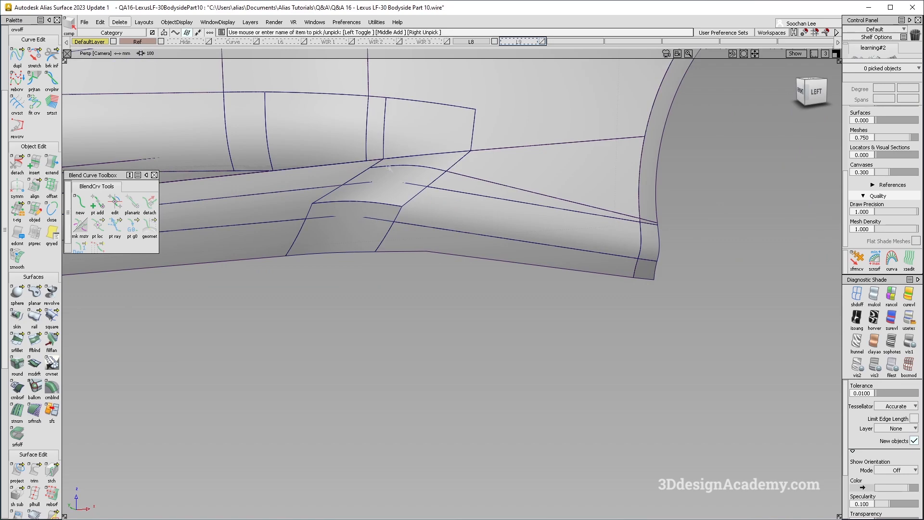
left_click_drag(418, 198, 369, 204, "alt+shift")
right_click_drag(573, 289, 541, 270, "alt+shift")
key("ctrl+m")
mouse_move(424, 198)
left_mouse_down("alt+shift")
mouse_move(315, 203)
mouse_move(423, 201)
mouse_move(462, 210)
mouse_move(436, 205)
left_mouse_up("alt+shift")
middle_click_drag(419, 201, 437, 231, "alt+shift")
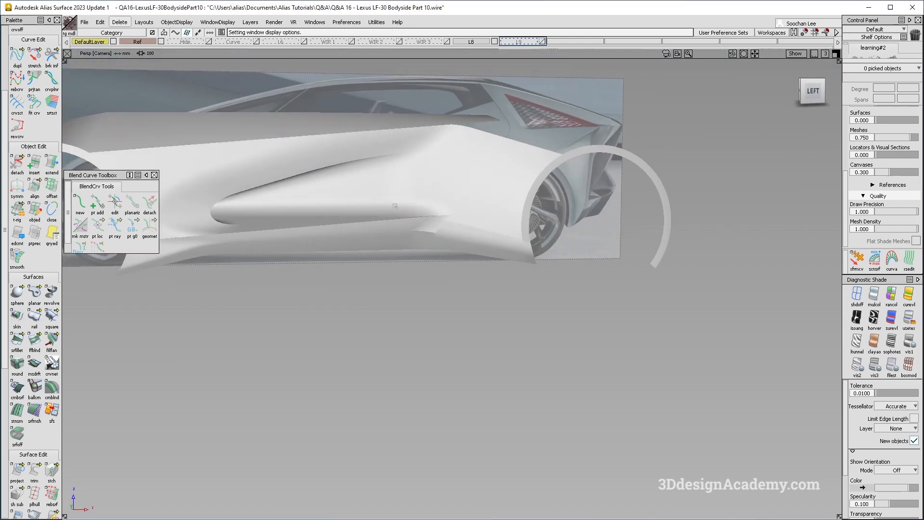
left_click_drag(407, 229, 406, 216, "alt+shift")
key("ctrl+m")
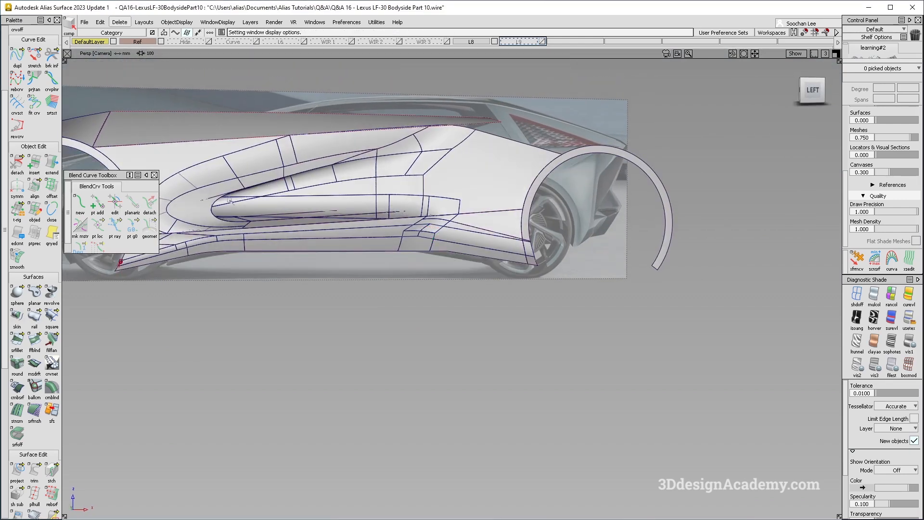
left_click_drag(230, 201, 528, 302, "alt+shift")
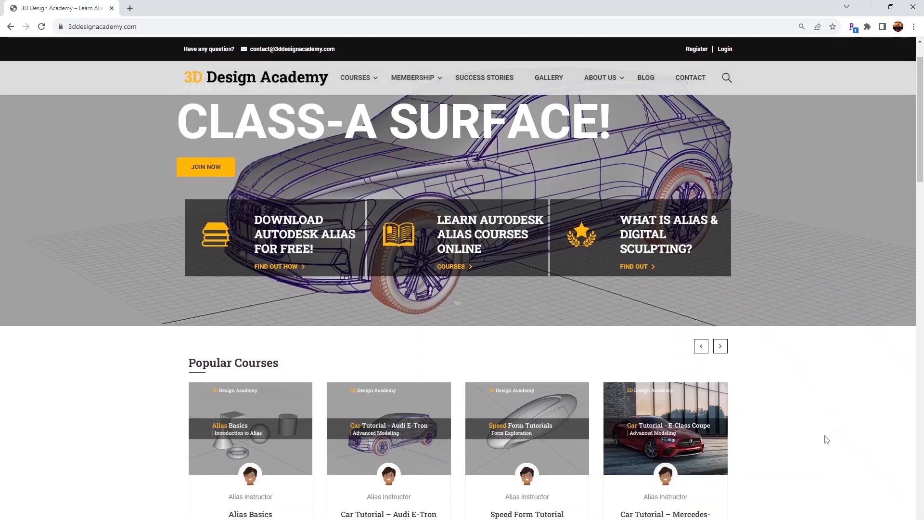
scroll(825, 437, "down", 6)
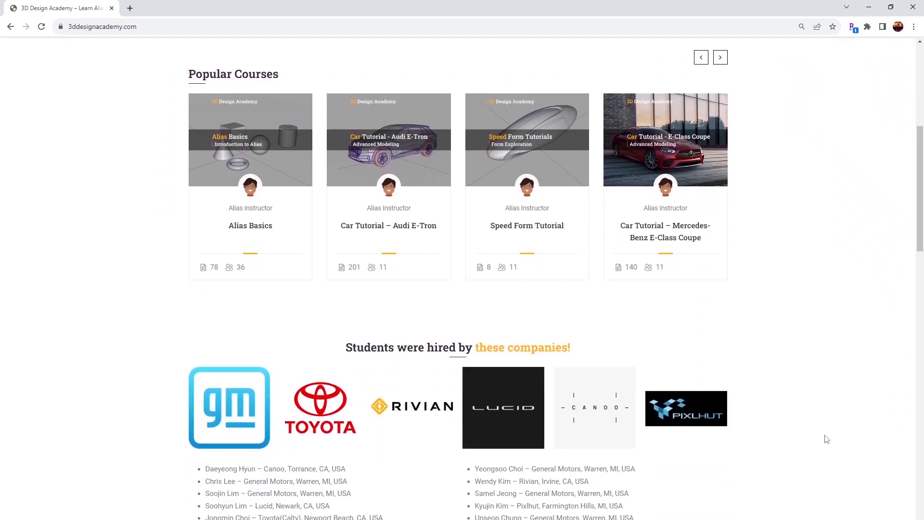
scroll(827, 439, "down", 1)
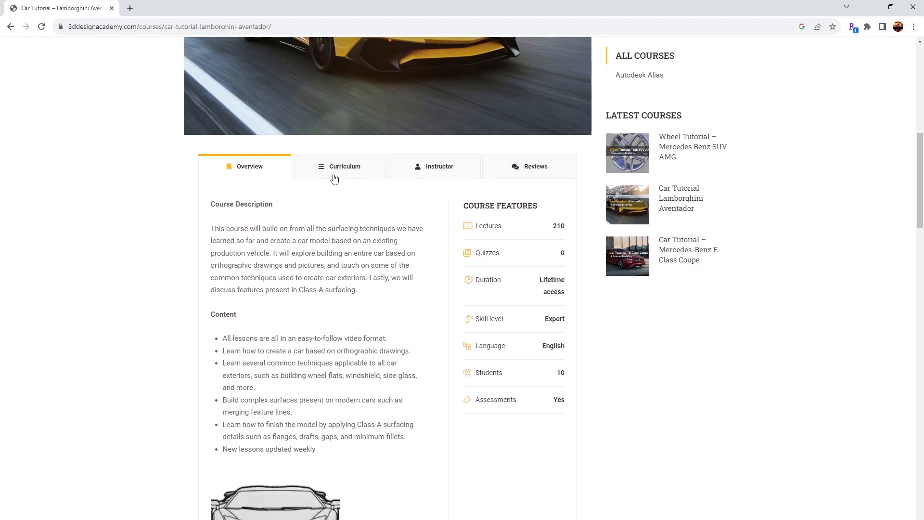
left_click(335, 178)
scroll(331, 244, "down", 10)
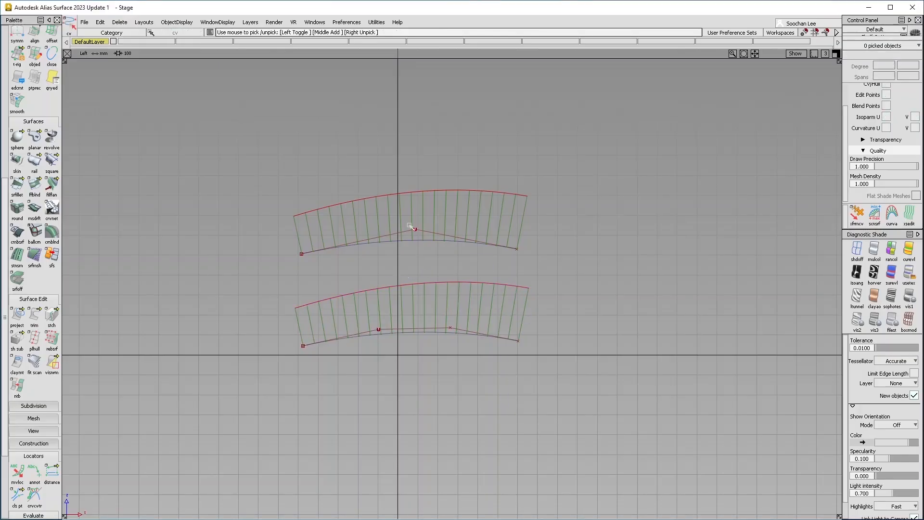
left_click(413, 229)
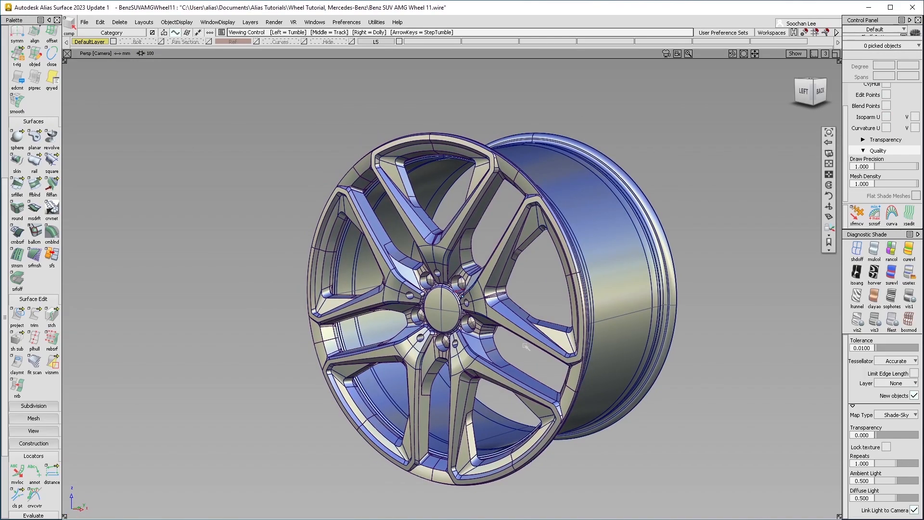
left_click_drag(526, 347, 493, 300, "alt+shift")
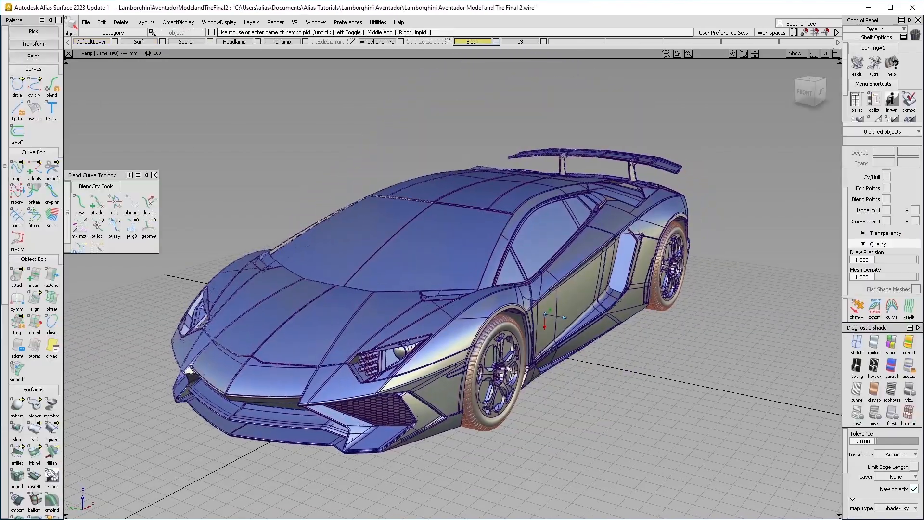
left_click_drag(621, 351, 644, 346, "alt+shift")
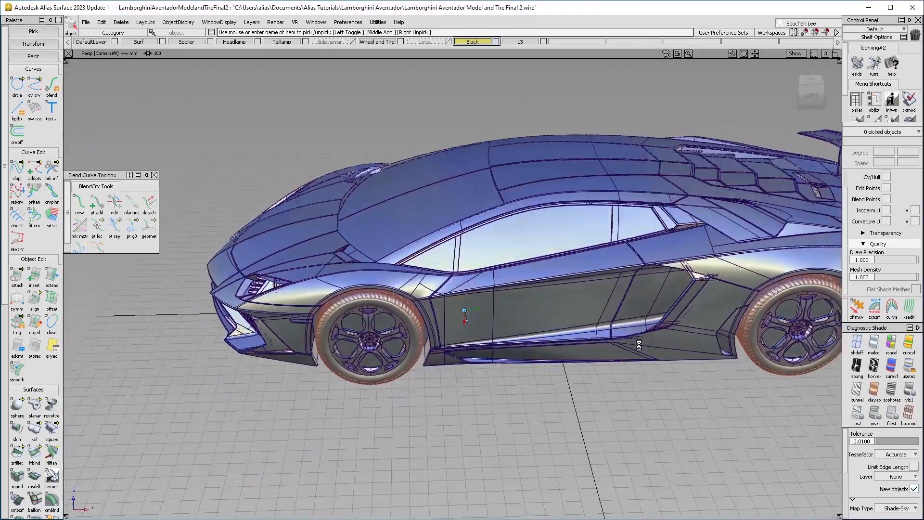